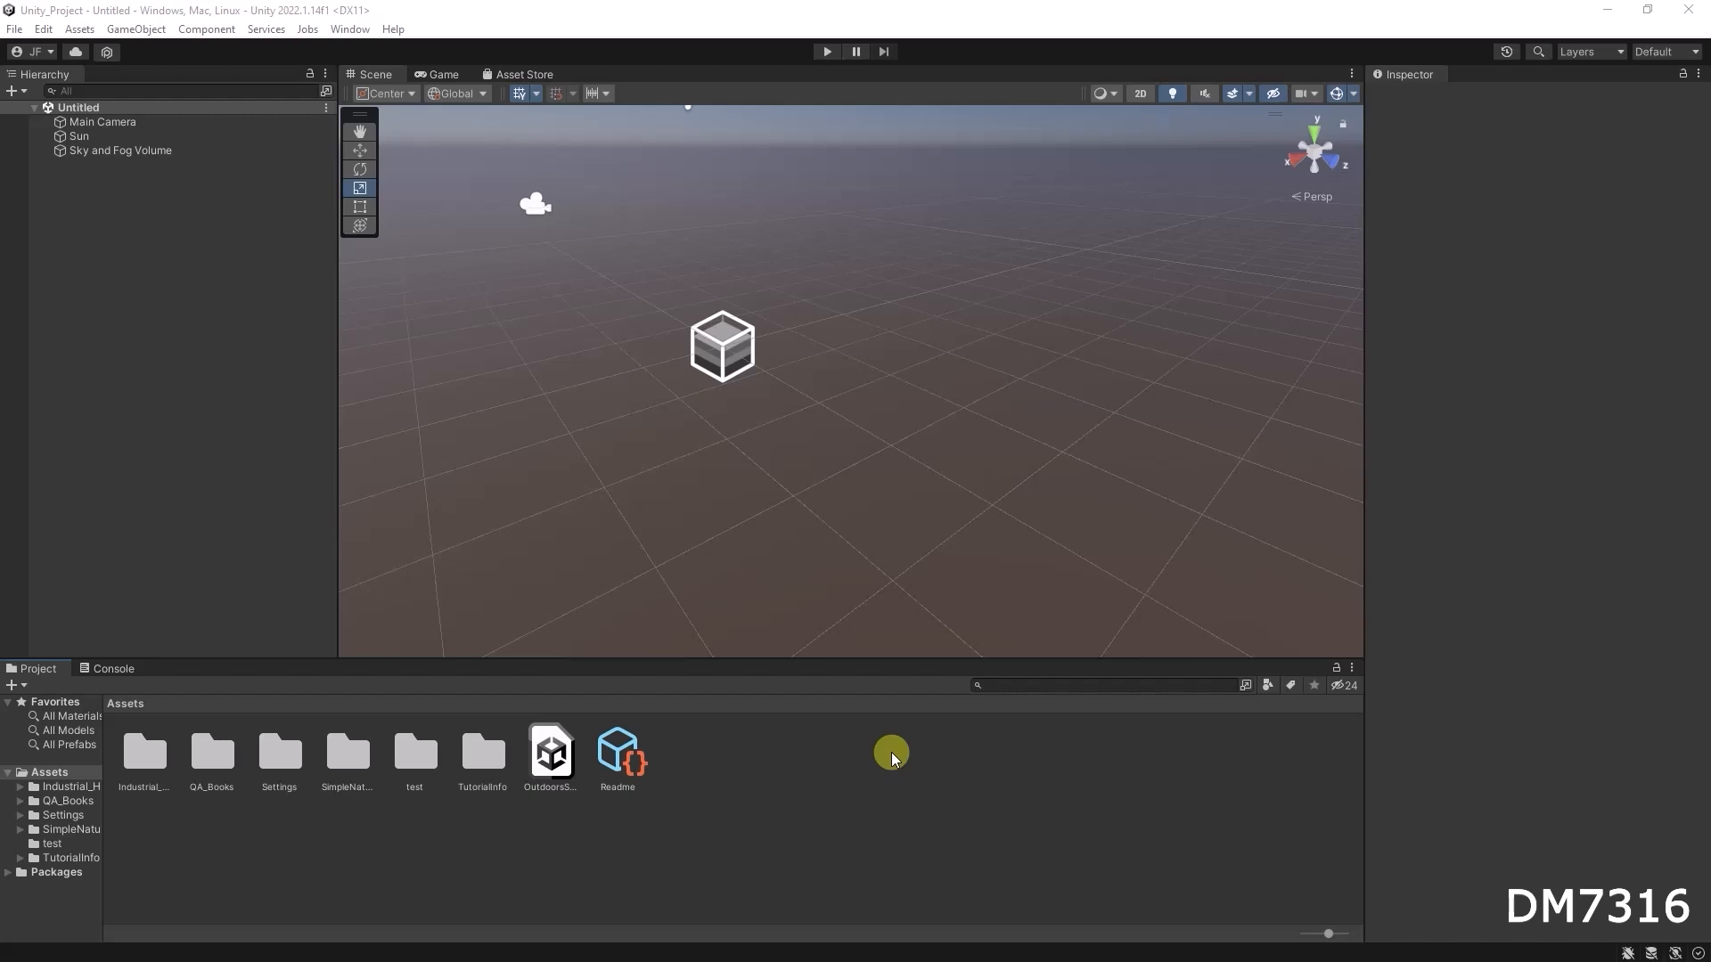
Step: Add a cube to the scene and scale it to about 3.57 along X and 0.49 along Y
mouse_move(904, 423)
left_mouse_down("alt")
mouse_move(889, 385)
mouse_move(898, 401)
left_mouse_up("alt")
right_click(142, 287)
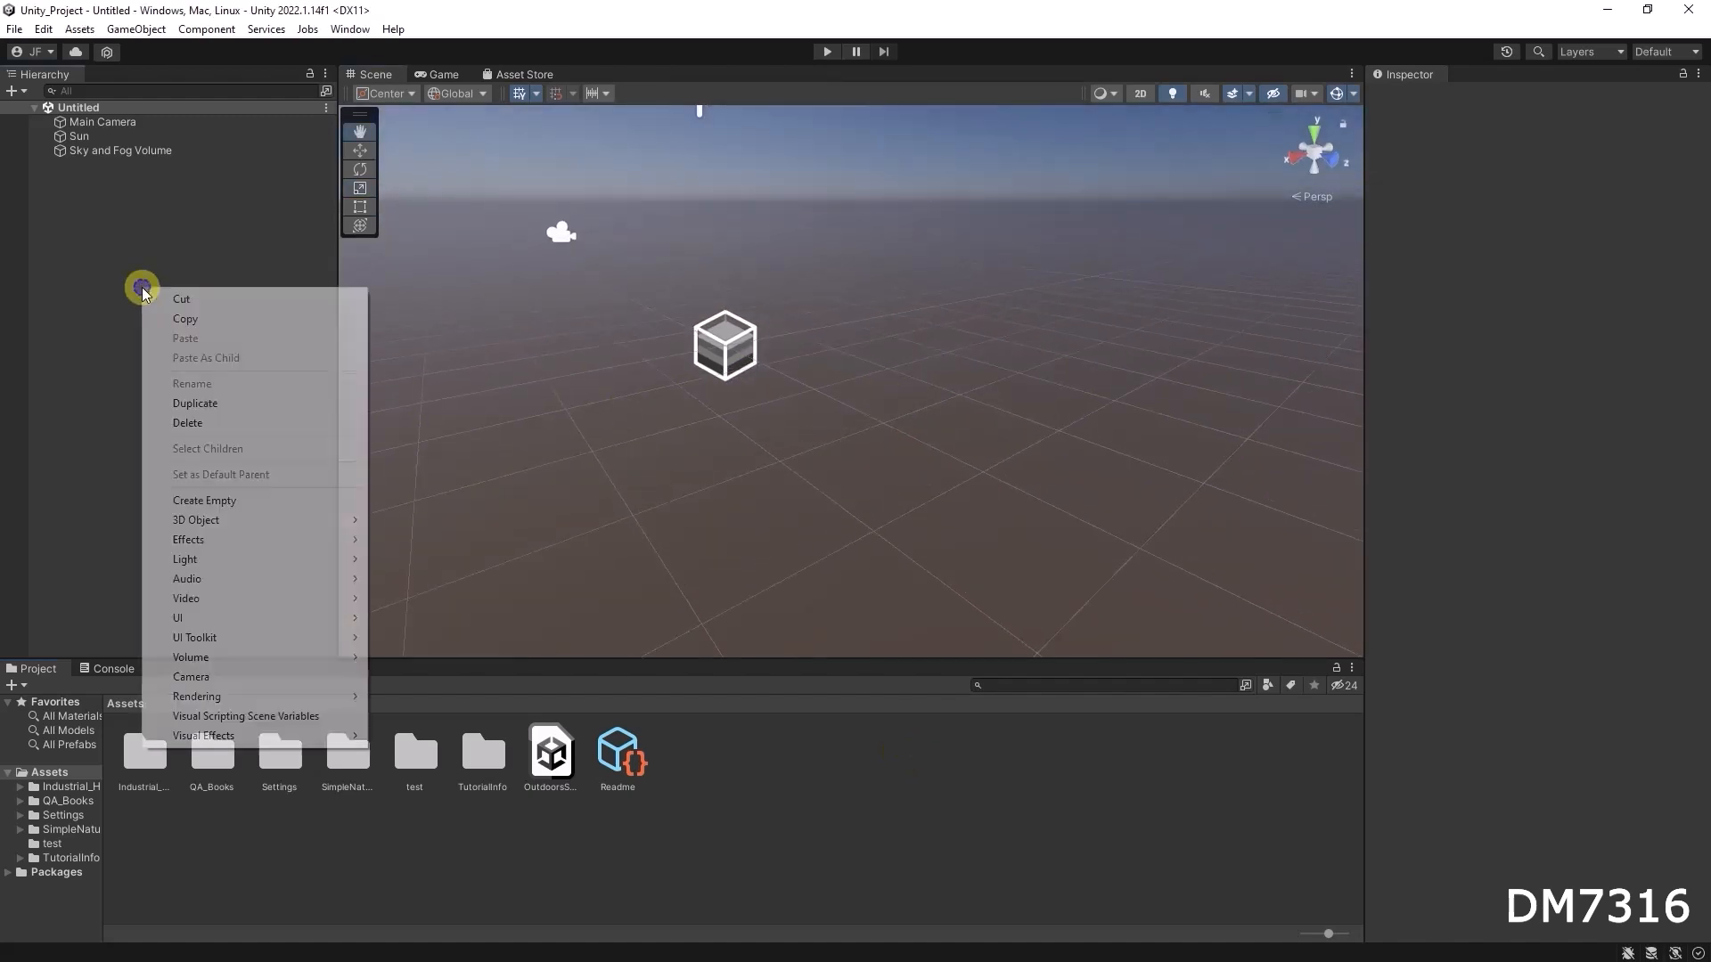
mouse_move(203, 526)
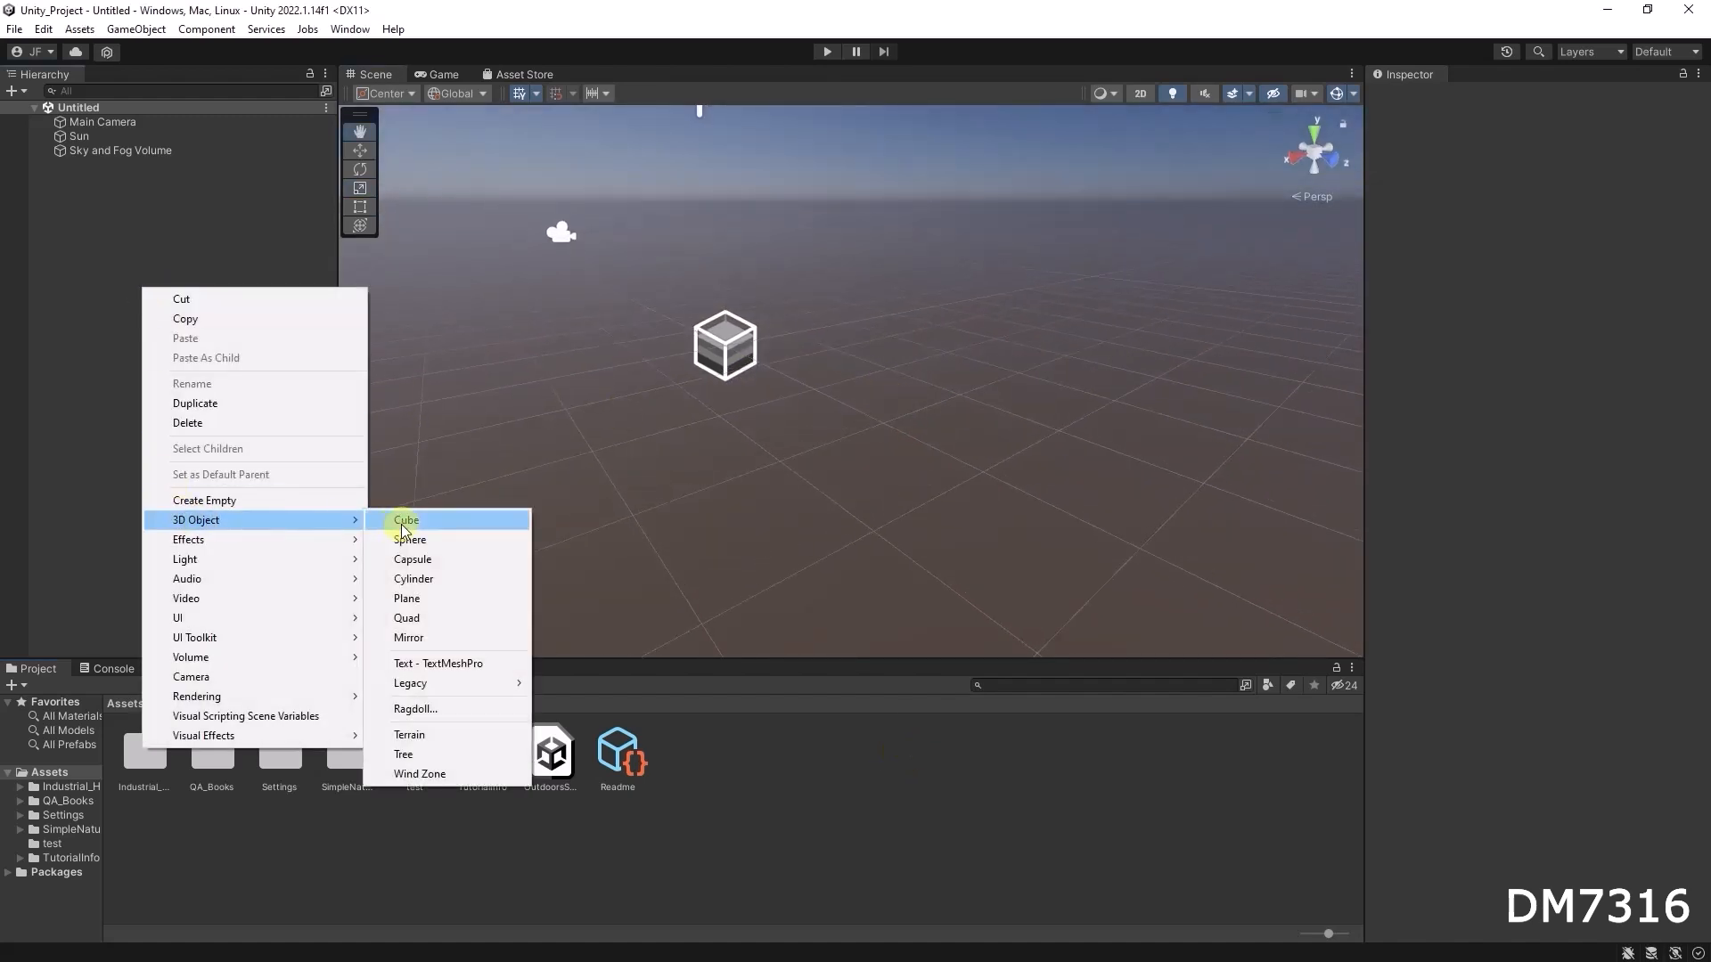
left_click(406, 519)
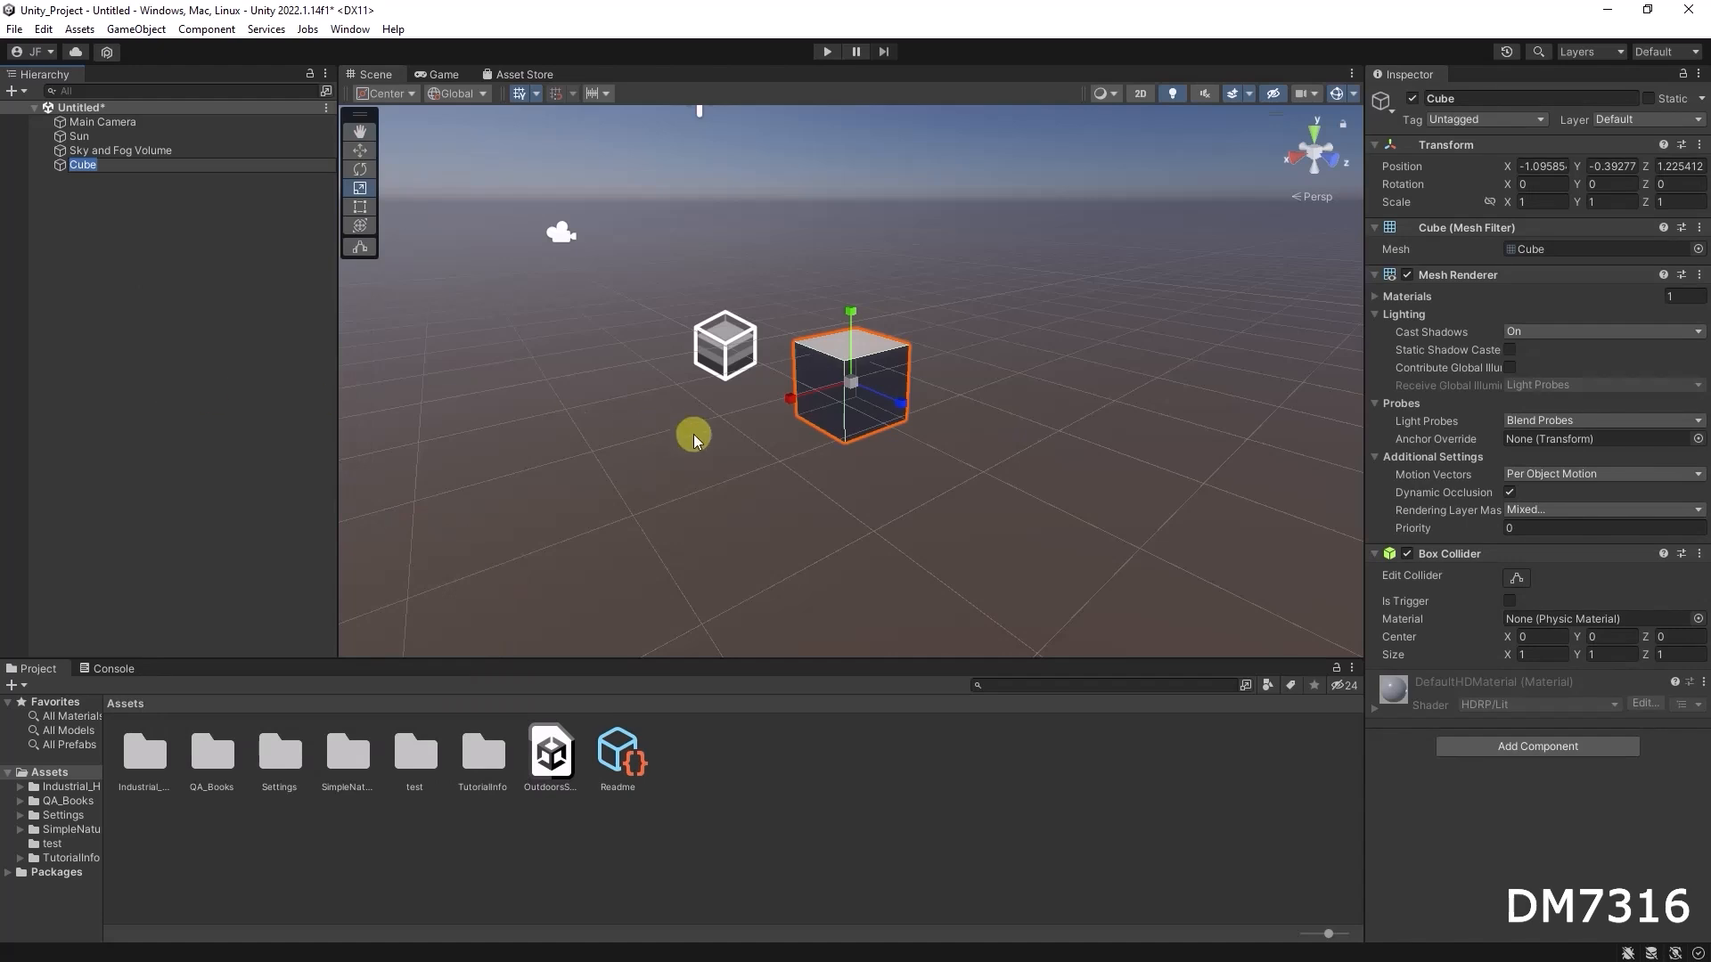
left_click_drag(786, 405, 900, 477)
left_click(230, 342)
left_click(133, 152)
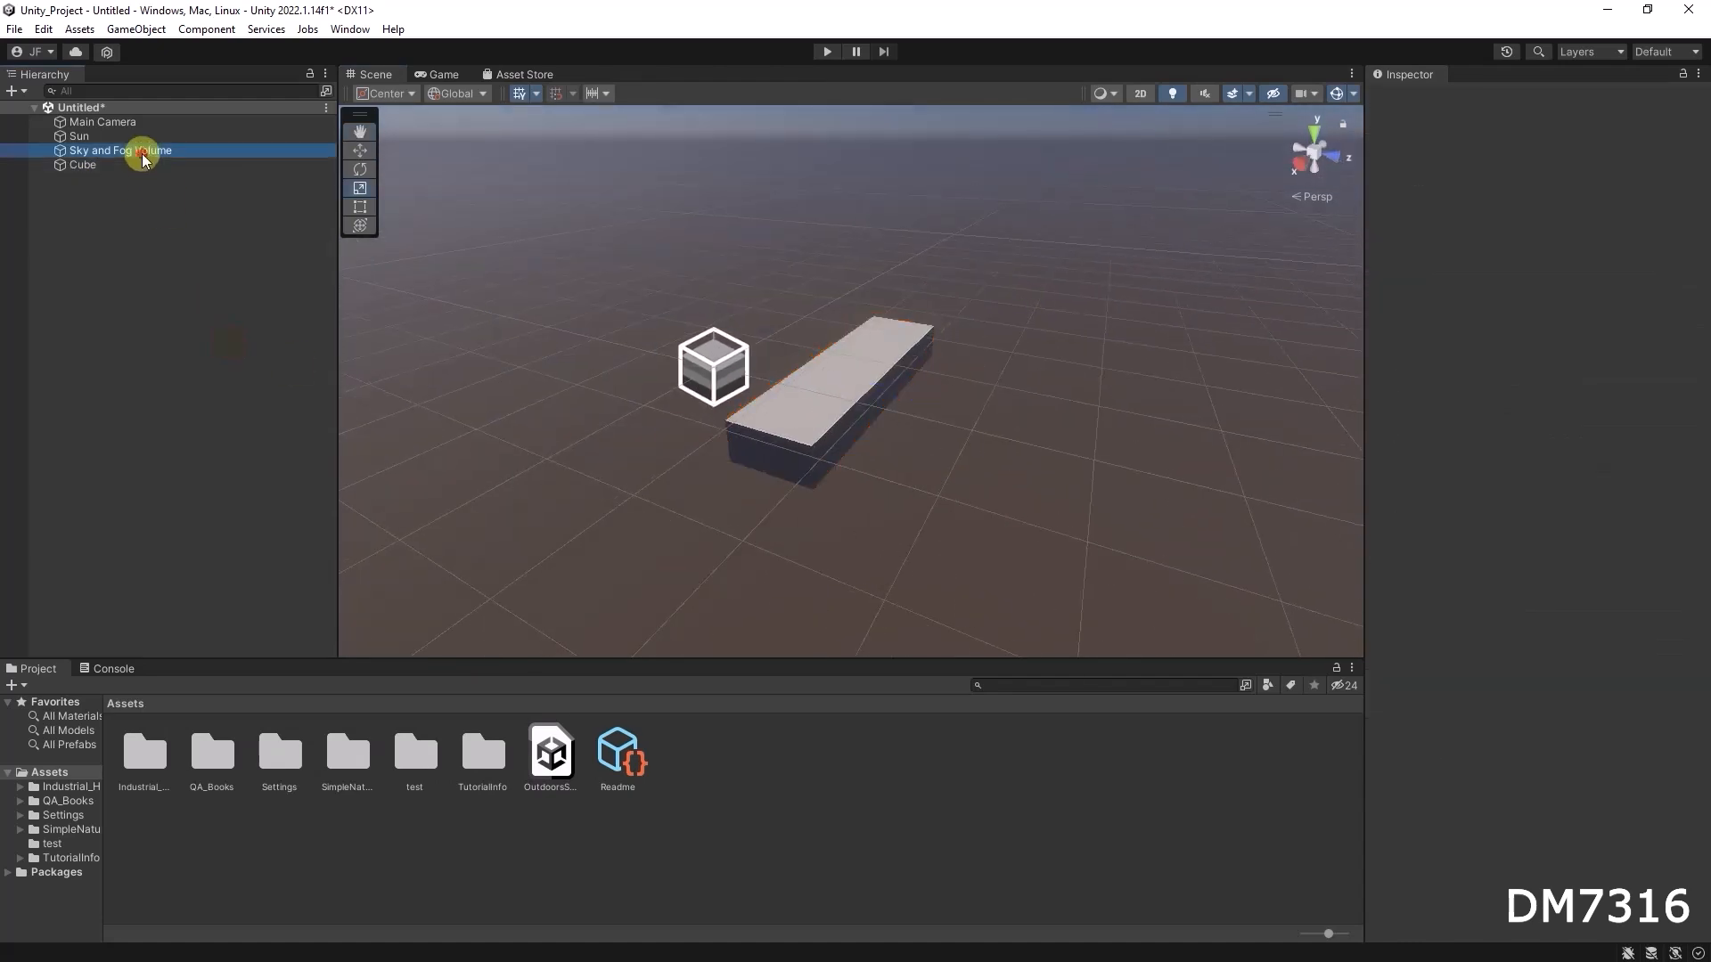
left_click(125, 166)
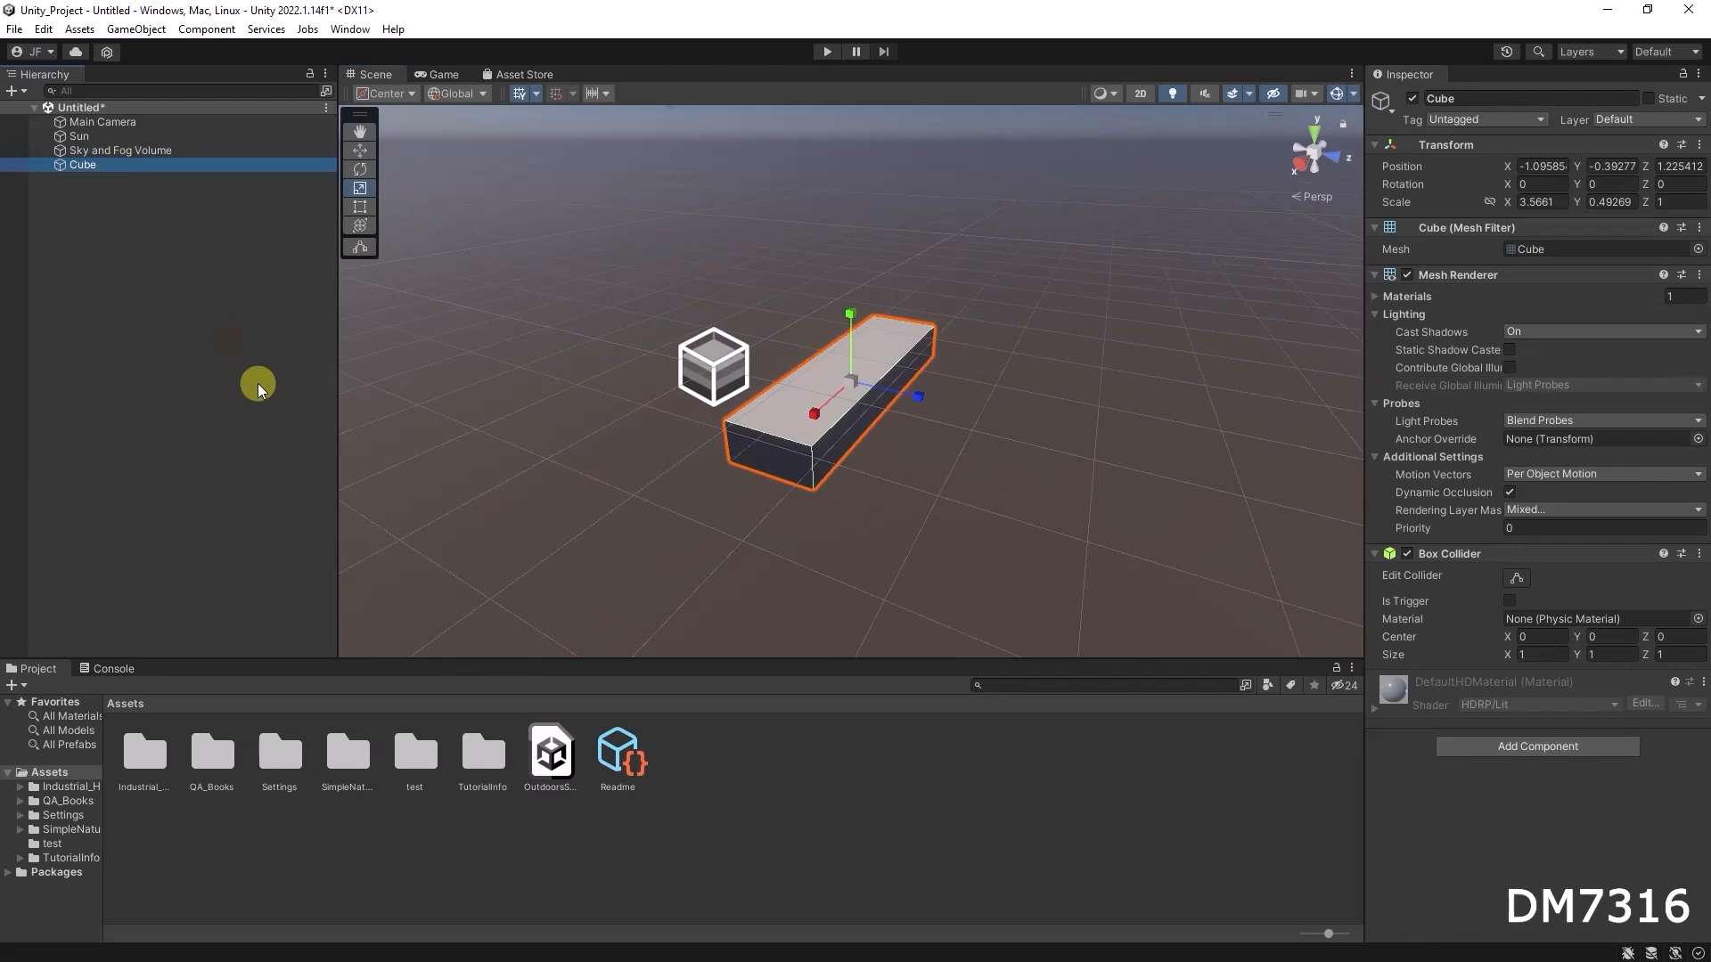
left_click(229, 326)
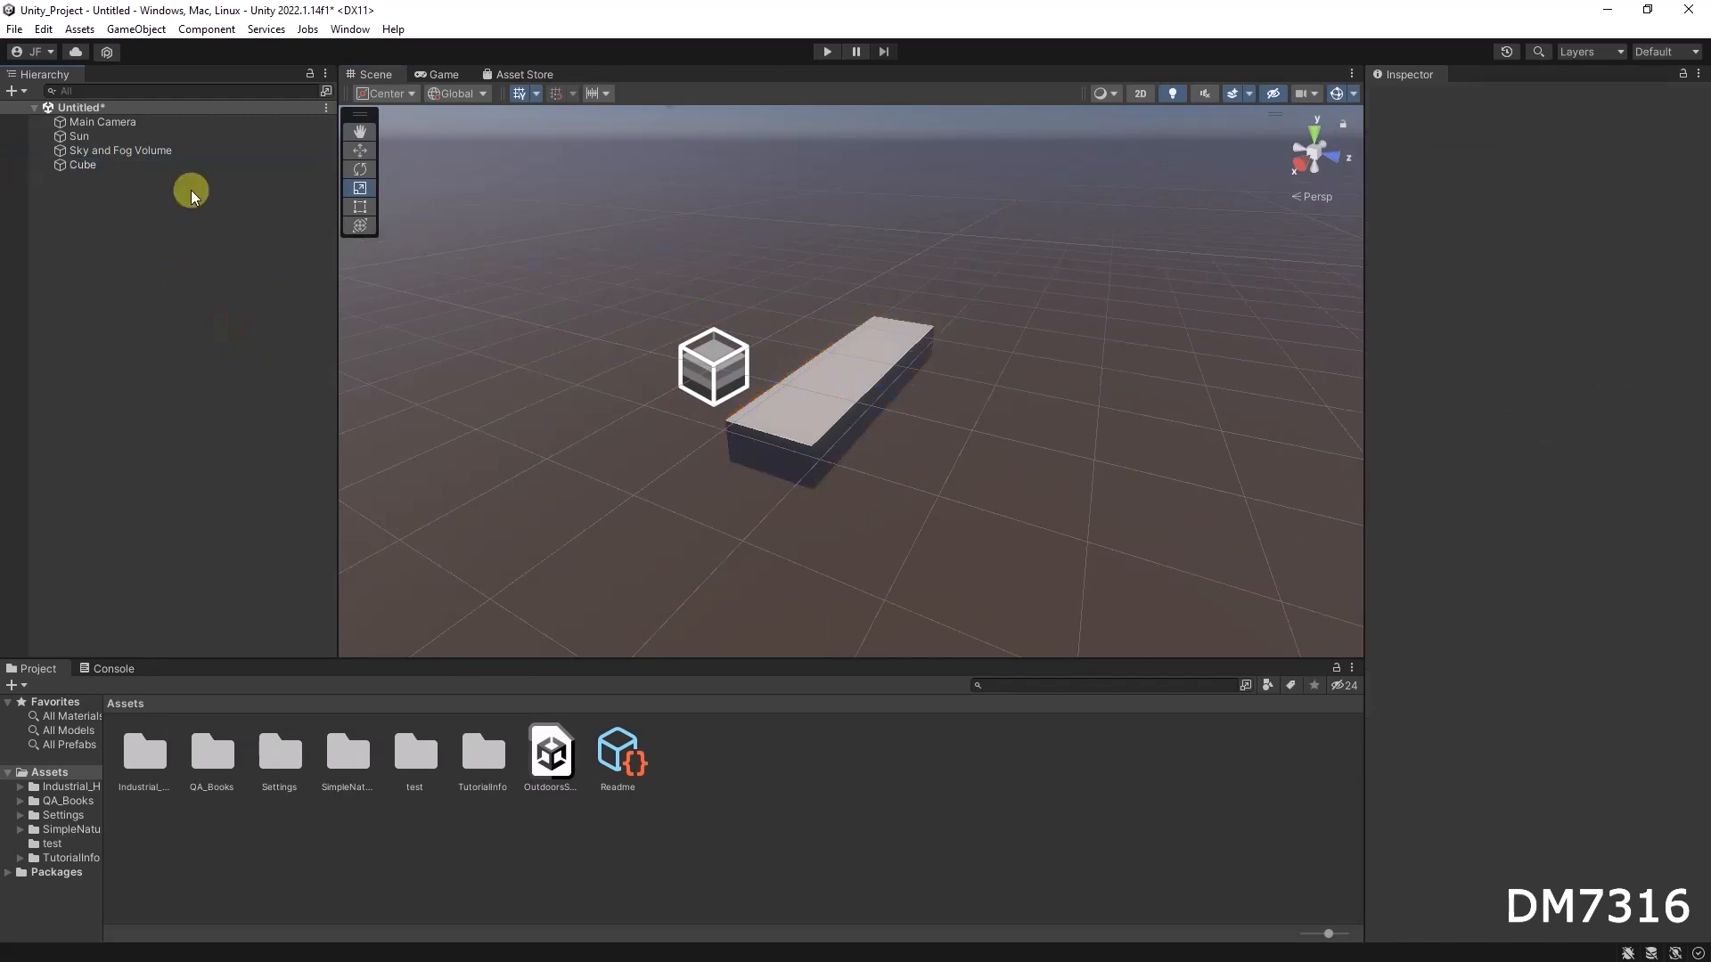
left_click(130, 164)
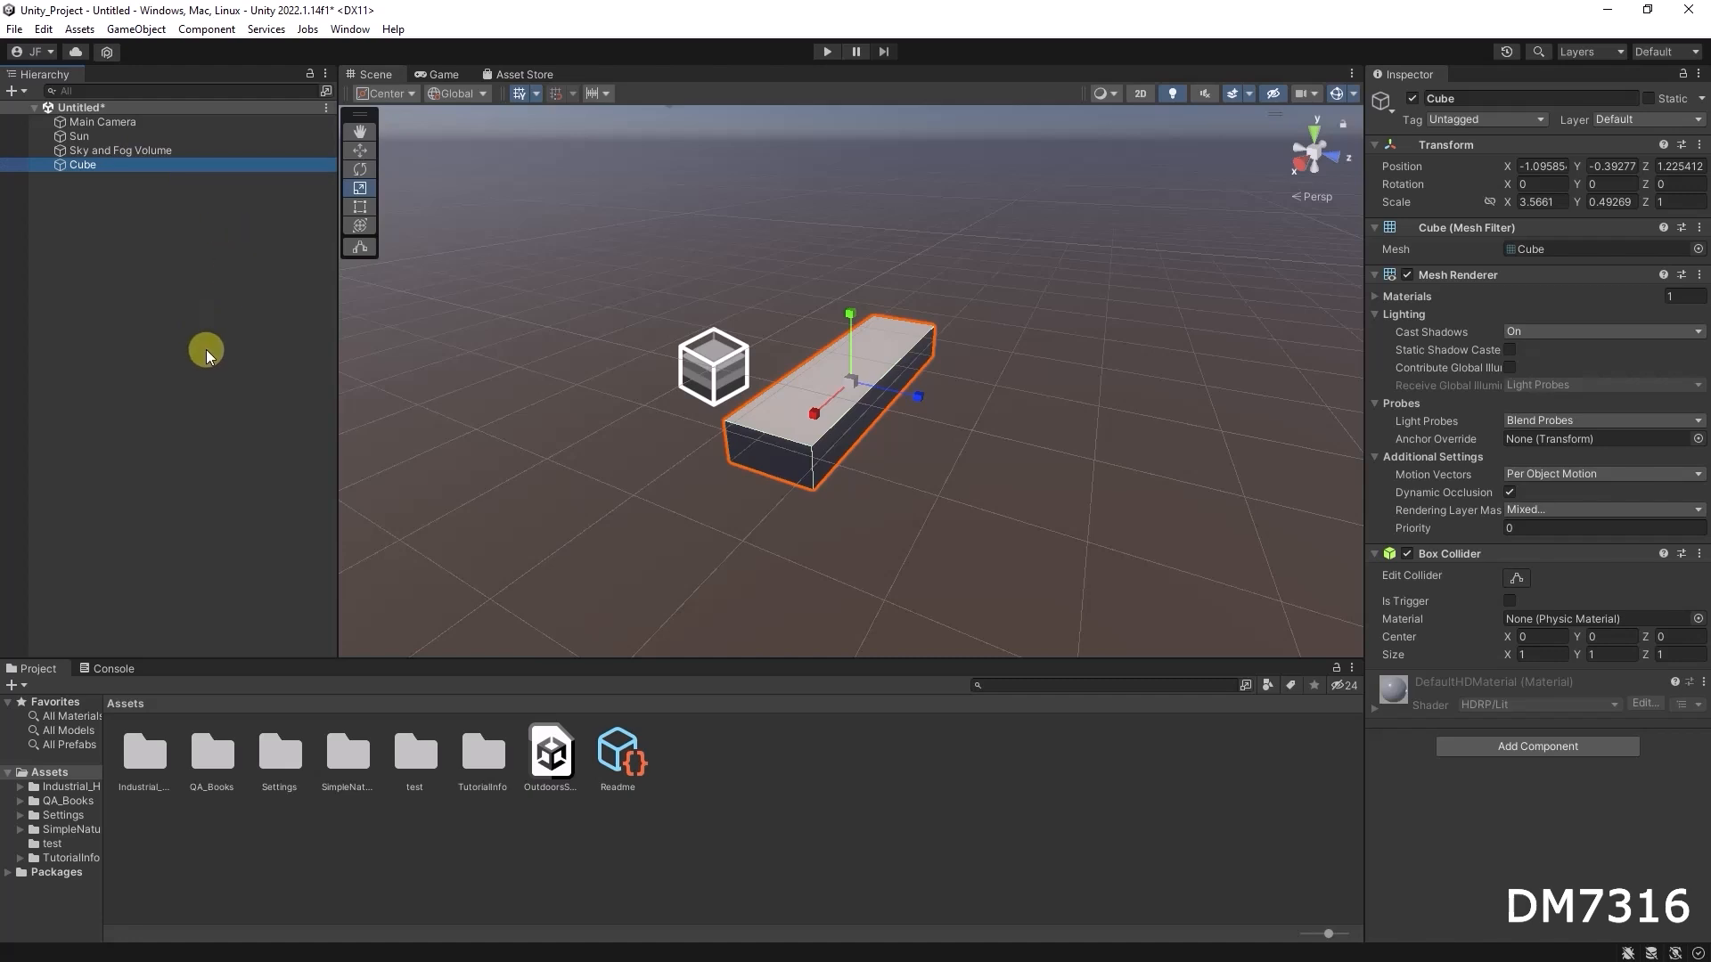
left_click(241, 296)
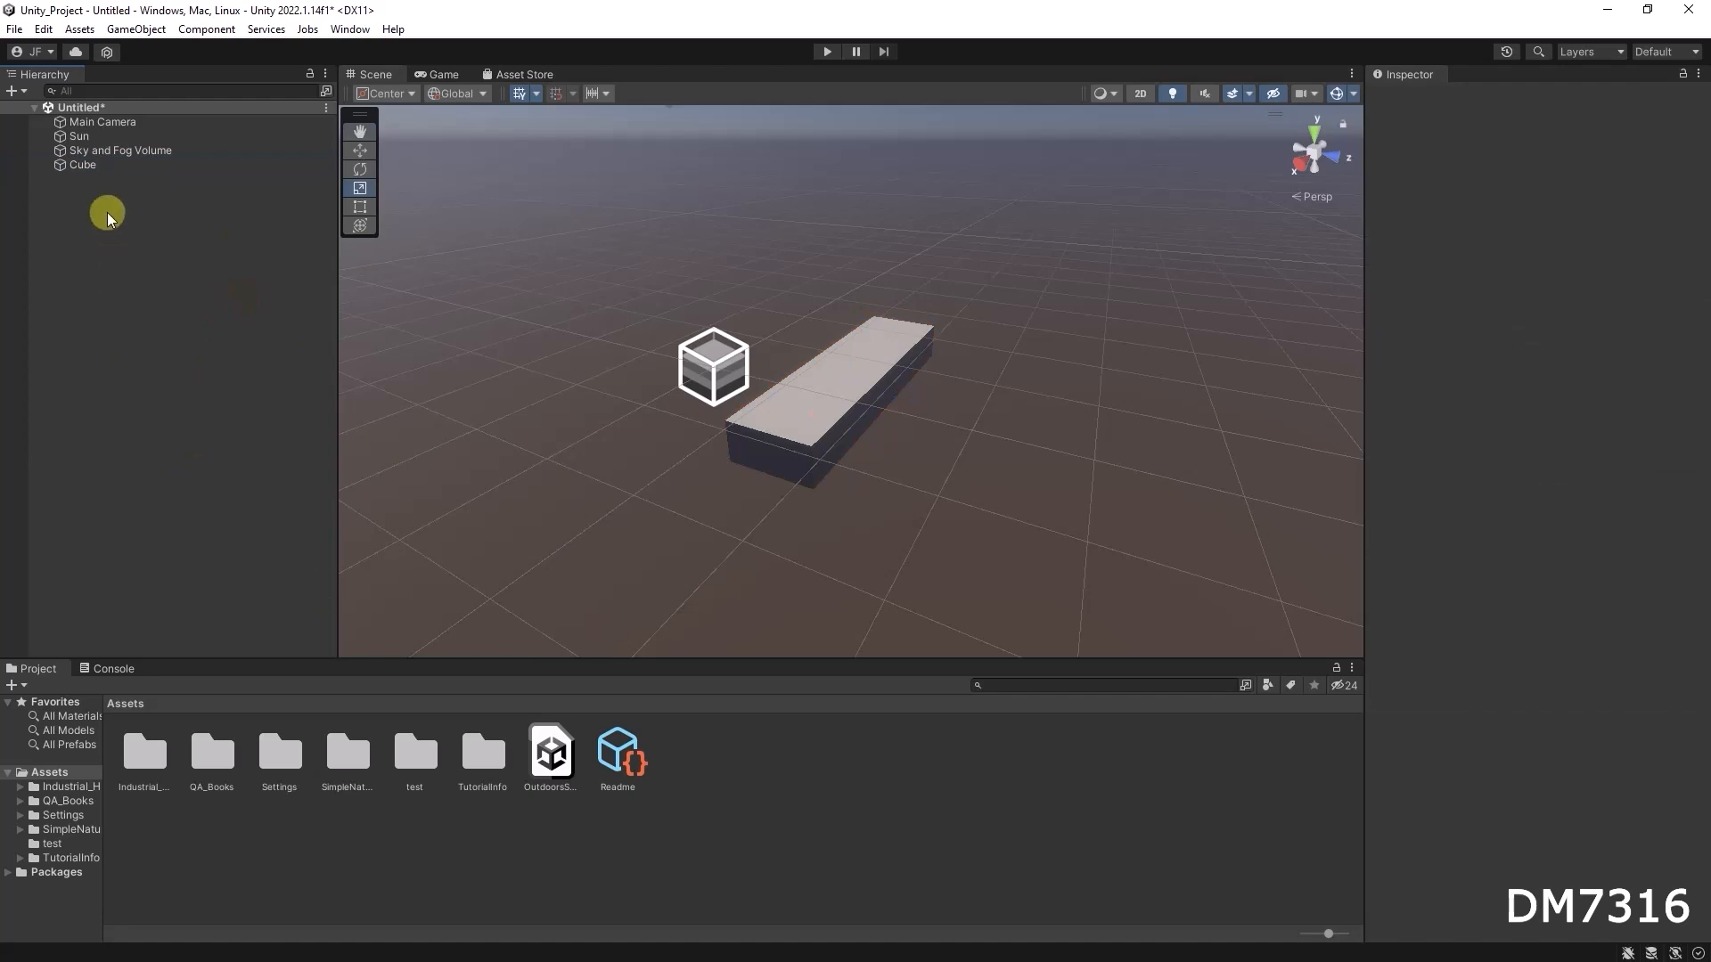
left_click(92, 152)
left_click(84, 165)
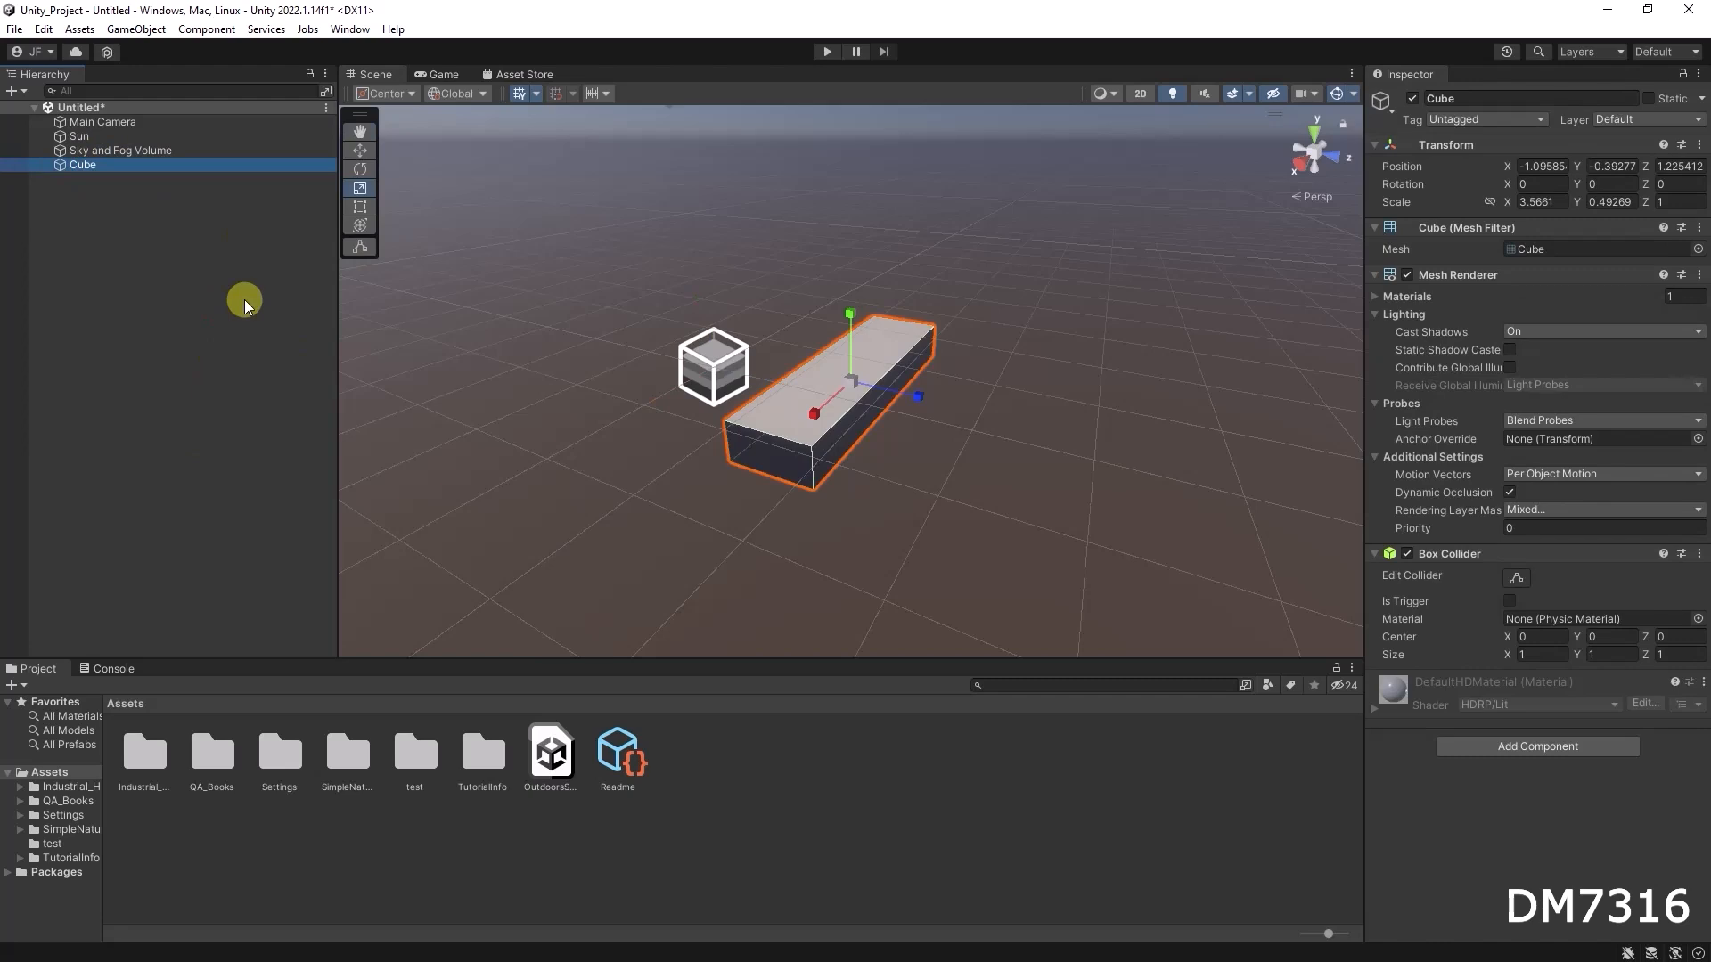
left_click_drag(83, 165, 179, 294)
Step: Create a folder named Tests in the project's Assets
right_click(822, 768)
mouse_move(896, 307)
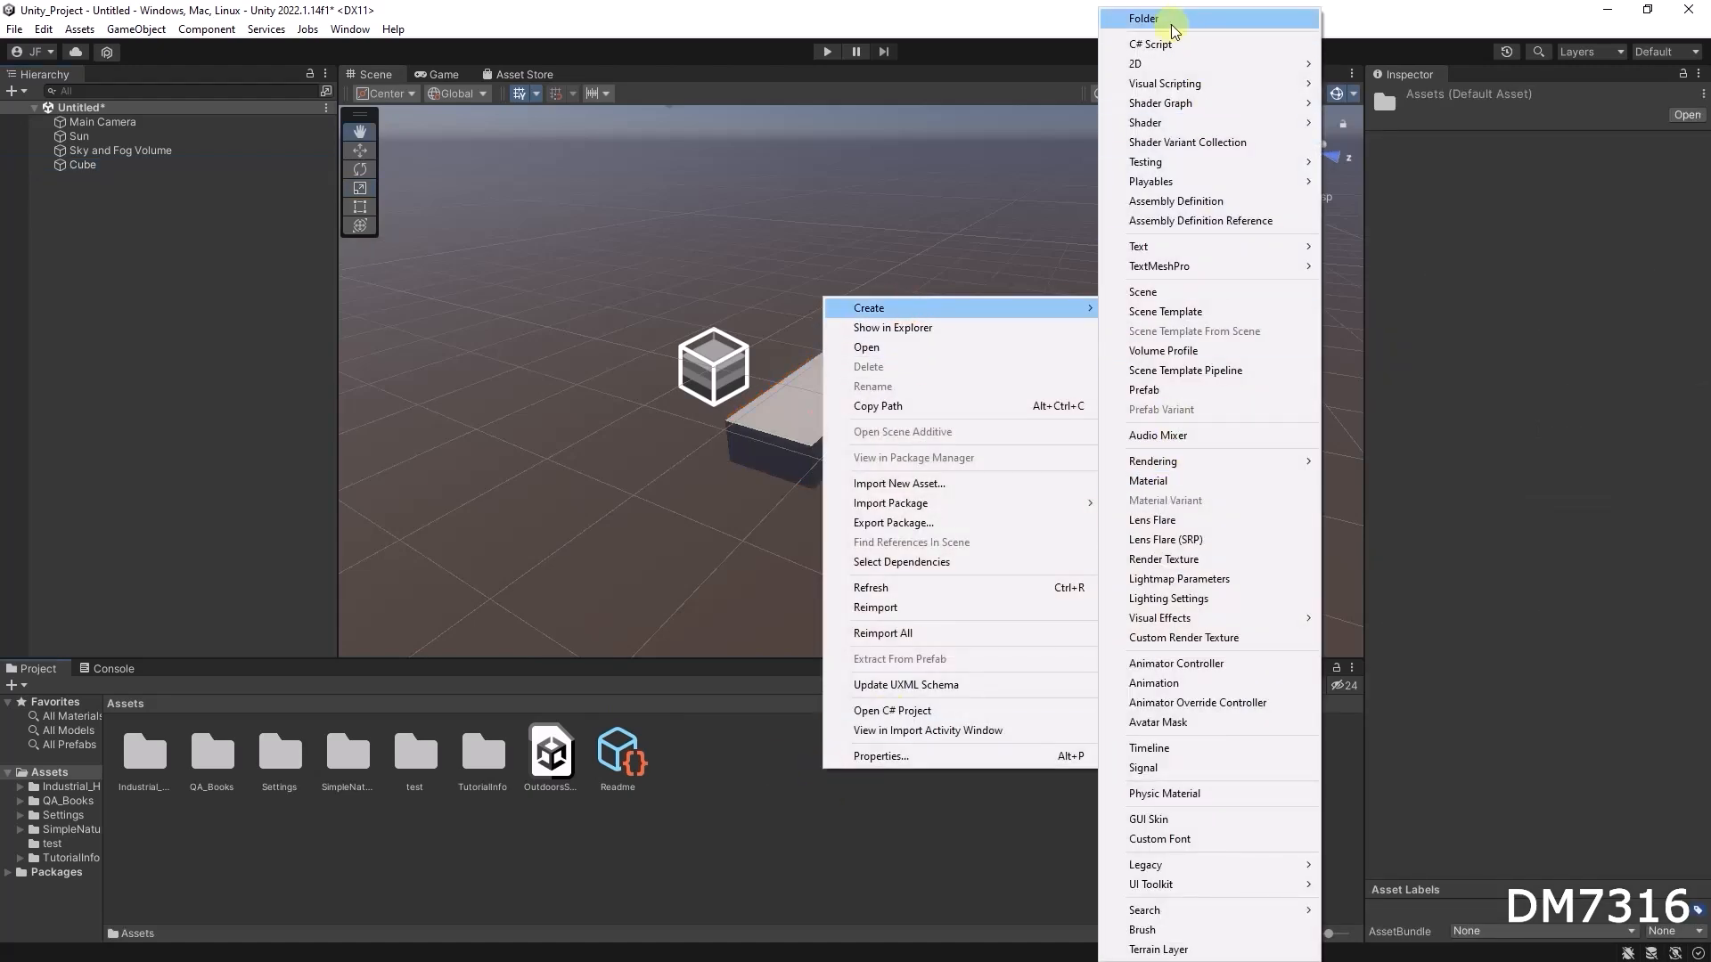
left_click(1147, 18)
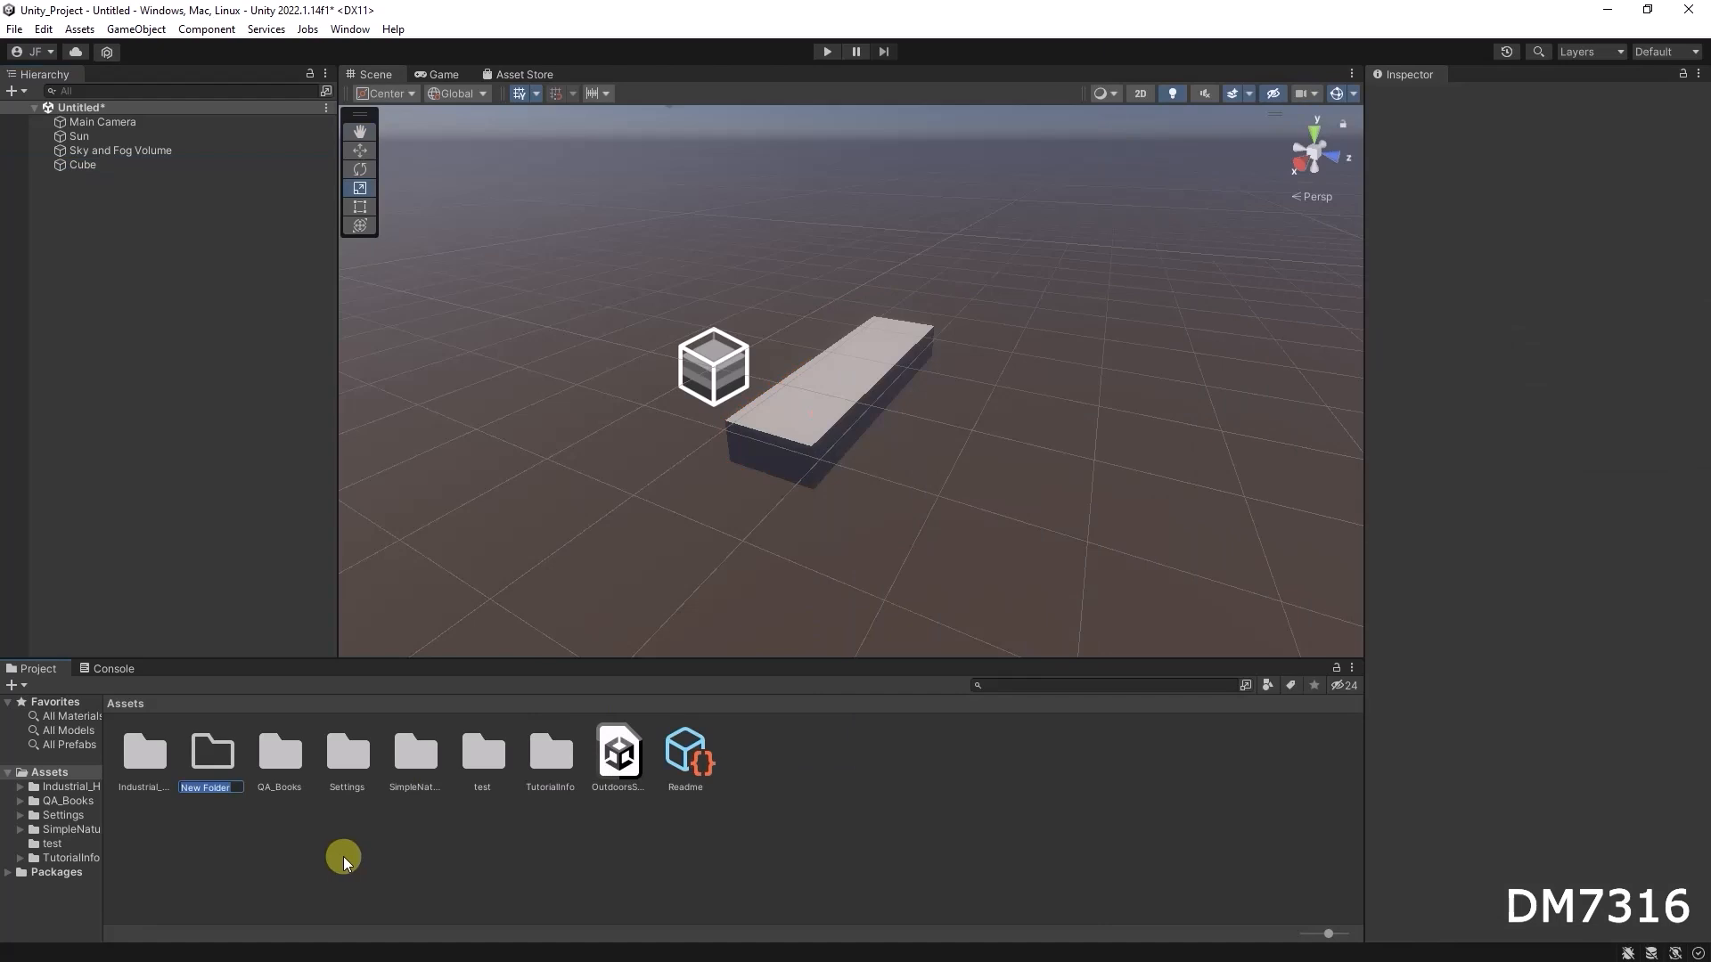
type("Tests")
key("Return")
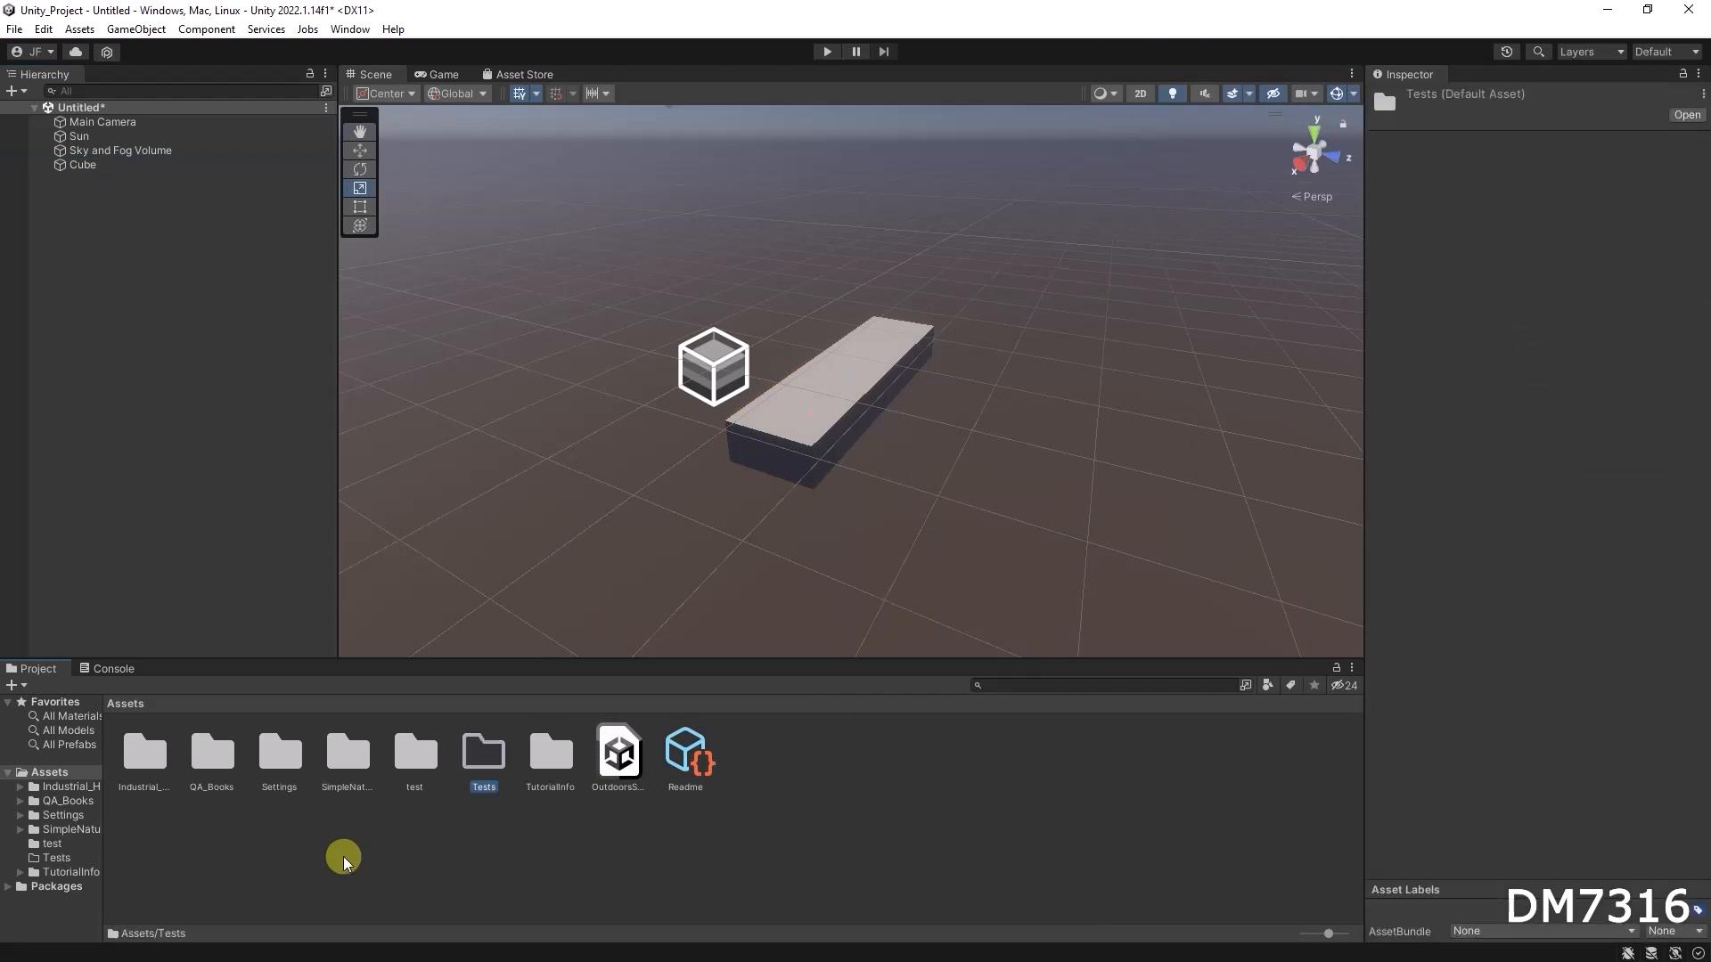
Step: Save the scene cube as a prefab inside the Tests folder and enlarge its asset preview
double_click(484, 759)
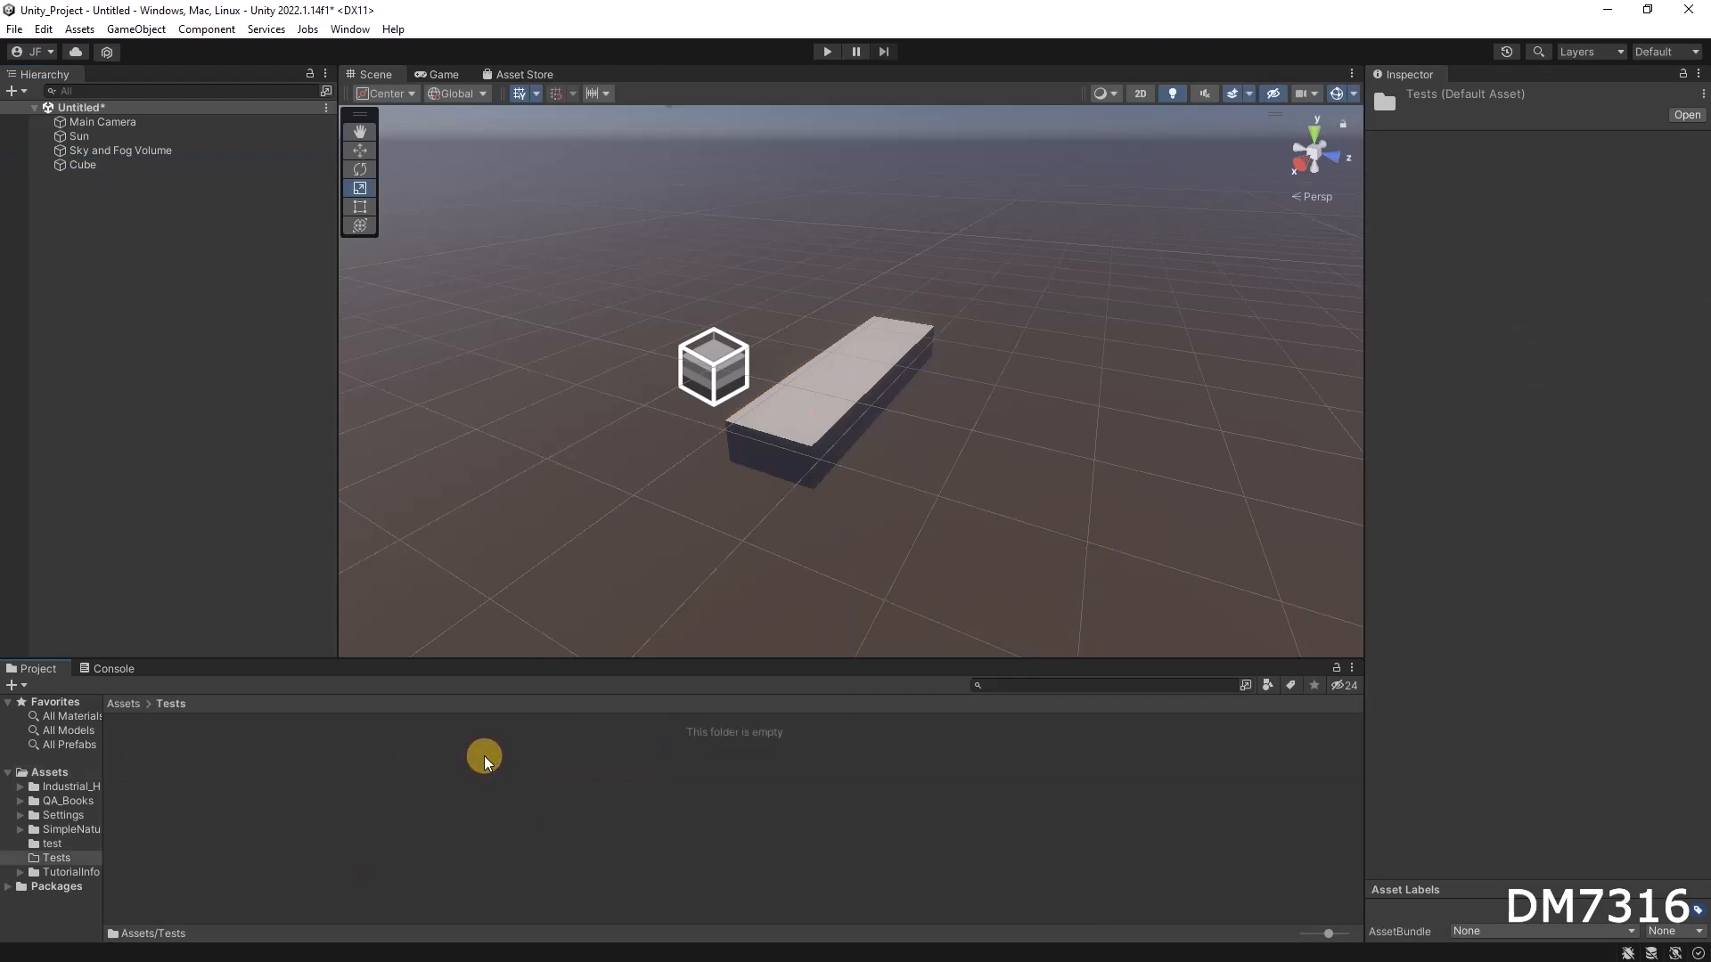
left_click_drag(84, 168, 355, 793)
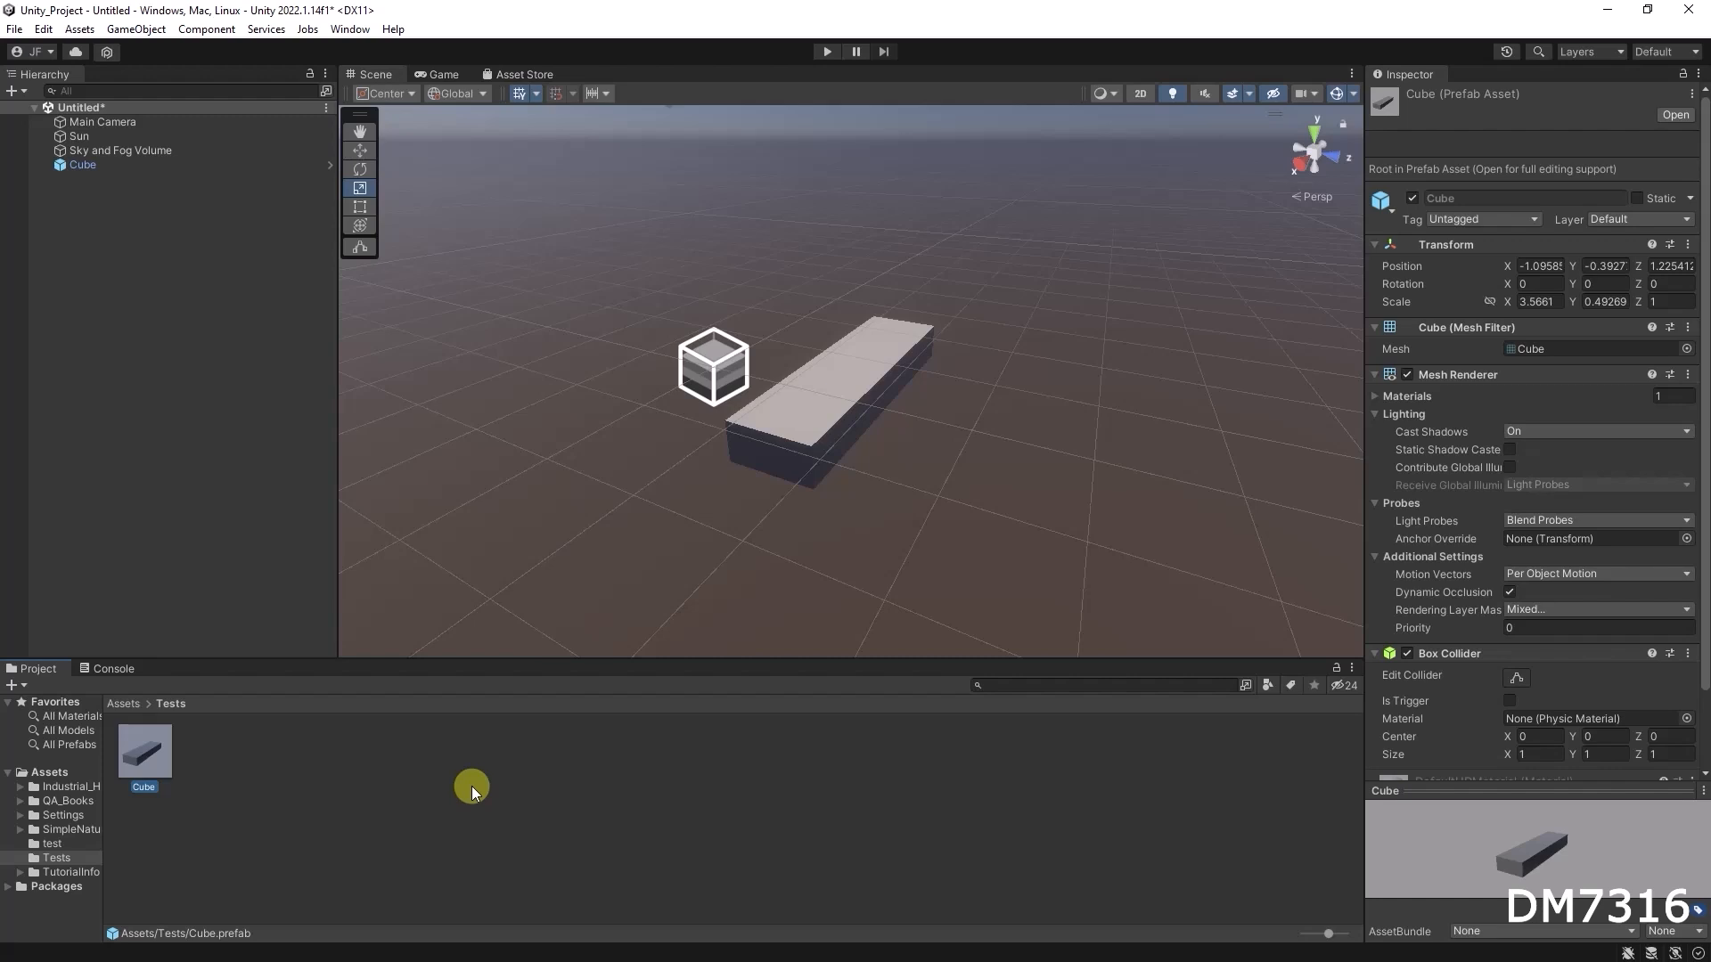
left_click_drag(1525, 791, 1536, 682)
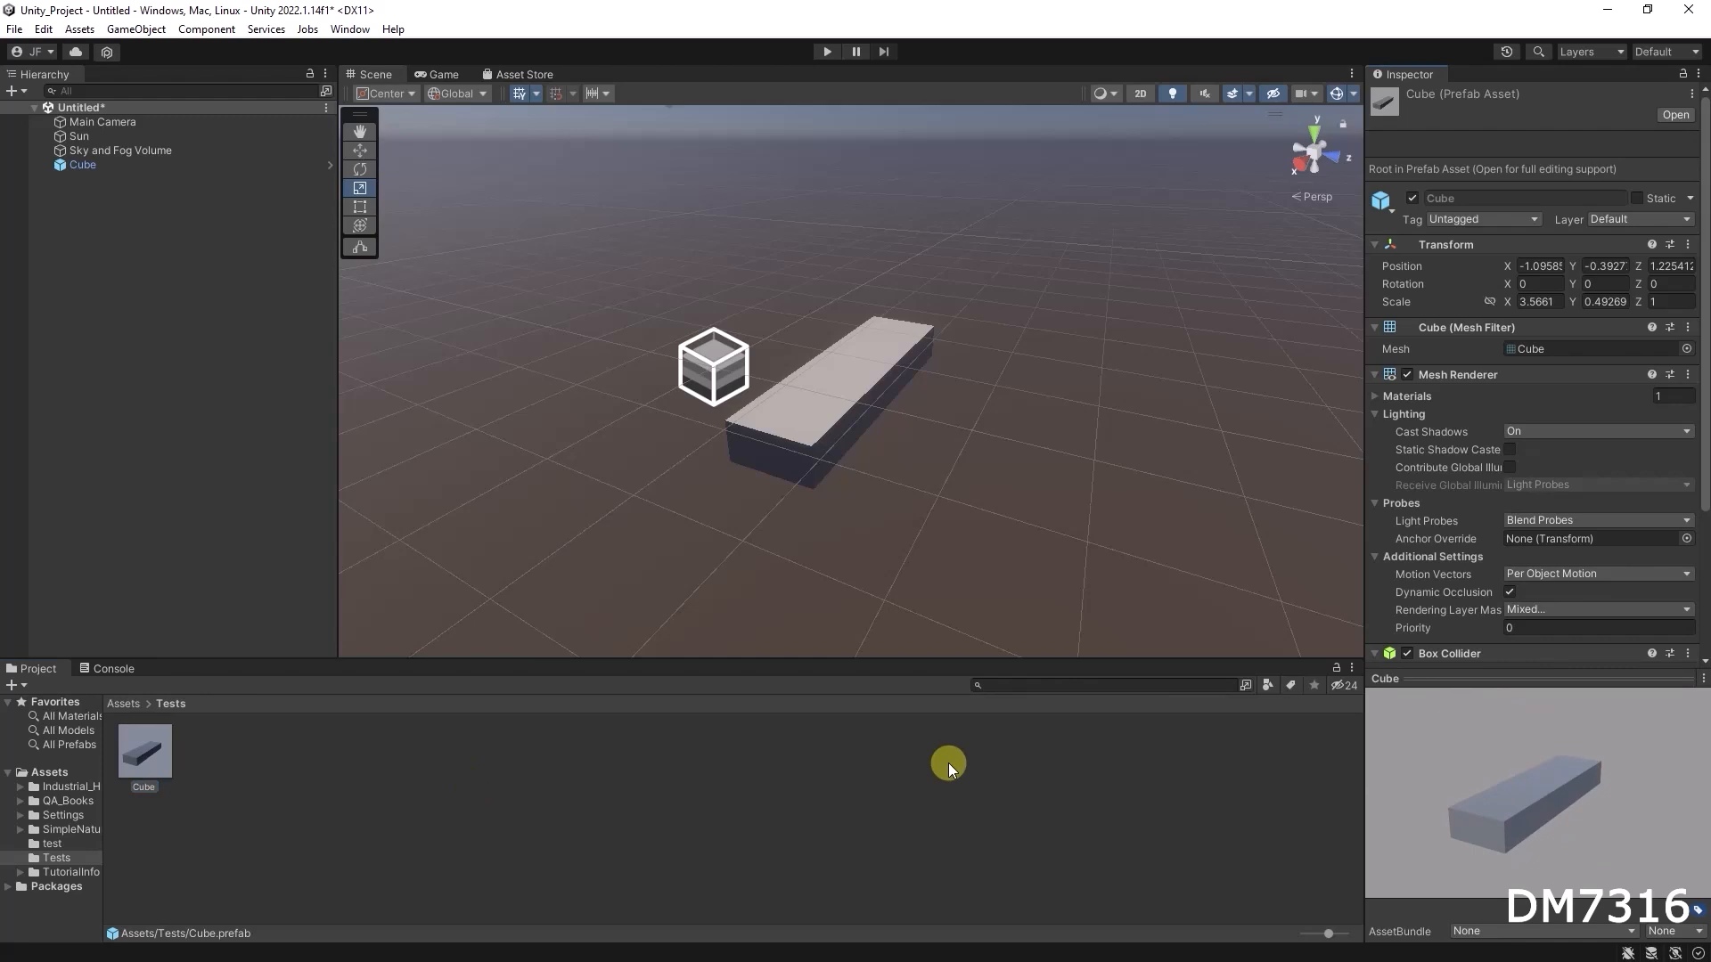
left_click_drag(874, 535, 823, 492, "alt")
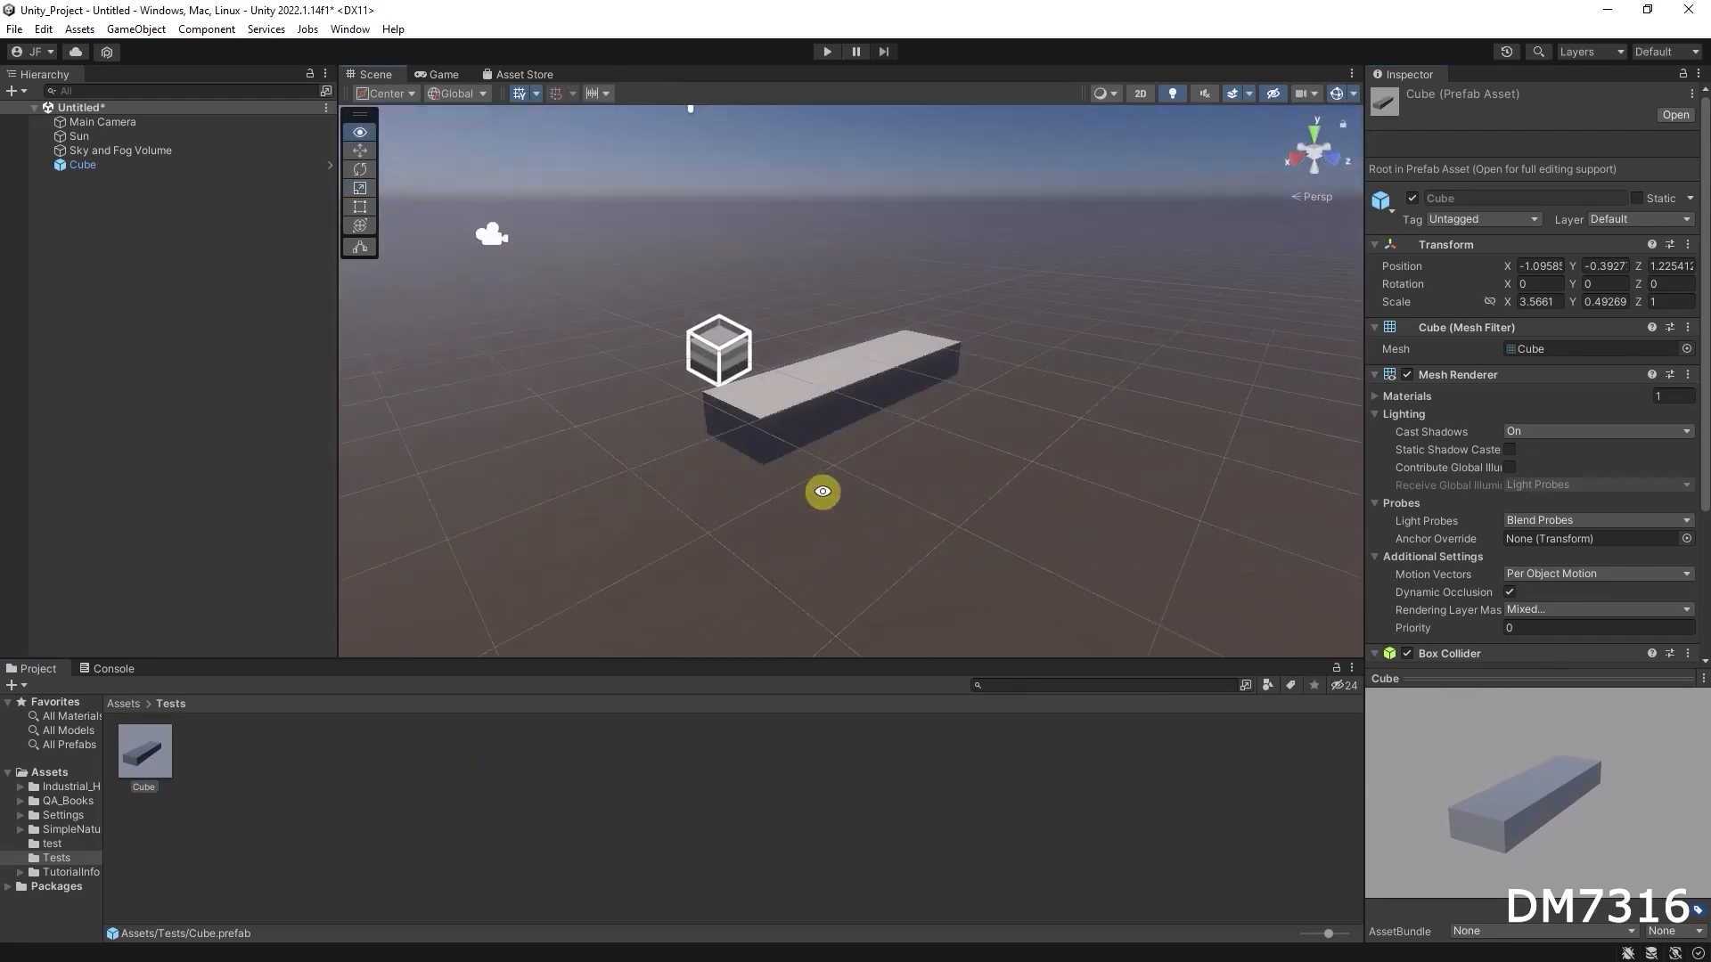
left_click(367, 821)
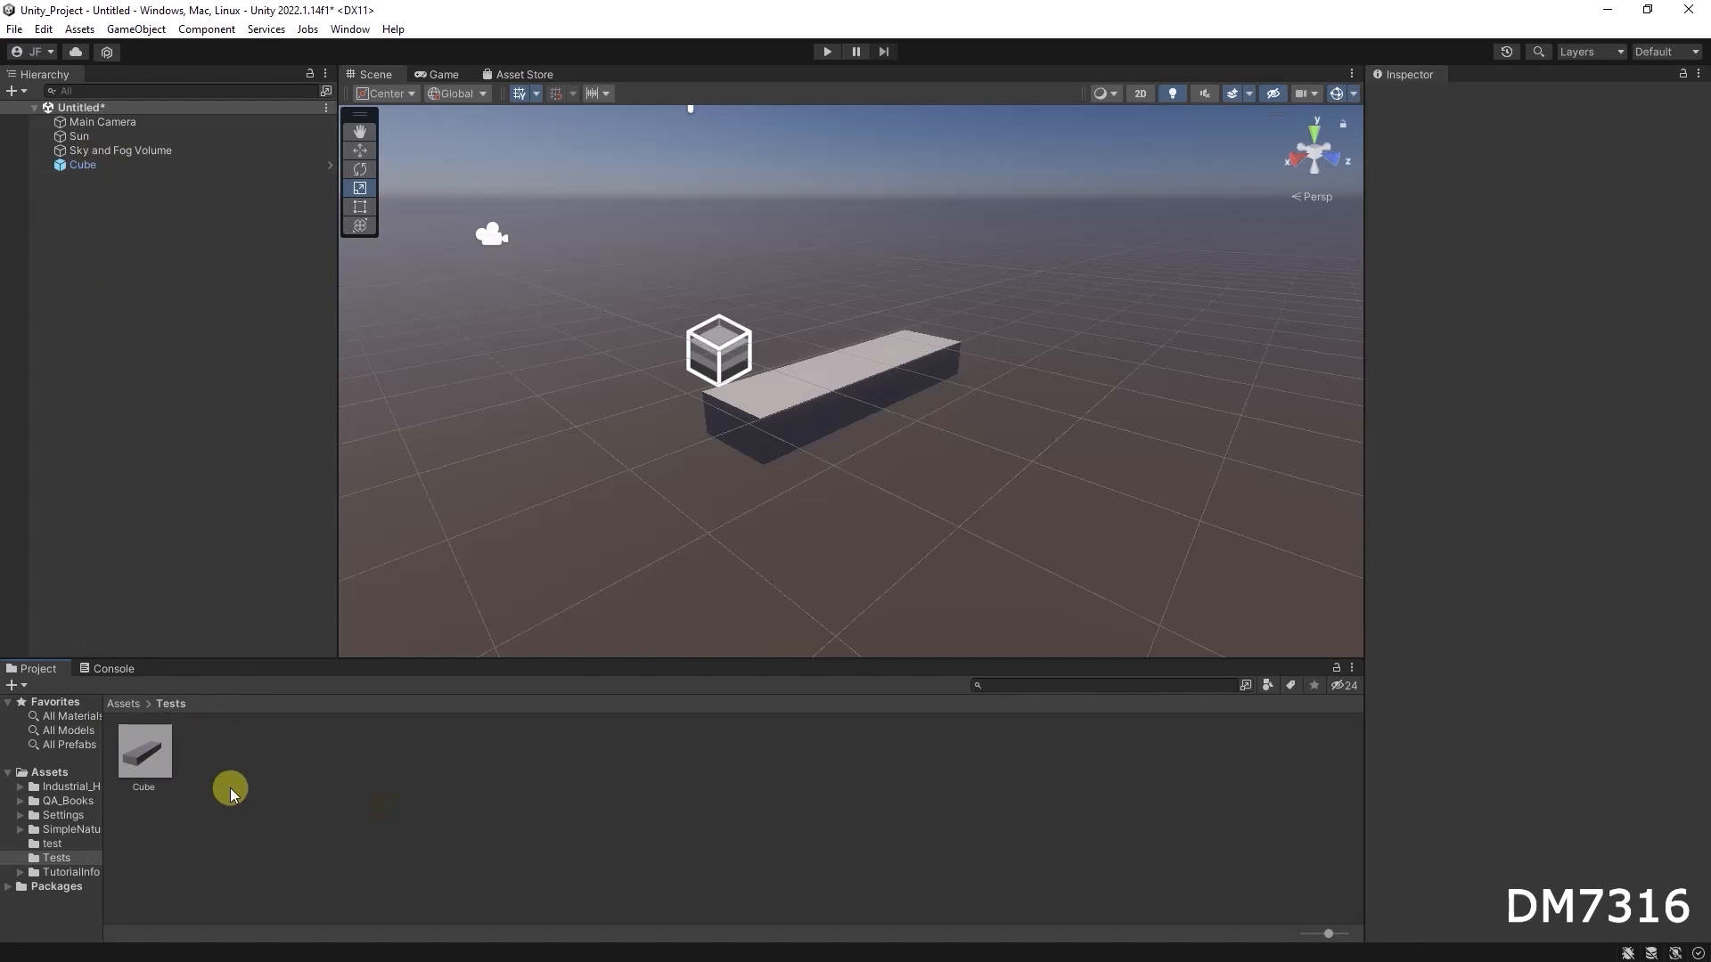
left_click(154, 747)
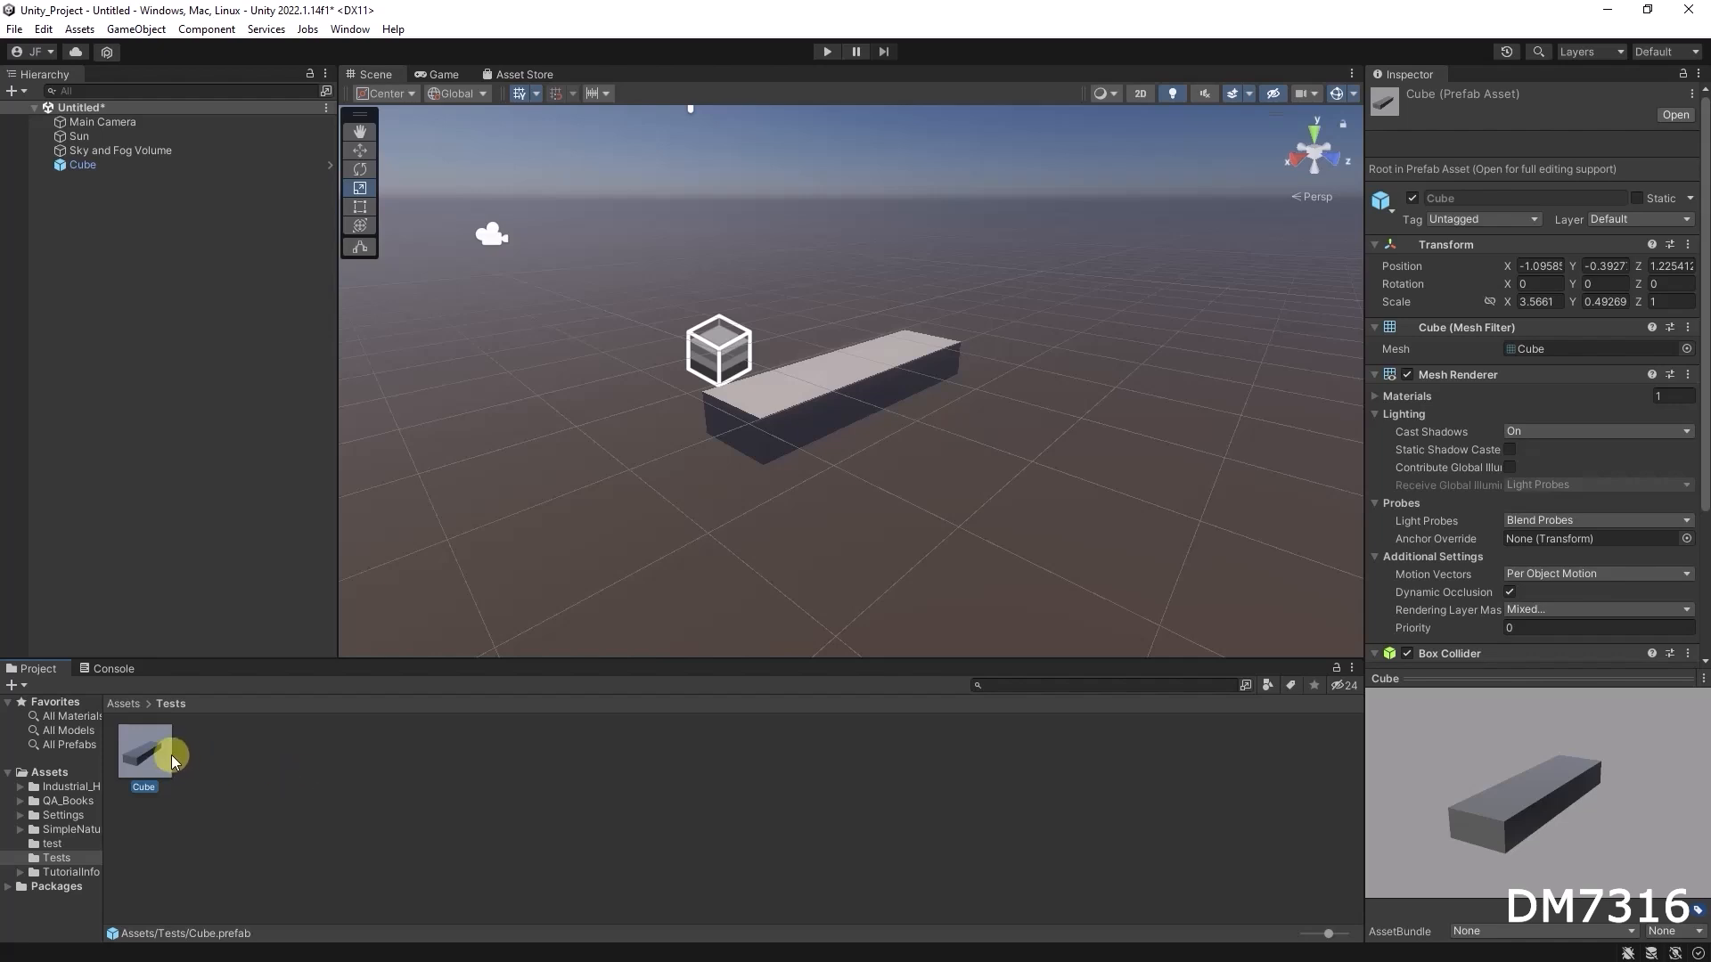
left_click(92, 164)
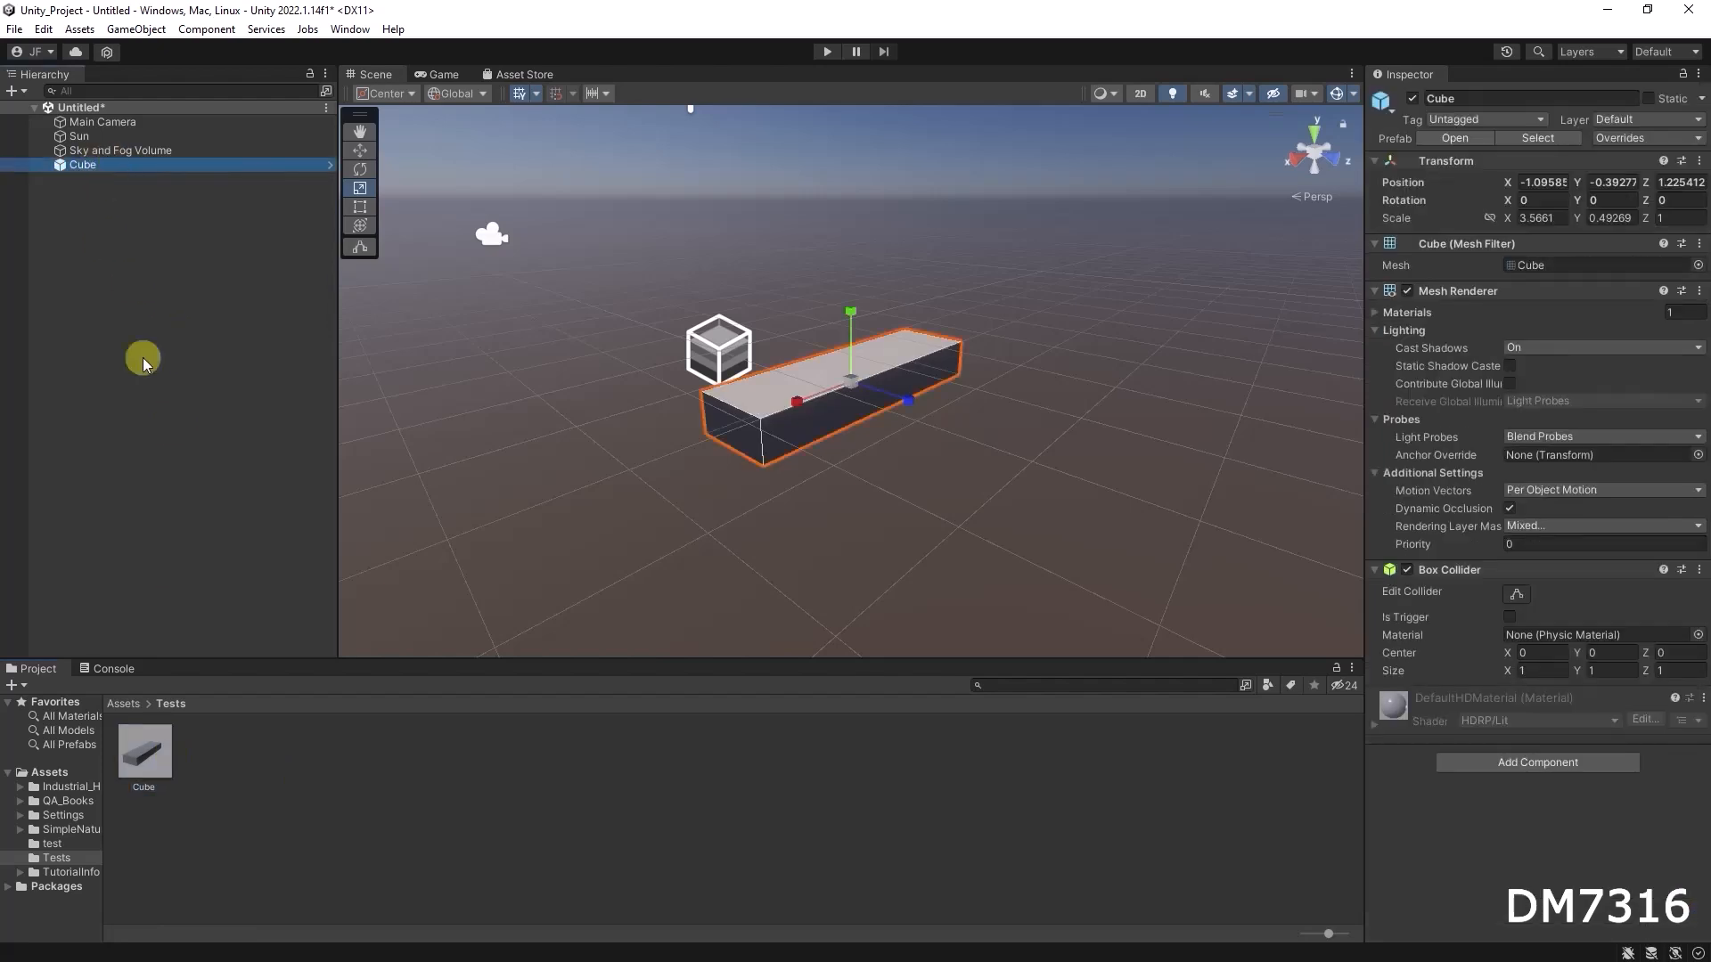
left_click(287, 876)
Step: Place a second instance of the Cube prefab in the scene and move it to about 2.64 along Z
left_click_drag(145, 753, 528, 404)
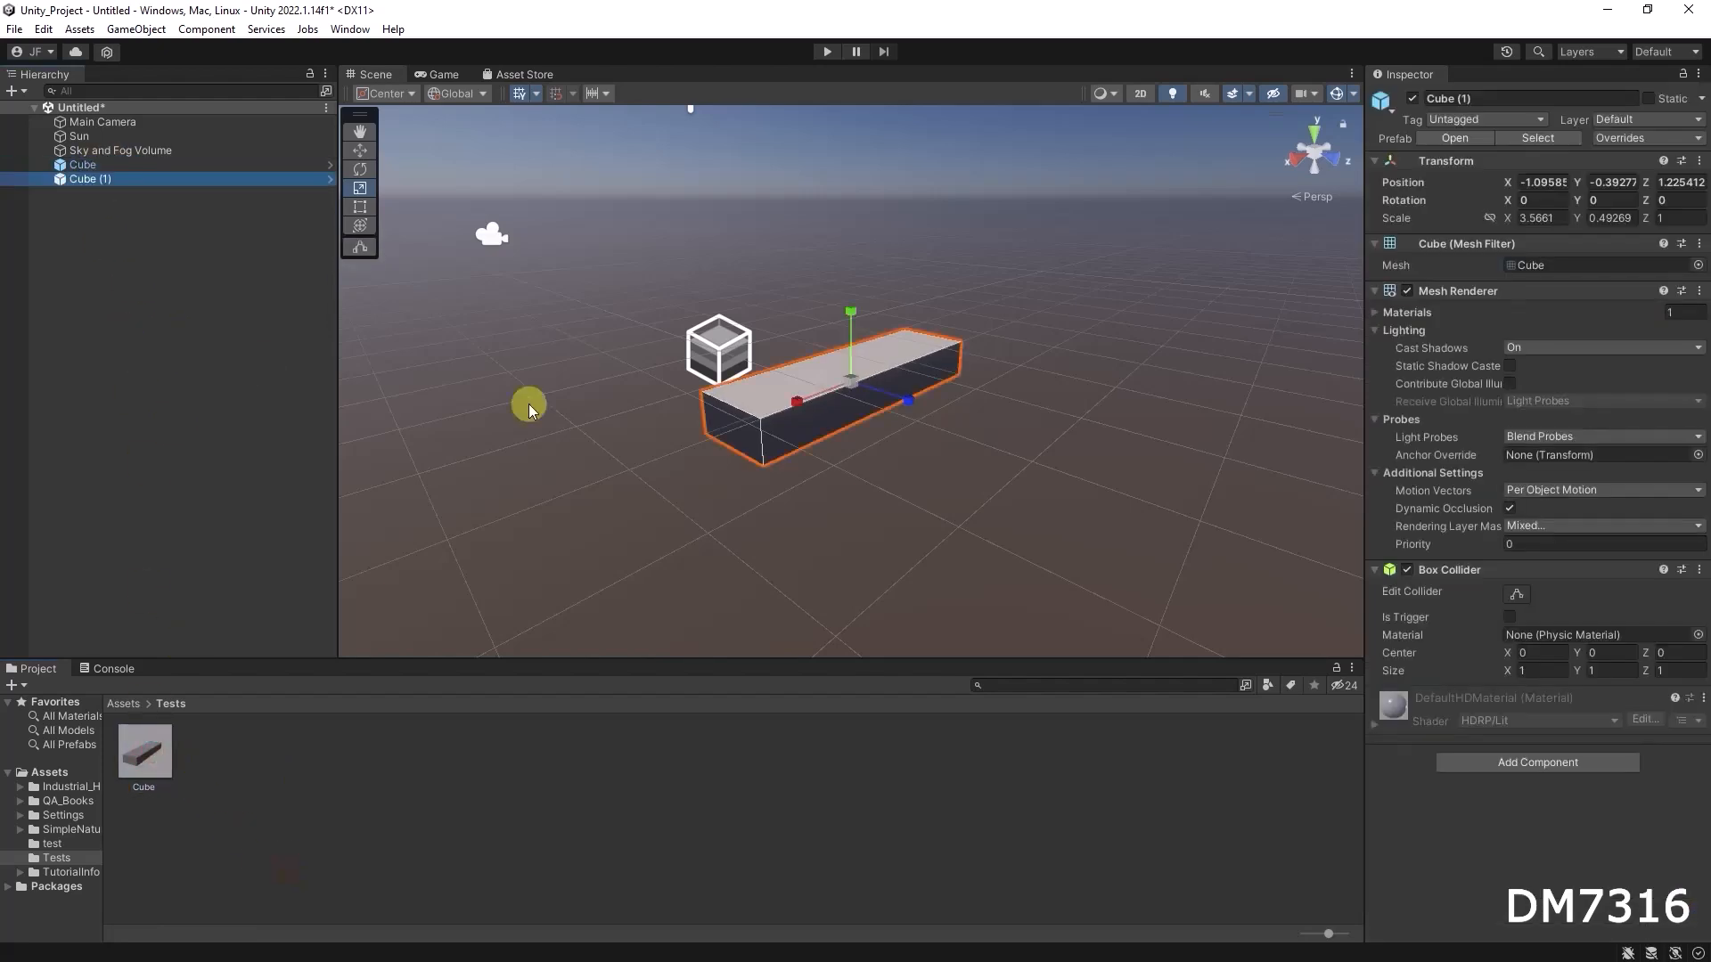
key("w")
left_click_drag(905, 401, 1009, 439)
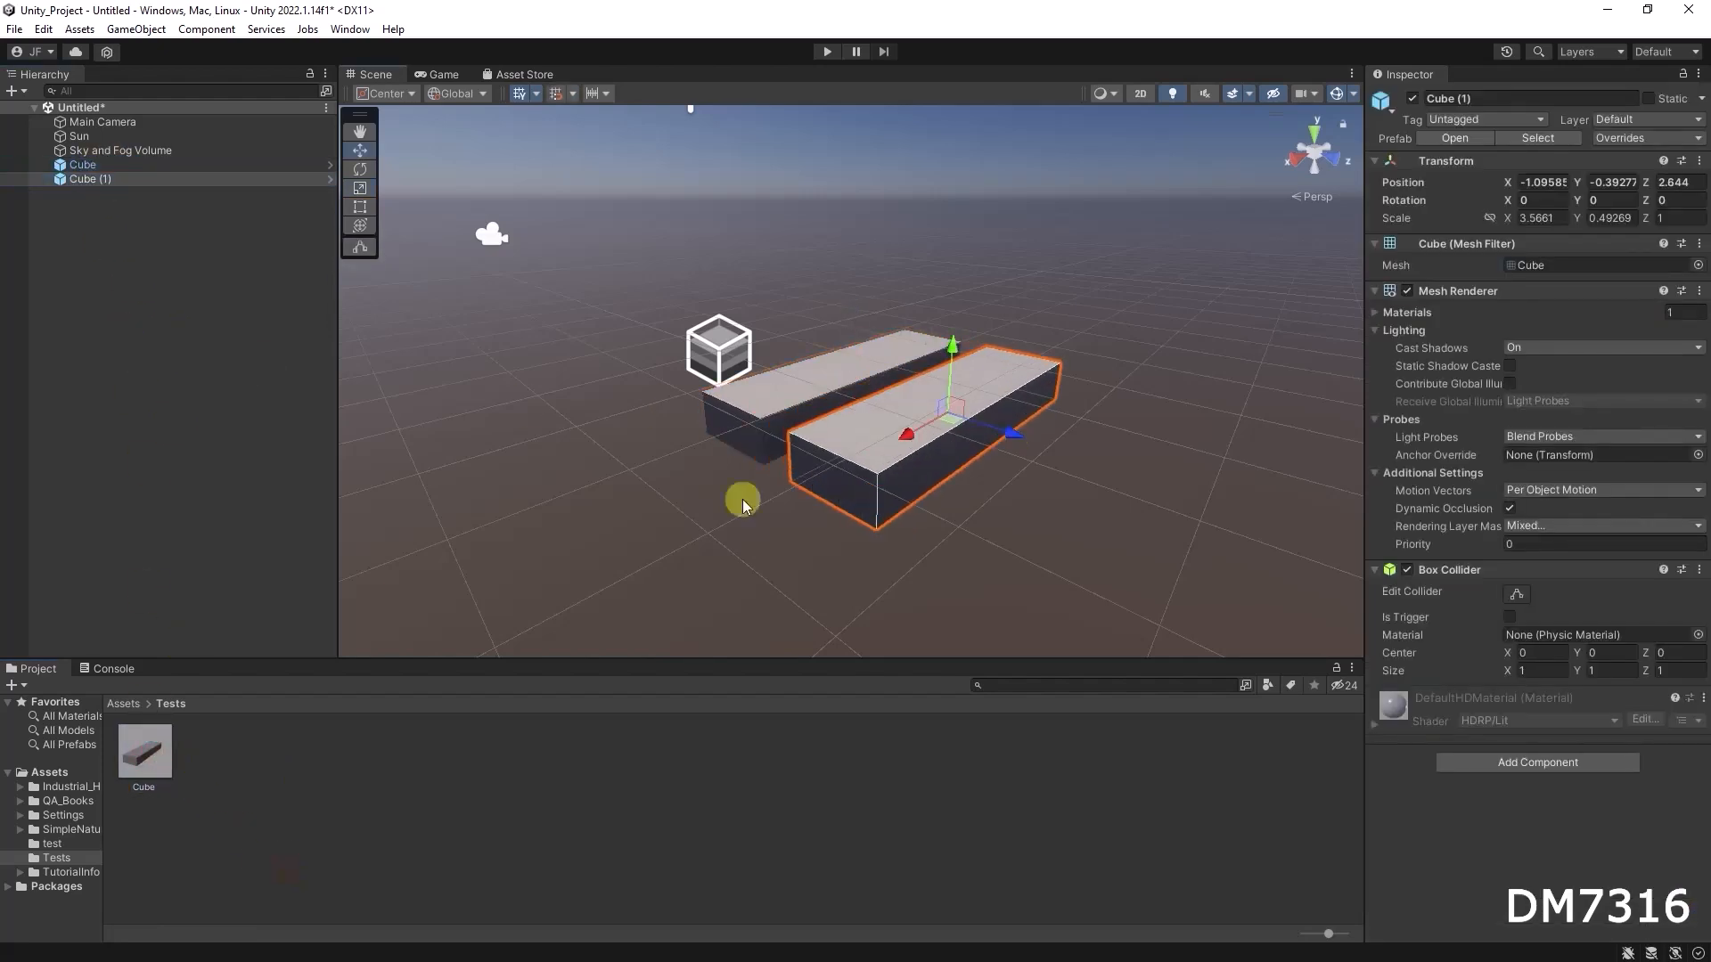
Step: Add two more Cube prefab instances and line them up at Z positions of about 4.06 and 5.41
left_click_drag(144, 757, 168, 397)
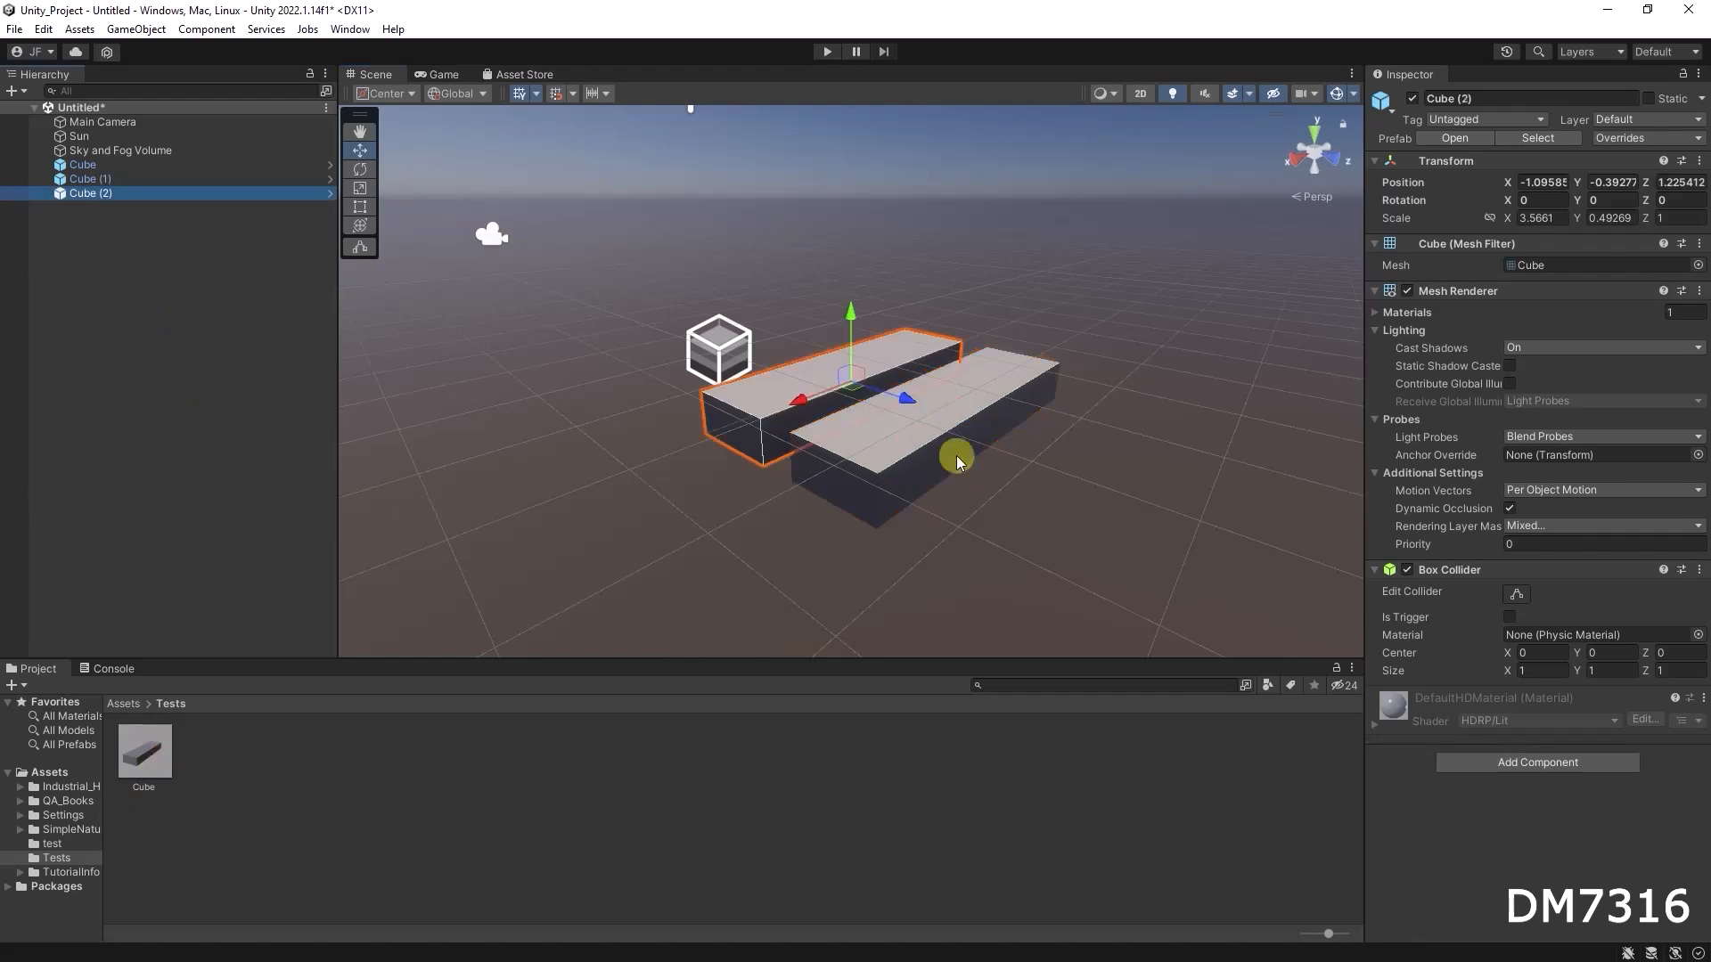
left_click_drag(912, 396, 1142, 495)
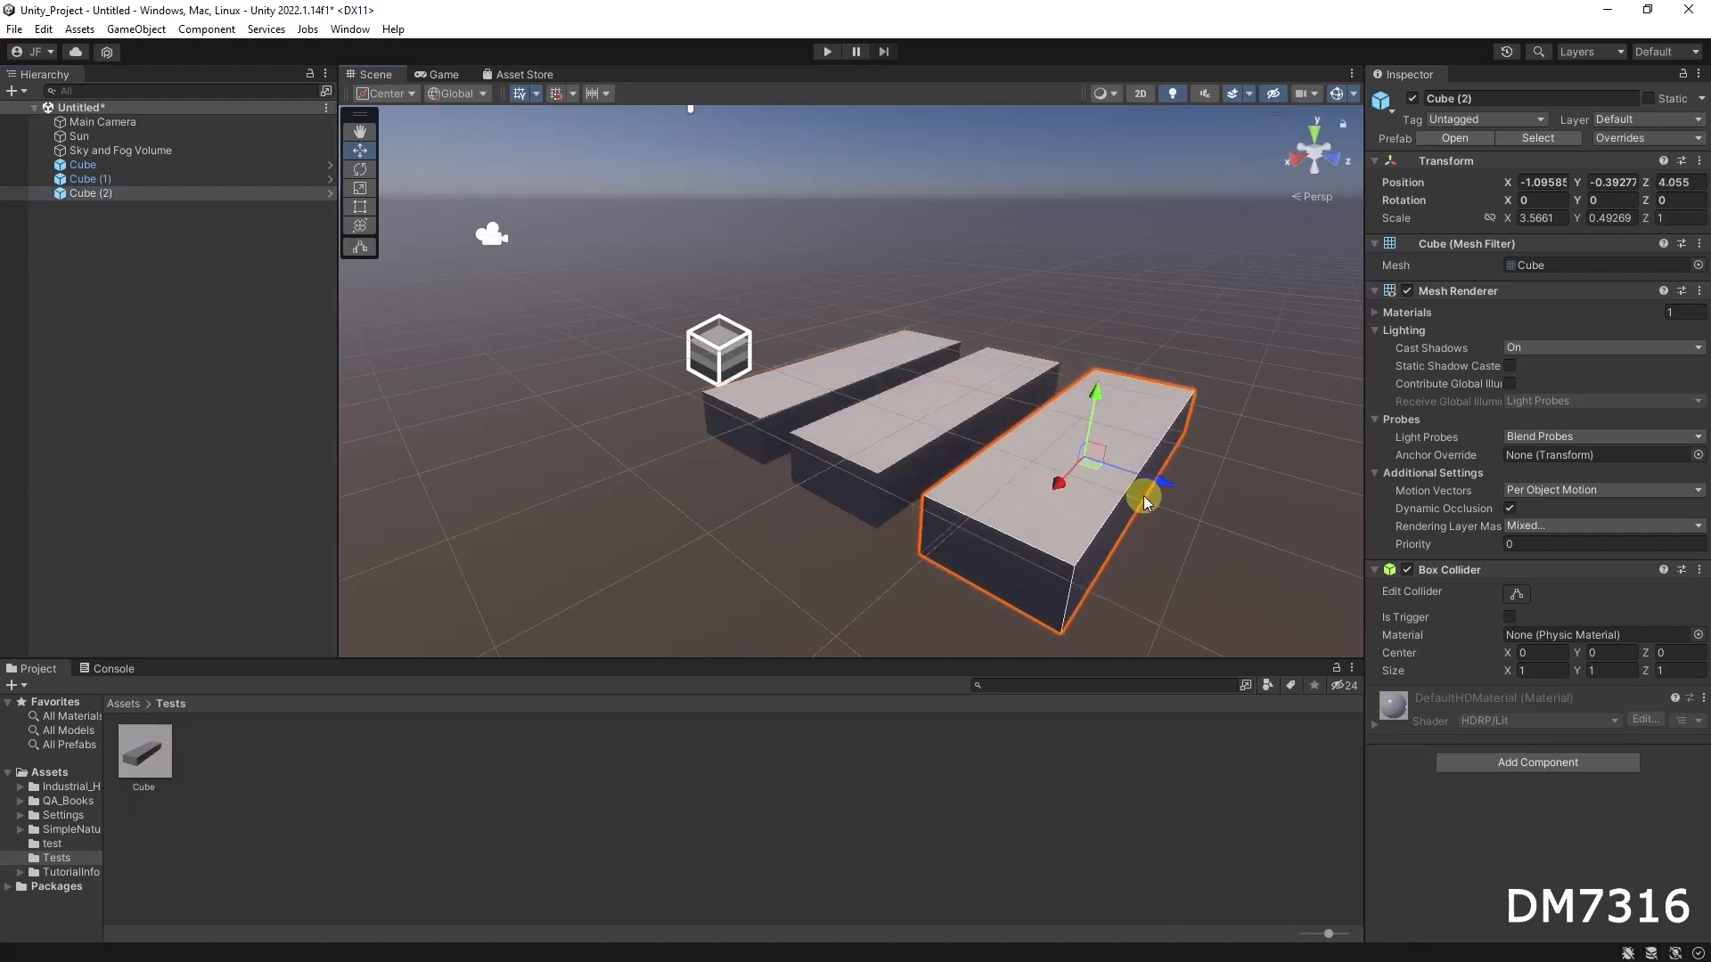
left_click_drag(144, 749, 174, 374)
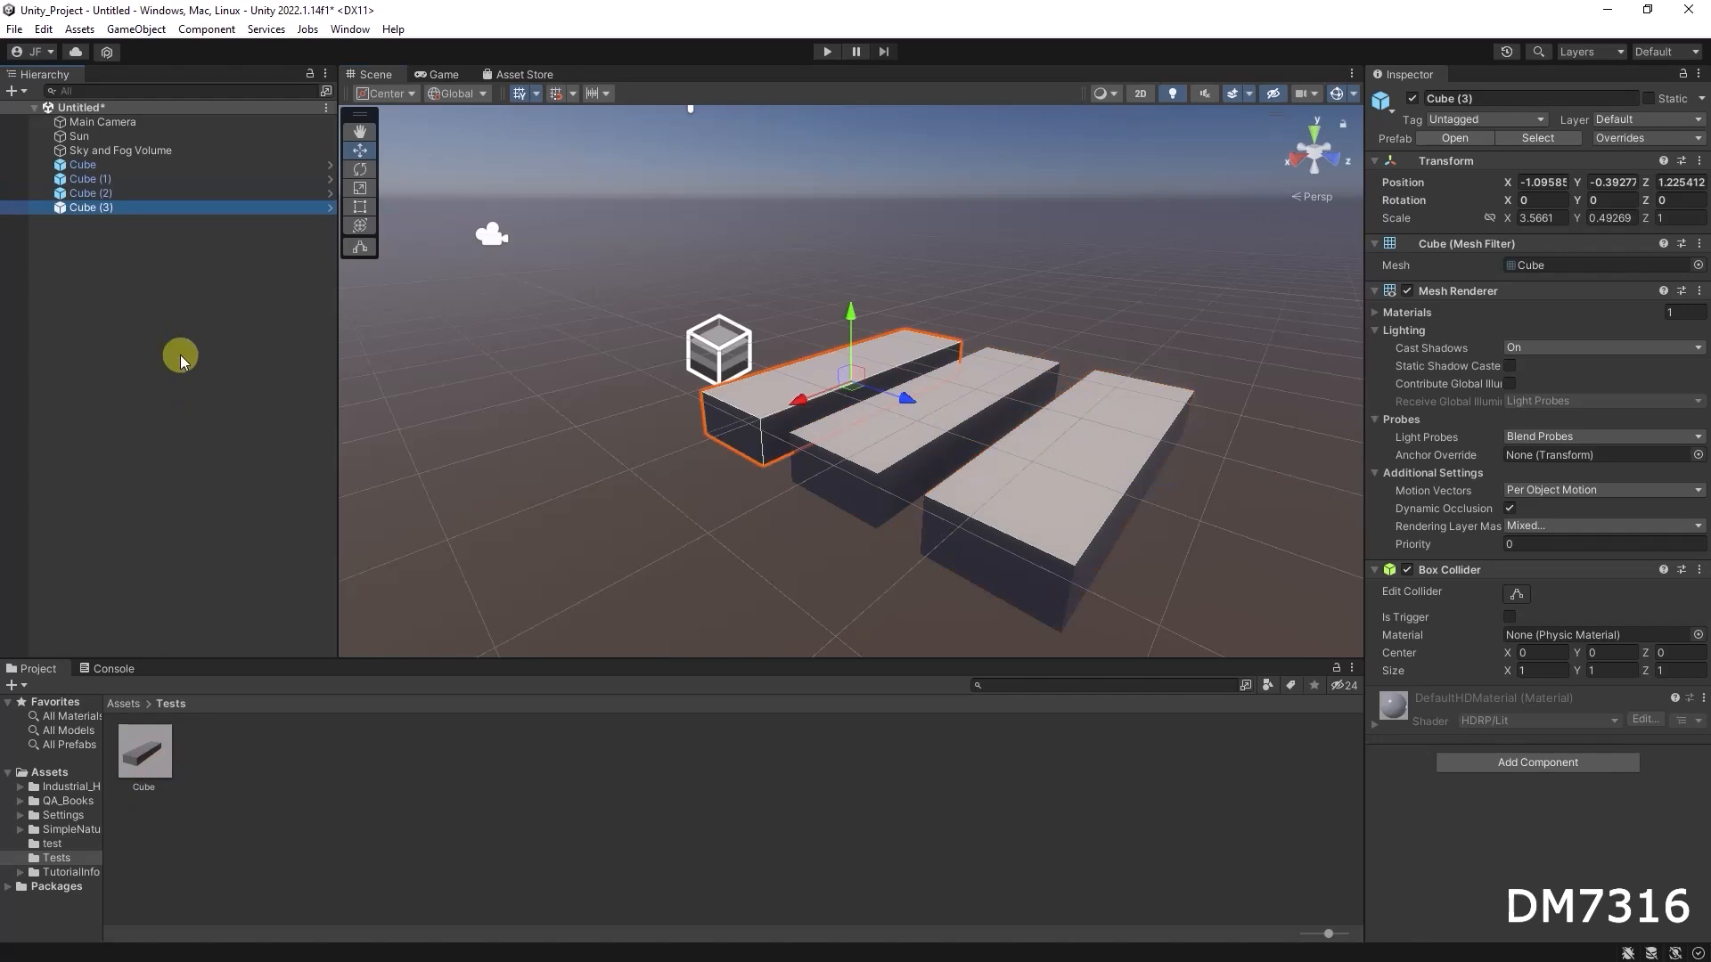
left_click_drag(902, 394, 1322, 543)
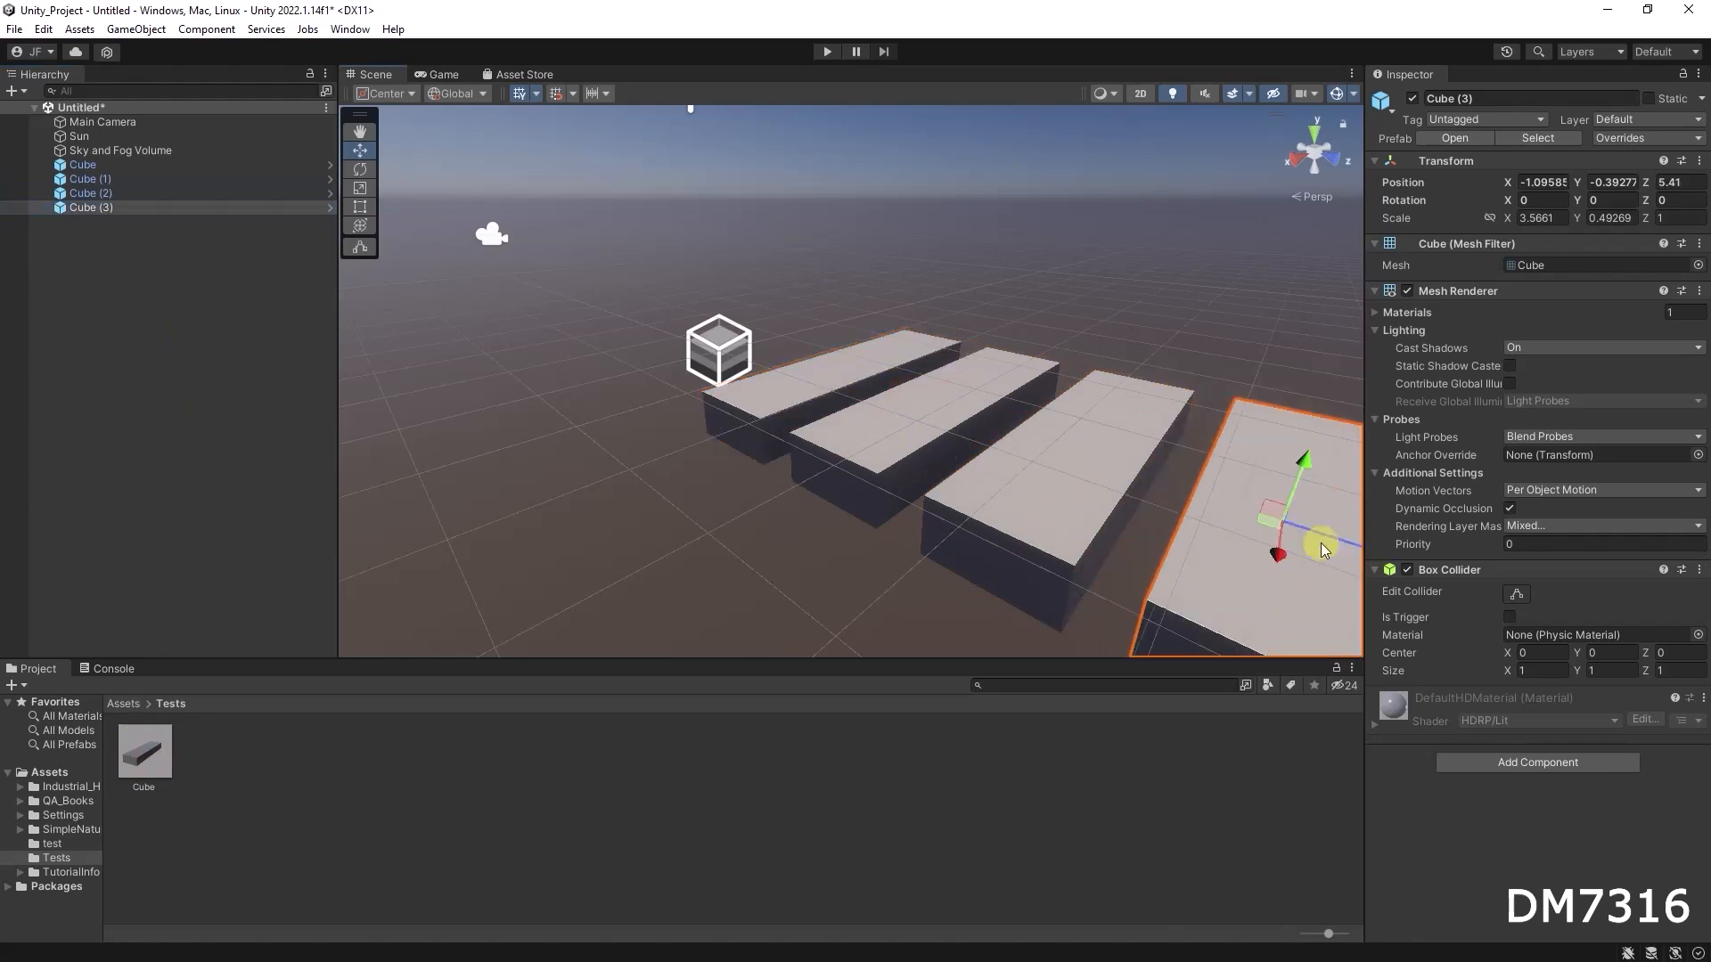
Step: Add a fifth cube from the prefab and move it to about -0.55 along Z, at the row's other end
left_click_drag(129, 764, 171, 371)
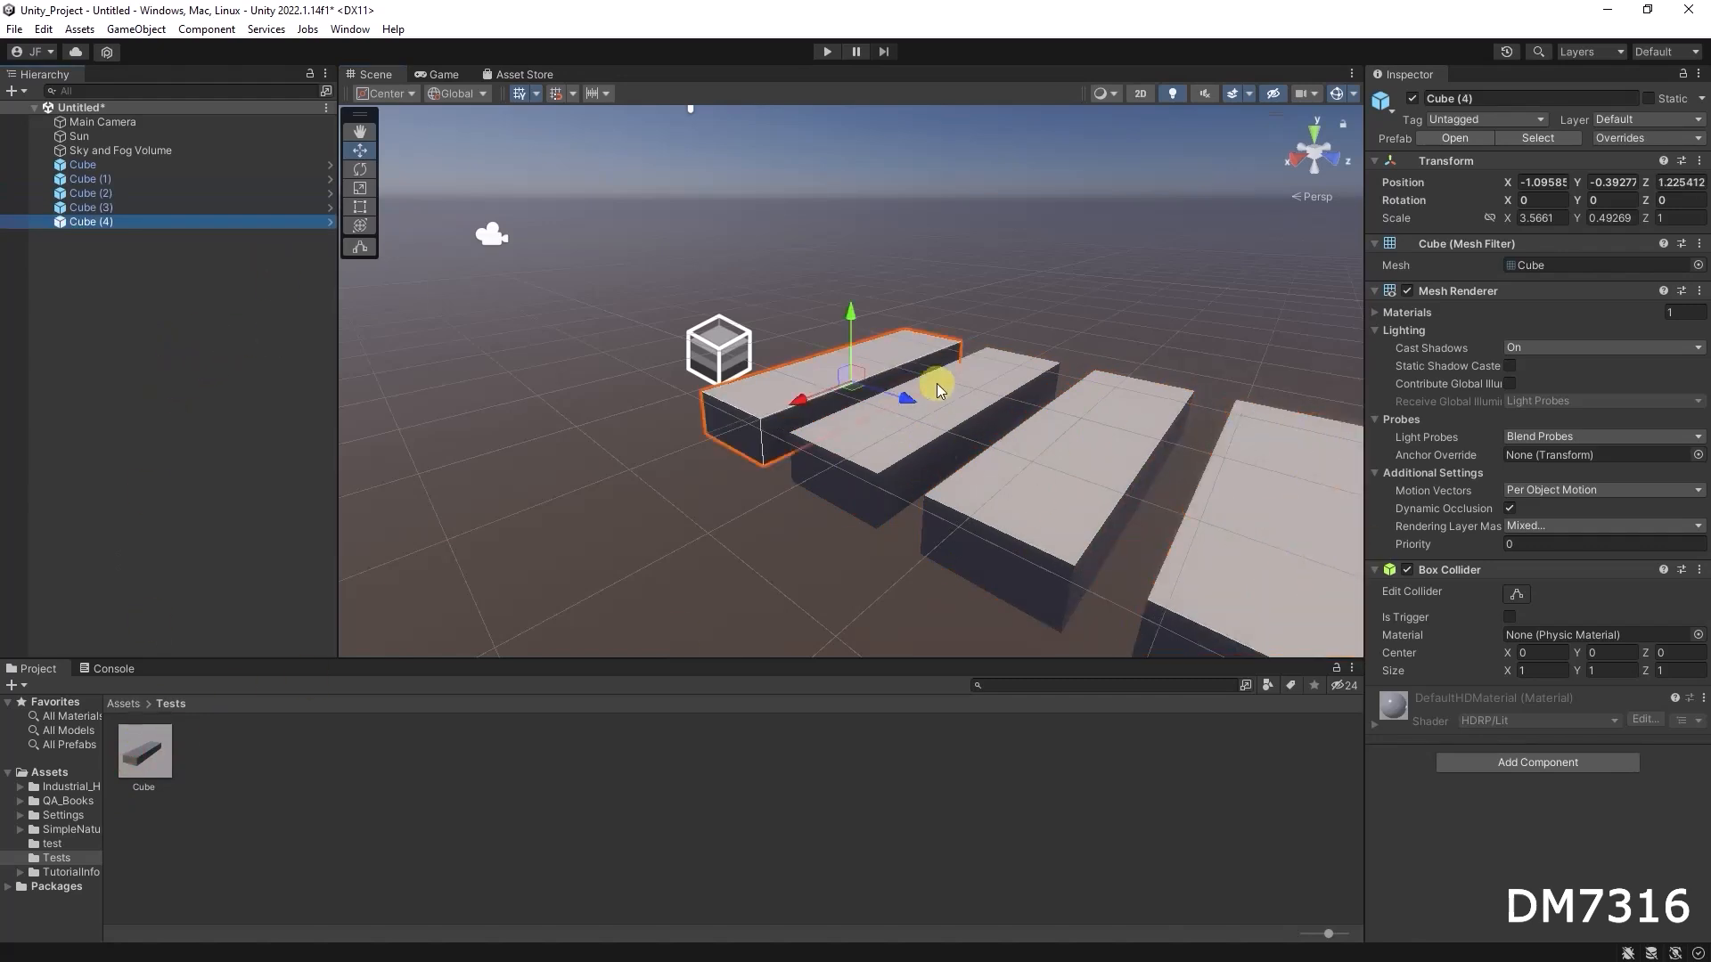
left_click_drag(906, 400, 812, 358)
right_click_drag(1126, 510, 859, 488, "alt")
left_click_drag(859, 488, 908, 428, "alt")
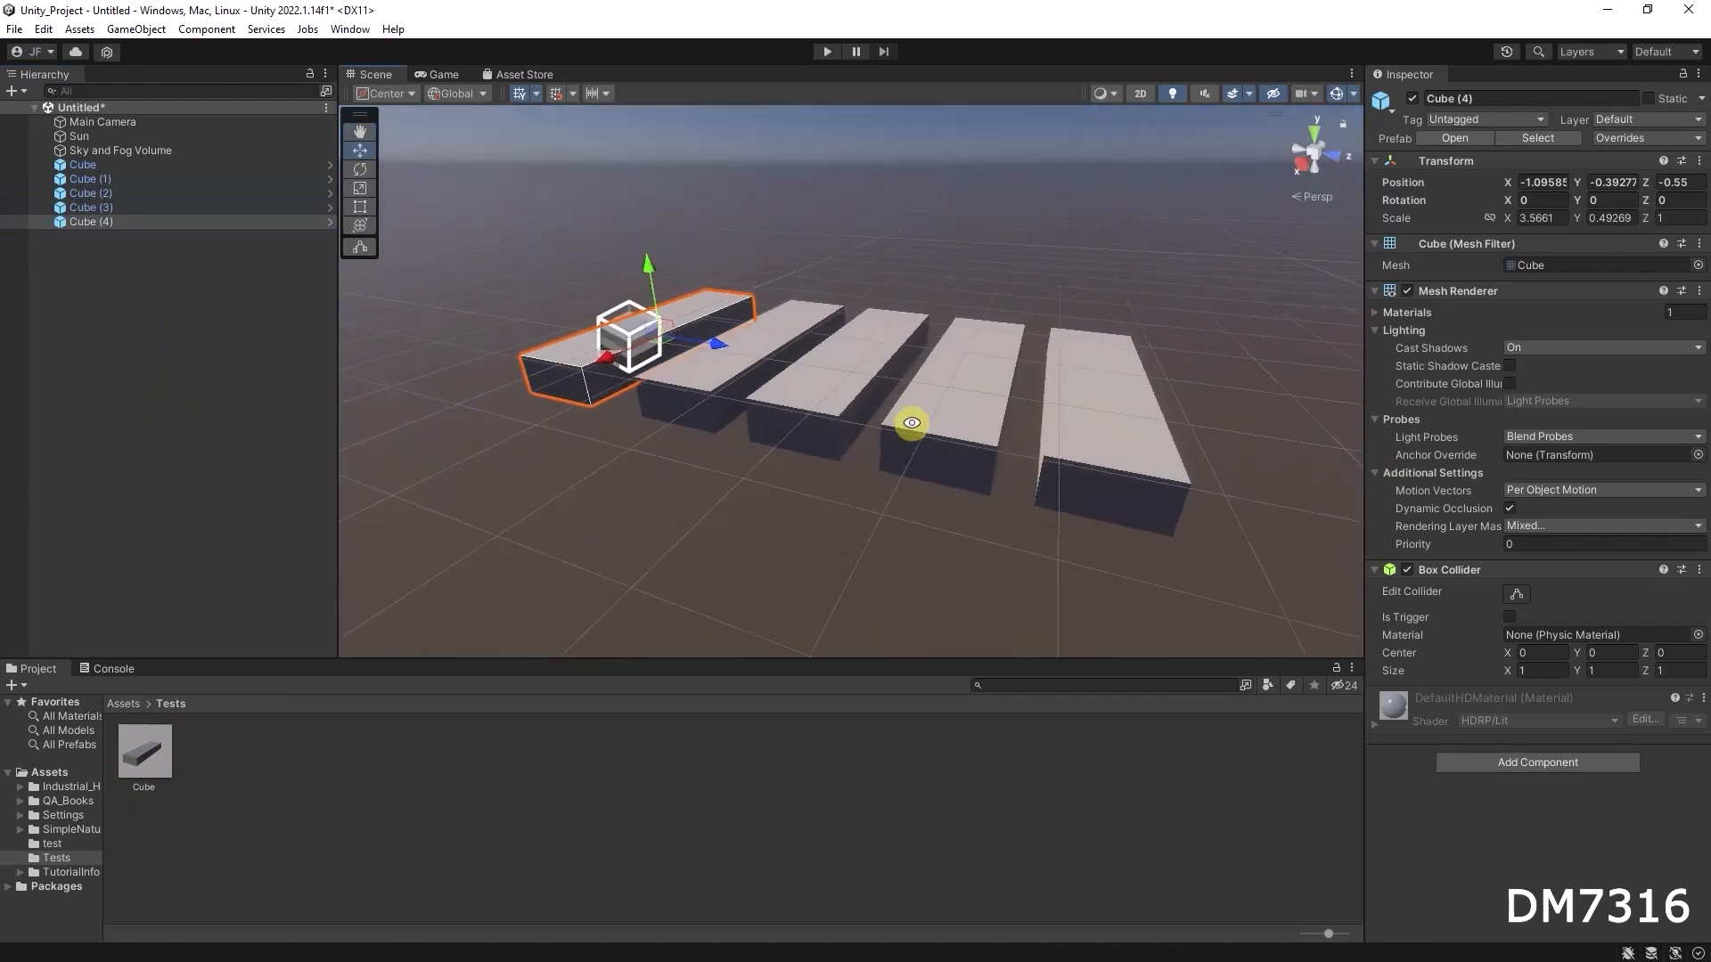
left_click(96, 164)
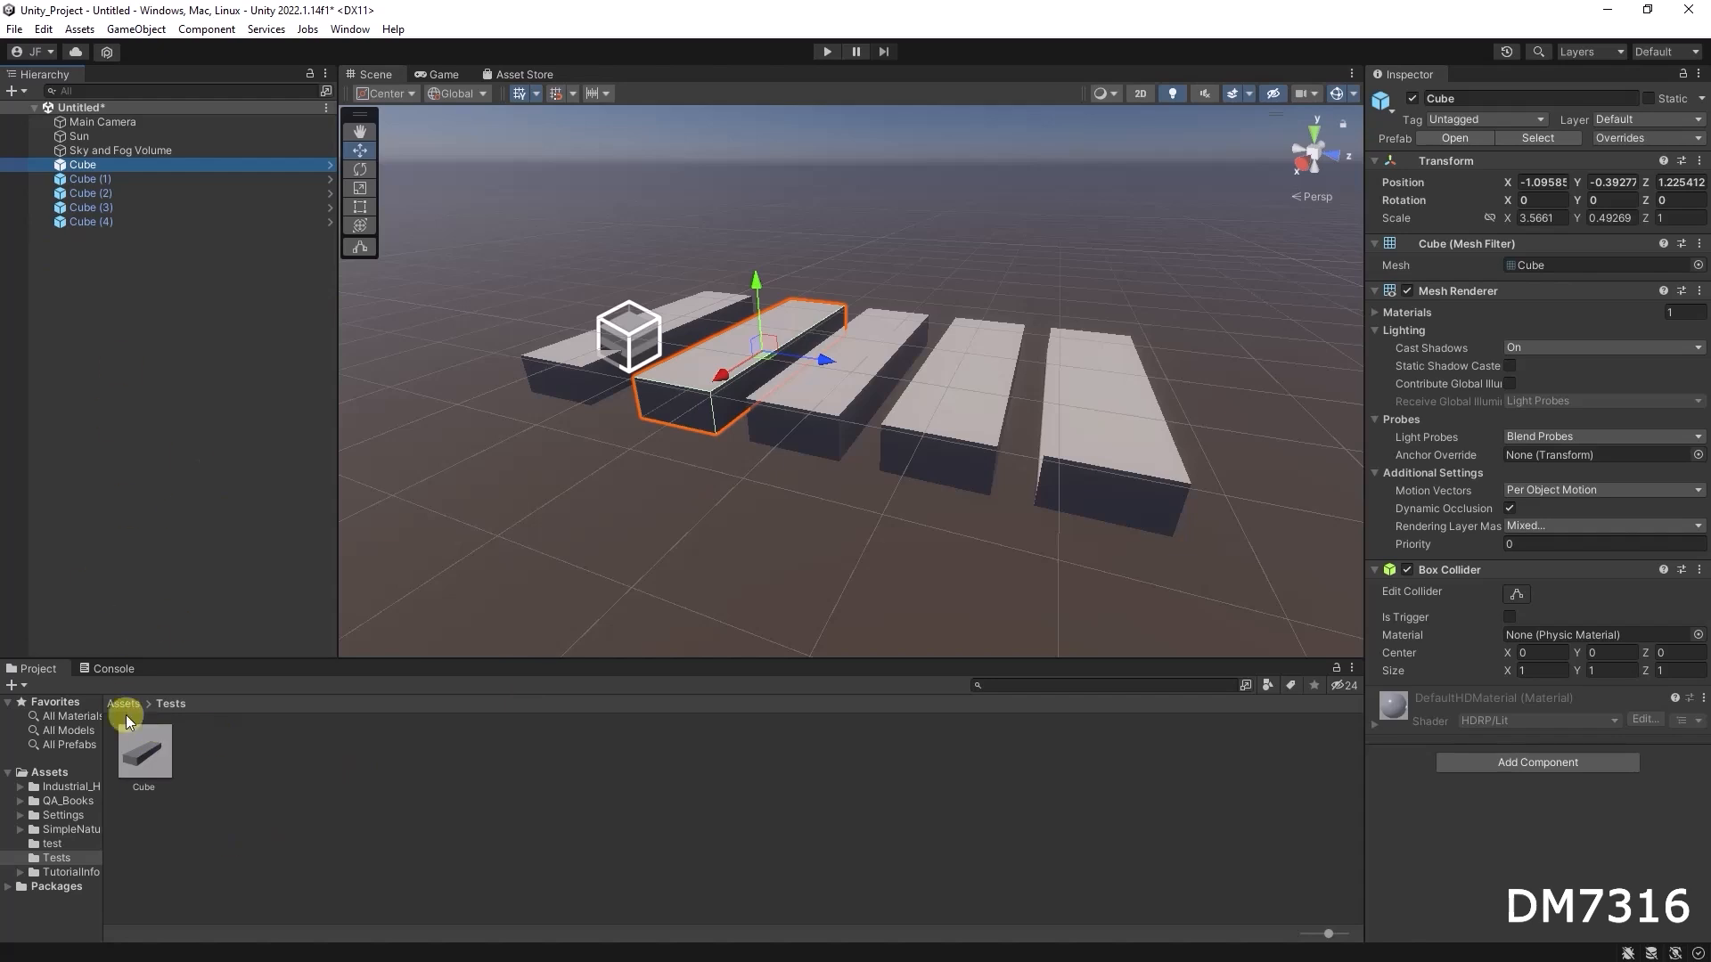
left_click(143, 738)
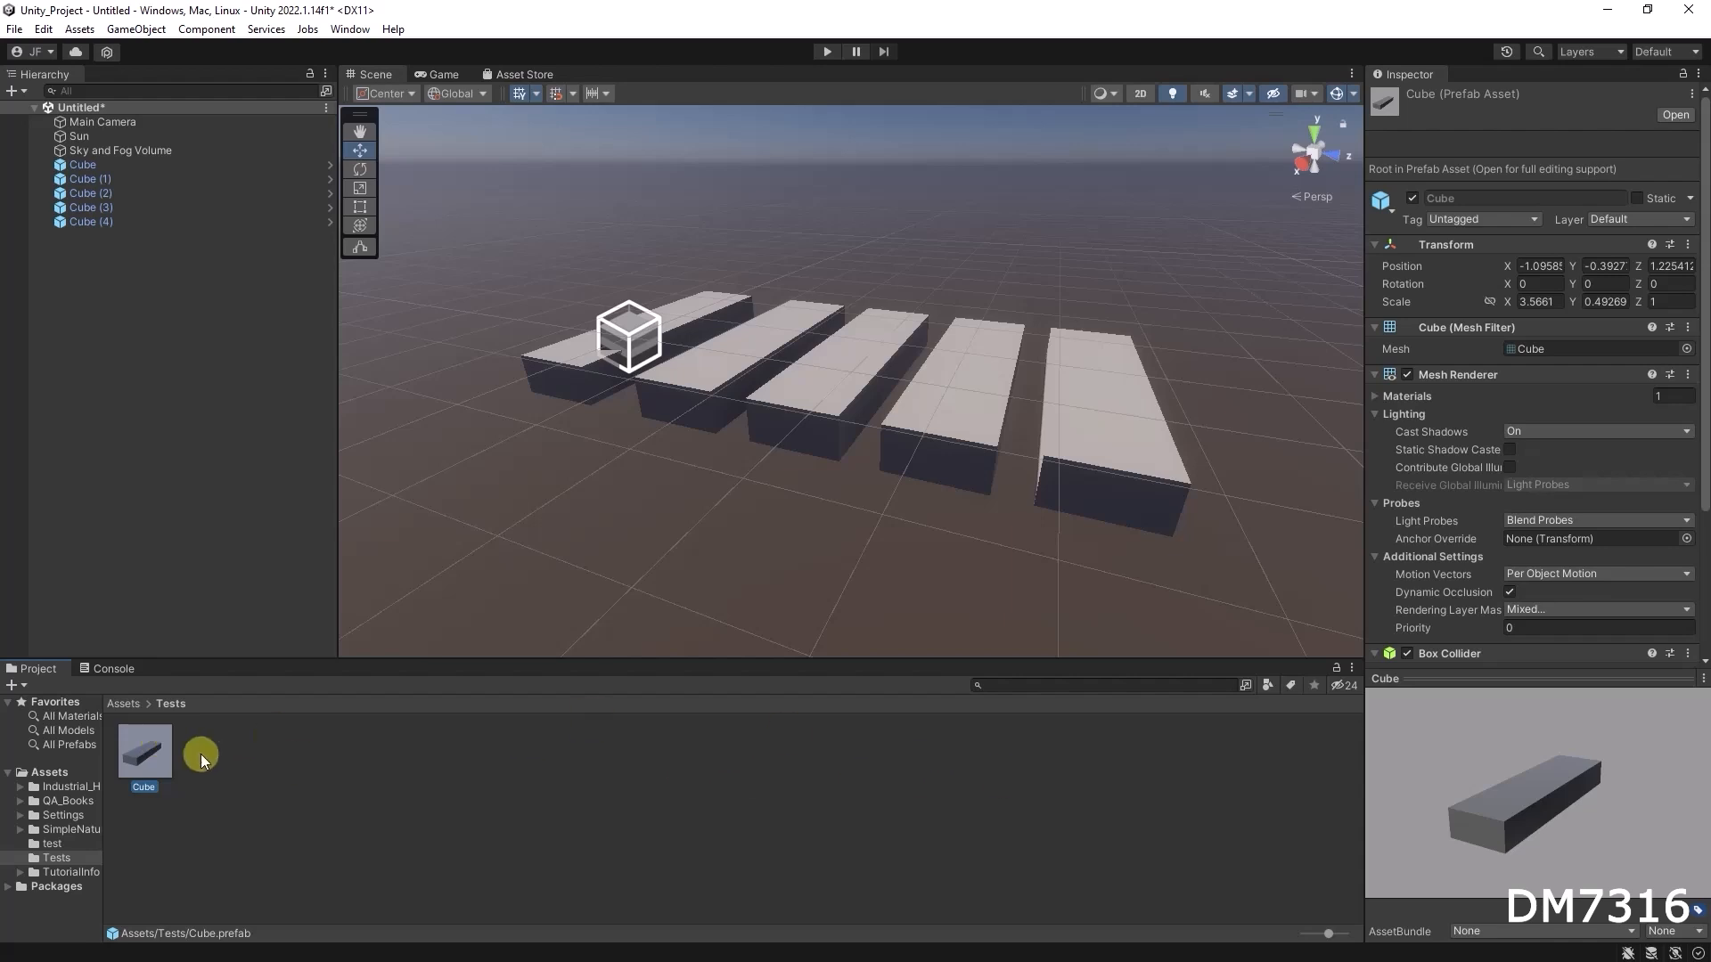
left_click(273, 760)
left_click(142, 741)
Step: Widen the Inspector and set the Cube prefab asset's Z scale to 0.5
left_click_drag(1355, 615, 1327, 616)
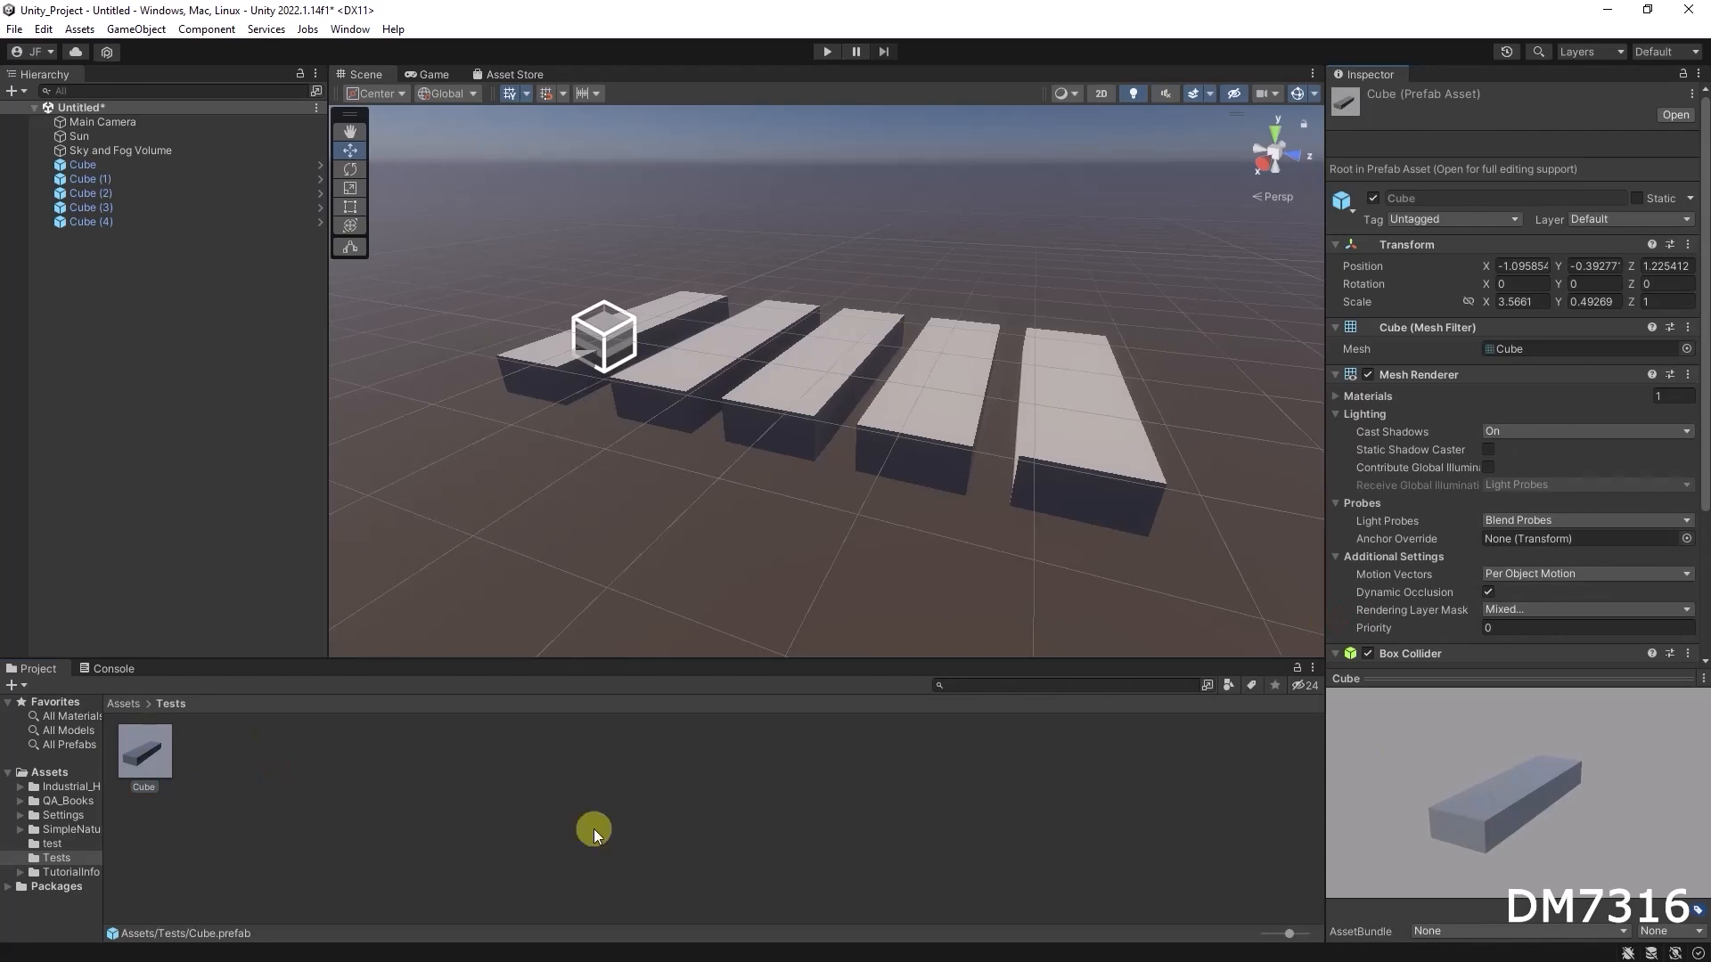
left_click(149, 747)
left_click(307, 783)
left_click(152, 741)
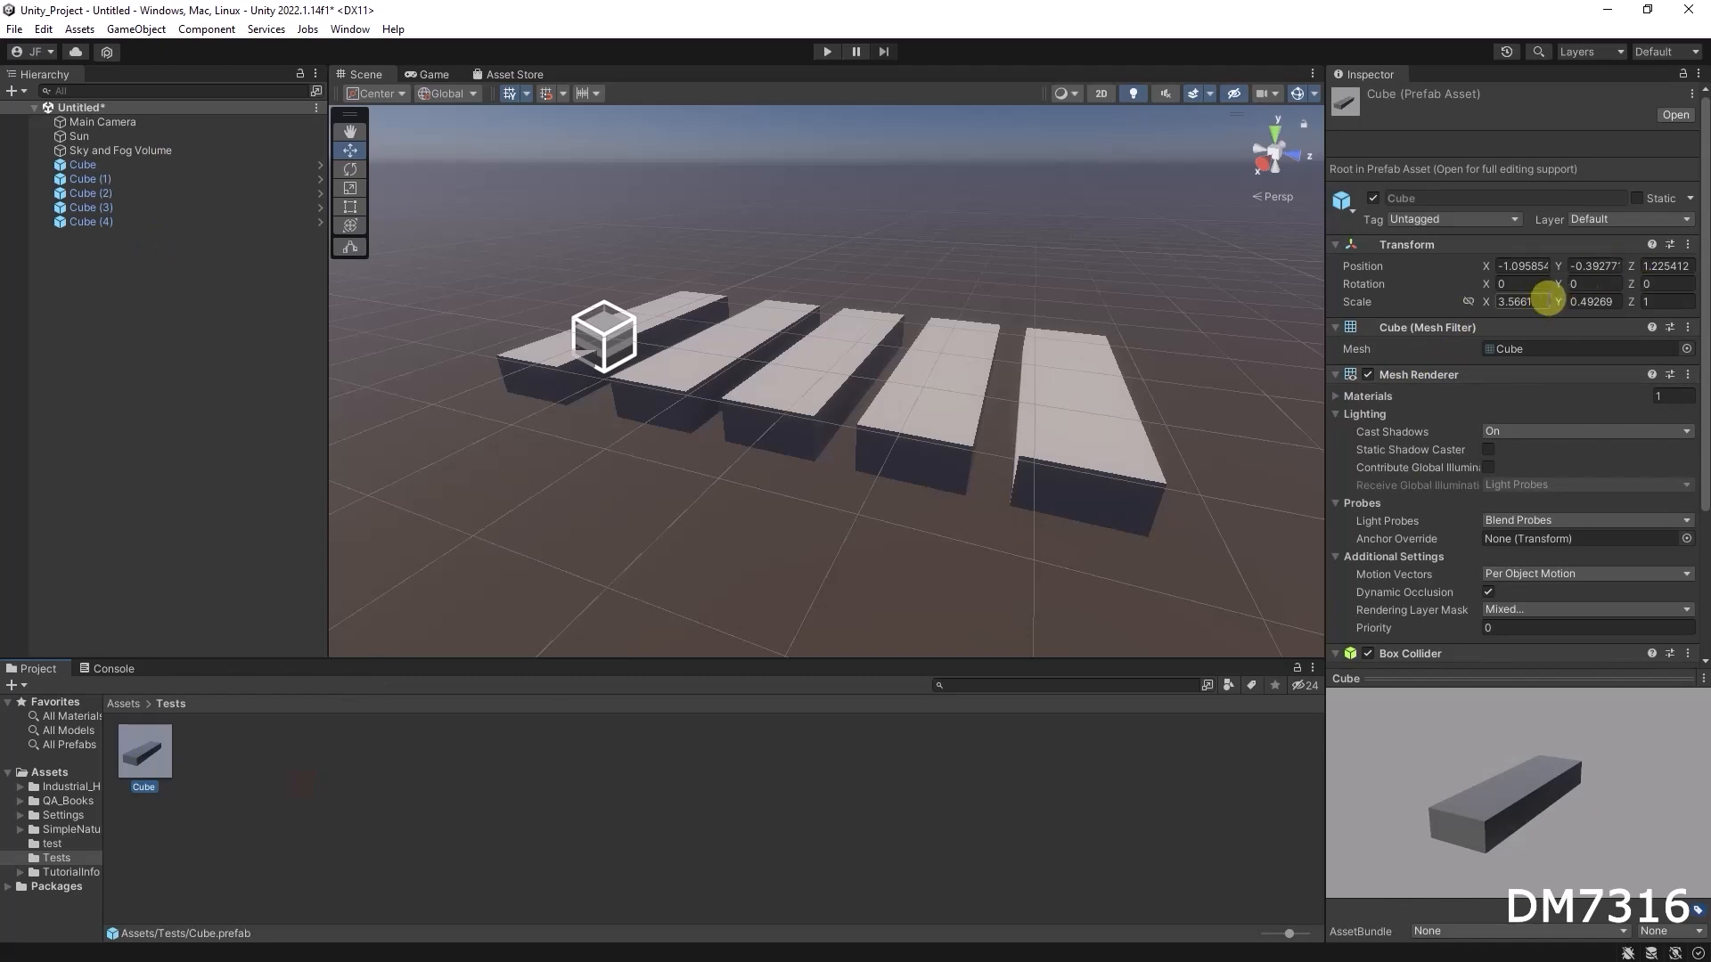
left_click(1673, 302)
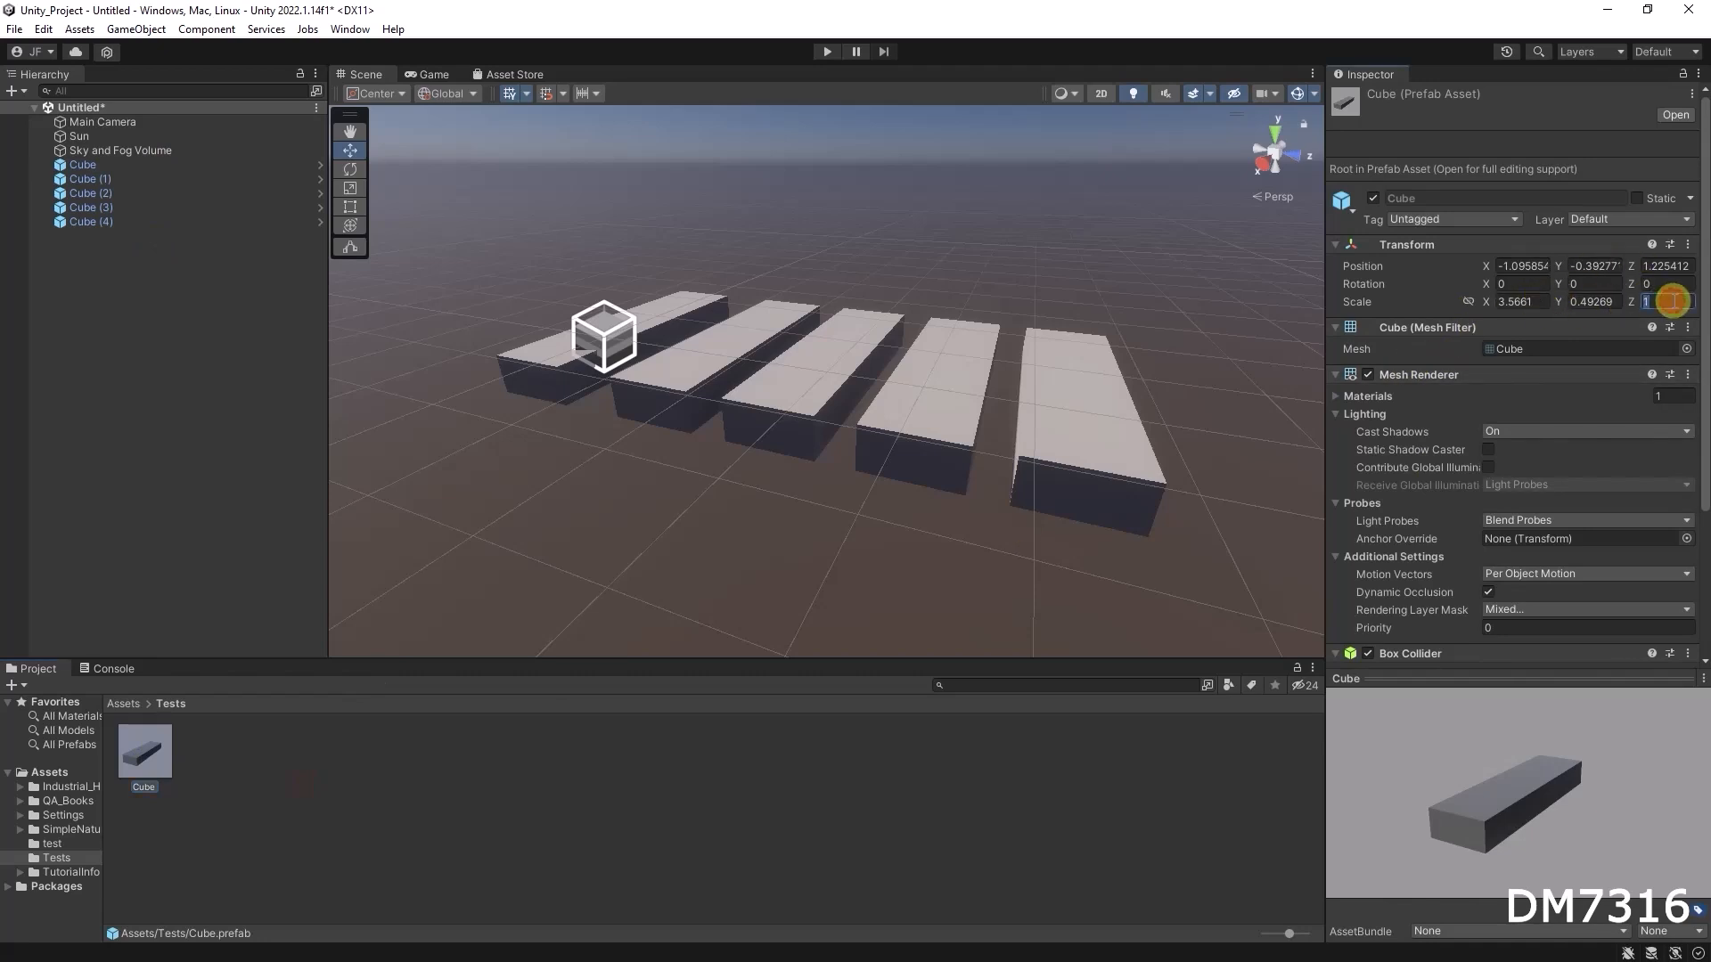
type("0.5")
key("Return")
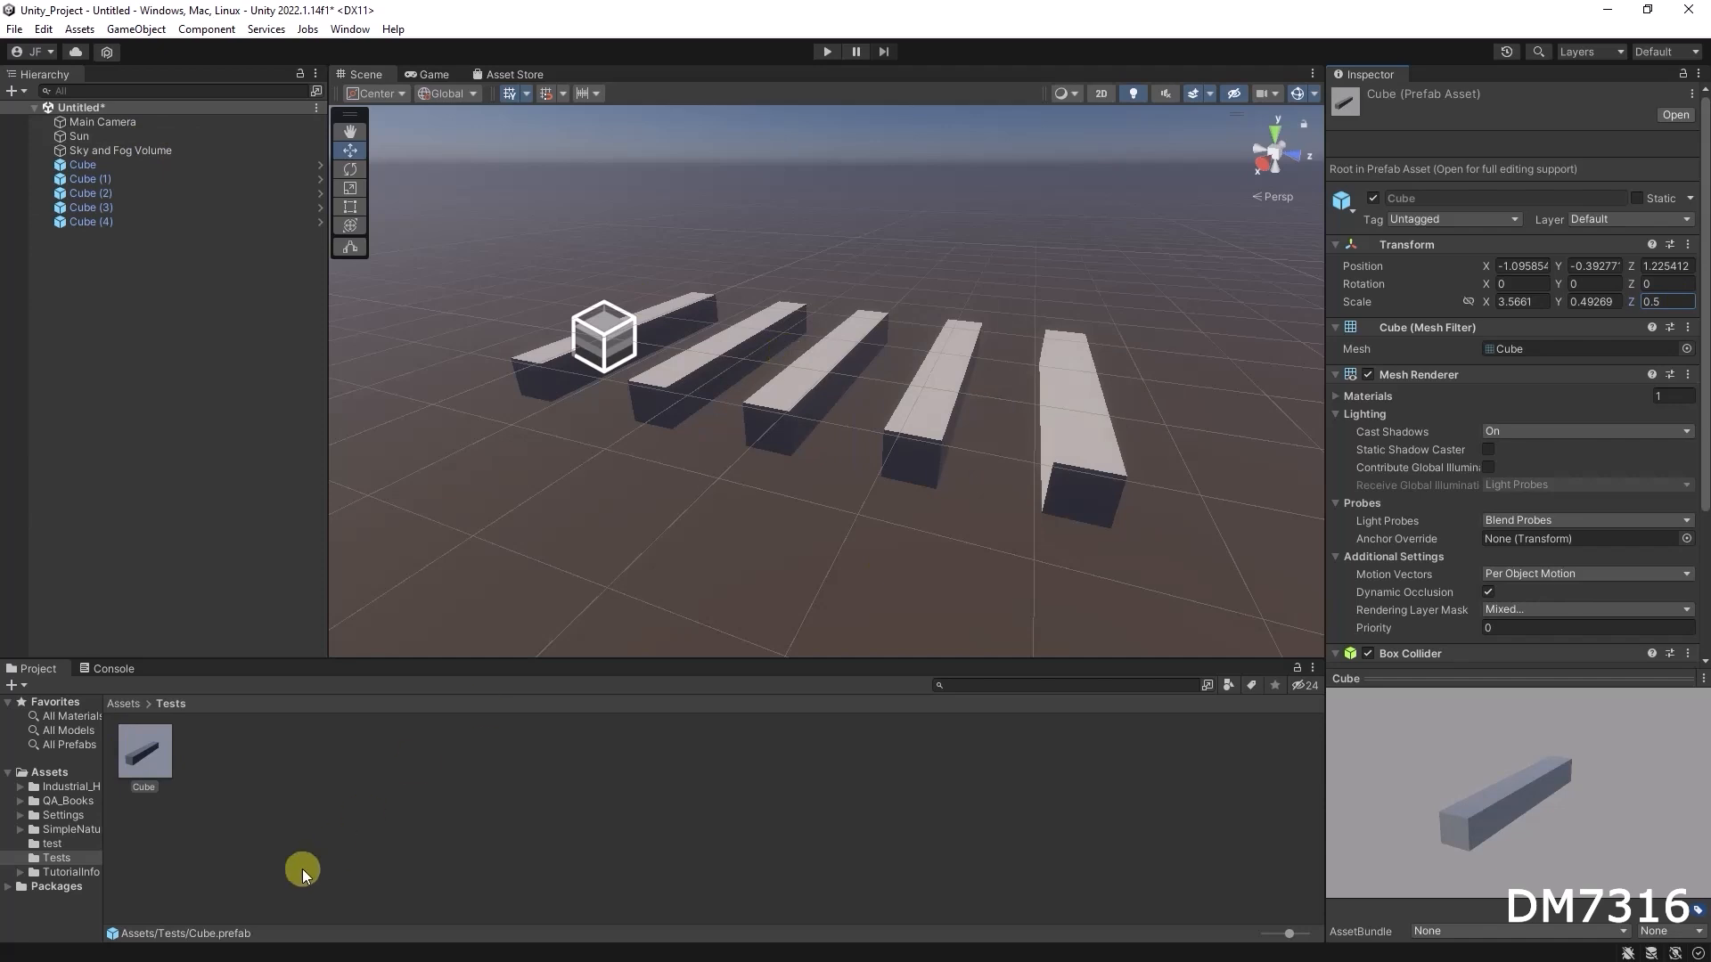
Step: Open the Cube prefab from the Tests folder for isolated editing
left_click(304, 829)
left_click(165, 751)
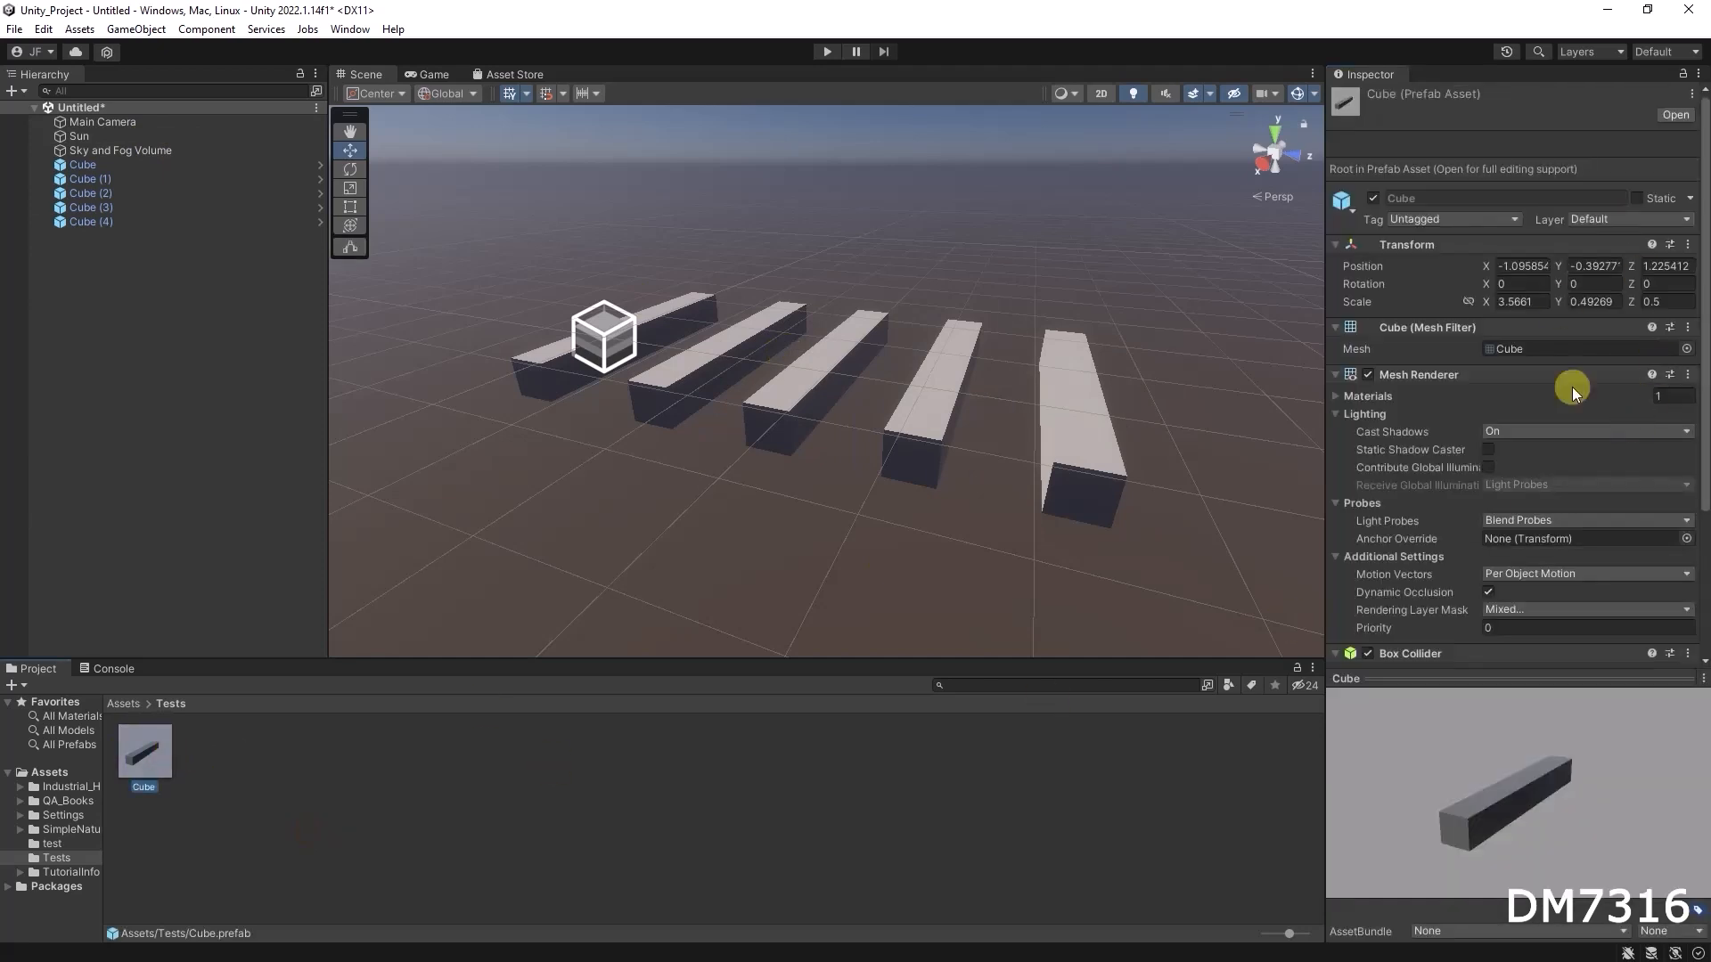
double_click(141, 751)
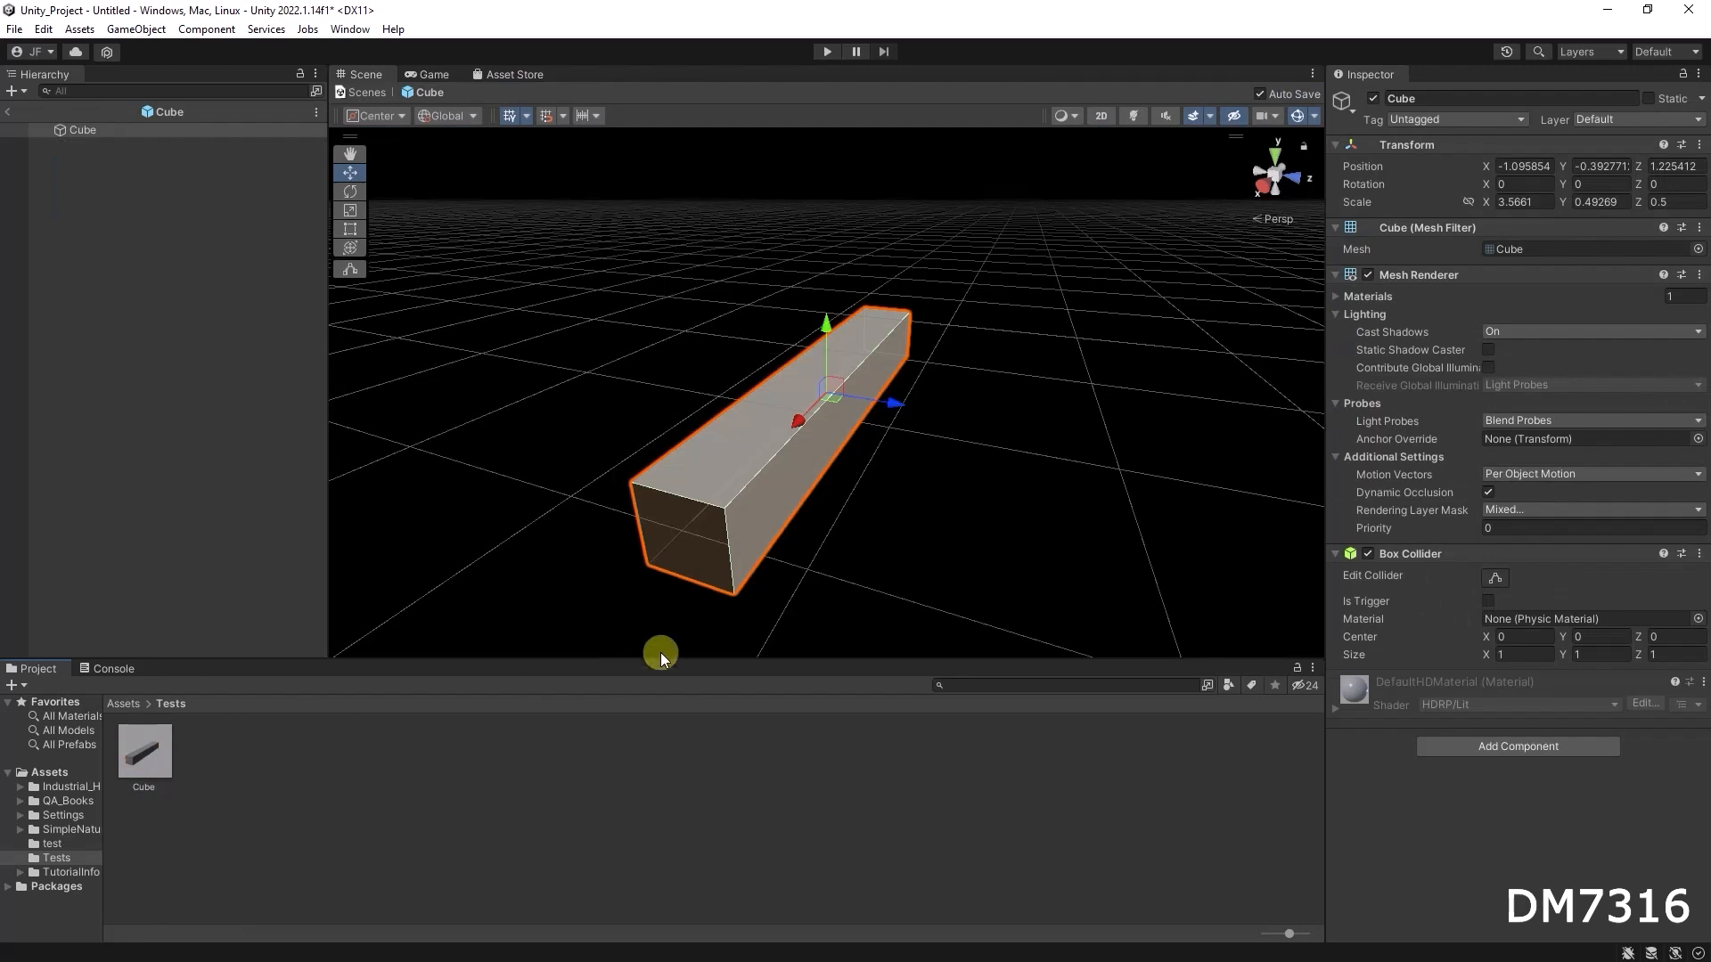
Step: Scale the Cube prefab along Y to about 1.69 and return to the scene
left_click_drag(951, 443, 861, 182, "alt")
key("r")
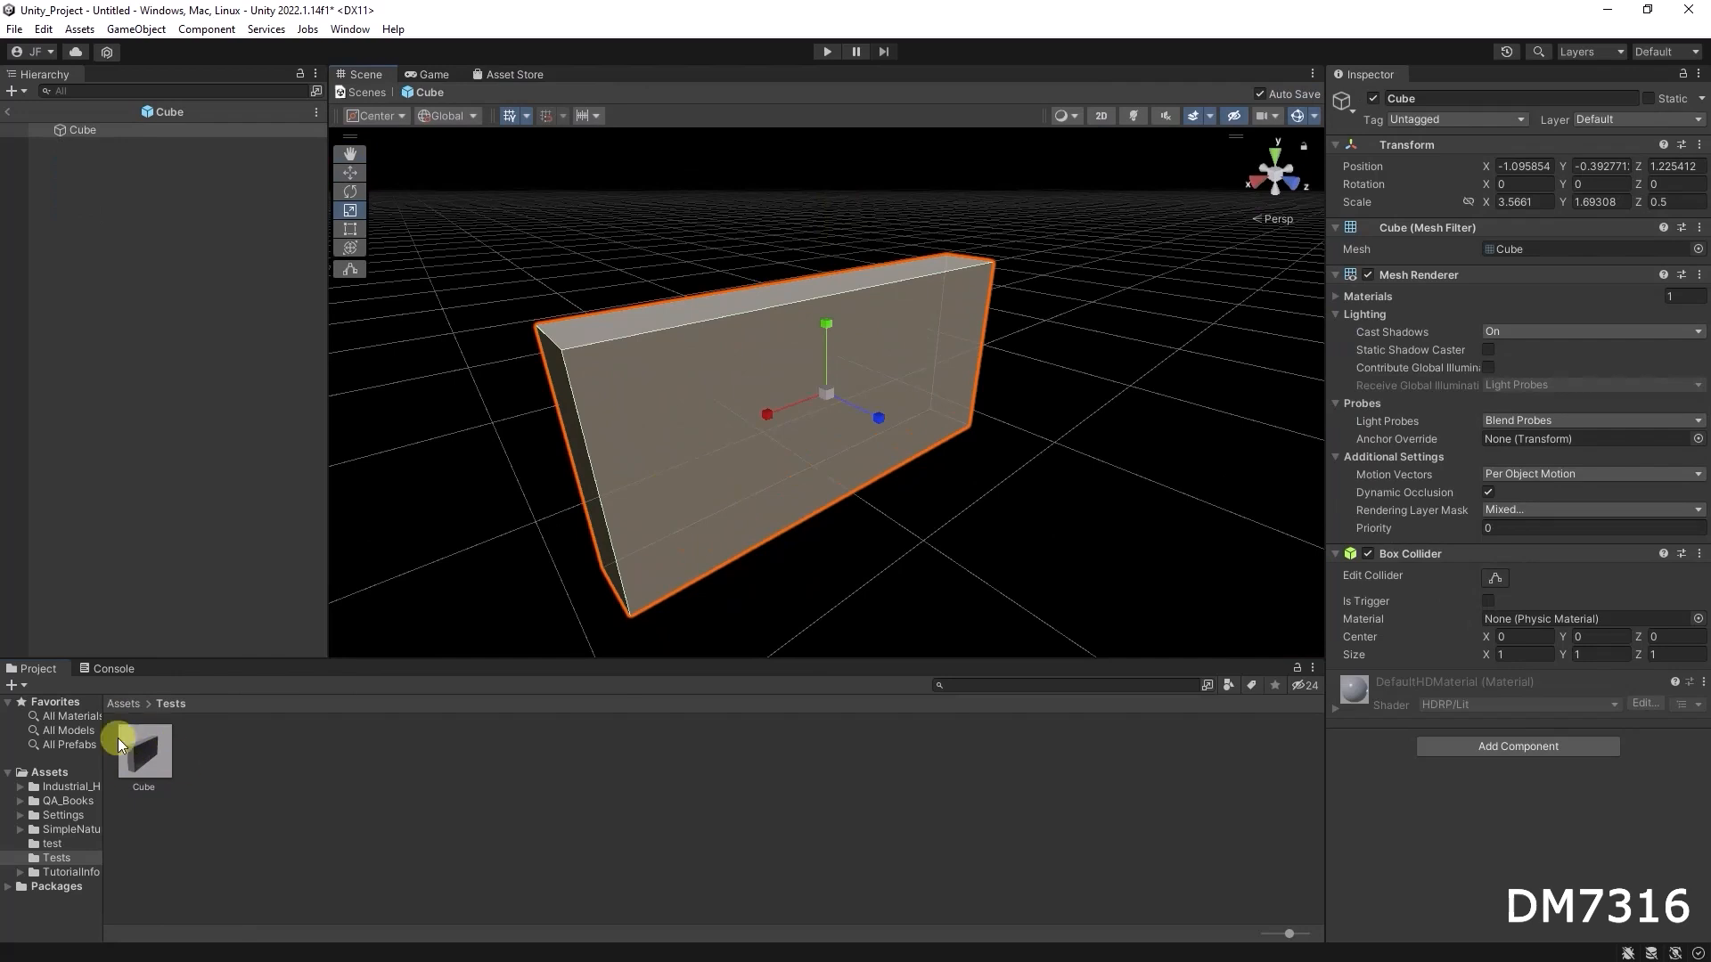
left_click(6, 130)
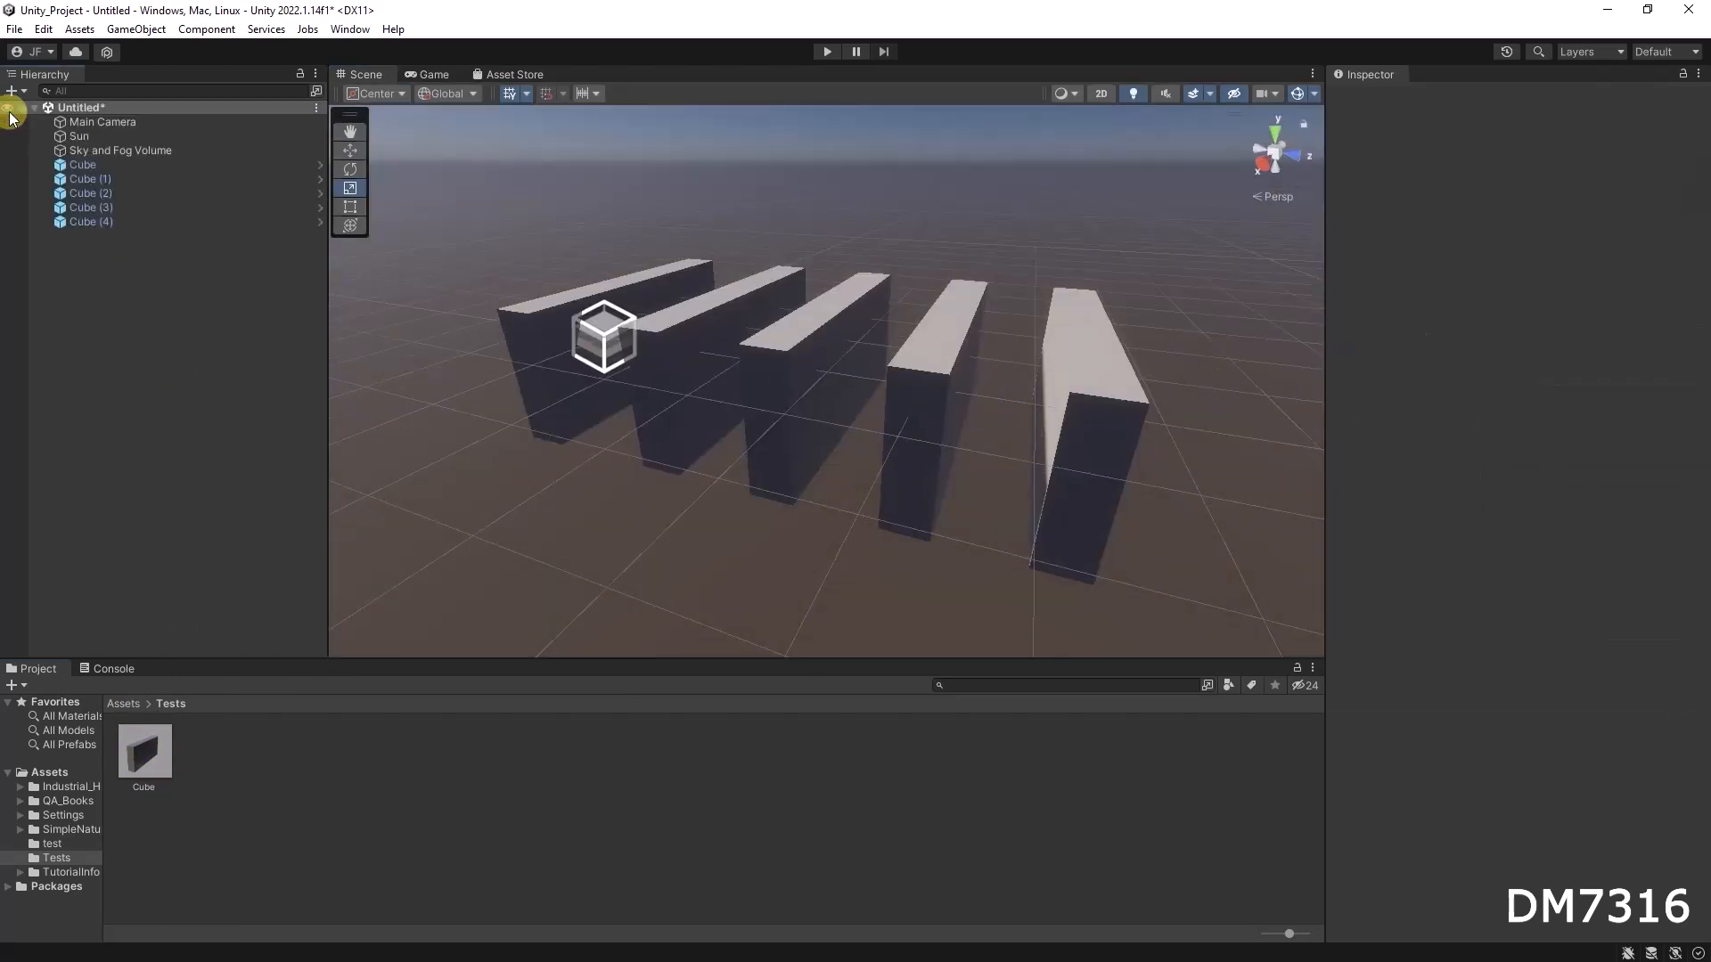
Step: Stretch only the middle instance, Cube (1), along Y to a scale of about 4.18
left_click_drag(819, 390, 924, 364, "alt")
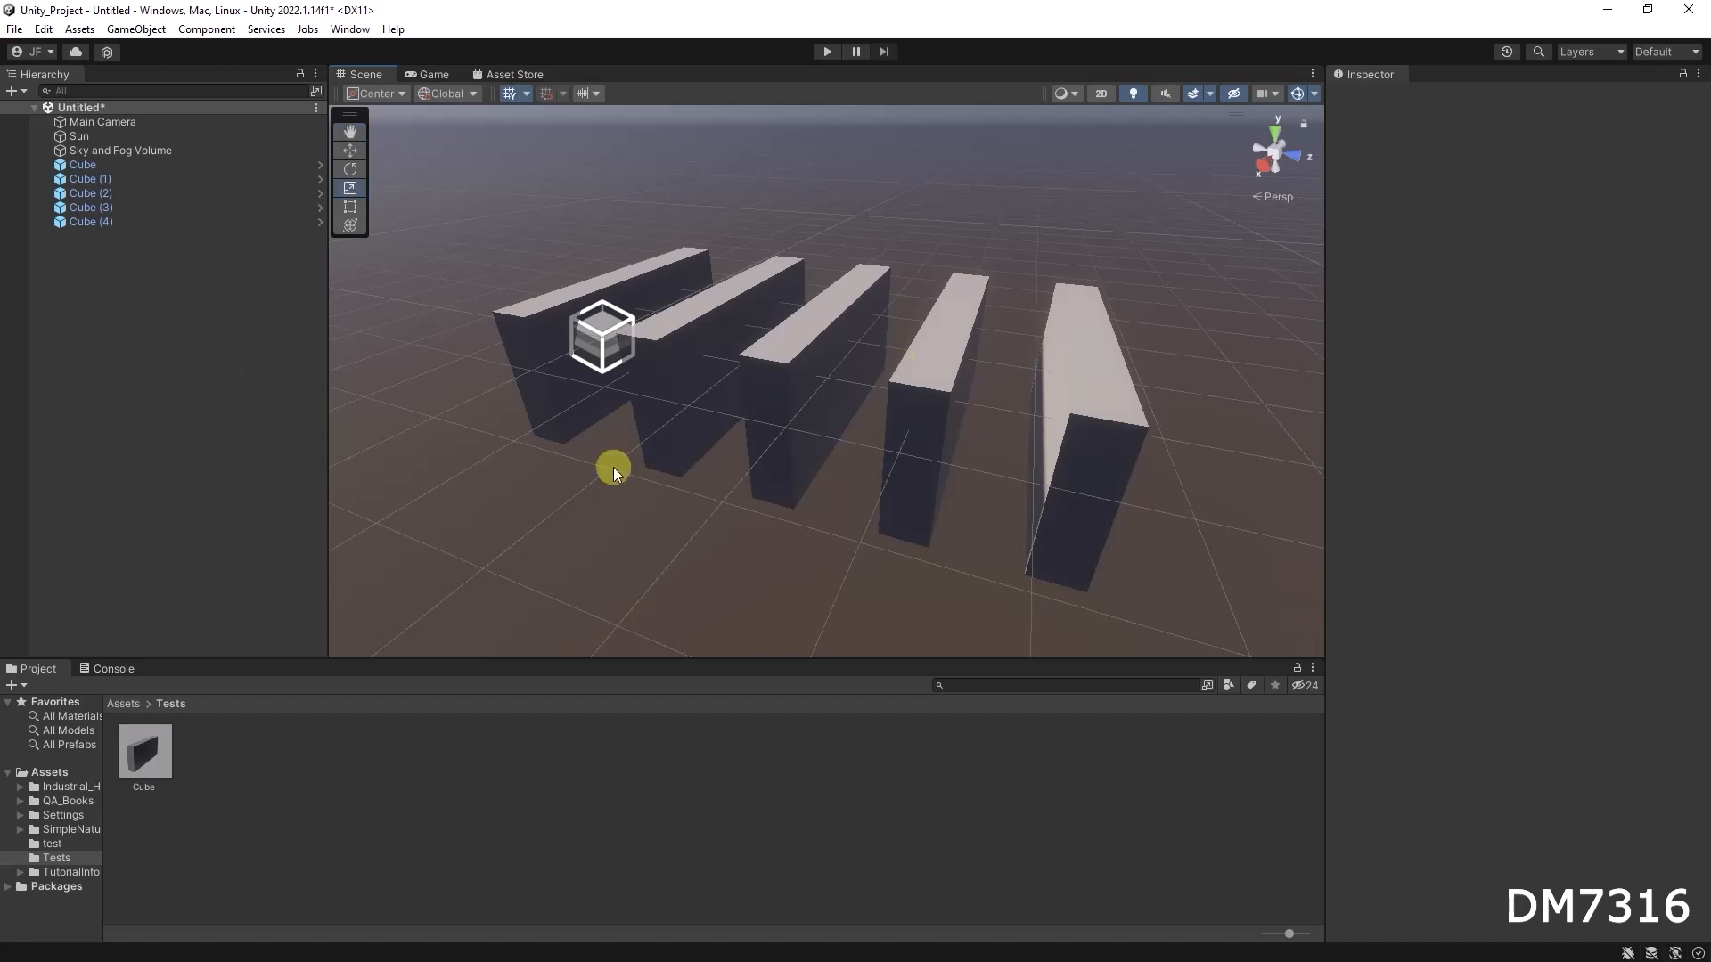
left_click_drag(905, 416, 912, 405, "alt")
left_click(834, 321)
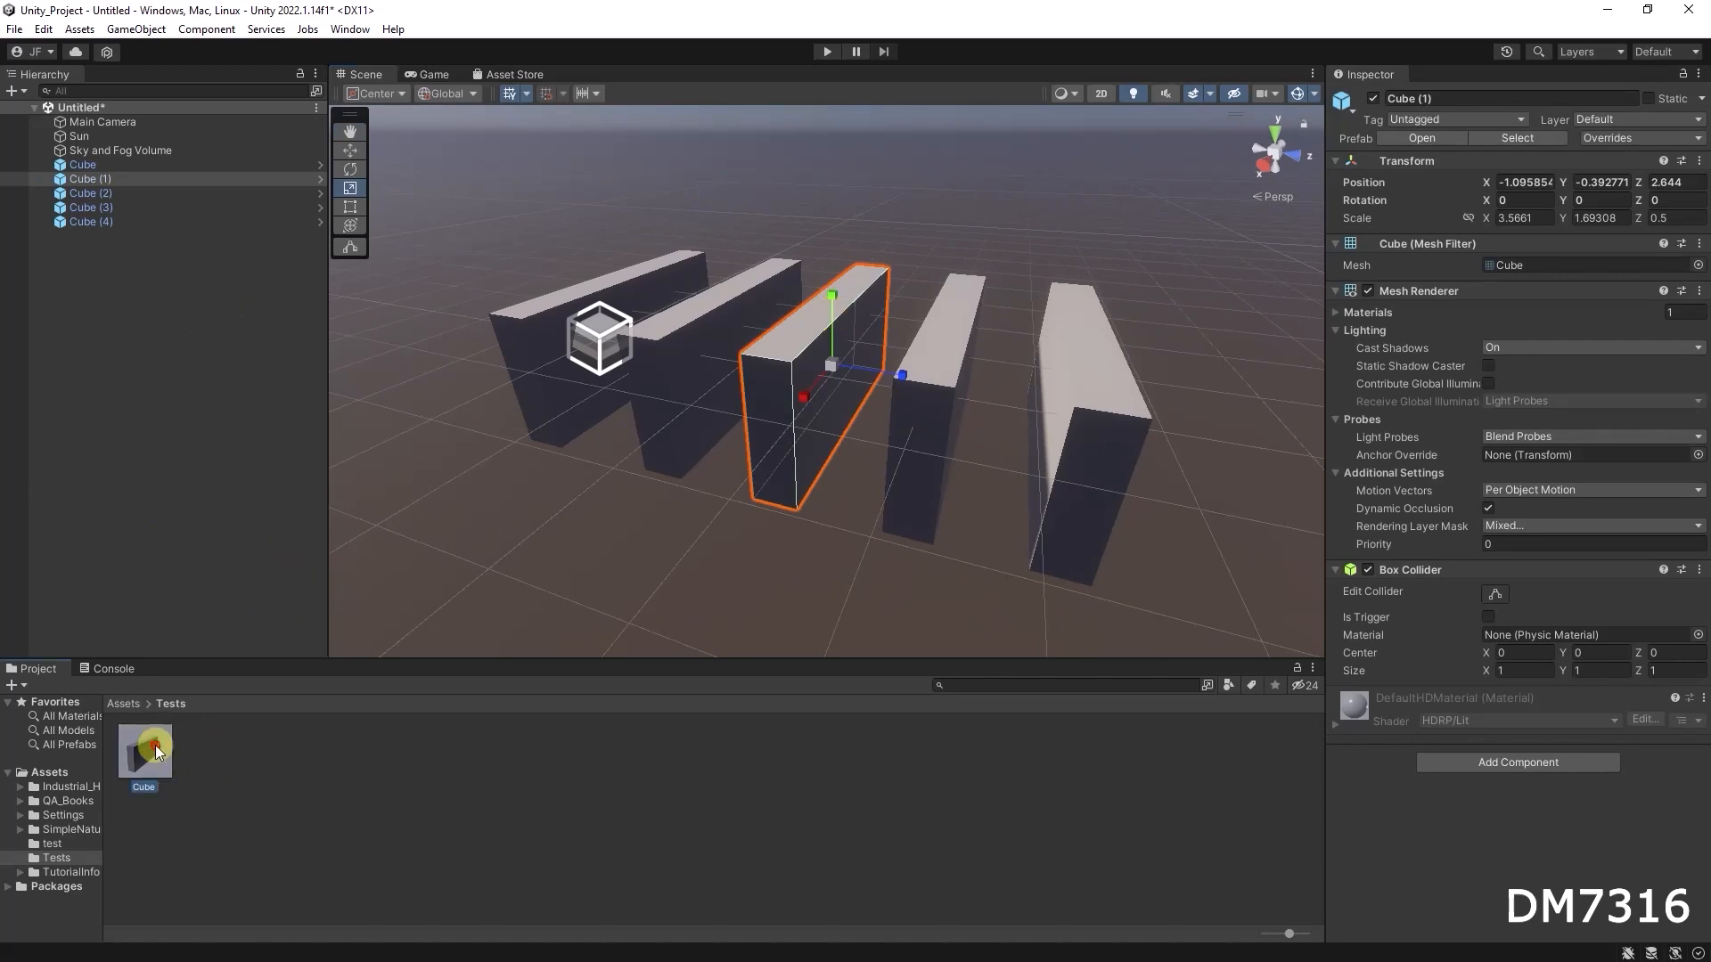
left_click(155, 745)
left_click(130, 190)
left_click(838, 325)
left_click_drag(834, 301, 866, 211)
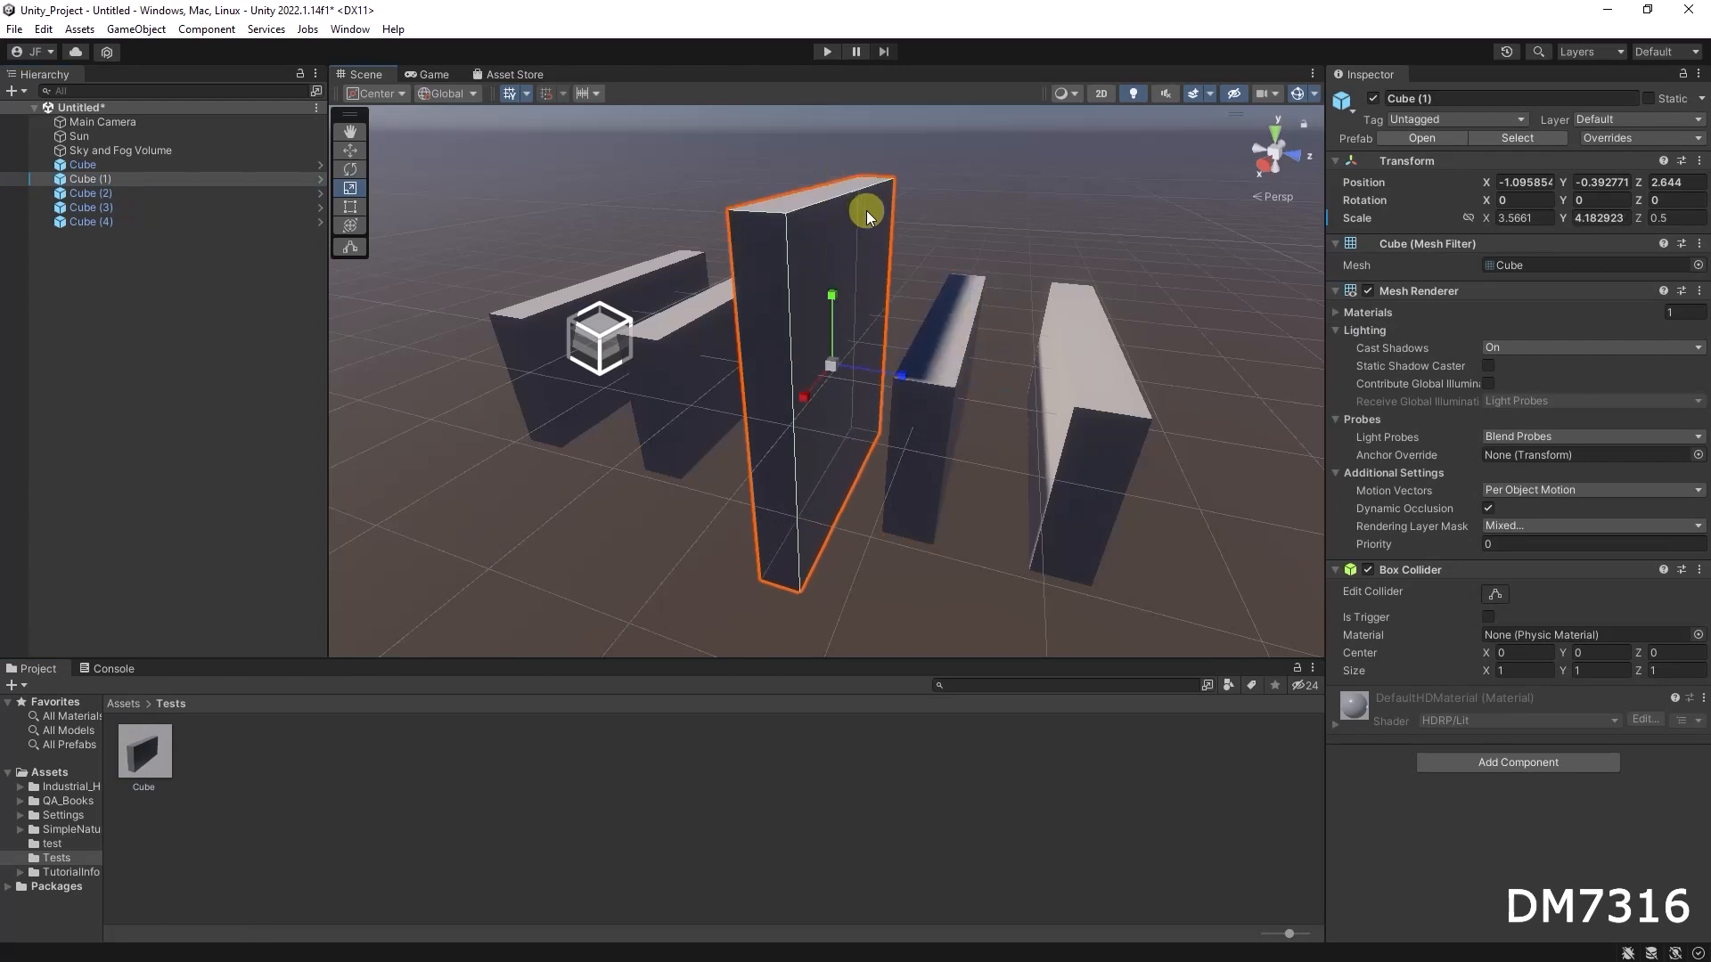
Step: Review the Transform override of the Cube (1) instance against its prefab source without applying or reverting it
left_click(99, 192)
left_click(114, 178)
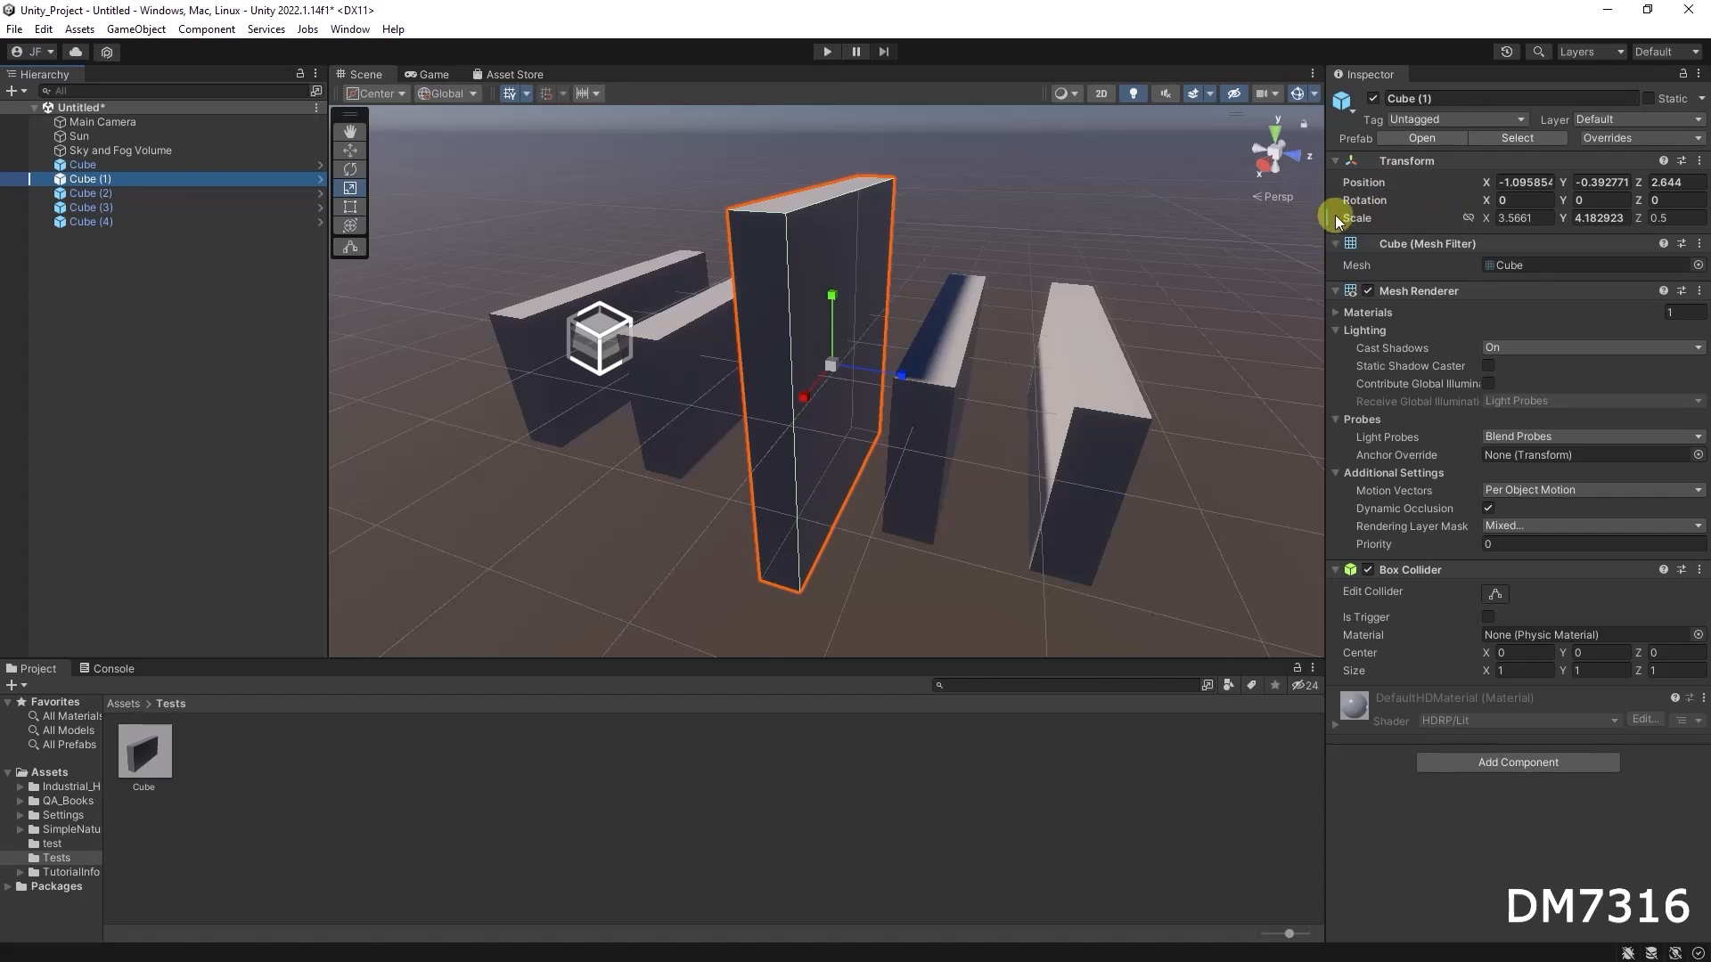
left_click(1624, 139)
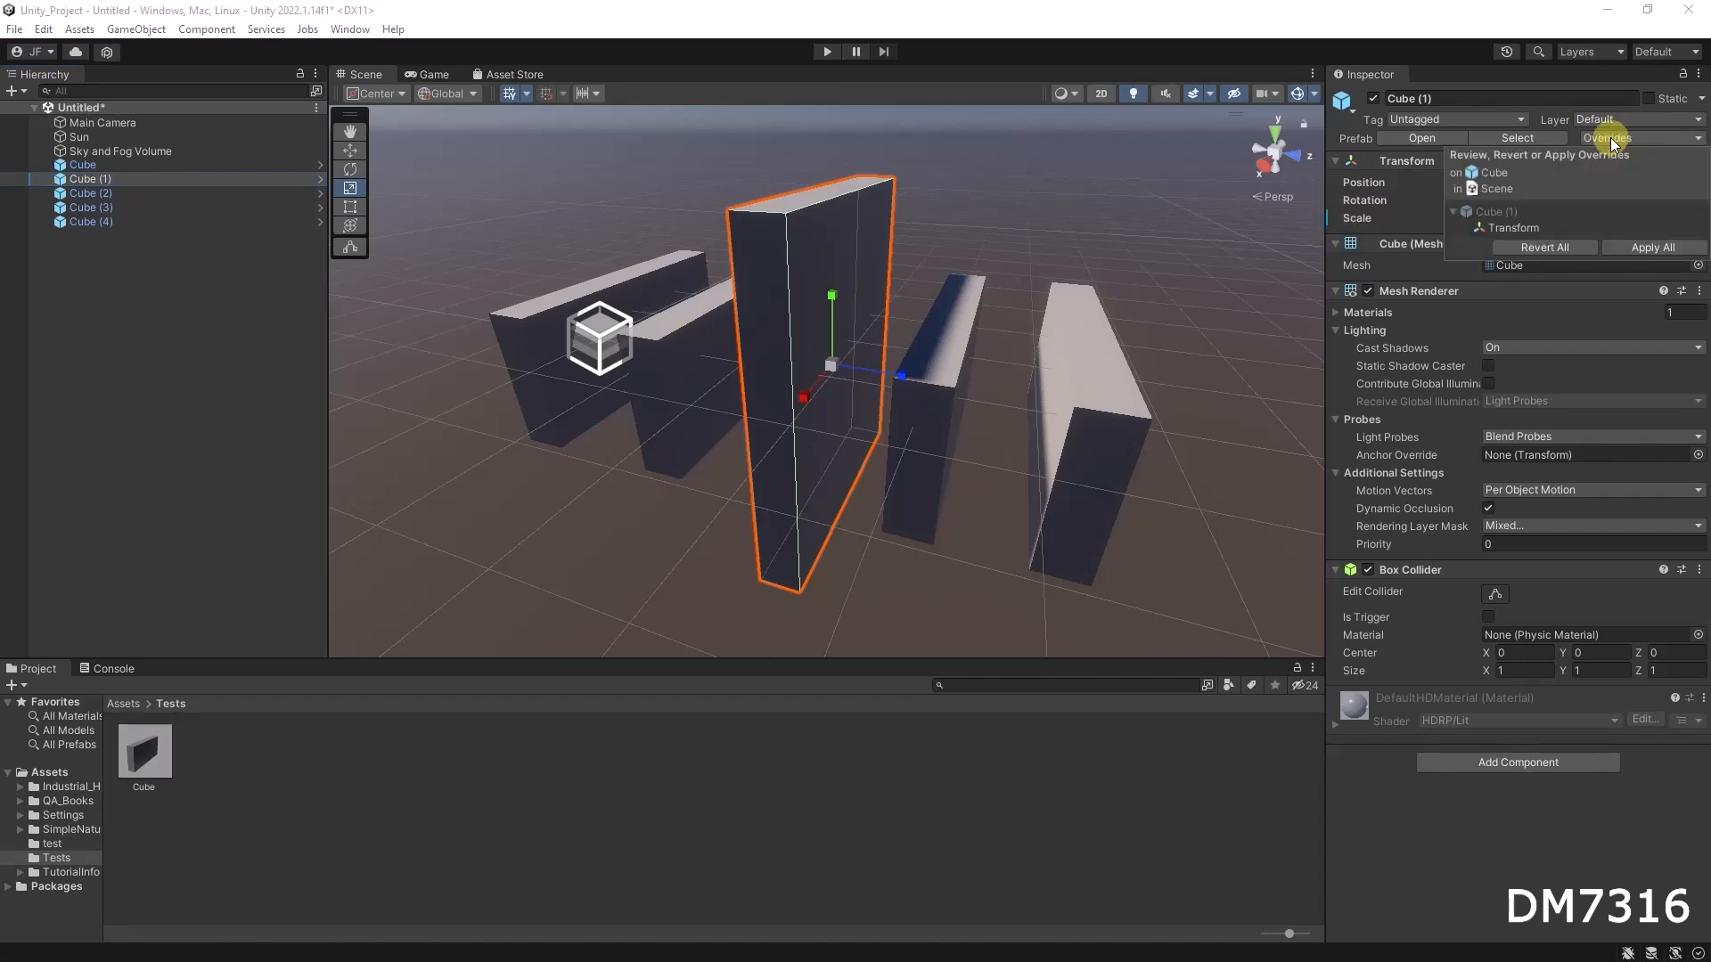
left_click(1514, 229)
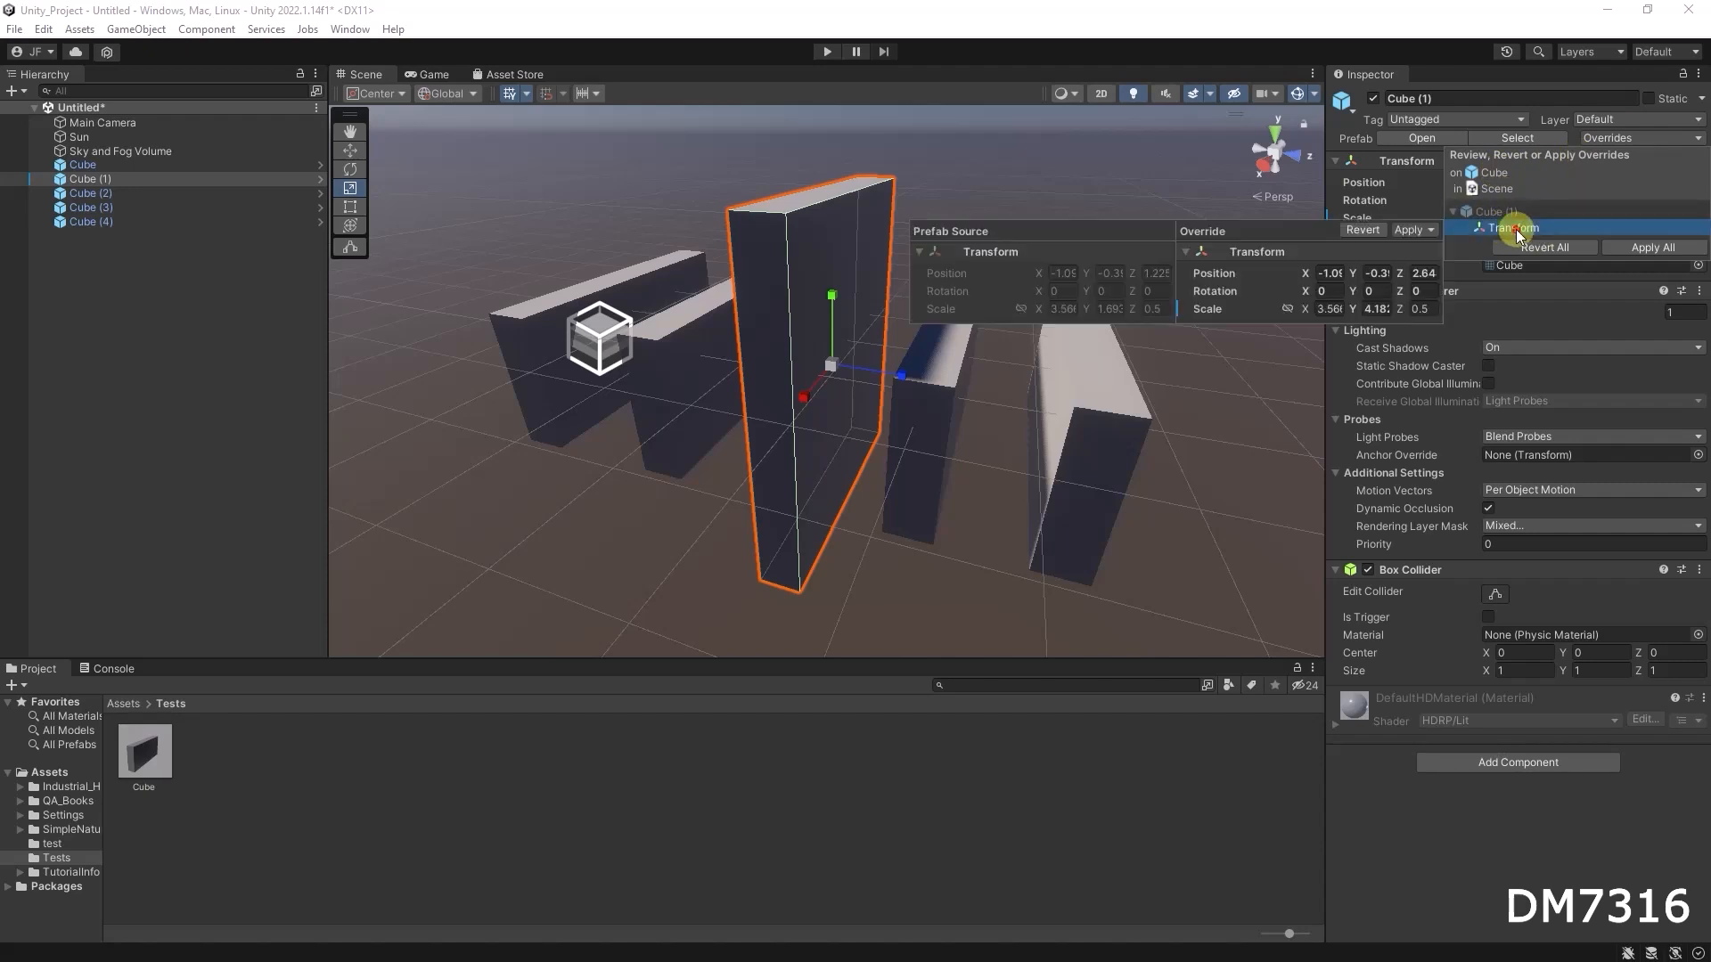
left_click(1265, 379)
Step: Check the Cube (3) instance for prefab overrides and close the overrides list
left_click(1049, 351)
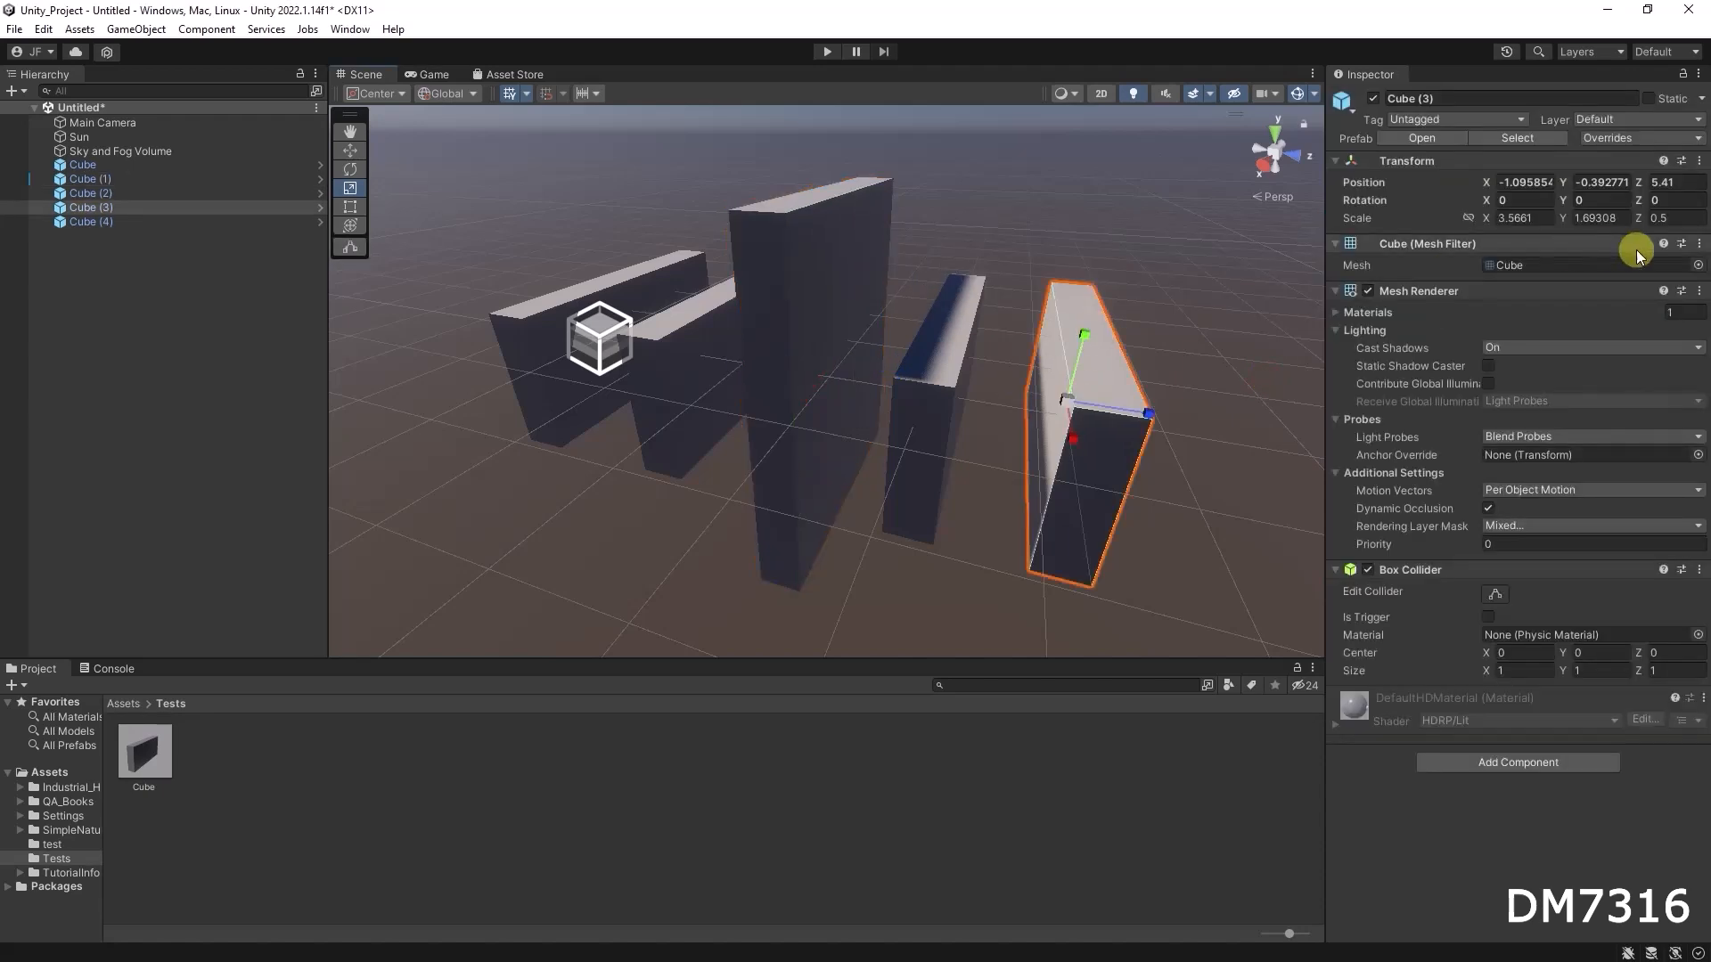
left_click(1627, 136)
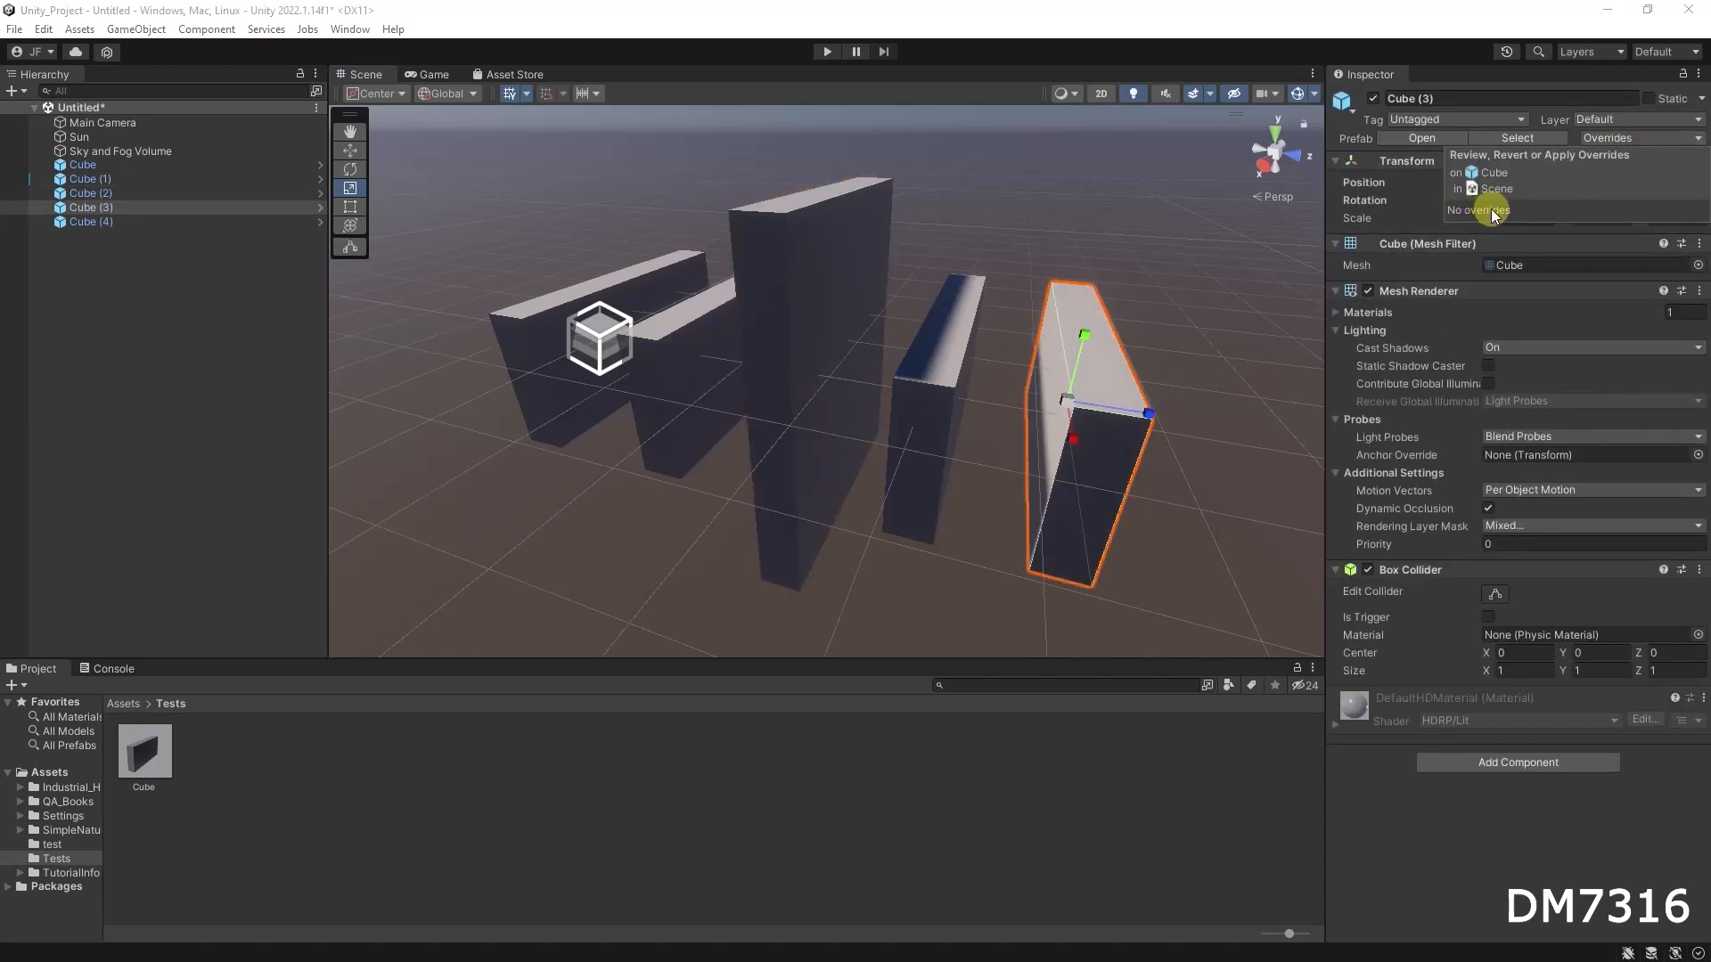
left_click(1054, 230)
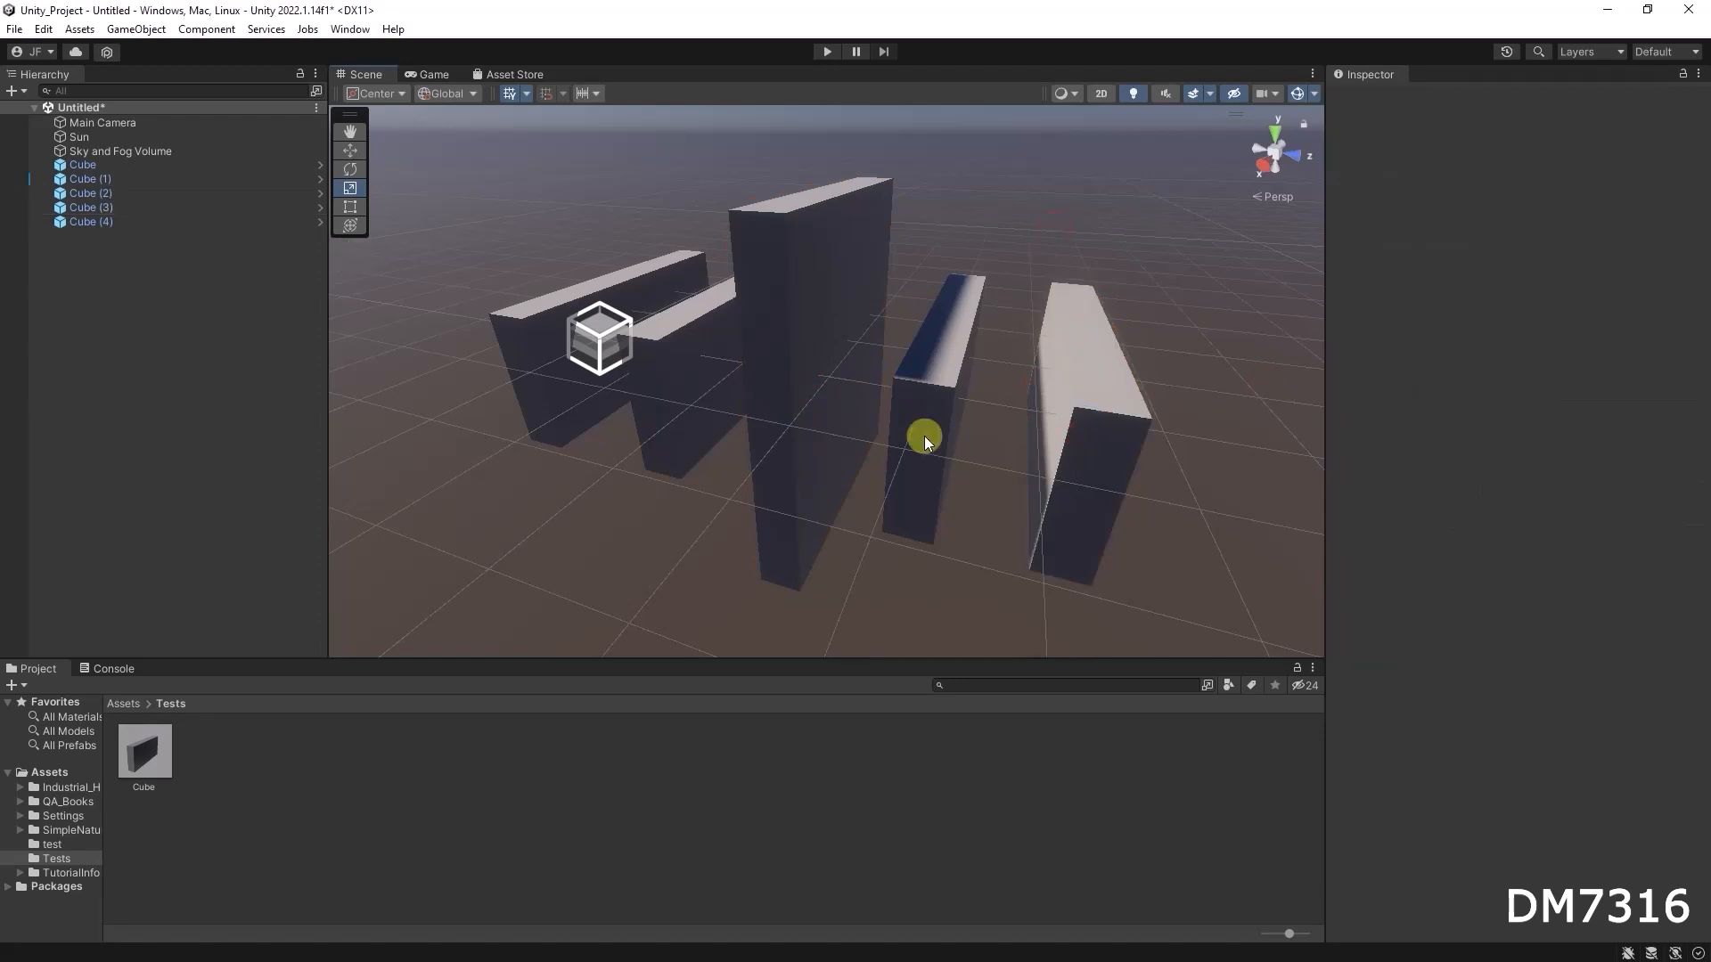
left_click_drag(935, 520, 863, 502, "alt")
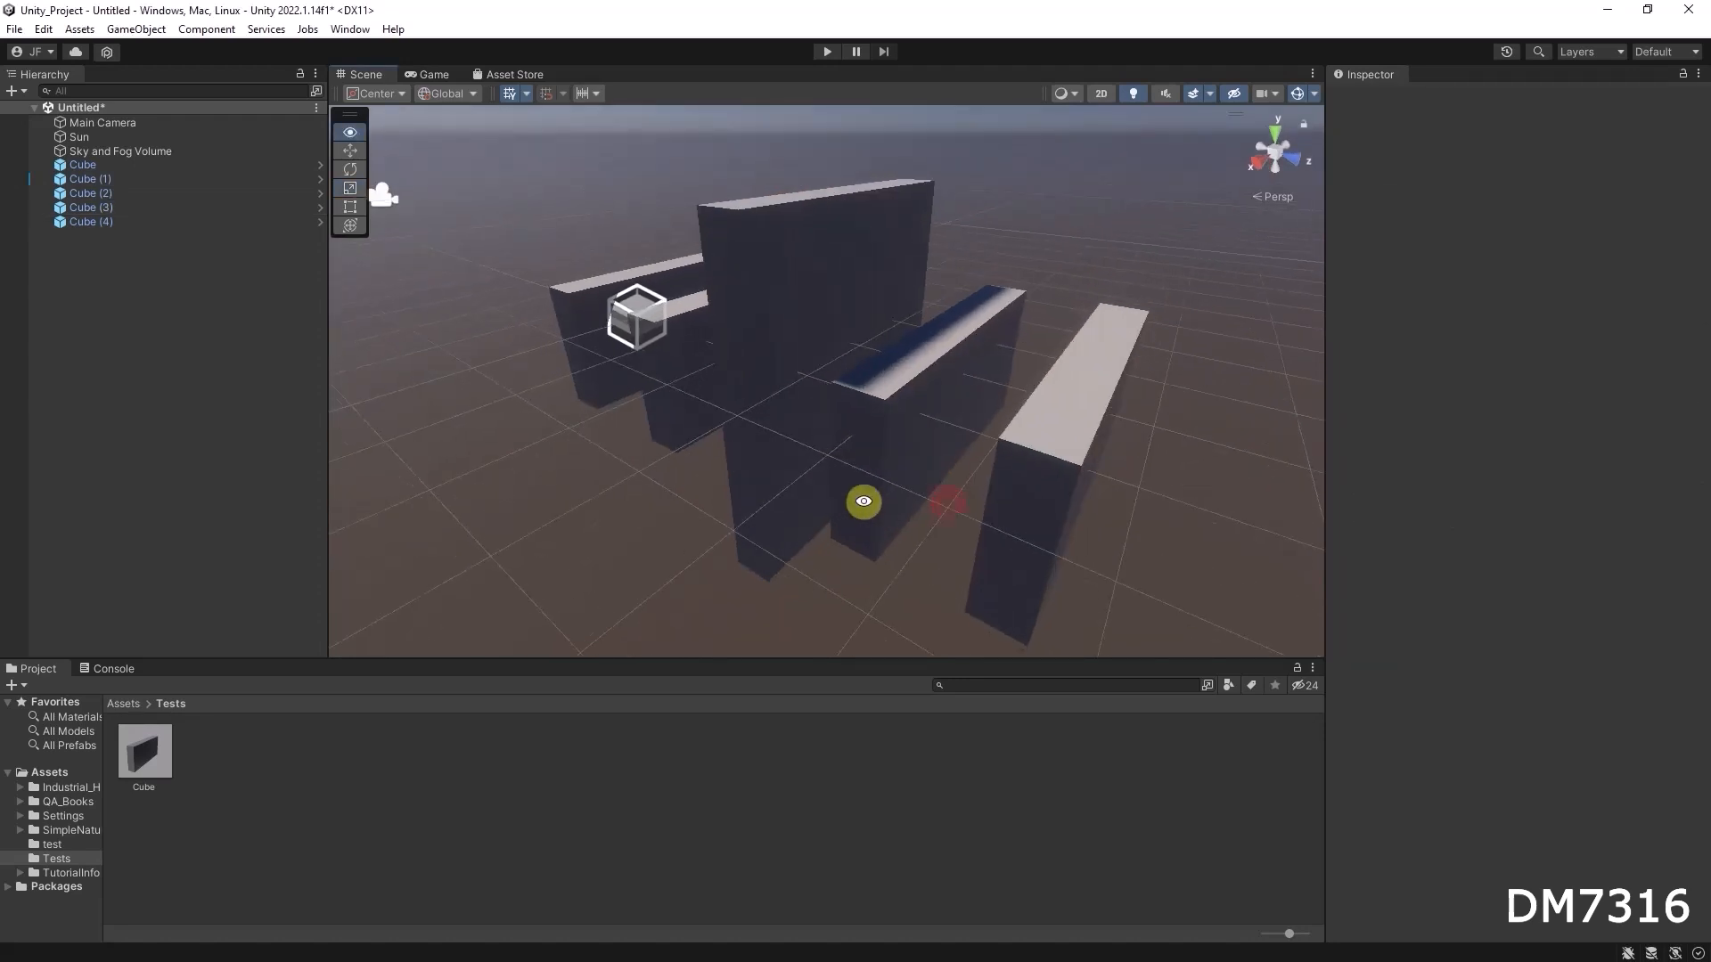
Step: Set the Cube prefab asset's Z scale to 1.1 so that all instances are thickened together
left_click(105, 180)
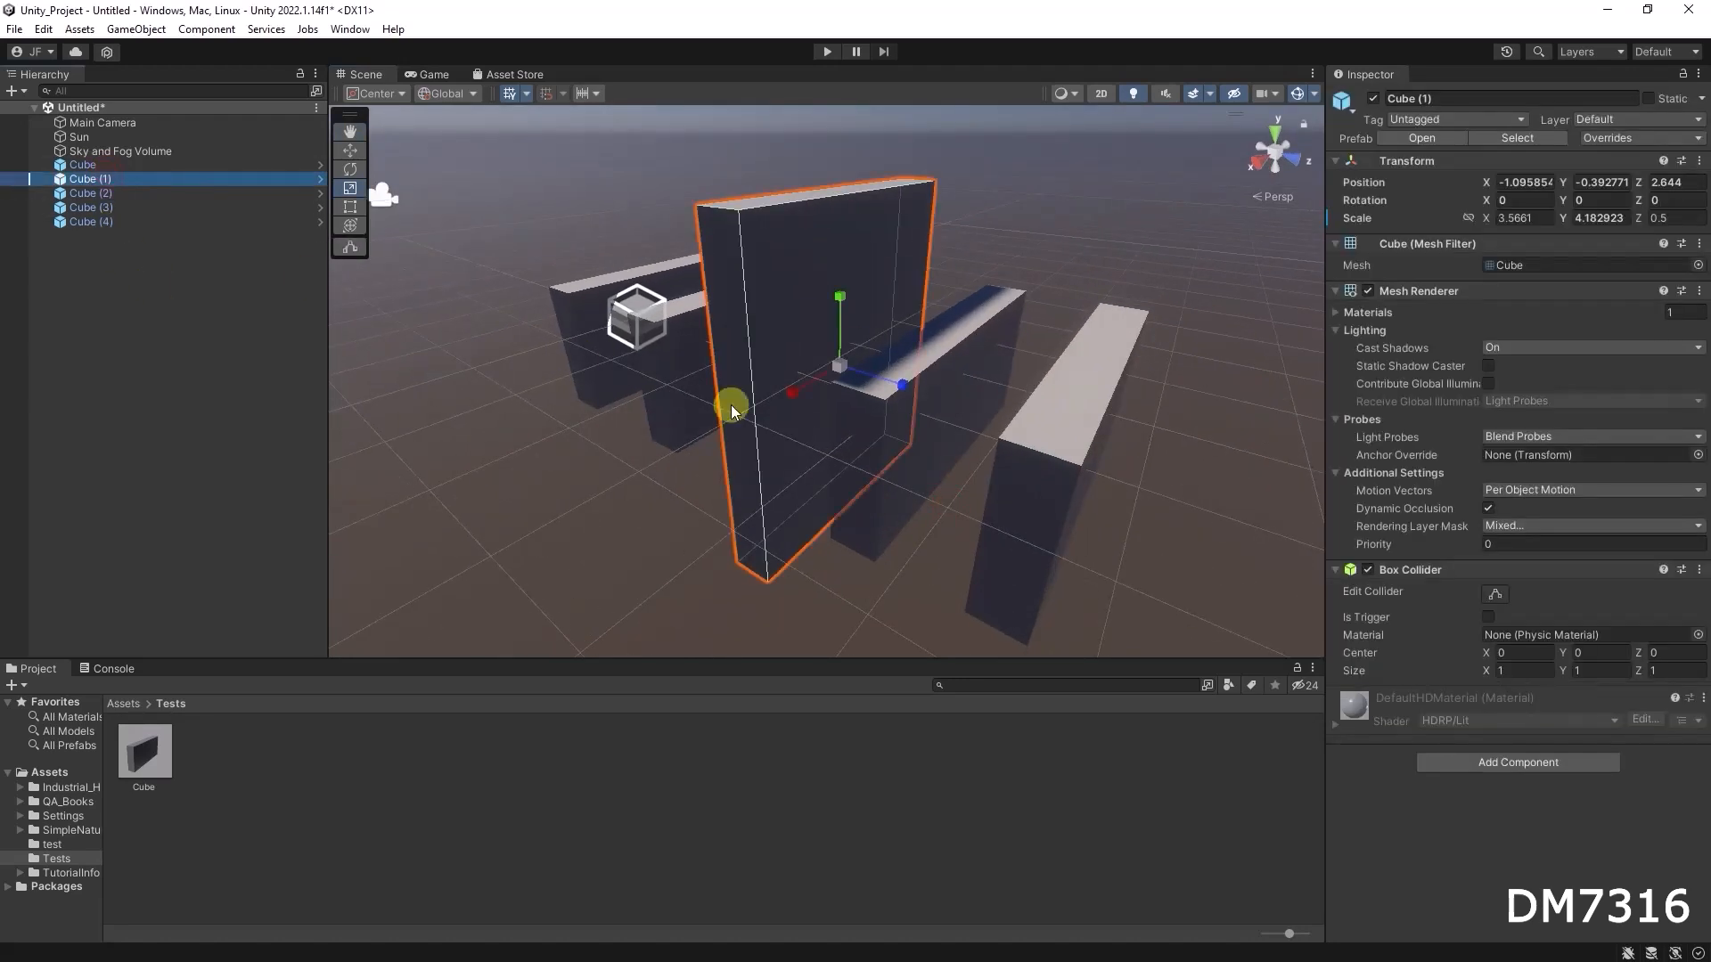
left_click(142, 755)
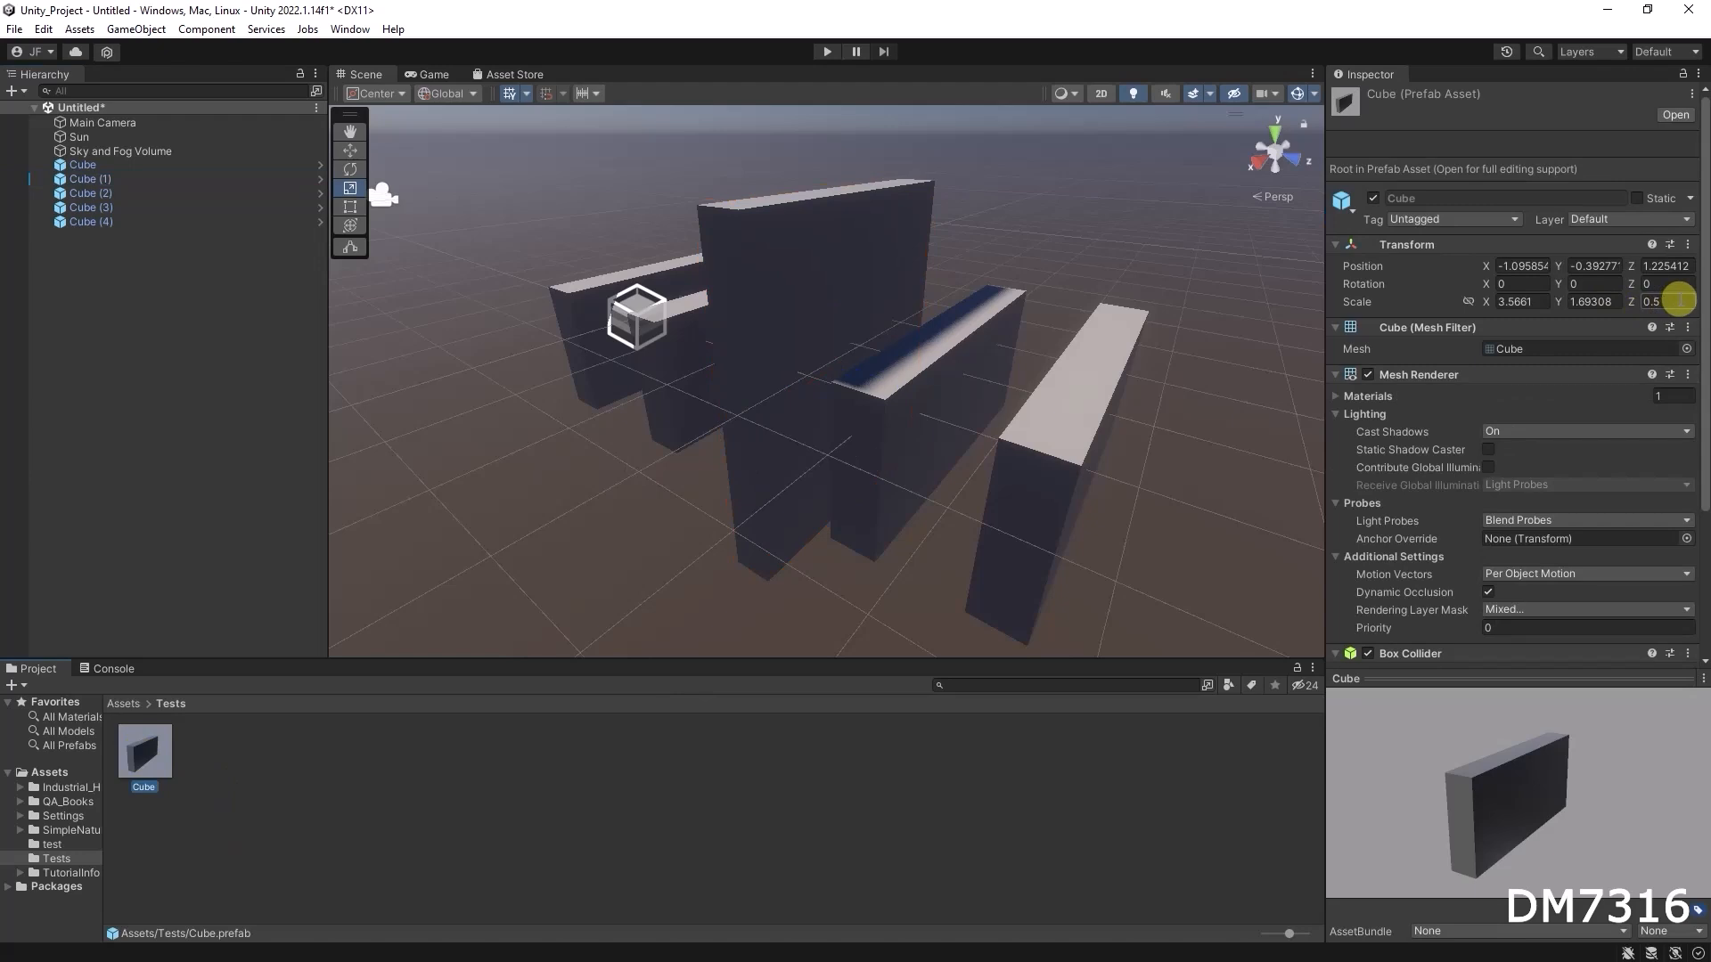
left_click(1633, 306)
left_click_drag(1633, 306, 1643, 303)
right_click_drag(859, 354, 810, 339)
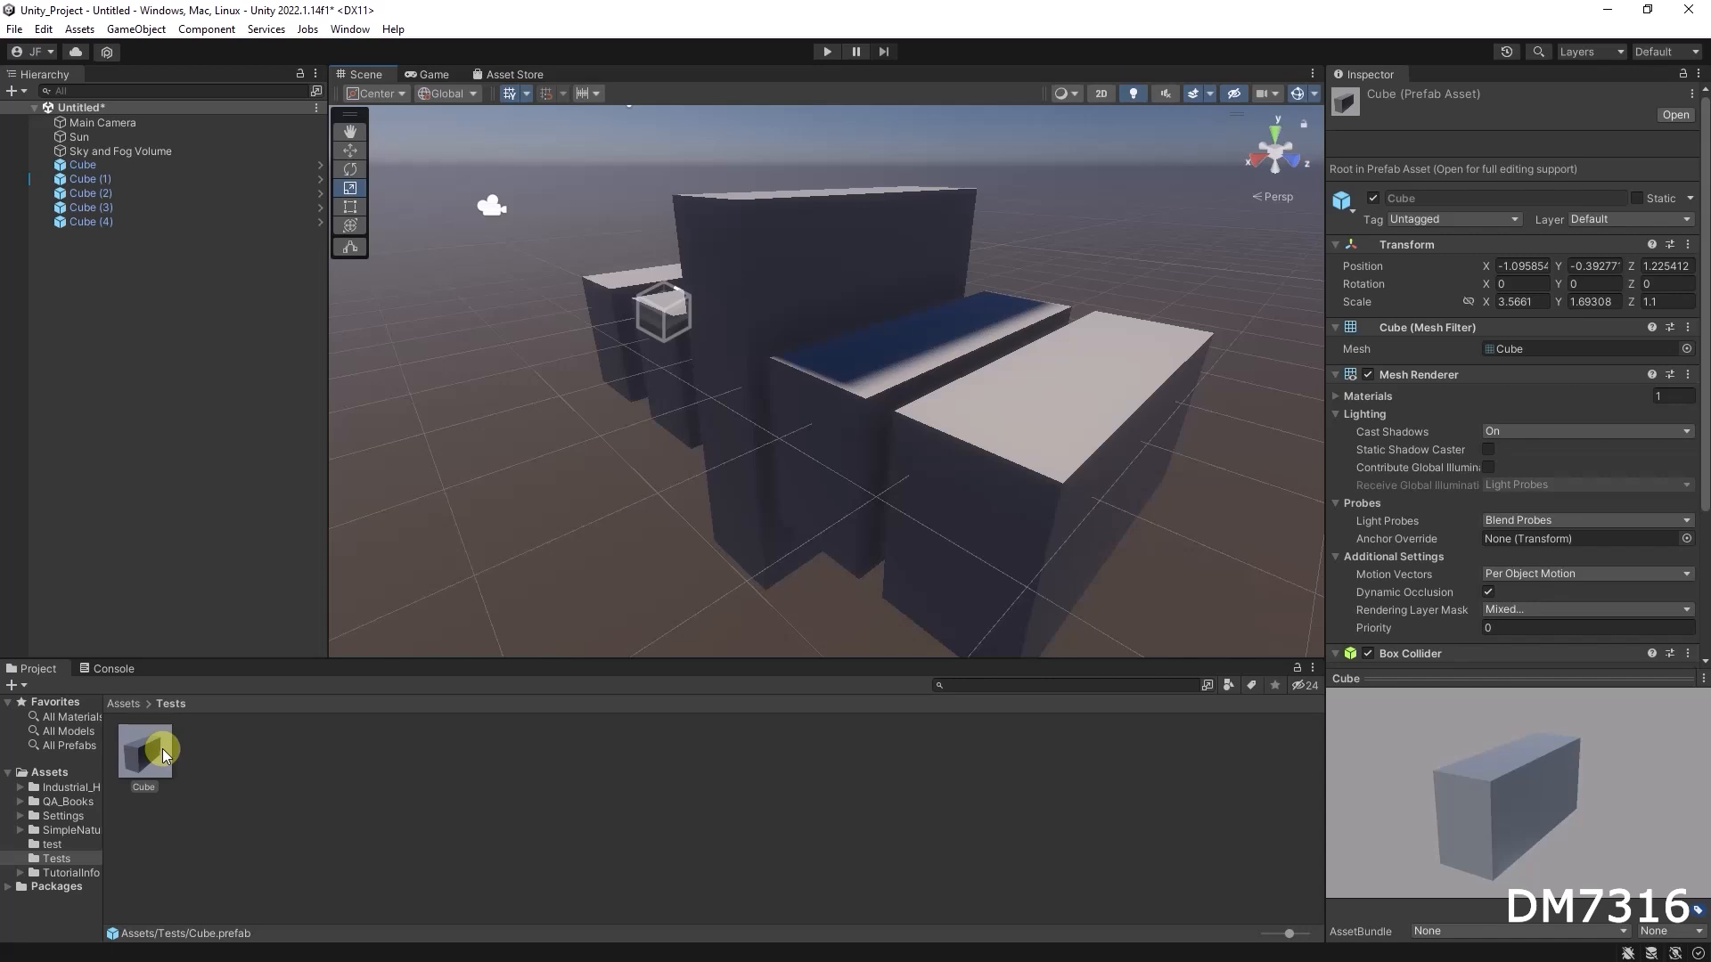
Step: Delete all five cube instances, from Cube to Cube (4), from the scene
left_click(104, 165)
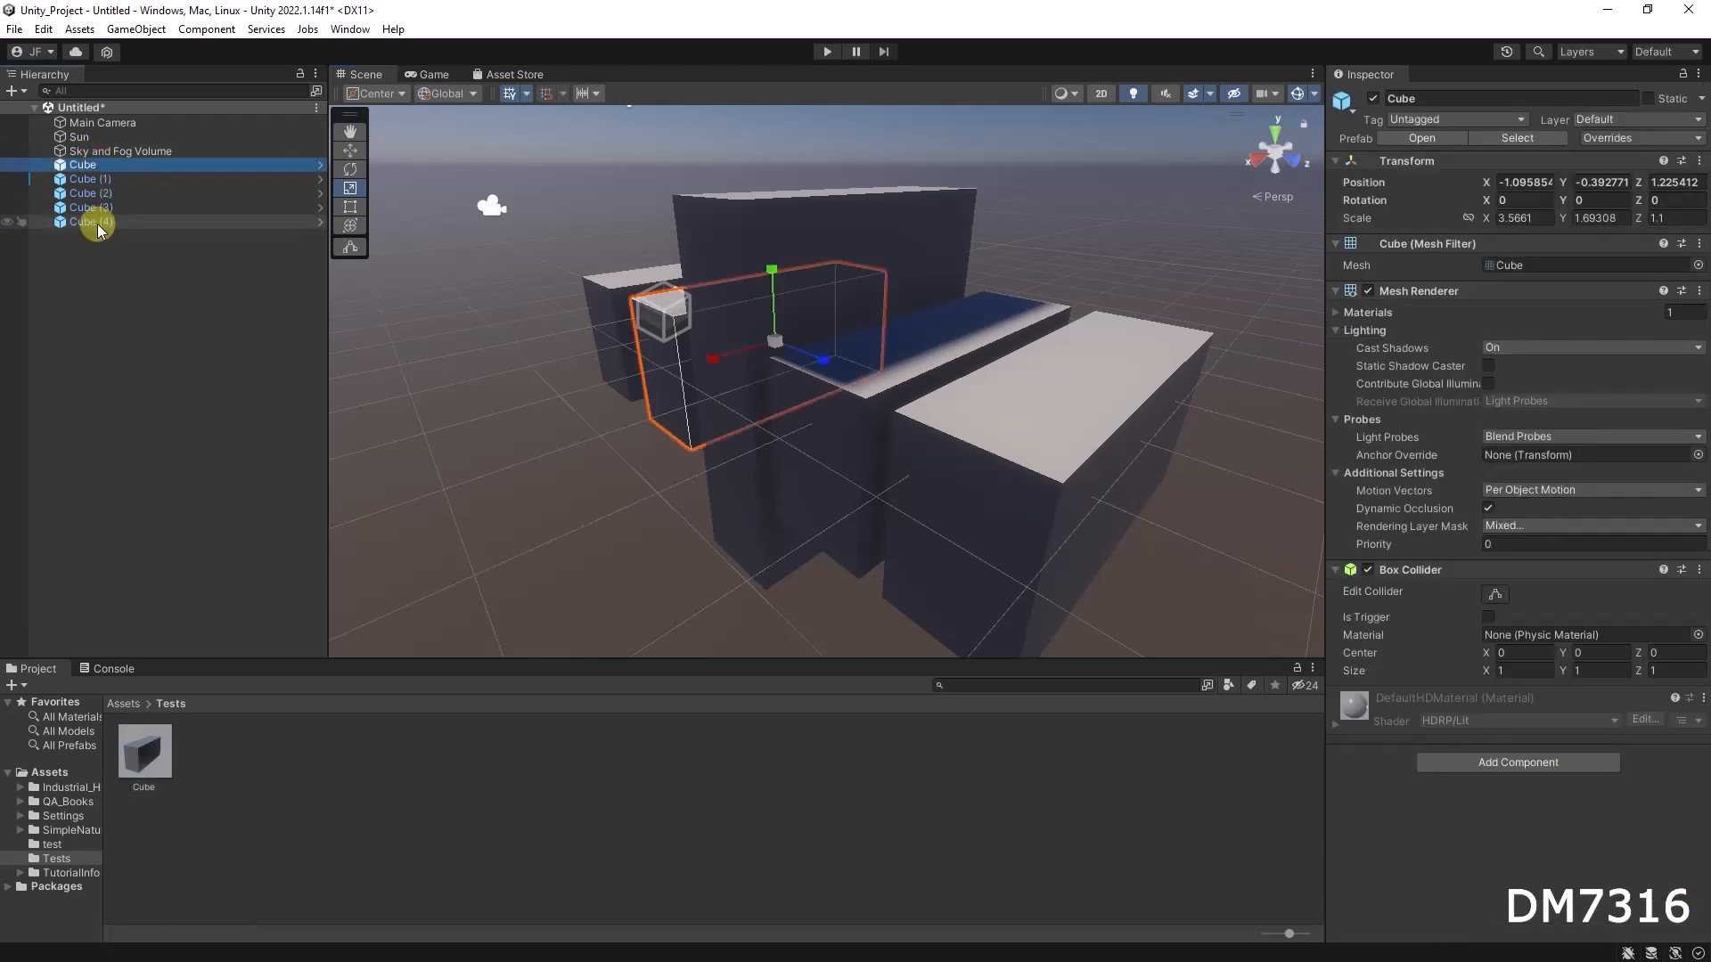
left_click(98, 223, "shift")
key("Delete")
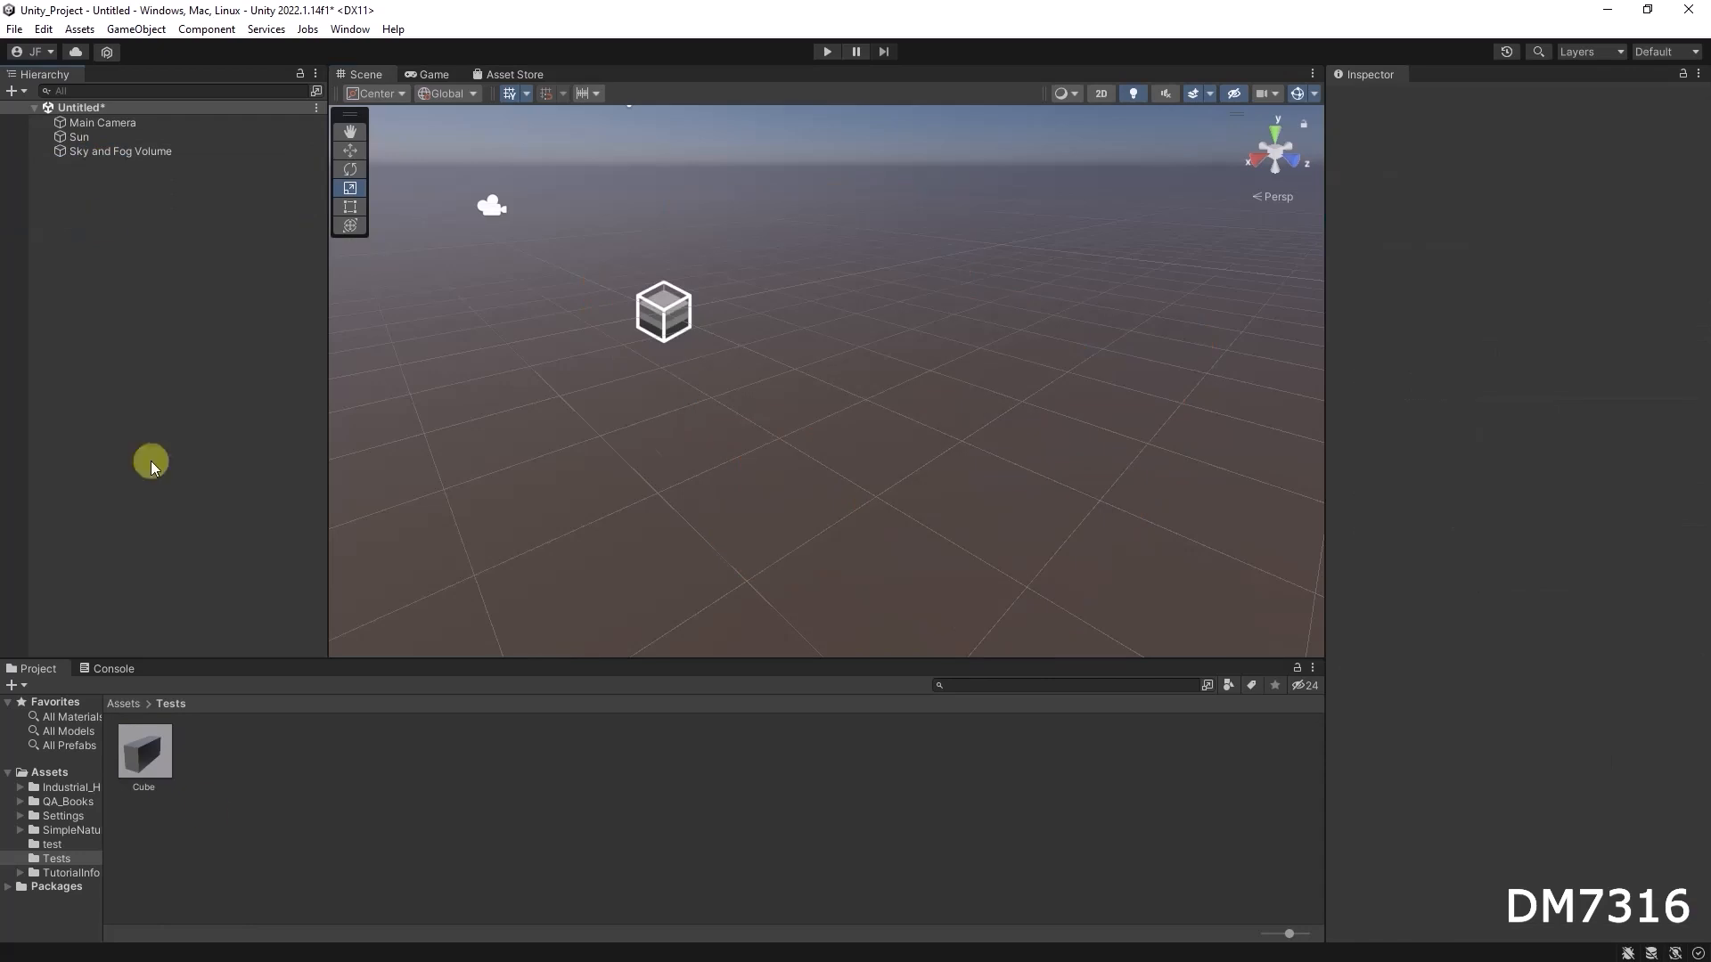
Step: Go up from the Tests folder to the root Assets folder and widen the project's folder tree
left_click(167, 750)
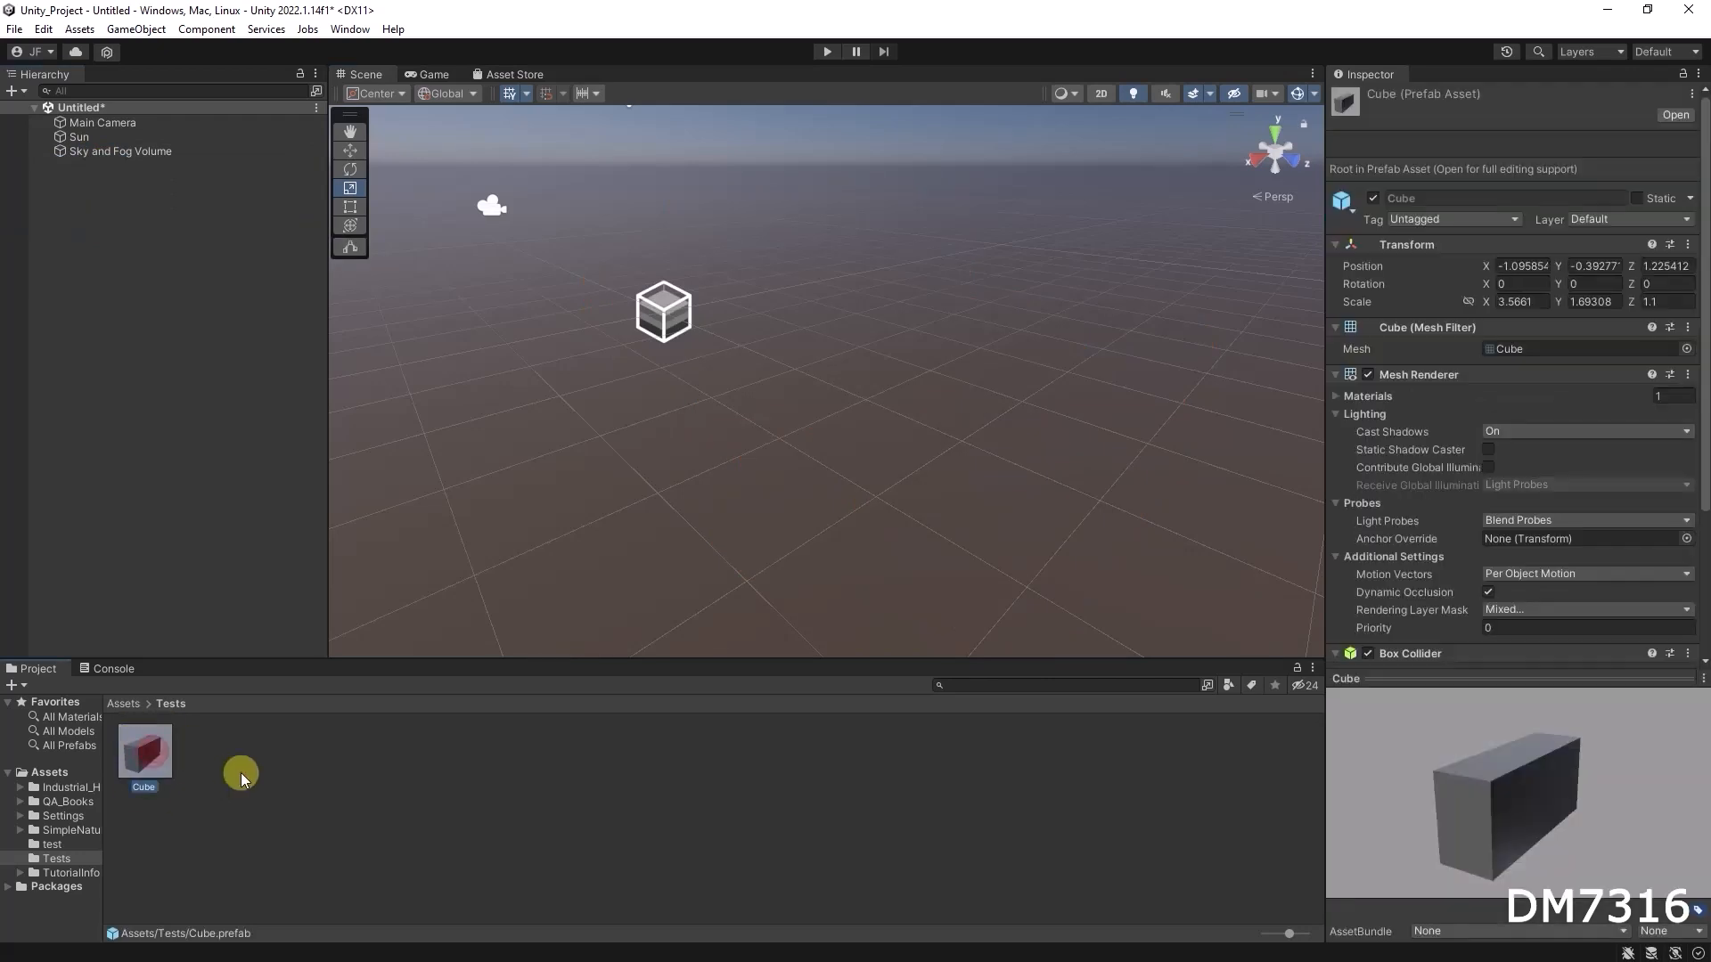
left_click(125, 703)
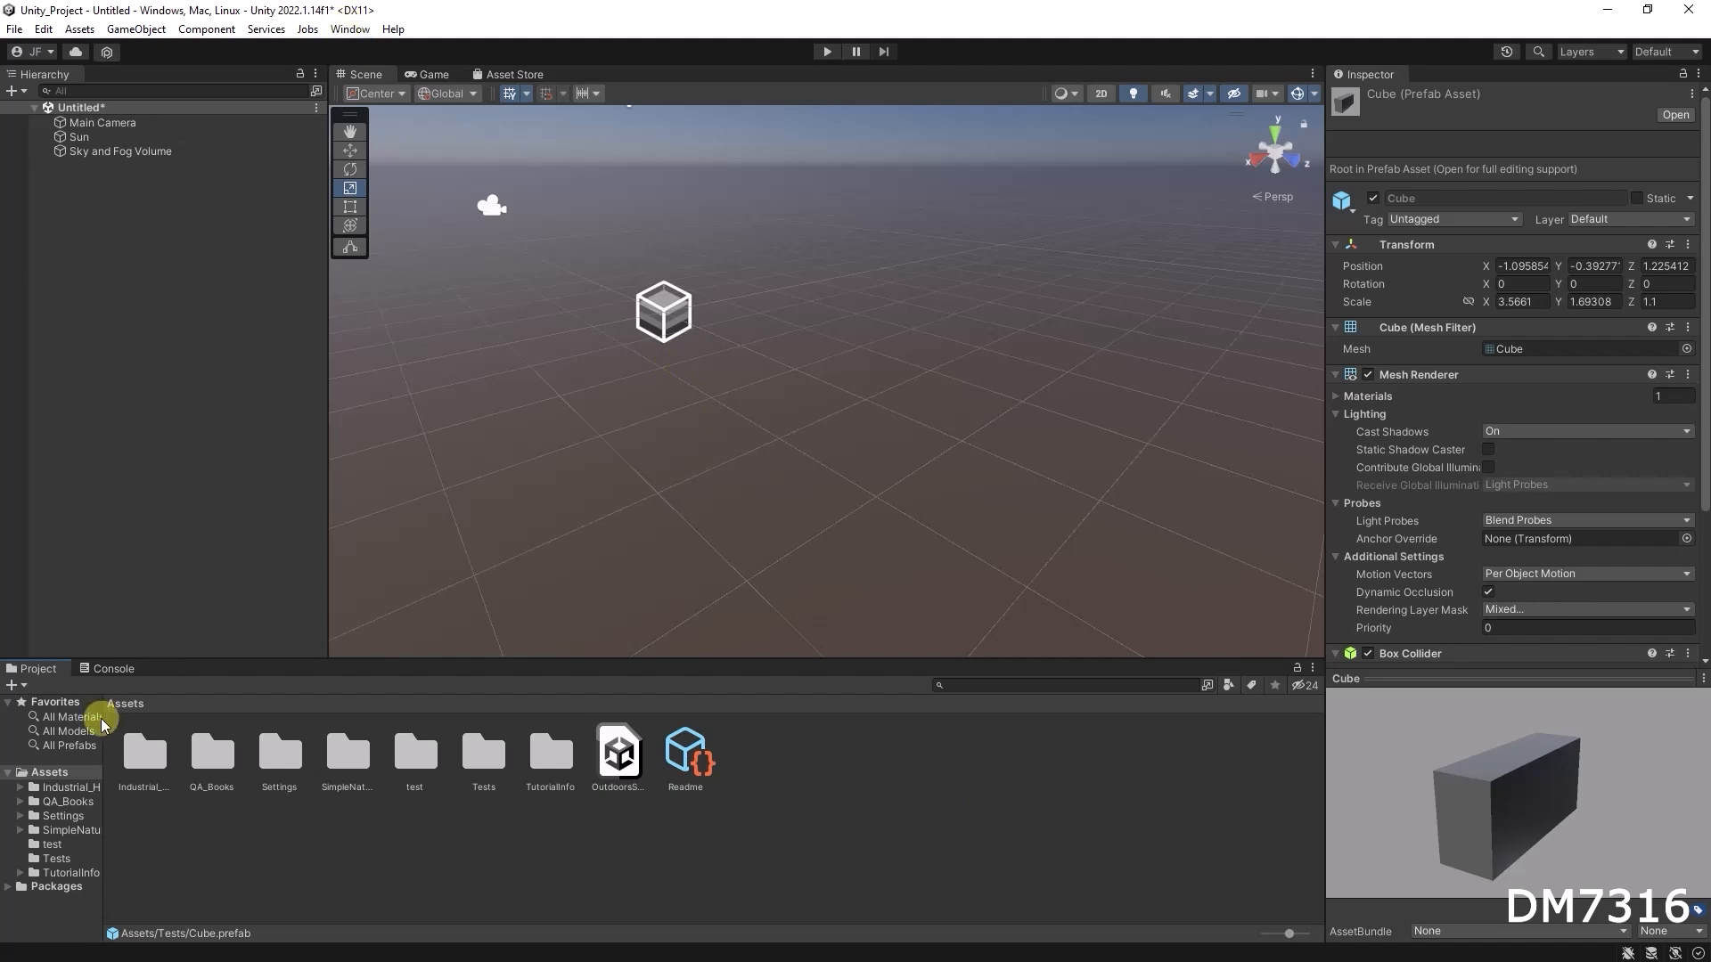
left_click_drag(104, 716, 203, 712)
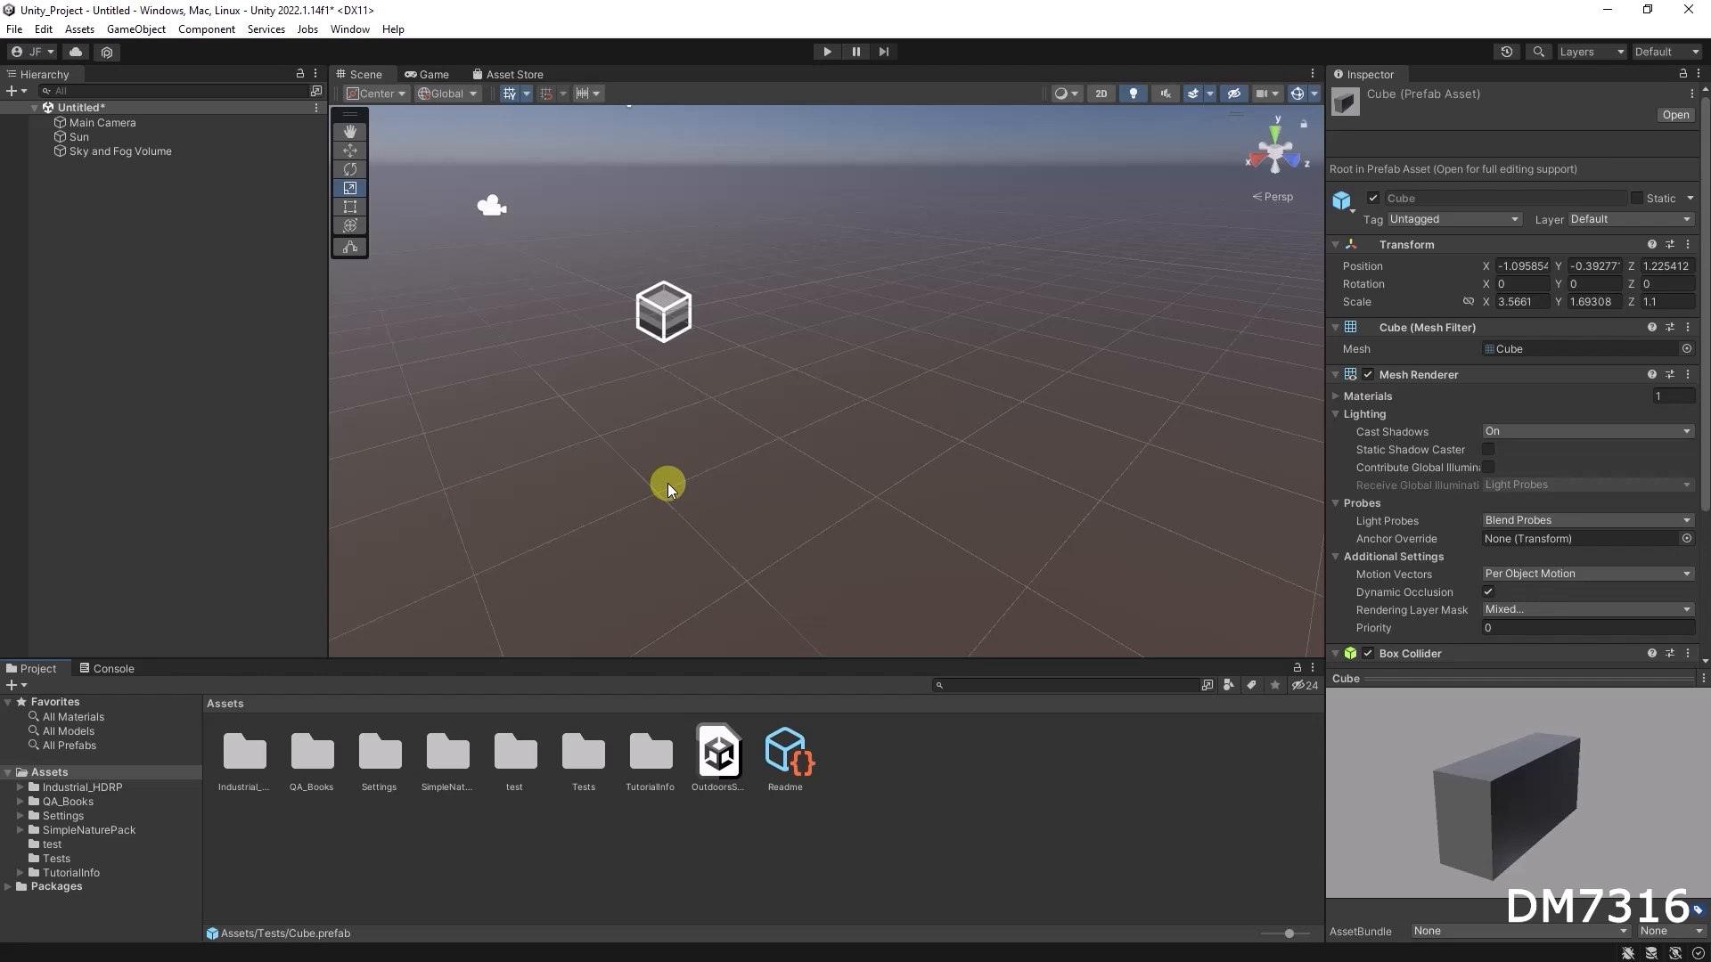
Step: Open the Package Manager and maximize its window
left_click(351, 32)
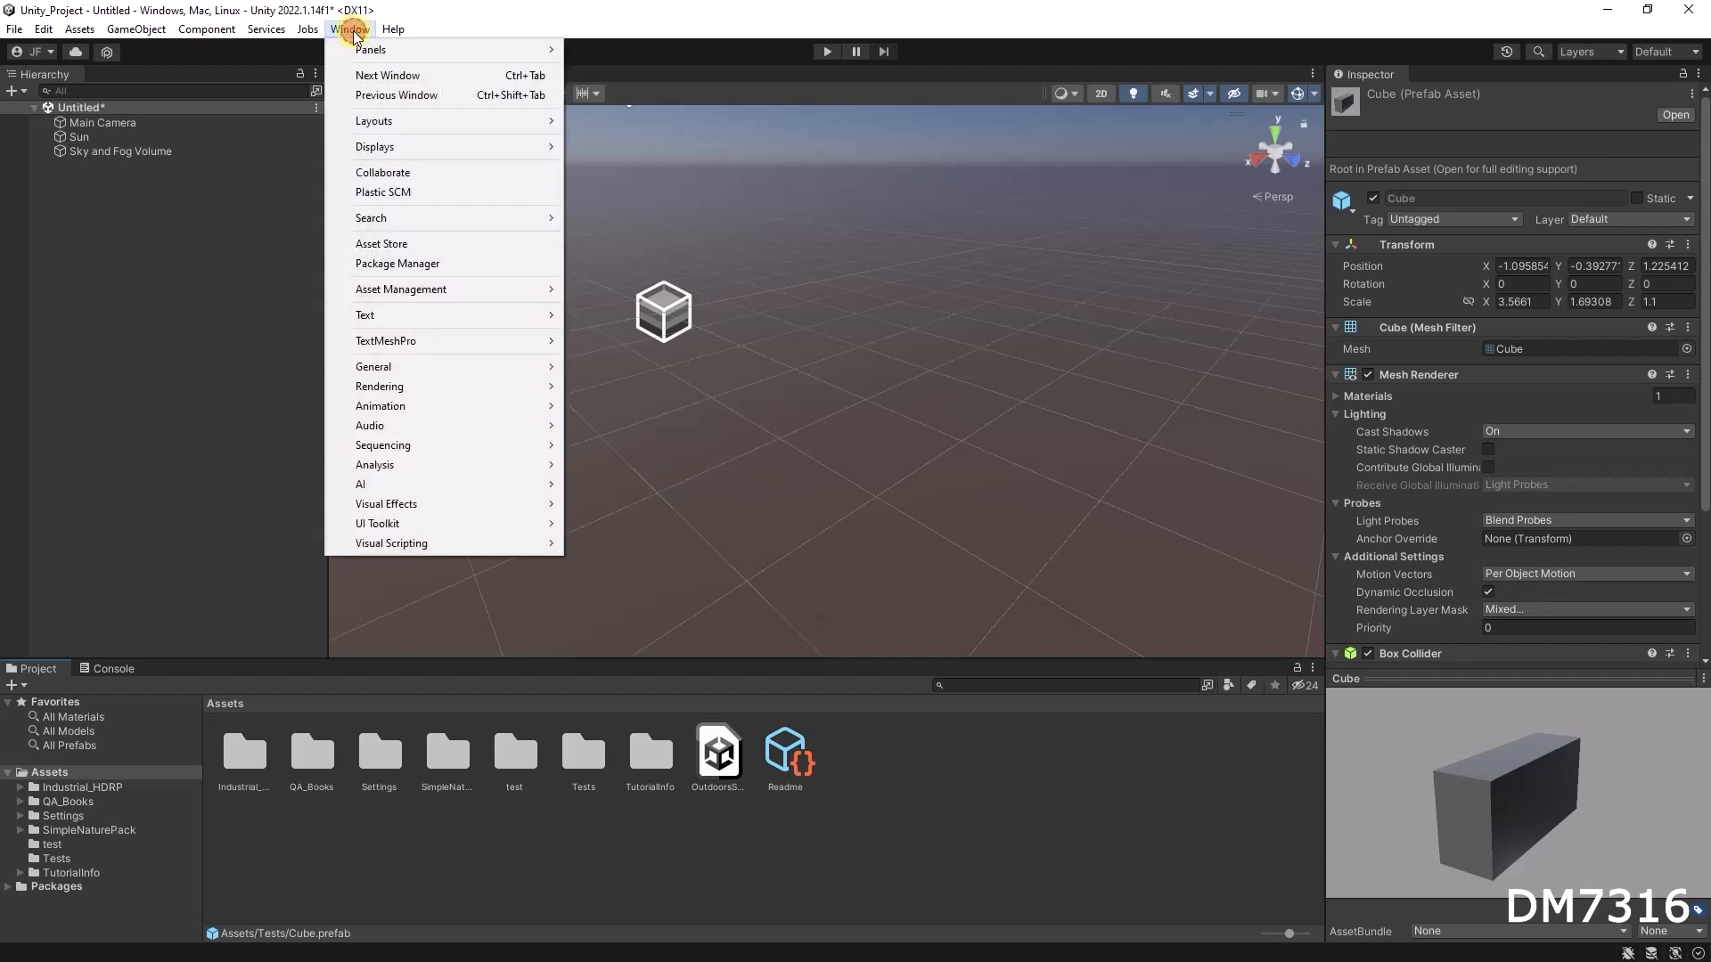
left_click(429, 267)
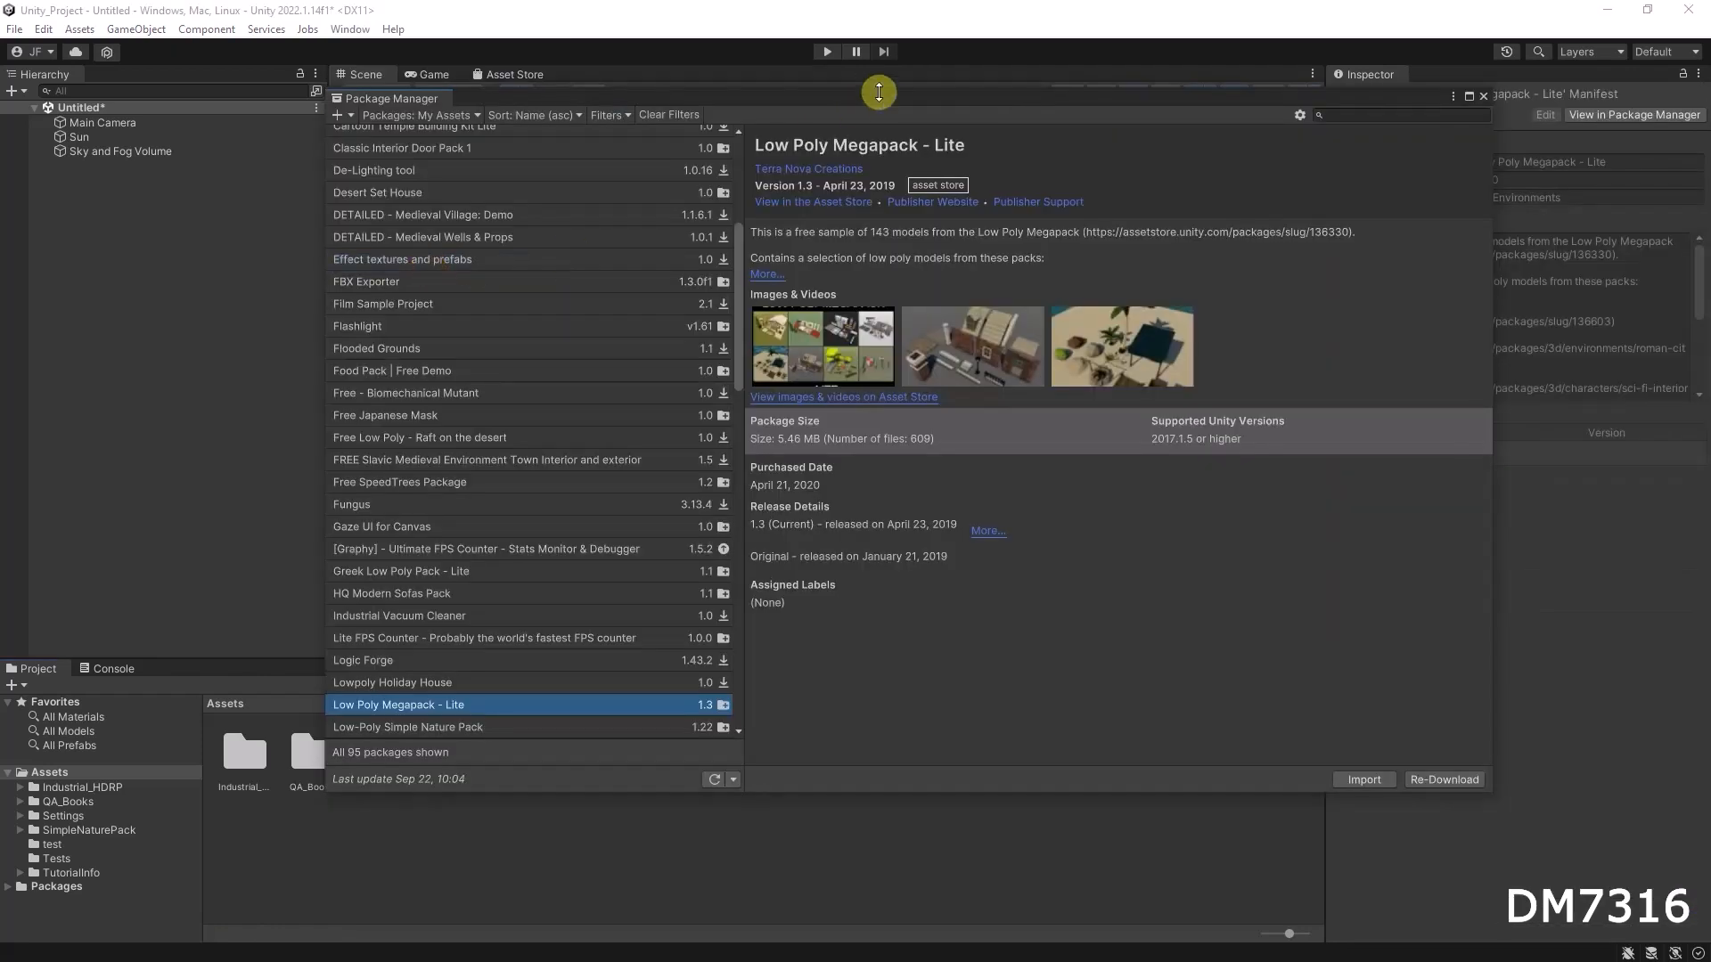
left_click_drag(883, 100, 955, 94)
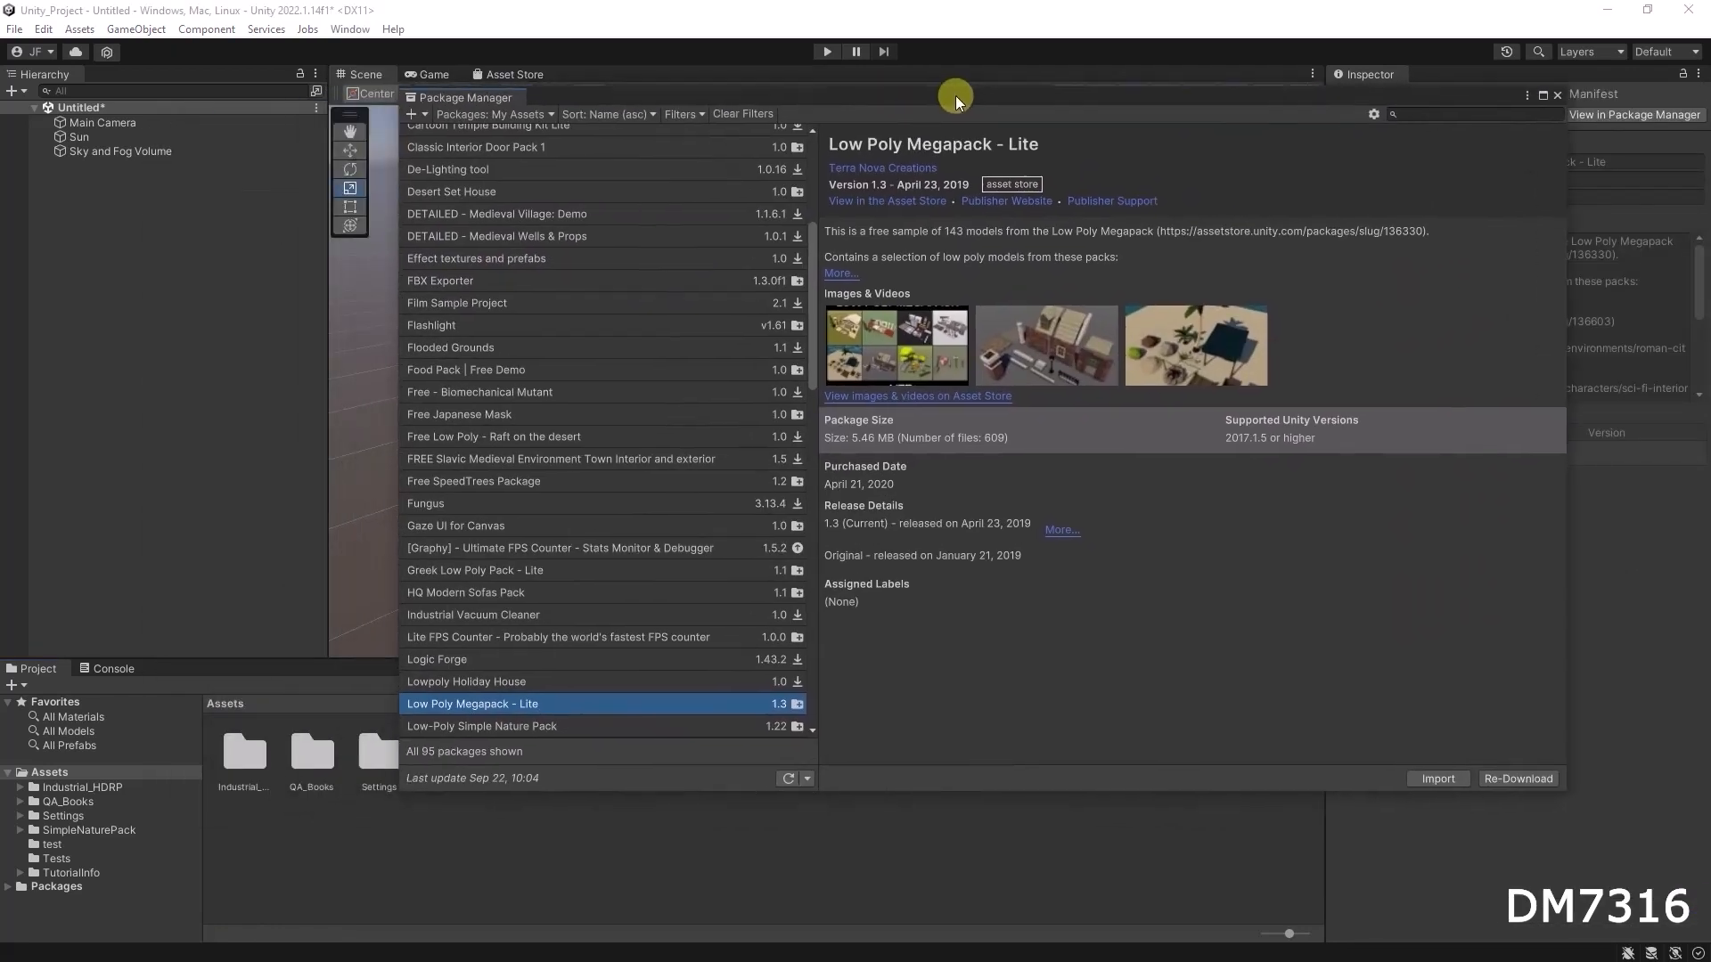
left_click(1543, 96)
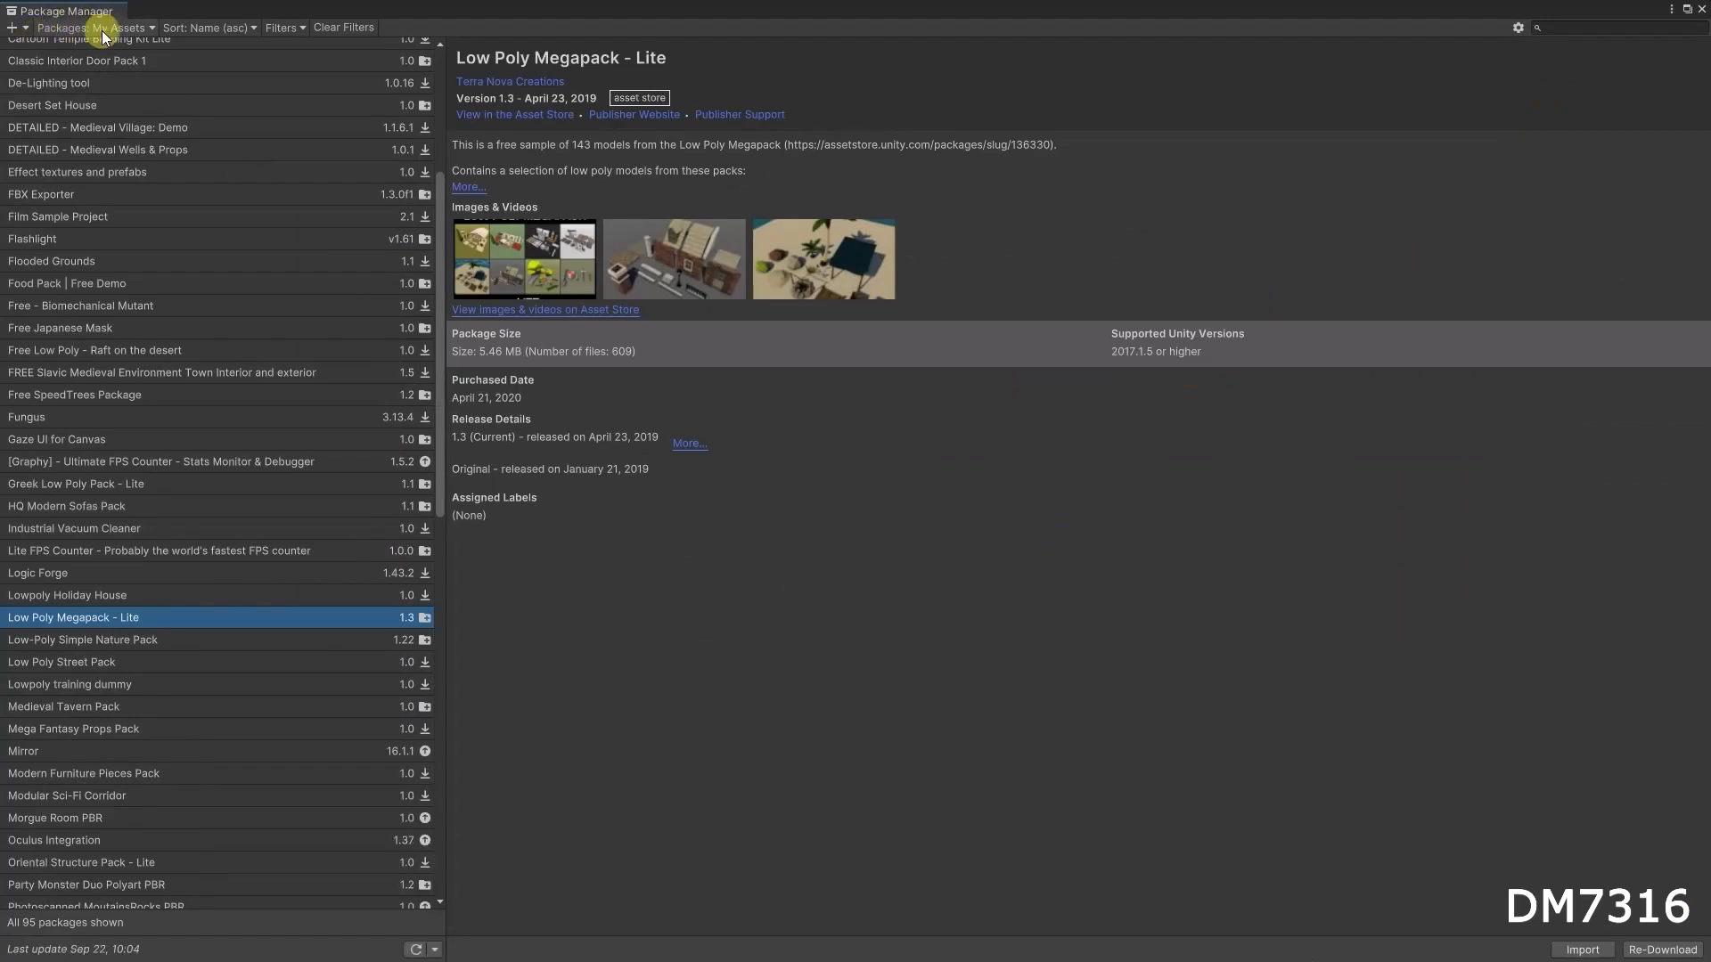
Step: Find Low Poly Megapack - Lite among the My Assets packages and start importing it
scroll(250, 406, "down", 9)
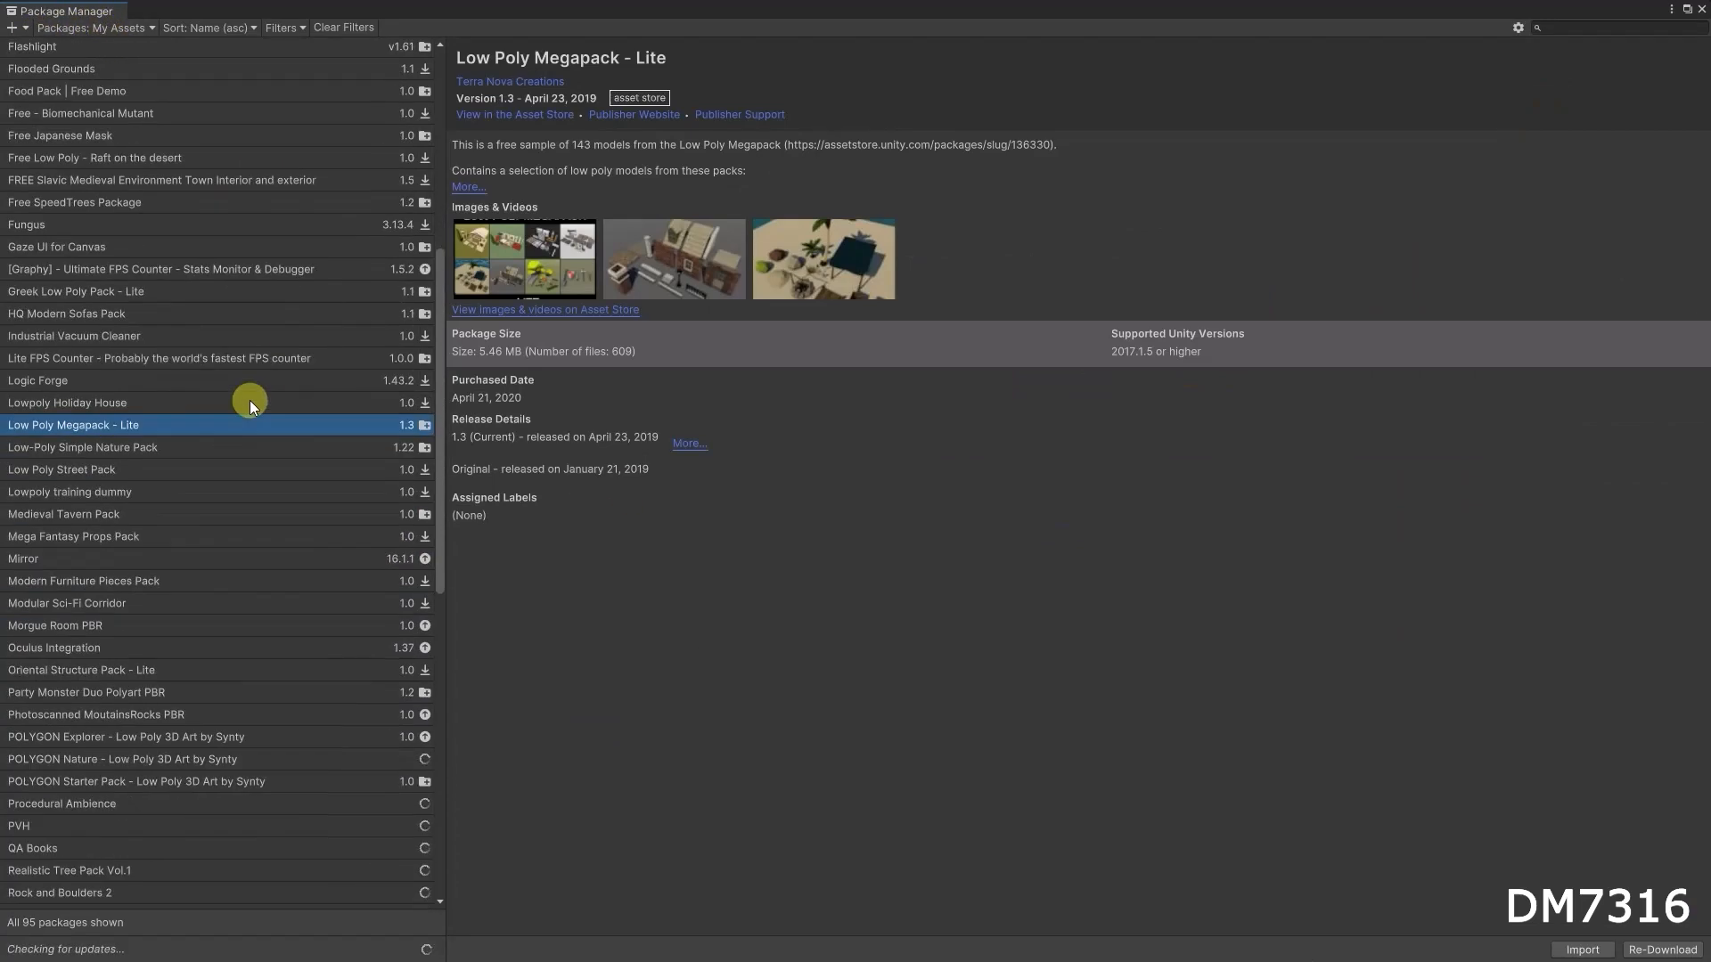
scroll(250, 405, "up", 15)
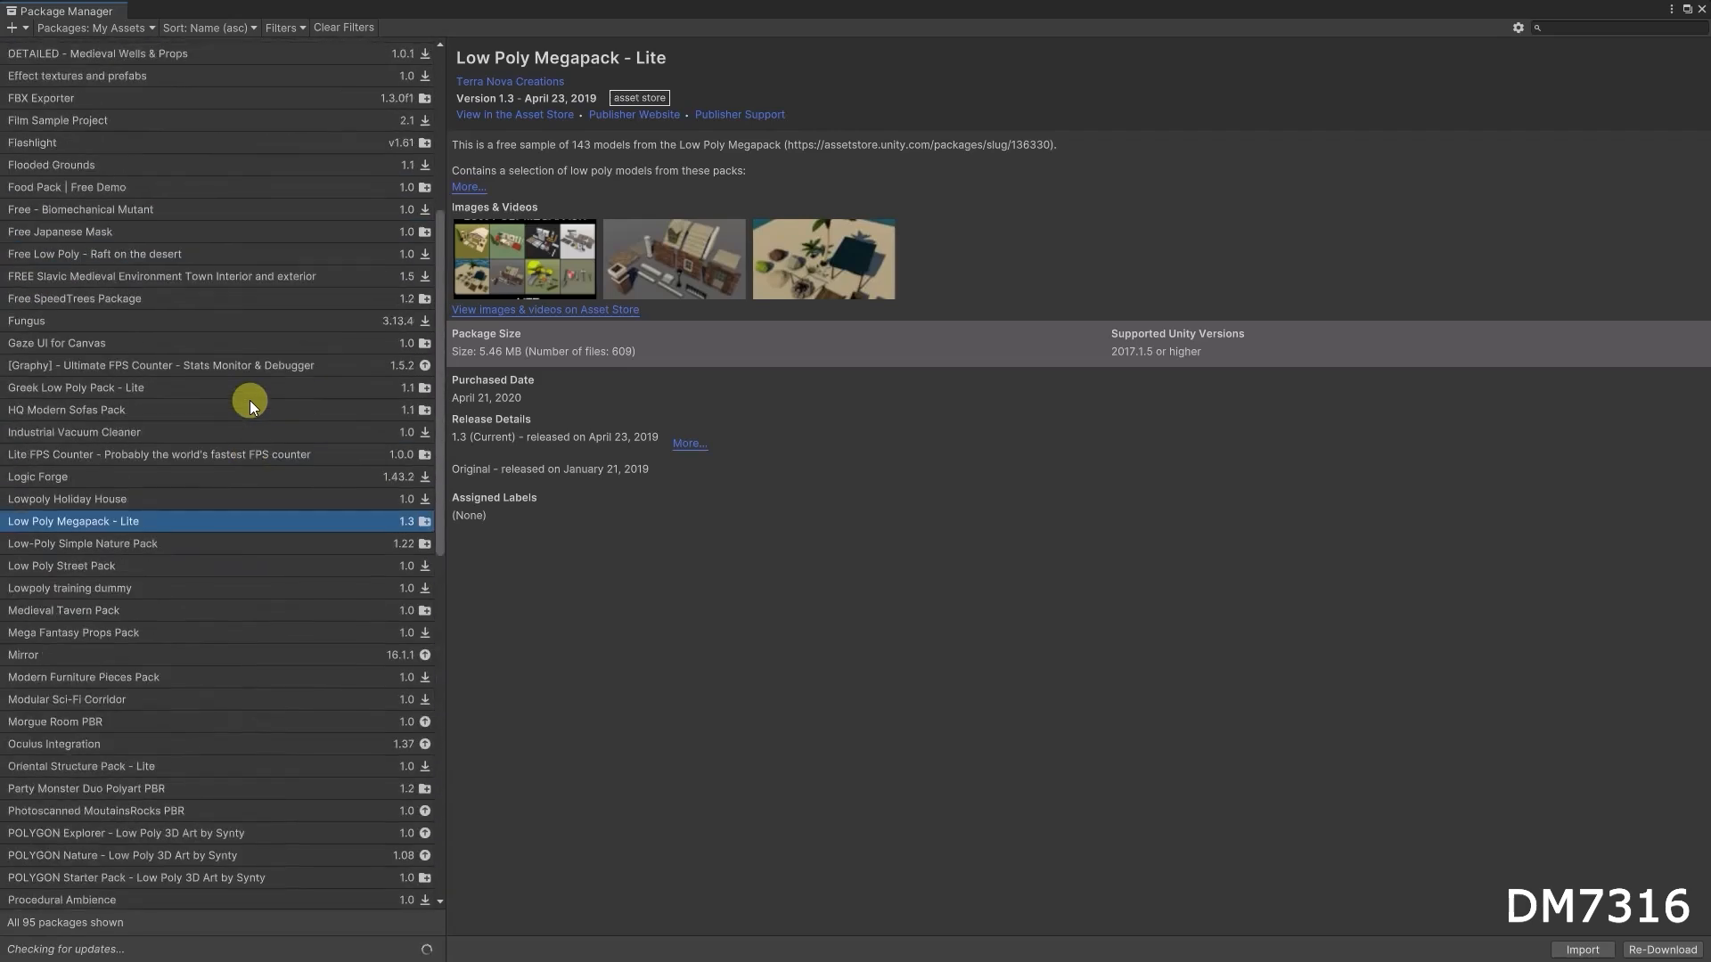
scroll(249, 399, "down", 20)
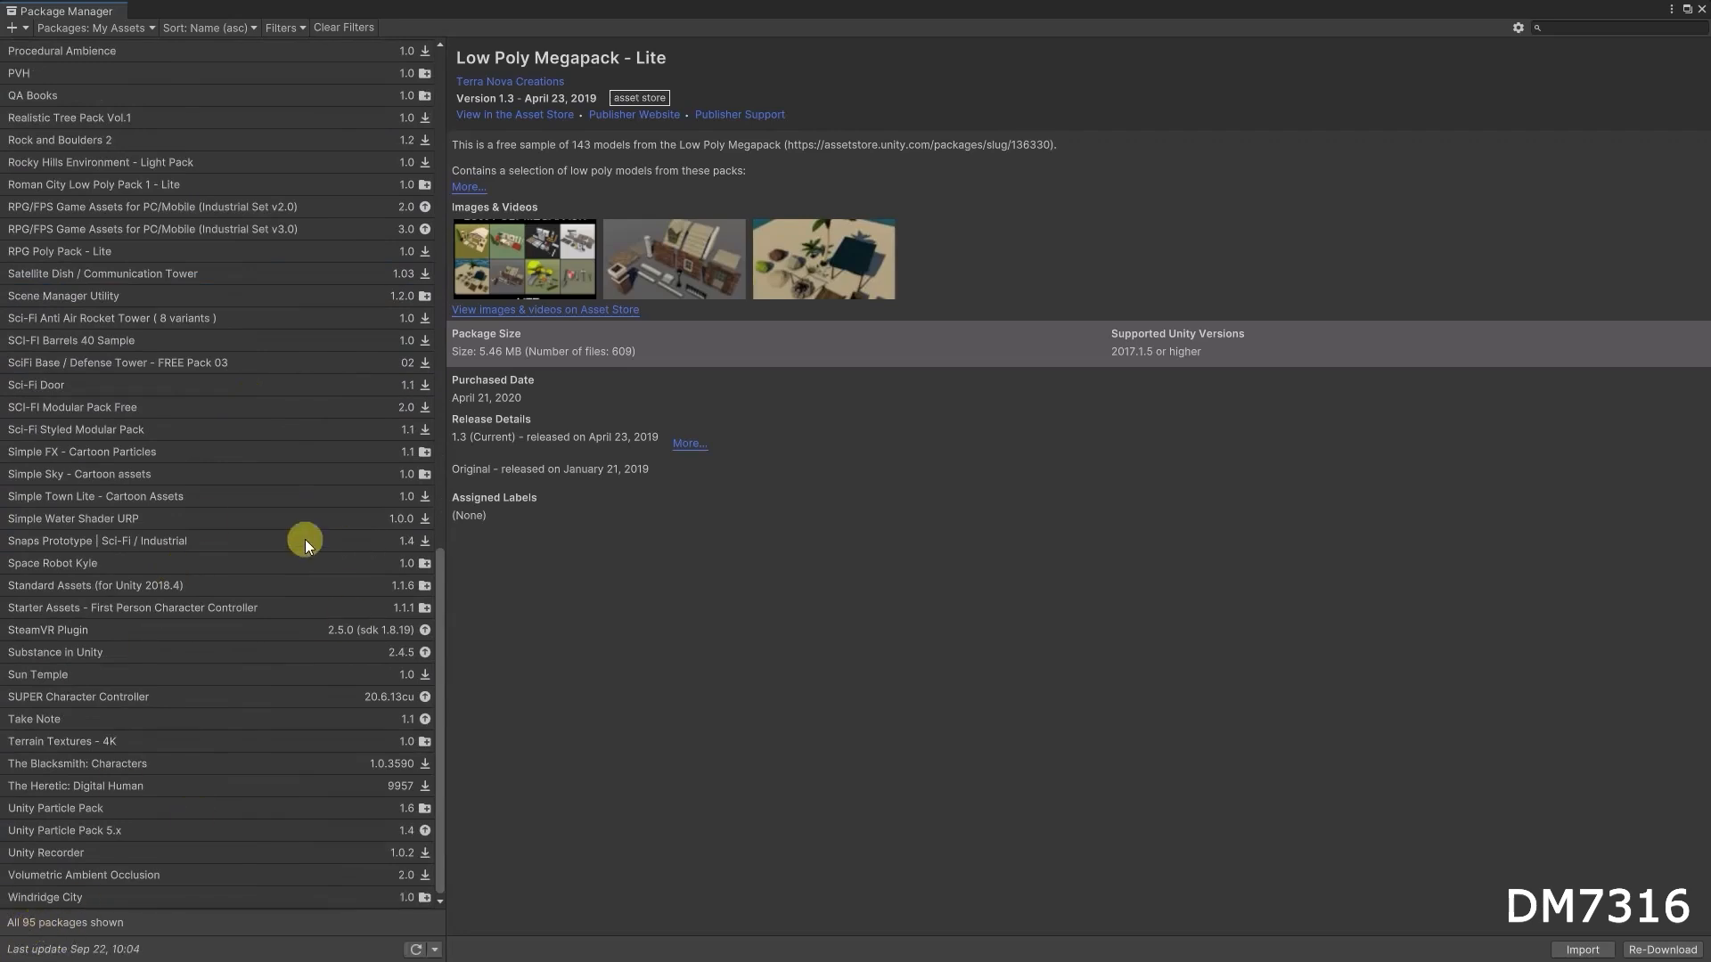
scroll(267, 541, "up", 4)
scroll(158, 477, "up", 9)
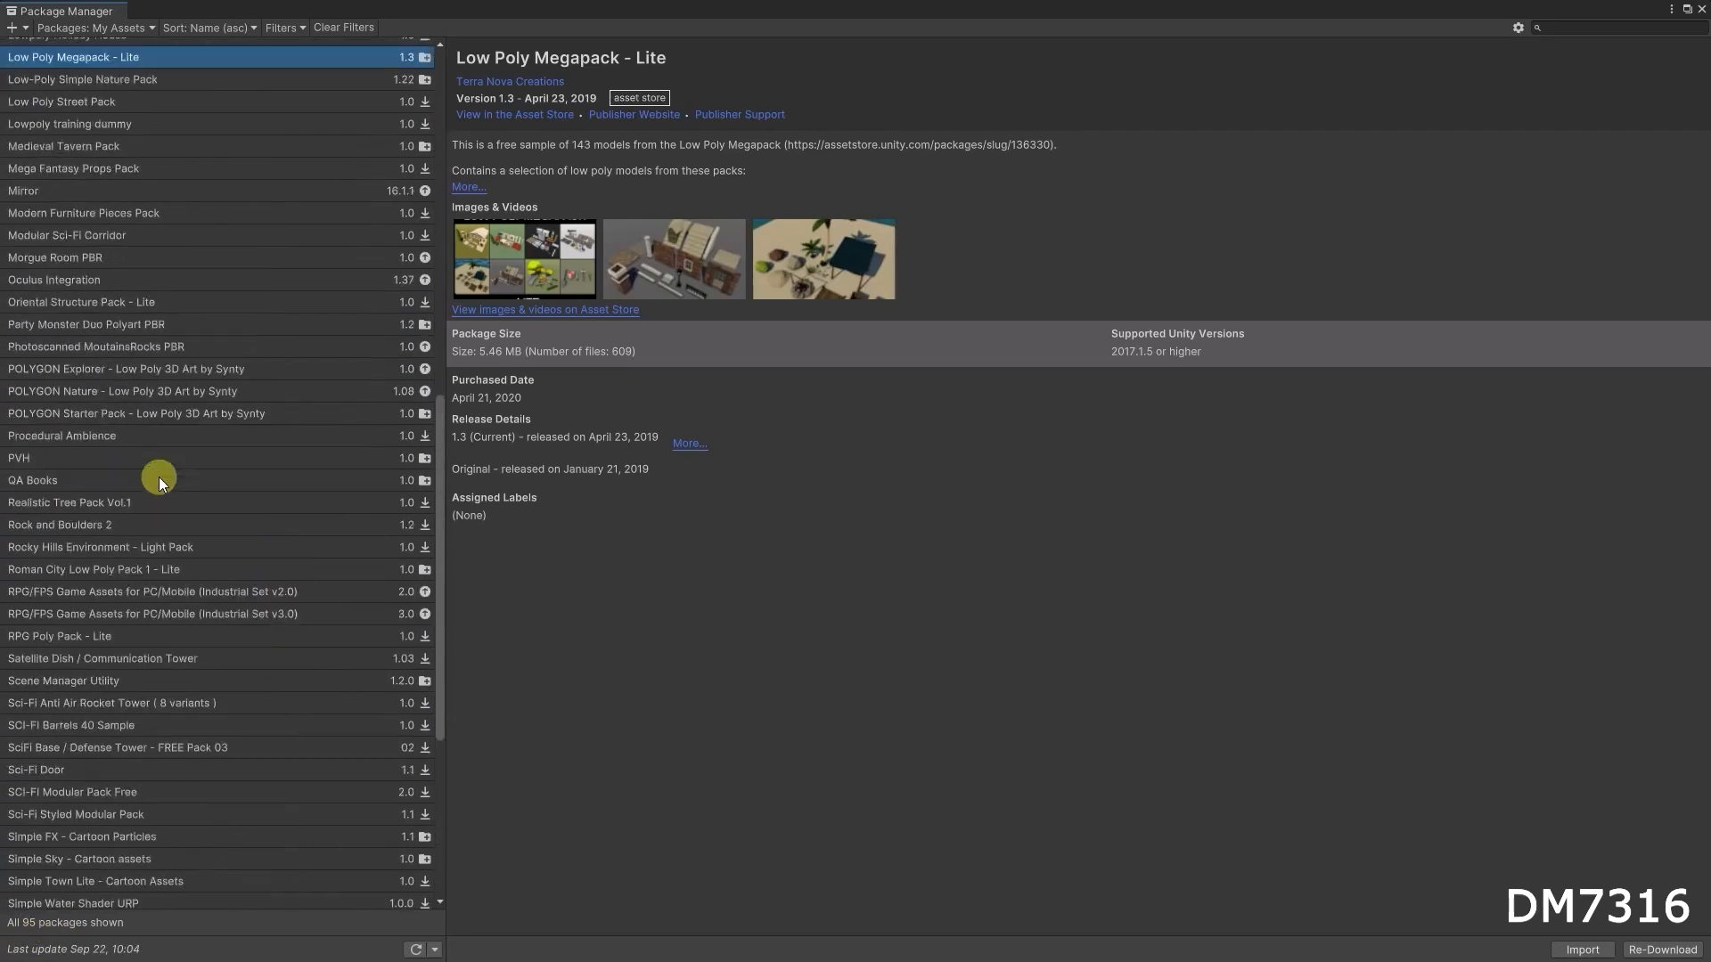
left_click(83, 276)
left_click(89, 296)
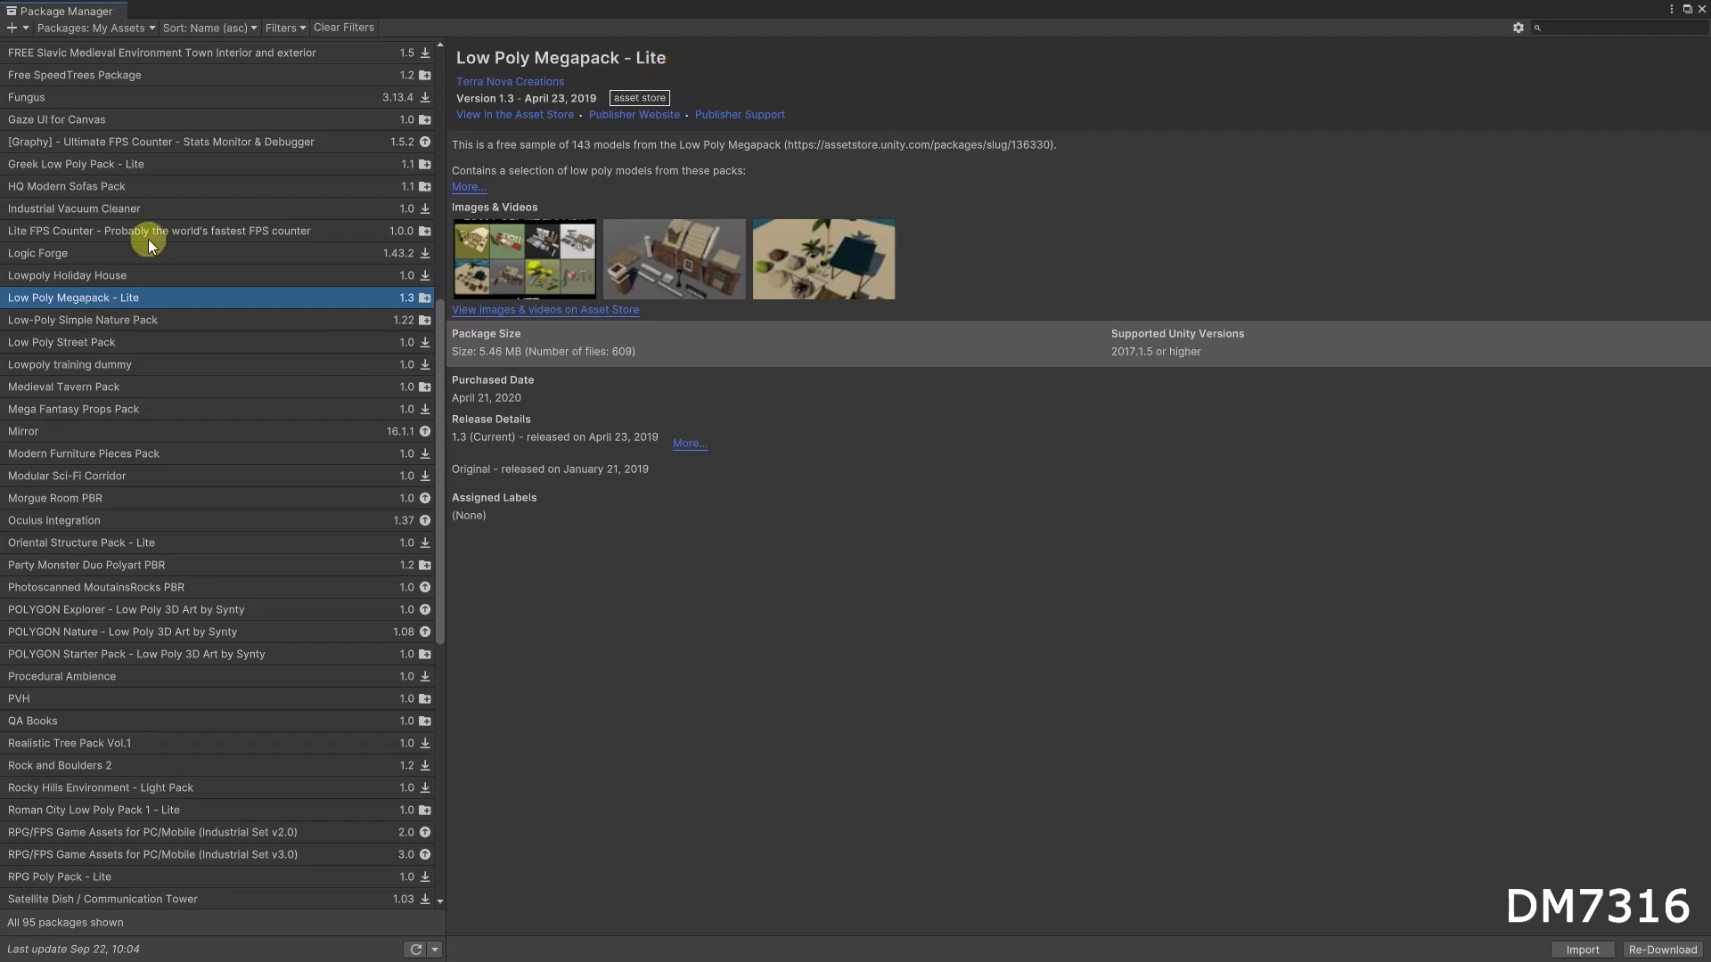
left_click(1663, 950)
left_click(1584, 951)
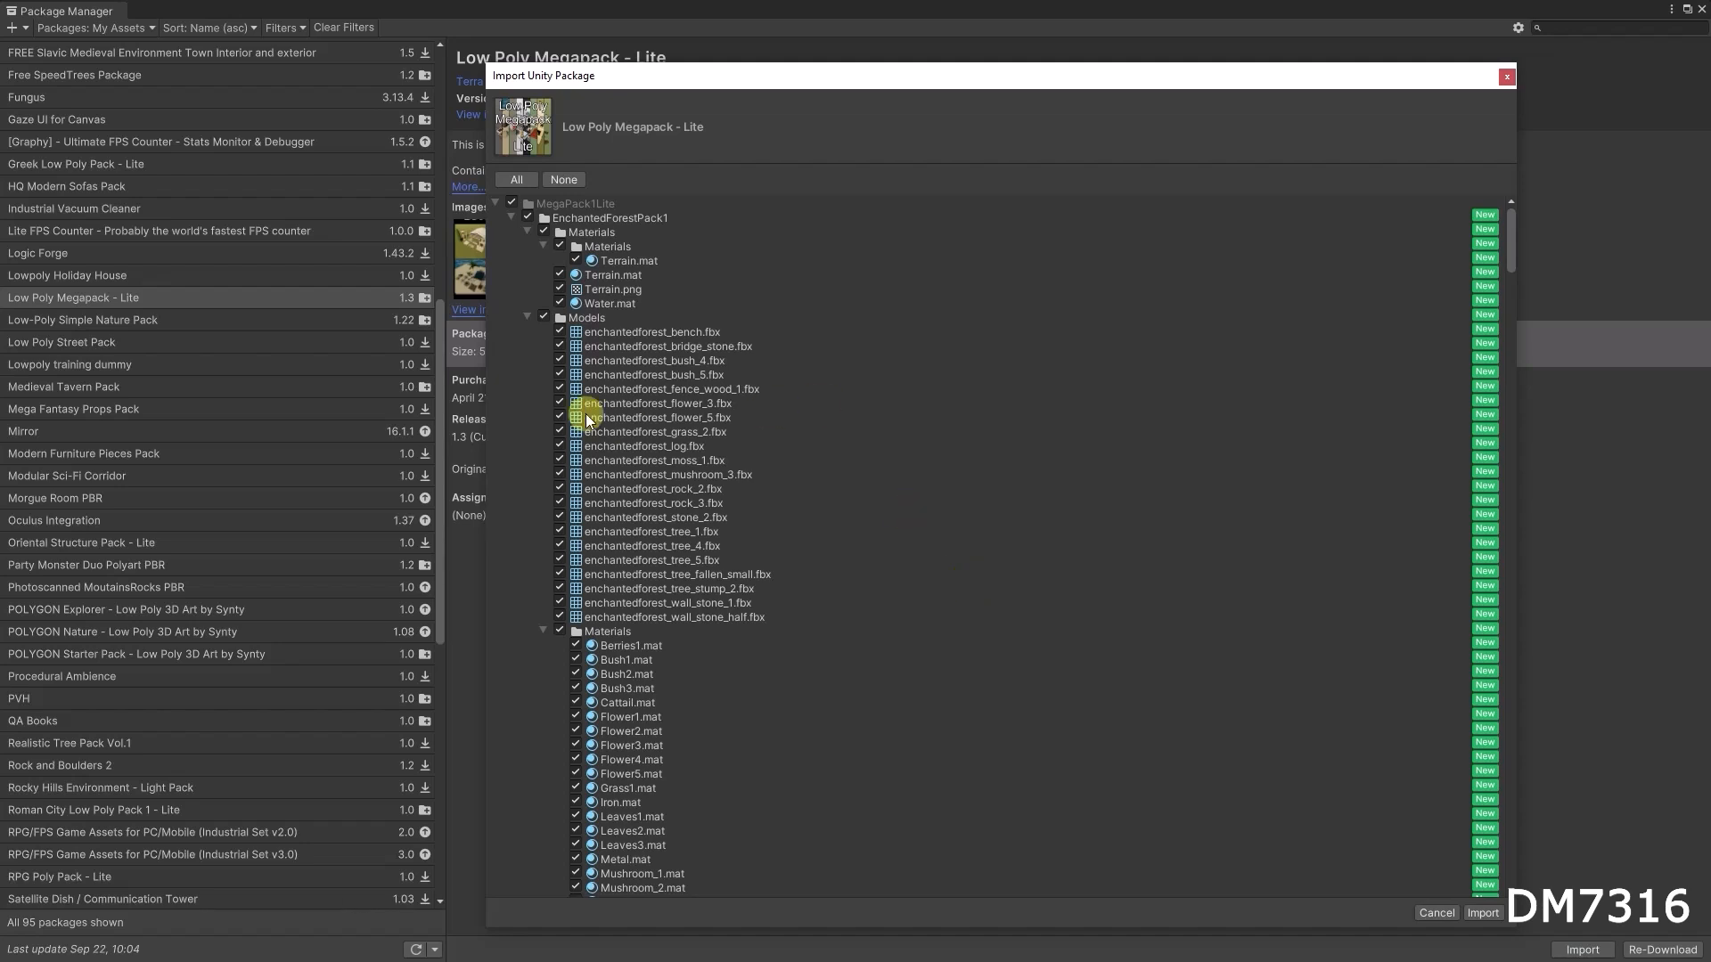
Step: Collapse every pack folder under MegaPack1Lite in the import list, from EnchantedForestPack1 to VictorianPack
left_click(533, 319)
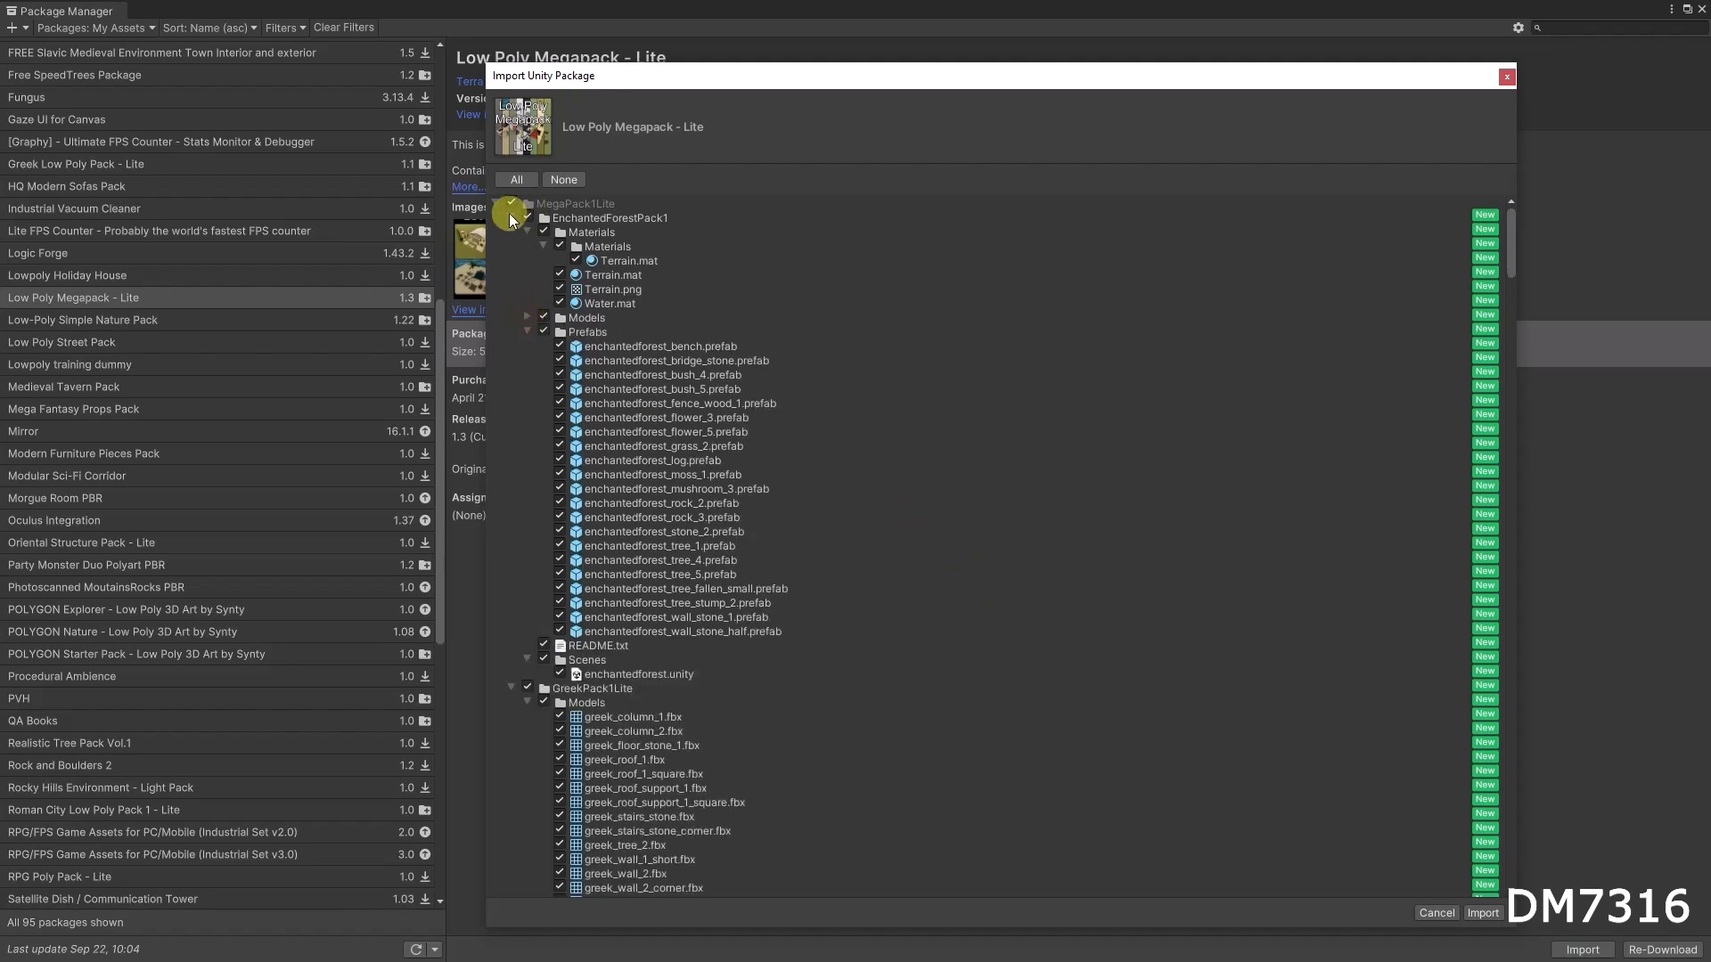
left_click(511, 219)
left_click(511, 231)
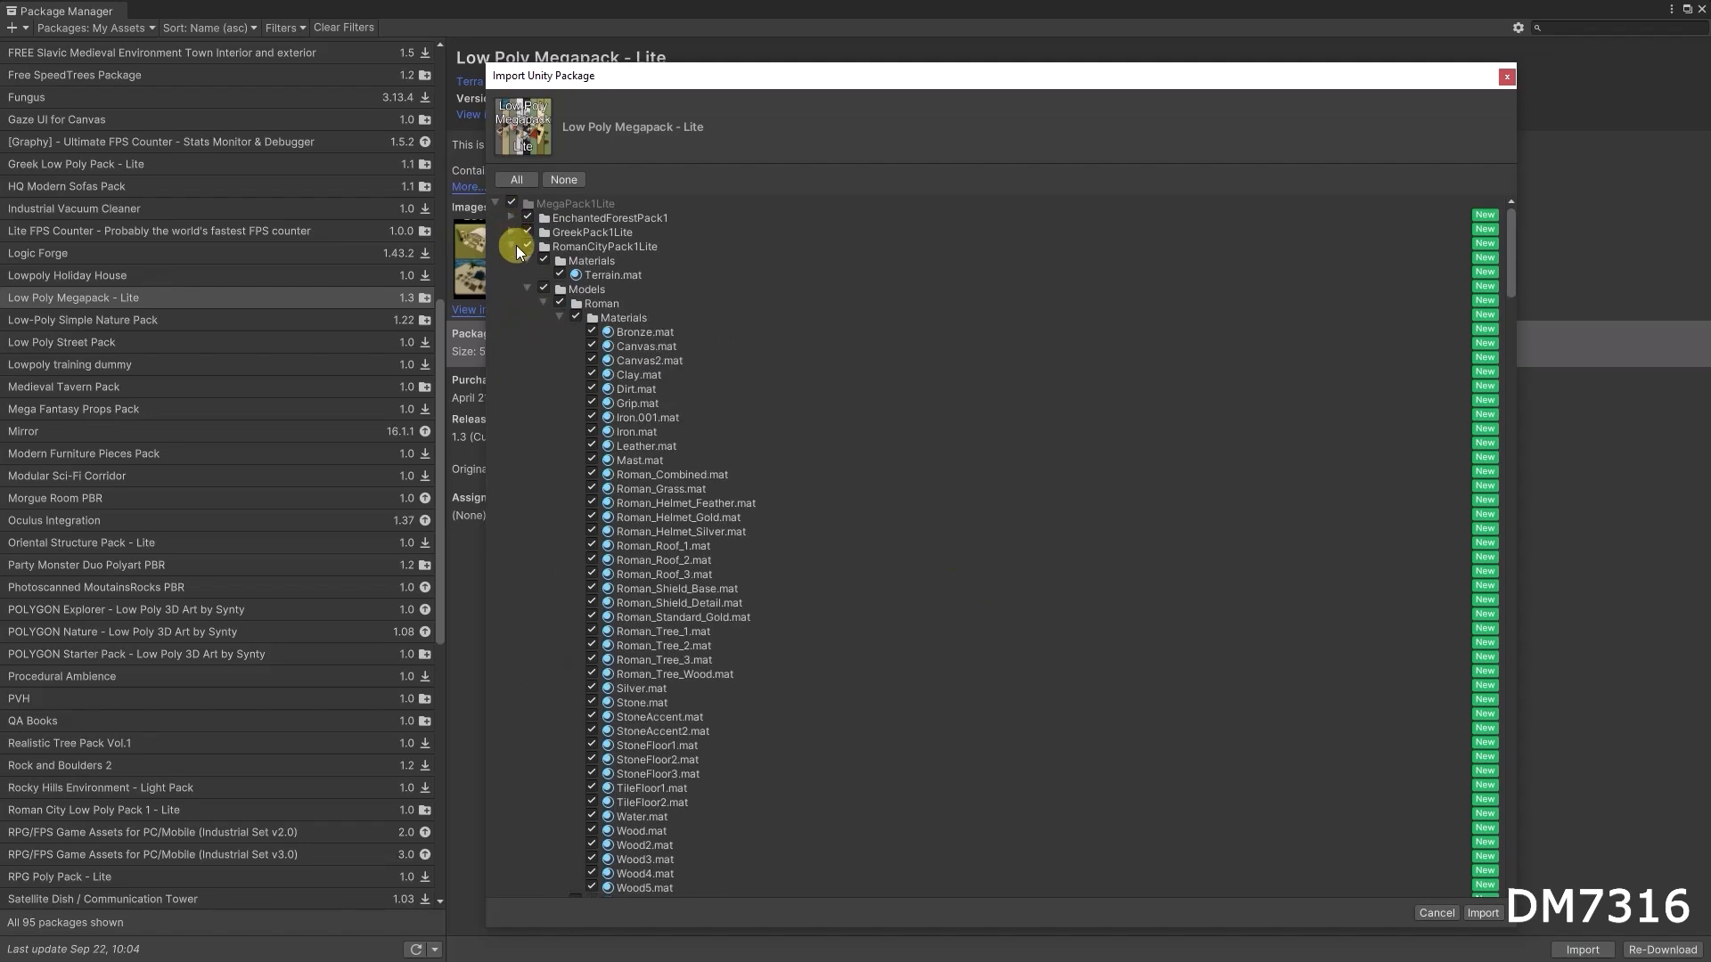
left_click(512, 247)
left_click(512, 261)
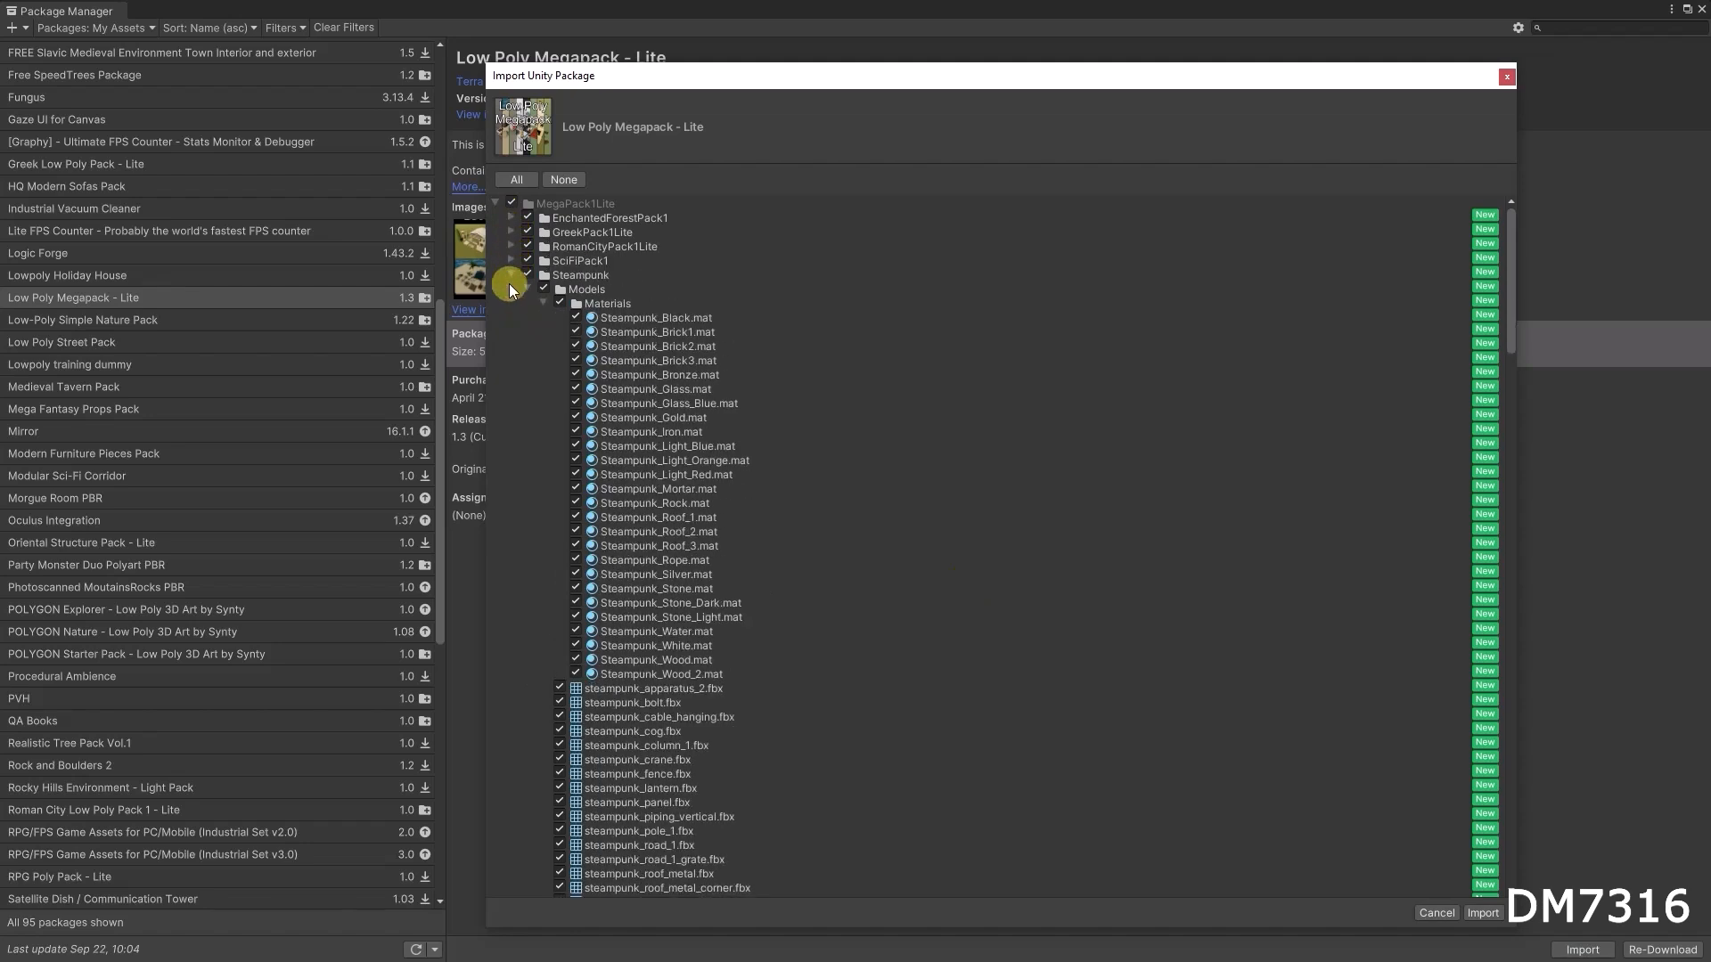
left_click(511, 276)
left_click(513, 290)
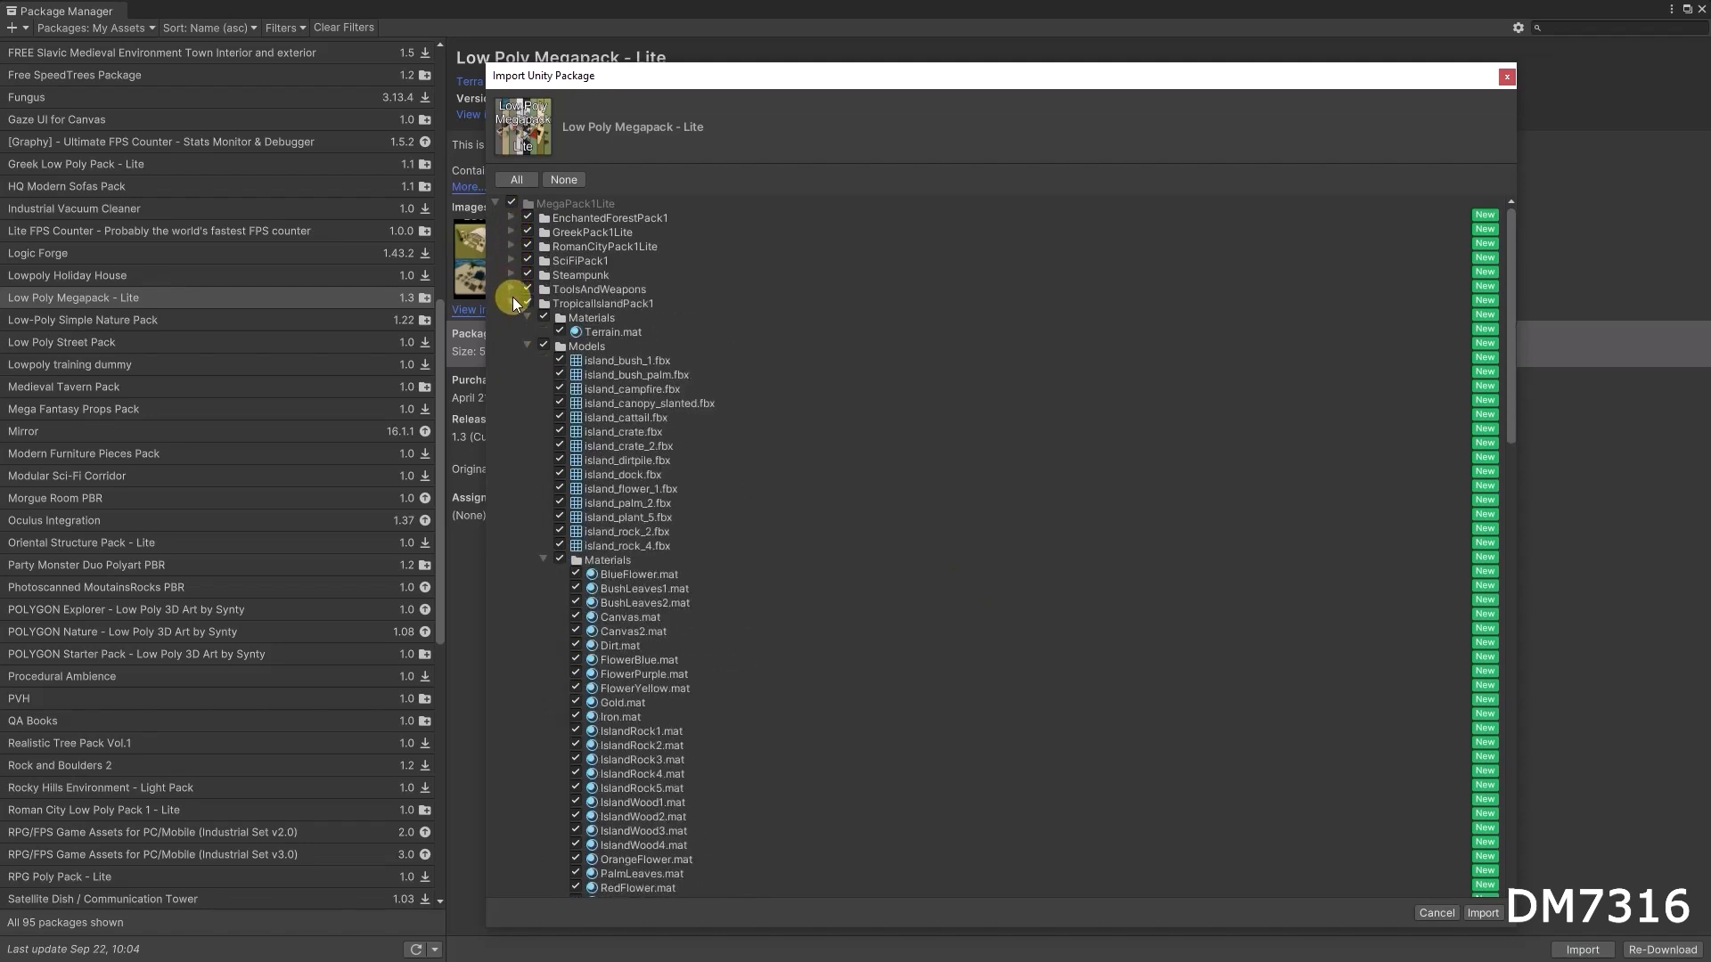
left_click(513, 304)
left_click(511, 318)
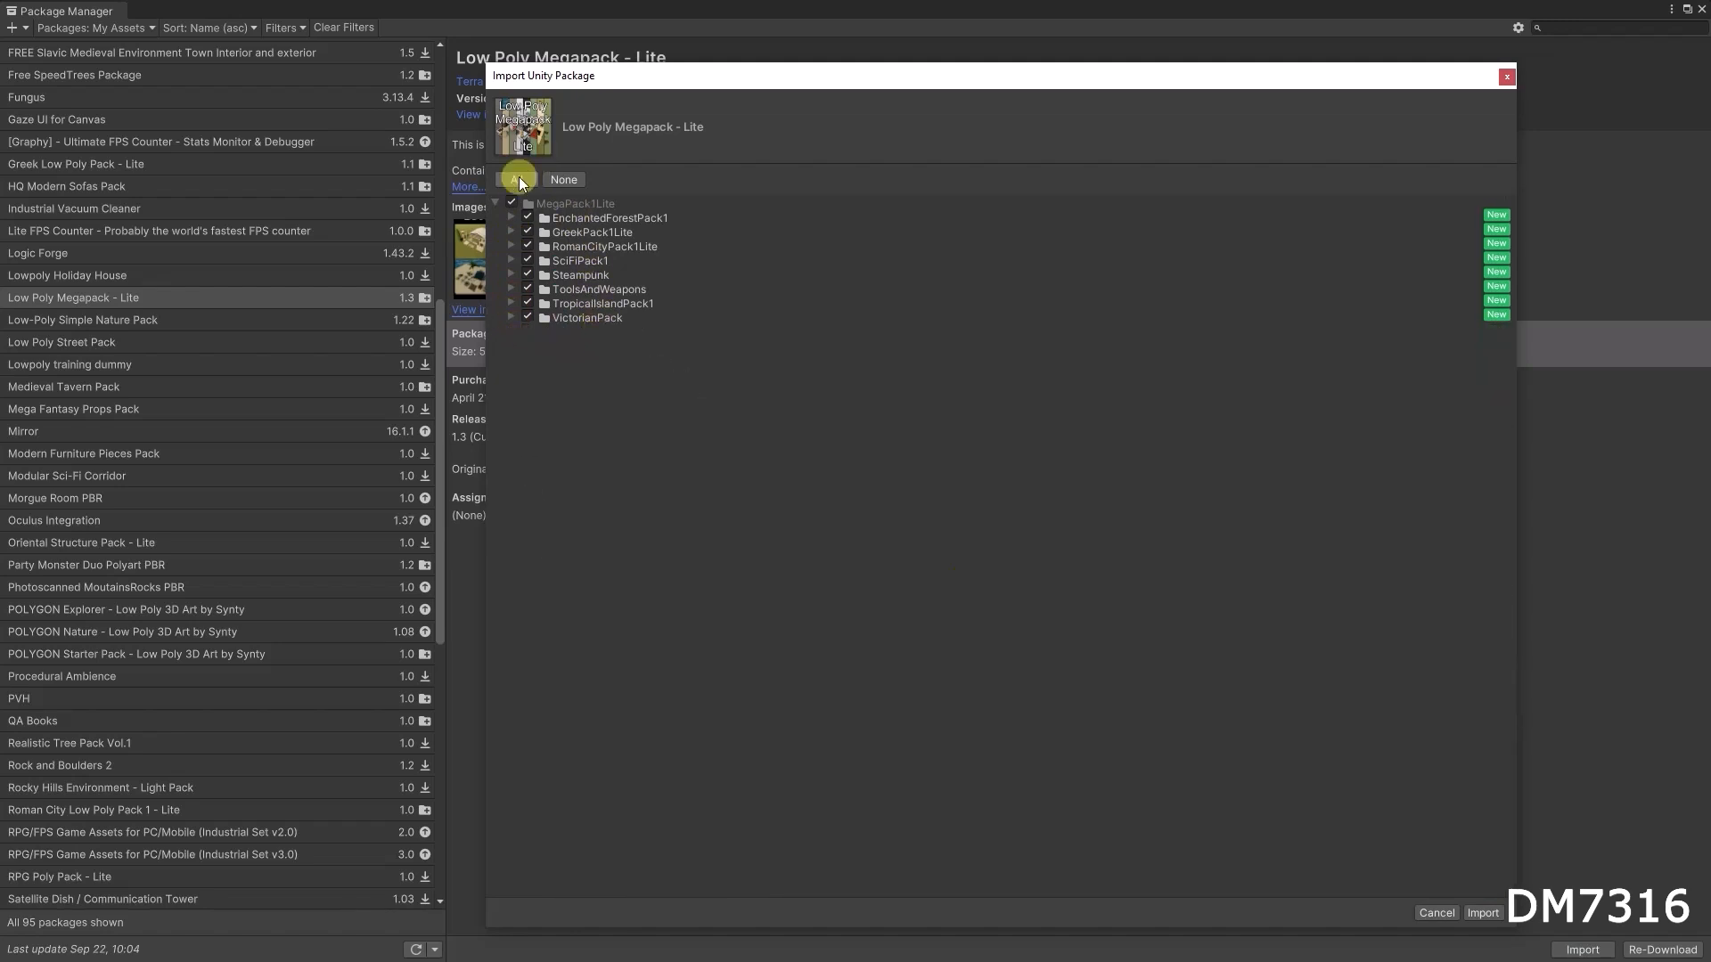
Step: Import all the listed contents of Low Poly Megapack - Lite and close the Package Manager
left_click(1485, 909)
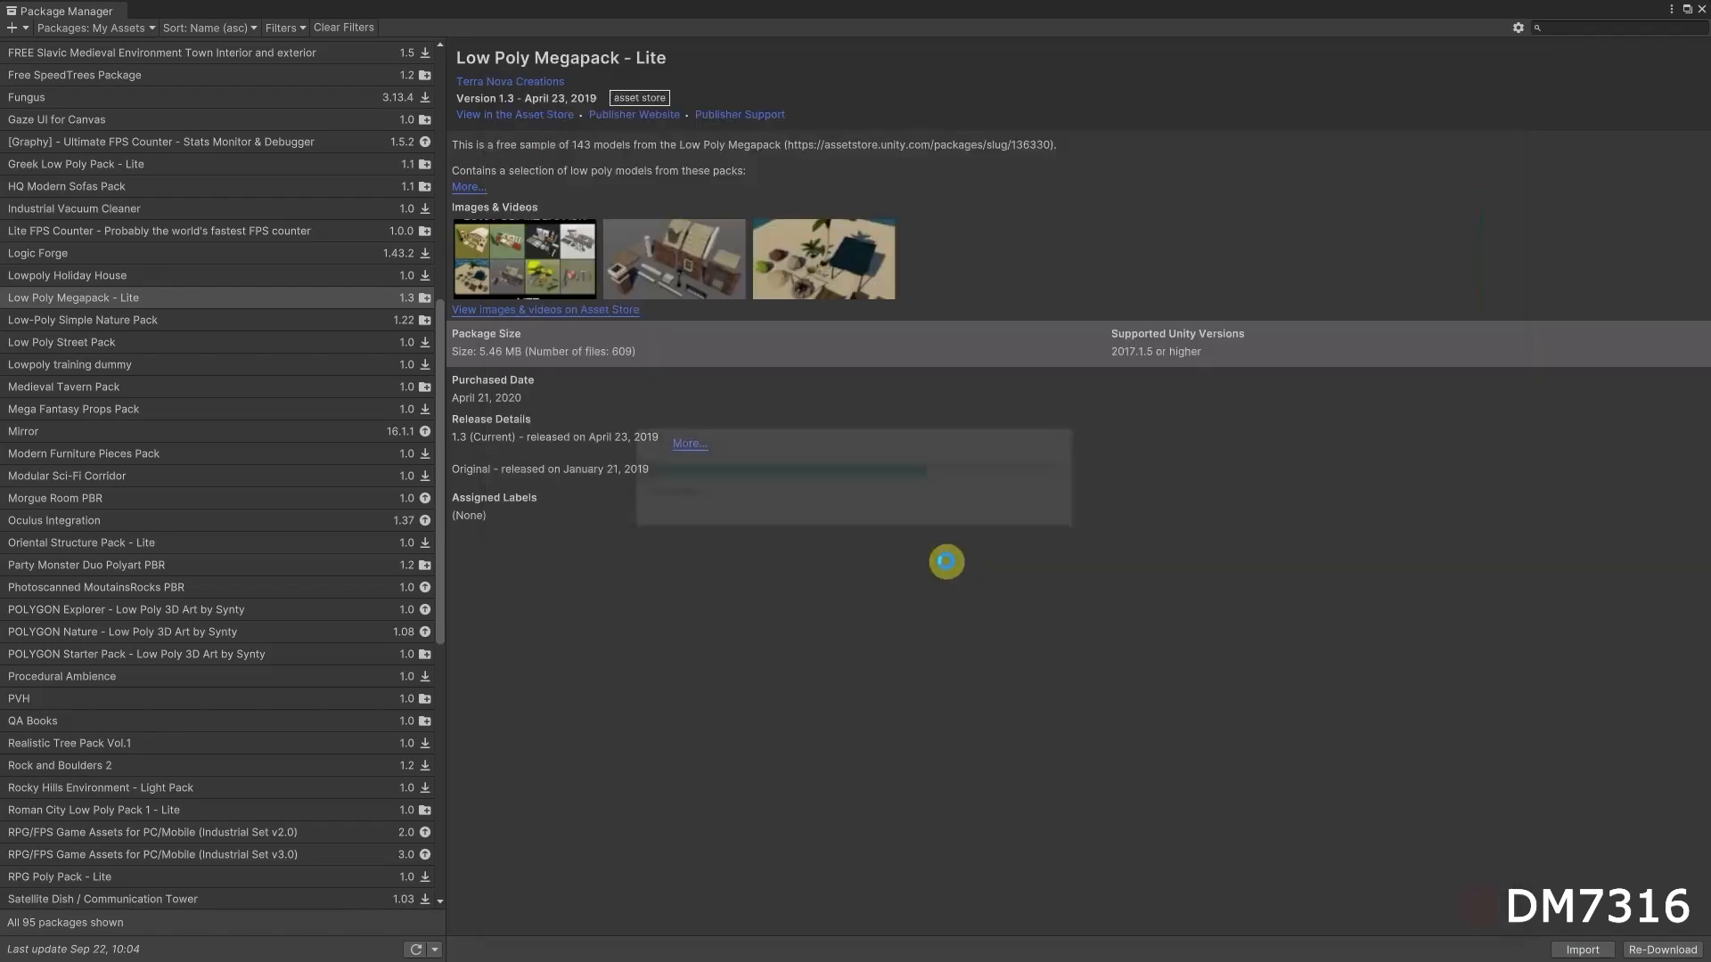
left_click(1701, 9)
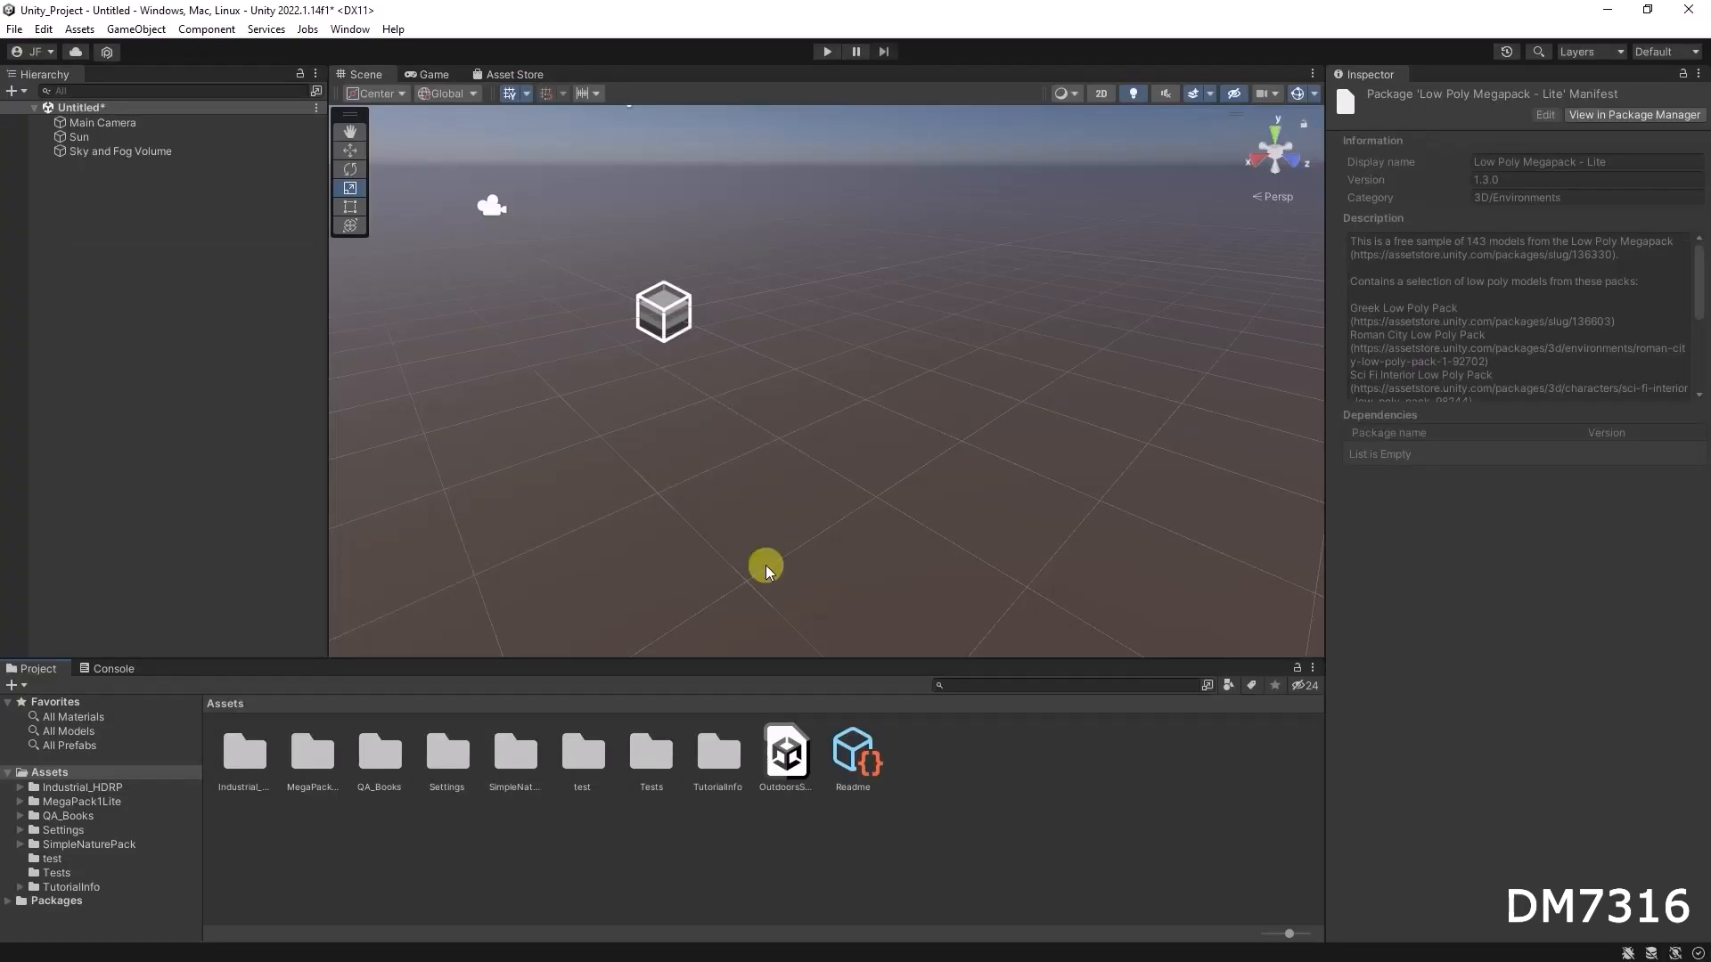
Step: Look into the SimpleNaturePack folder and its subfolders, then collapse it again
left_click(82, 845)
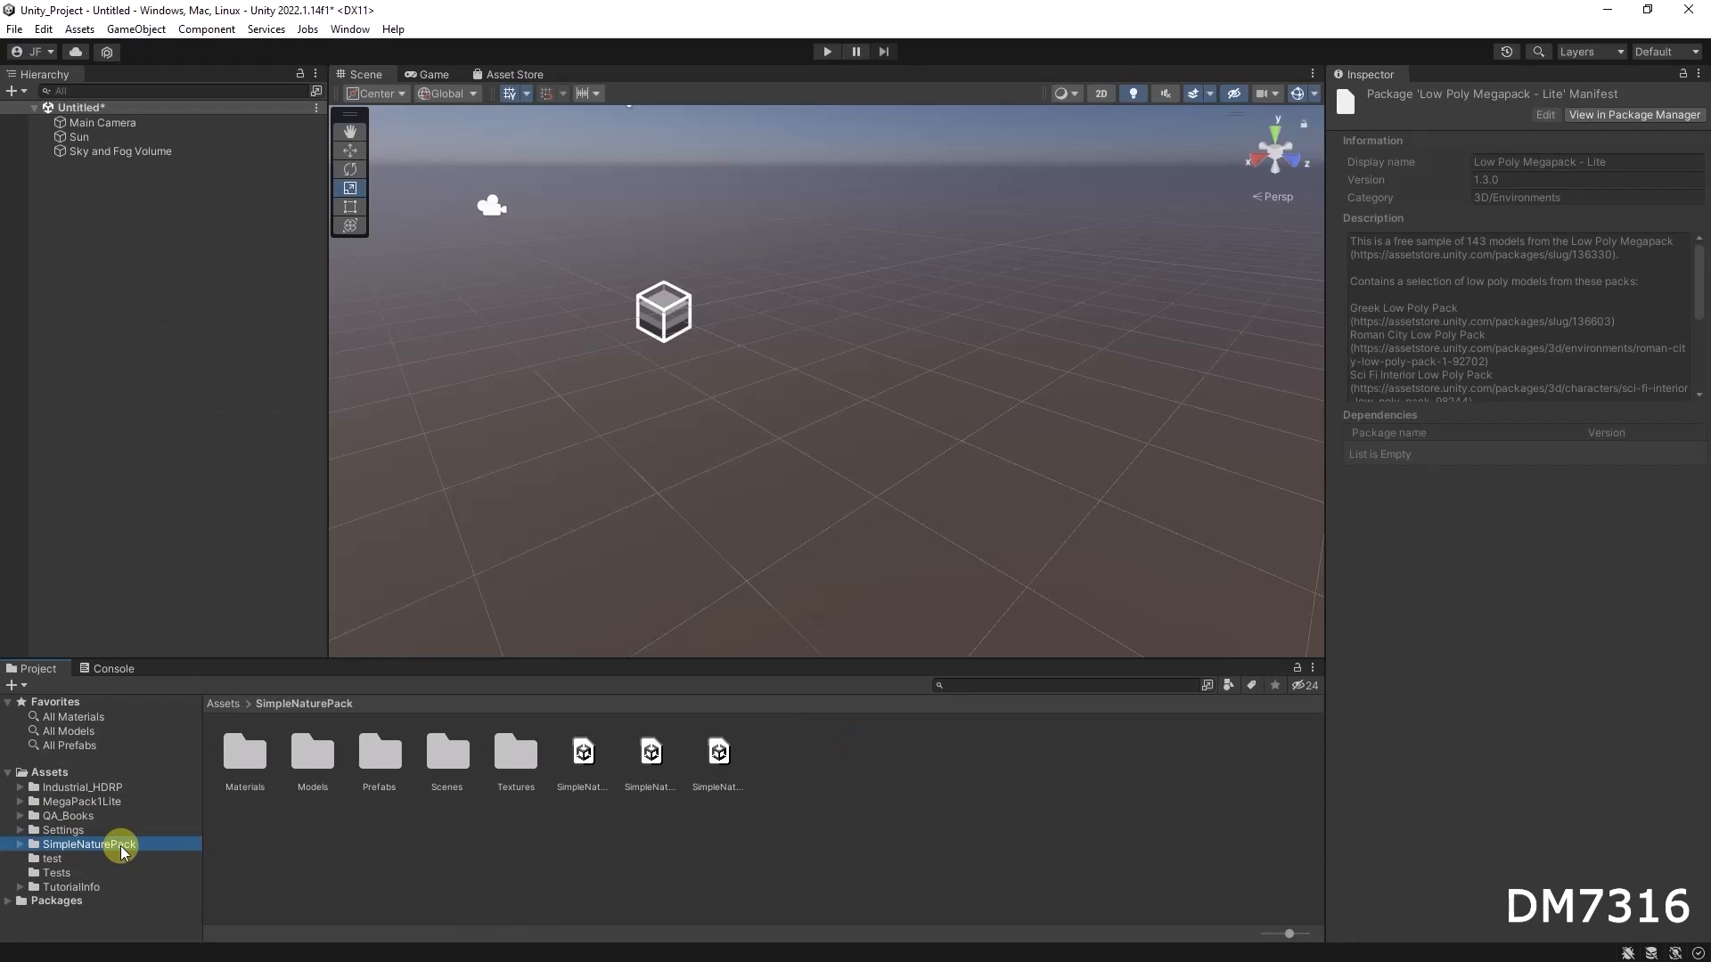
left_click(23, 844)
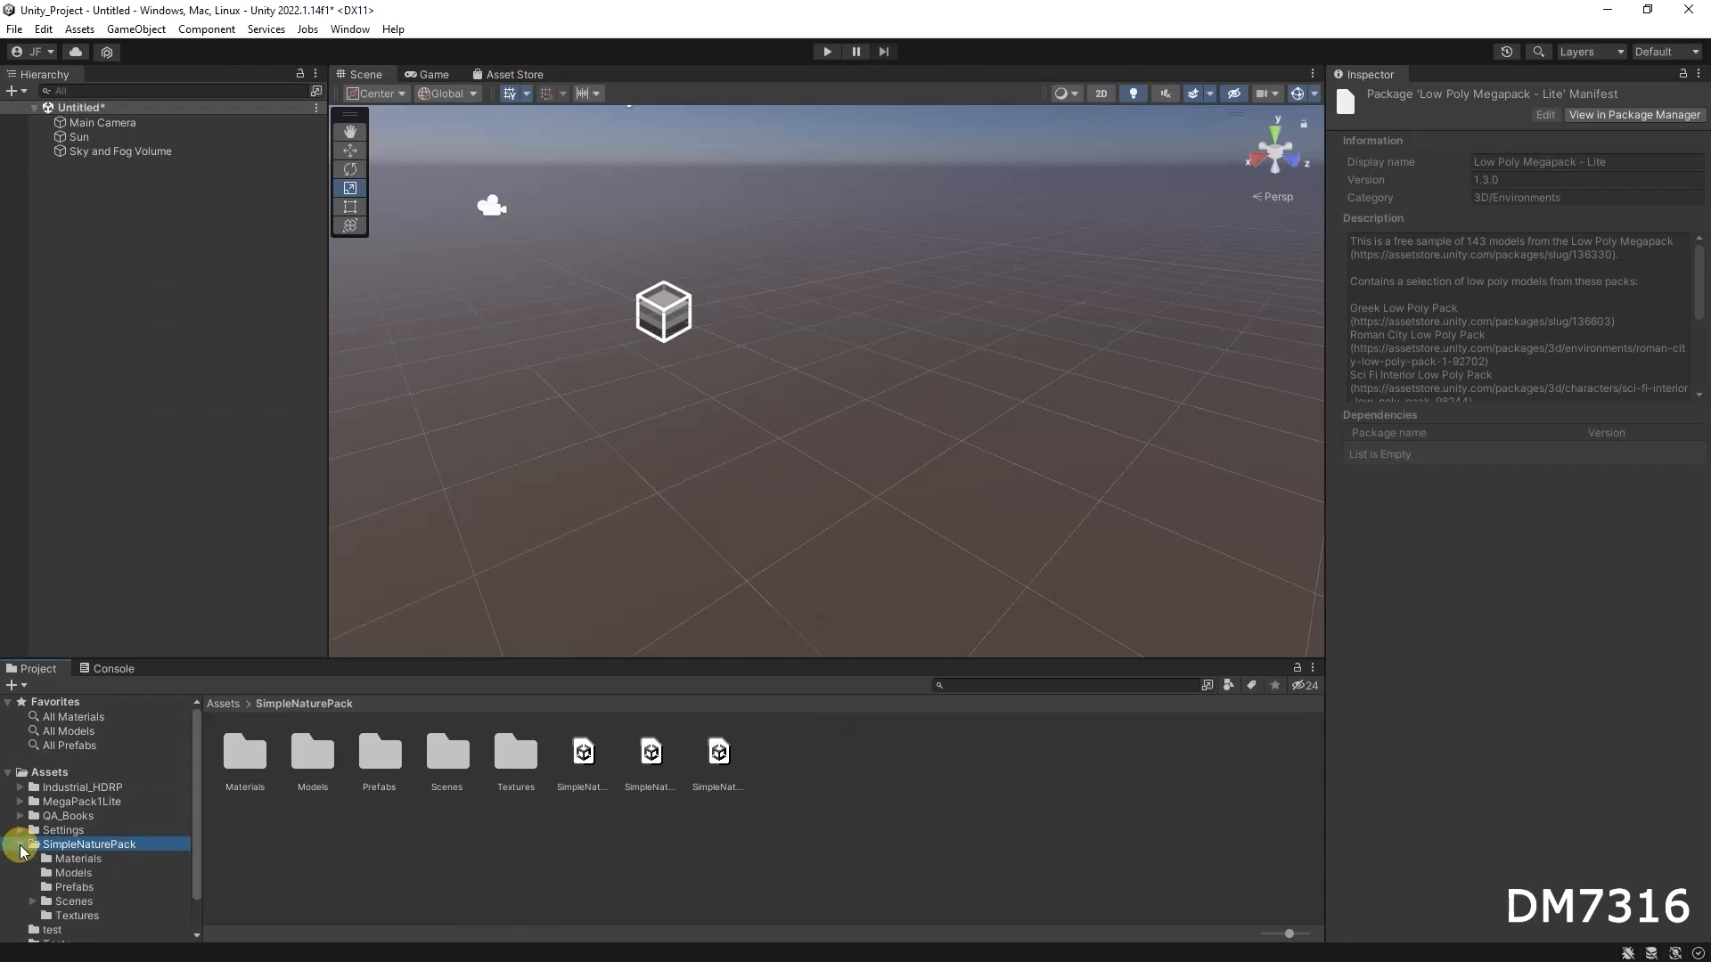
left_click(21, 845)
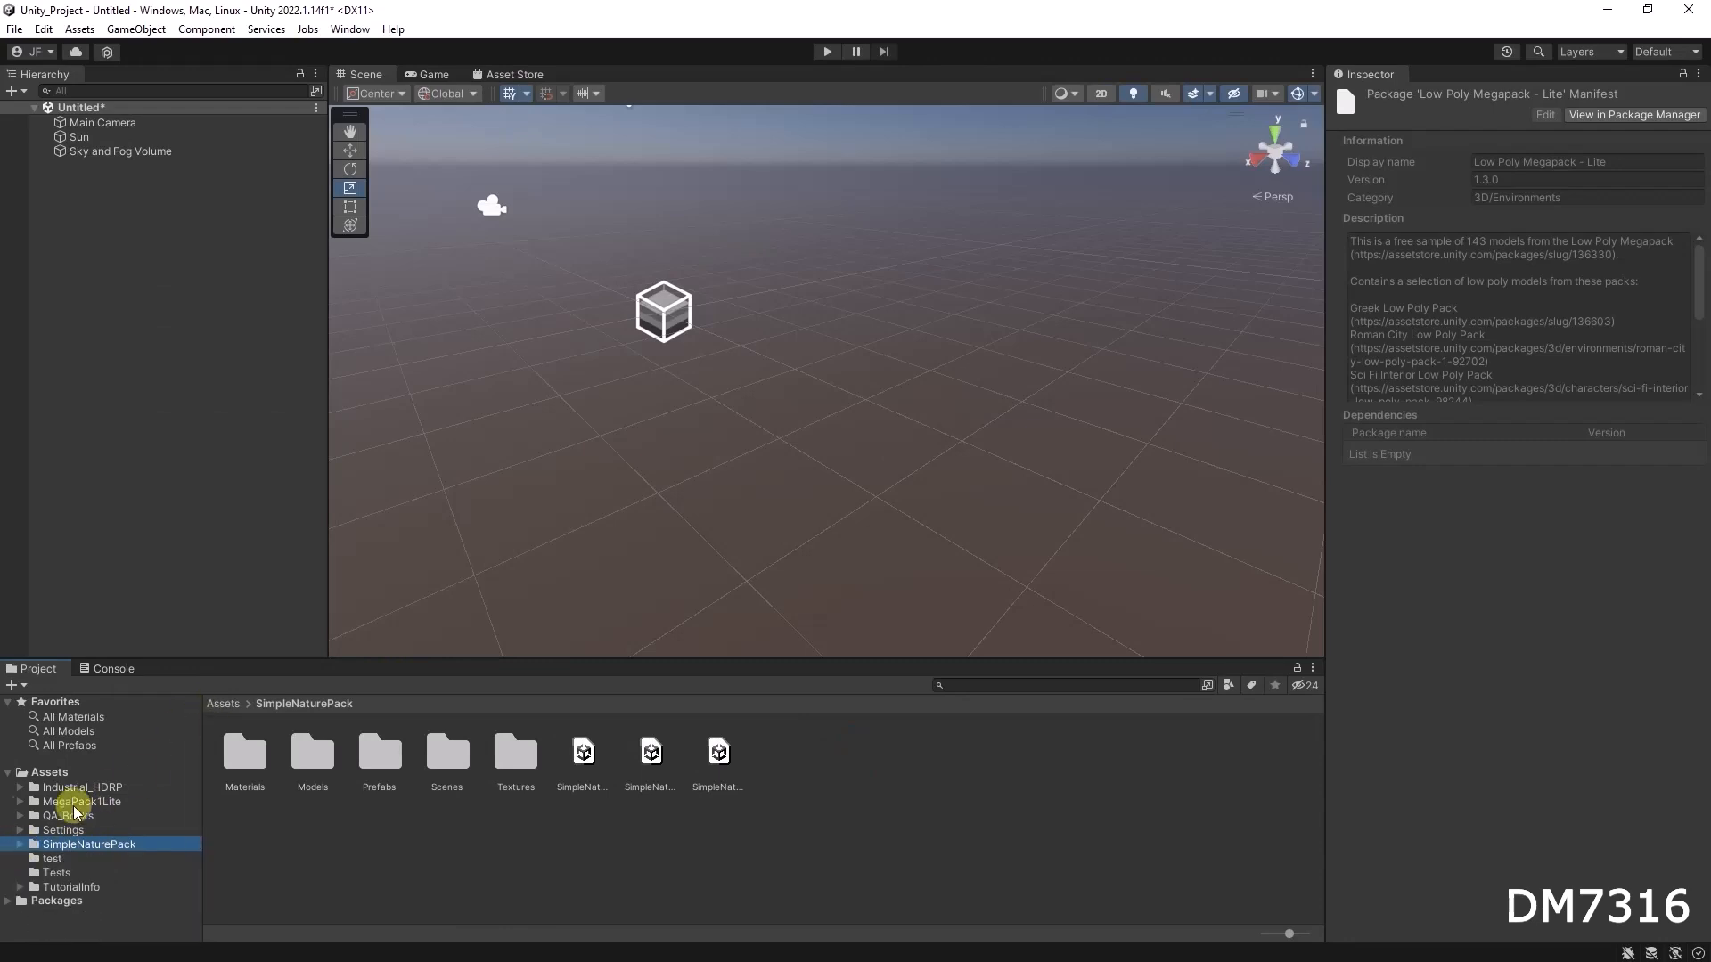
Step: Open and expand the MegaPack1Lite folder, and make the project's asset area taller to fit its subfolders
left_click(24, 803)
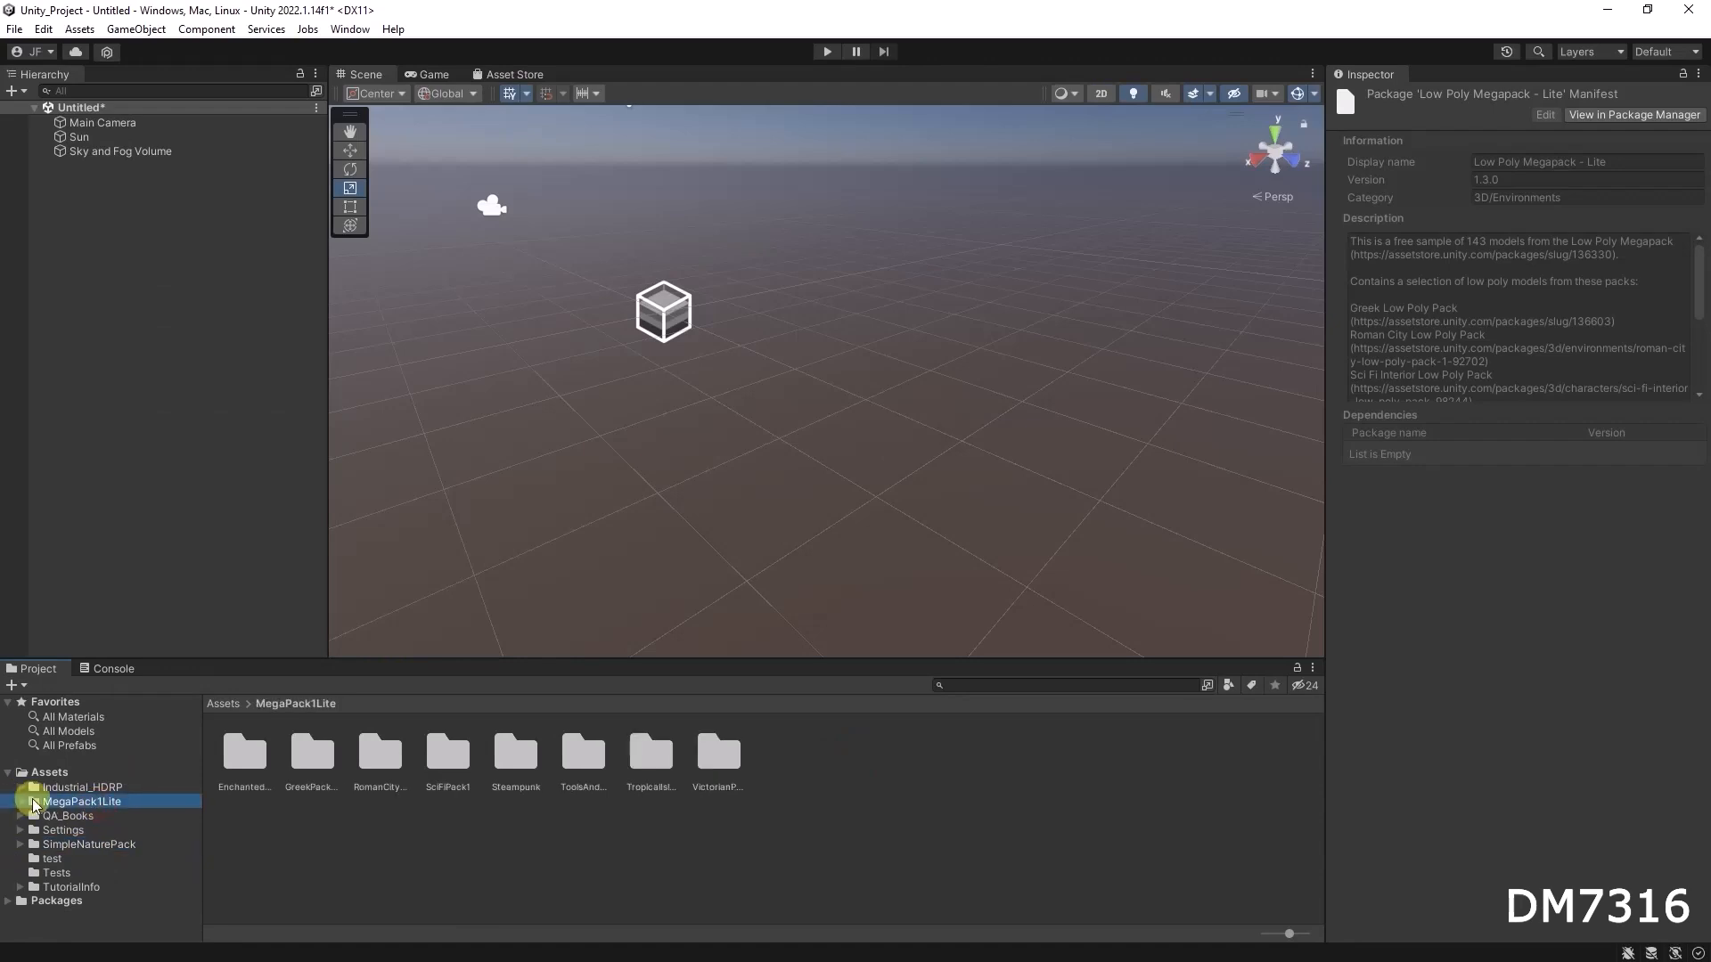
left_click(20, 803)
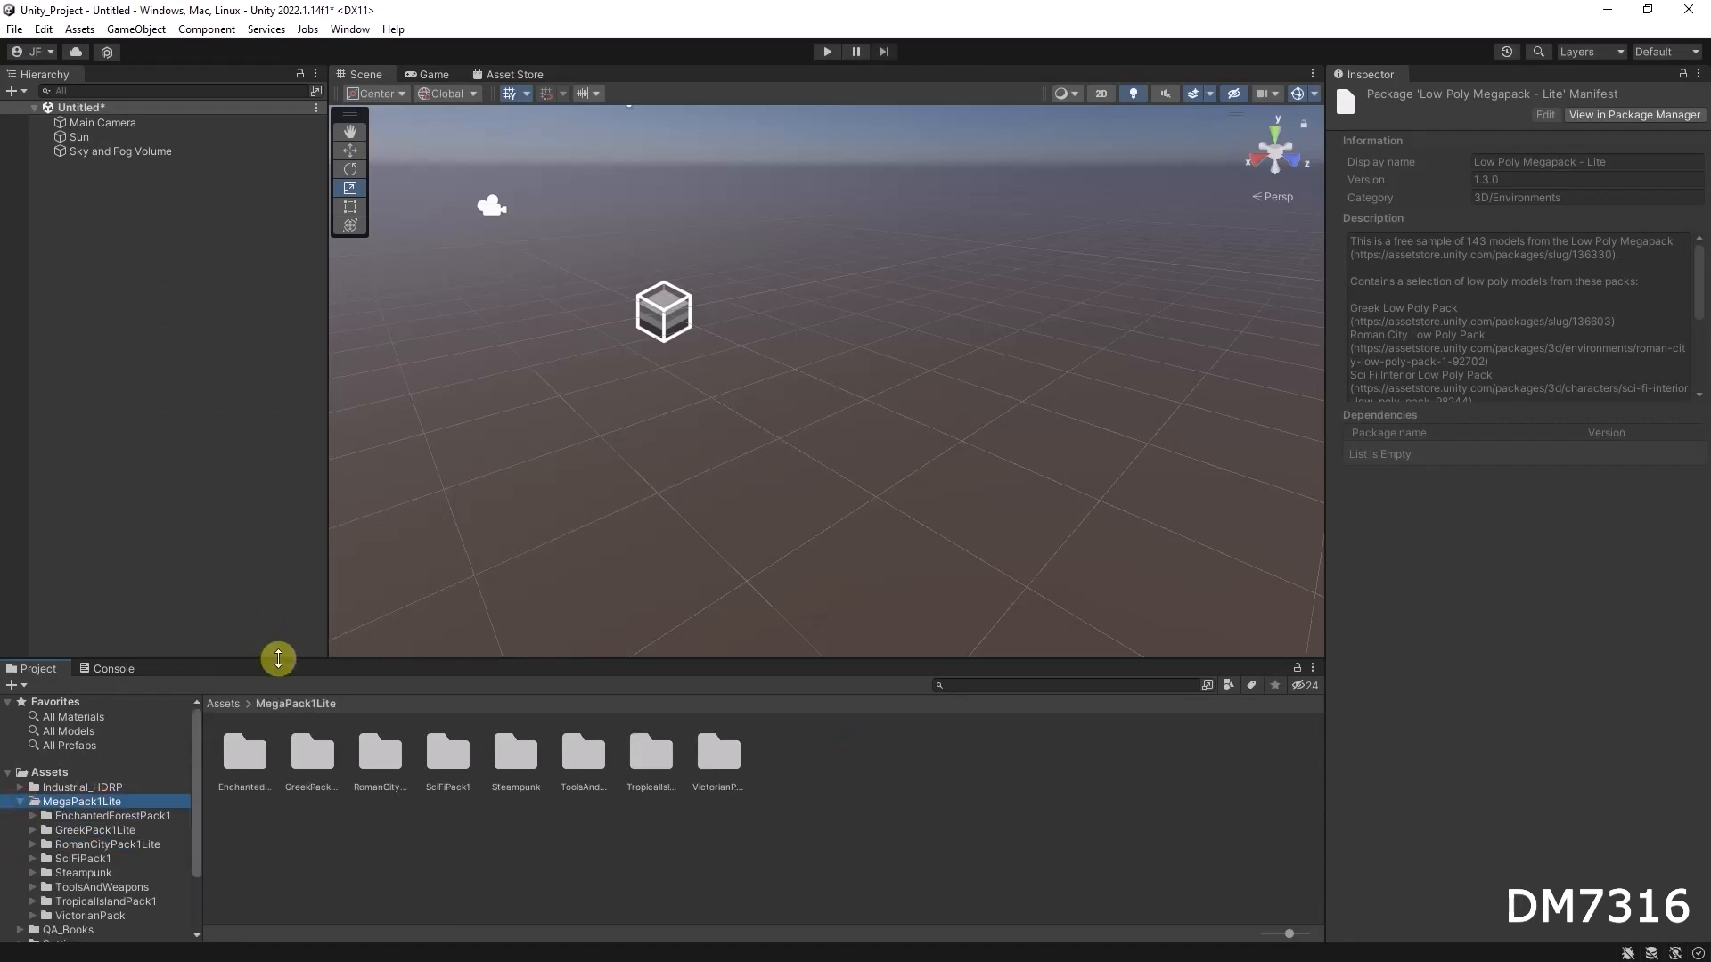
left_click_drag(275, 658, 317, 559)
Step: Look through the MegaPack1Lite packs, including GreekPack1Lite, RomanCityPack1Lite, SciFiPack1 and Steampunk
left_click(89, 729)
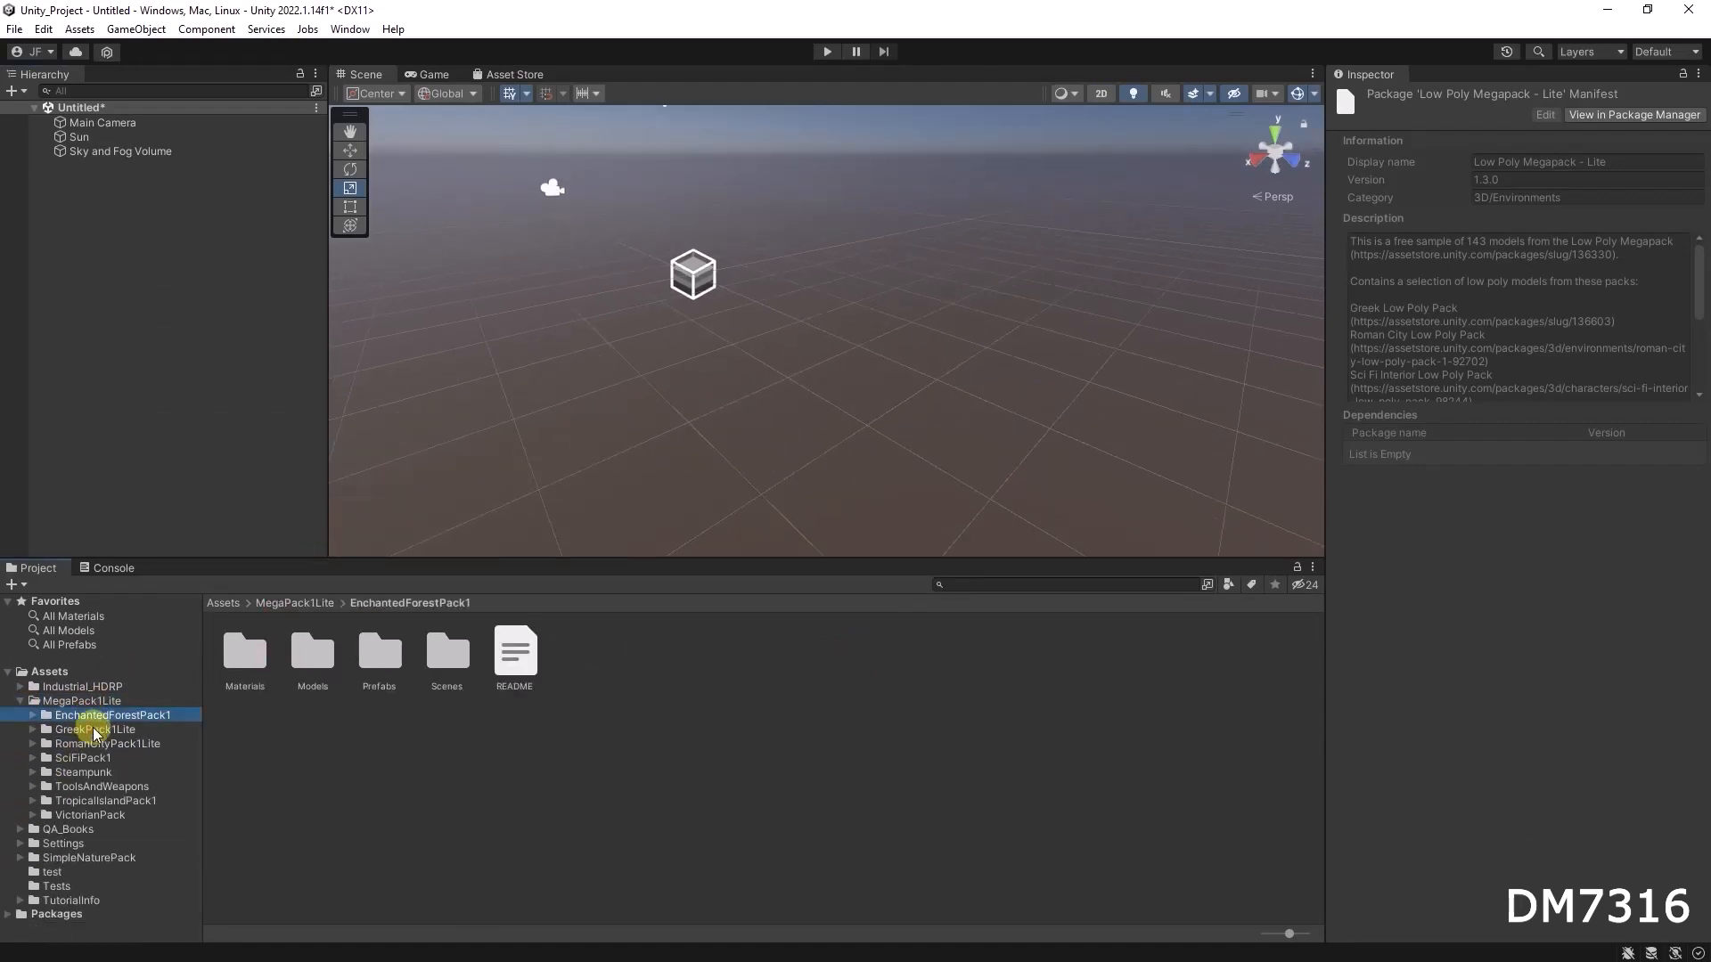
left_click(33, 729)
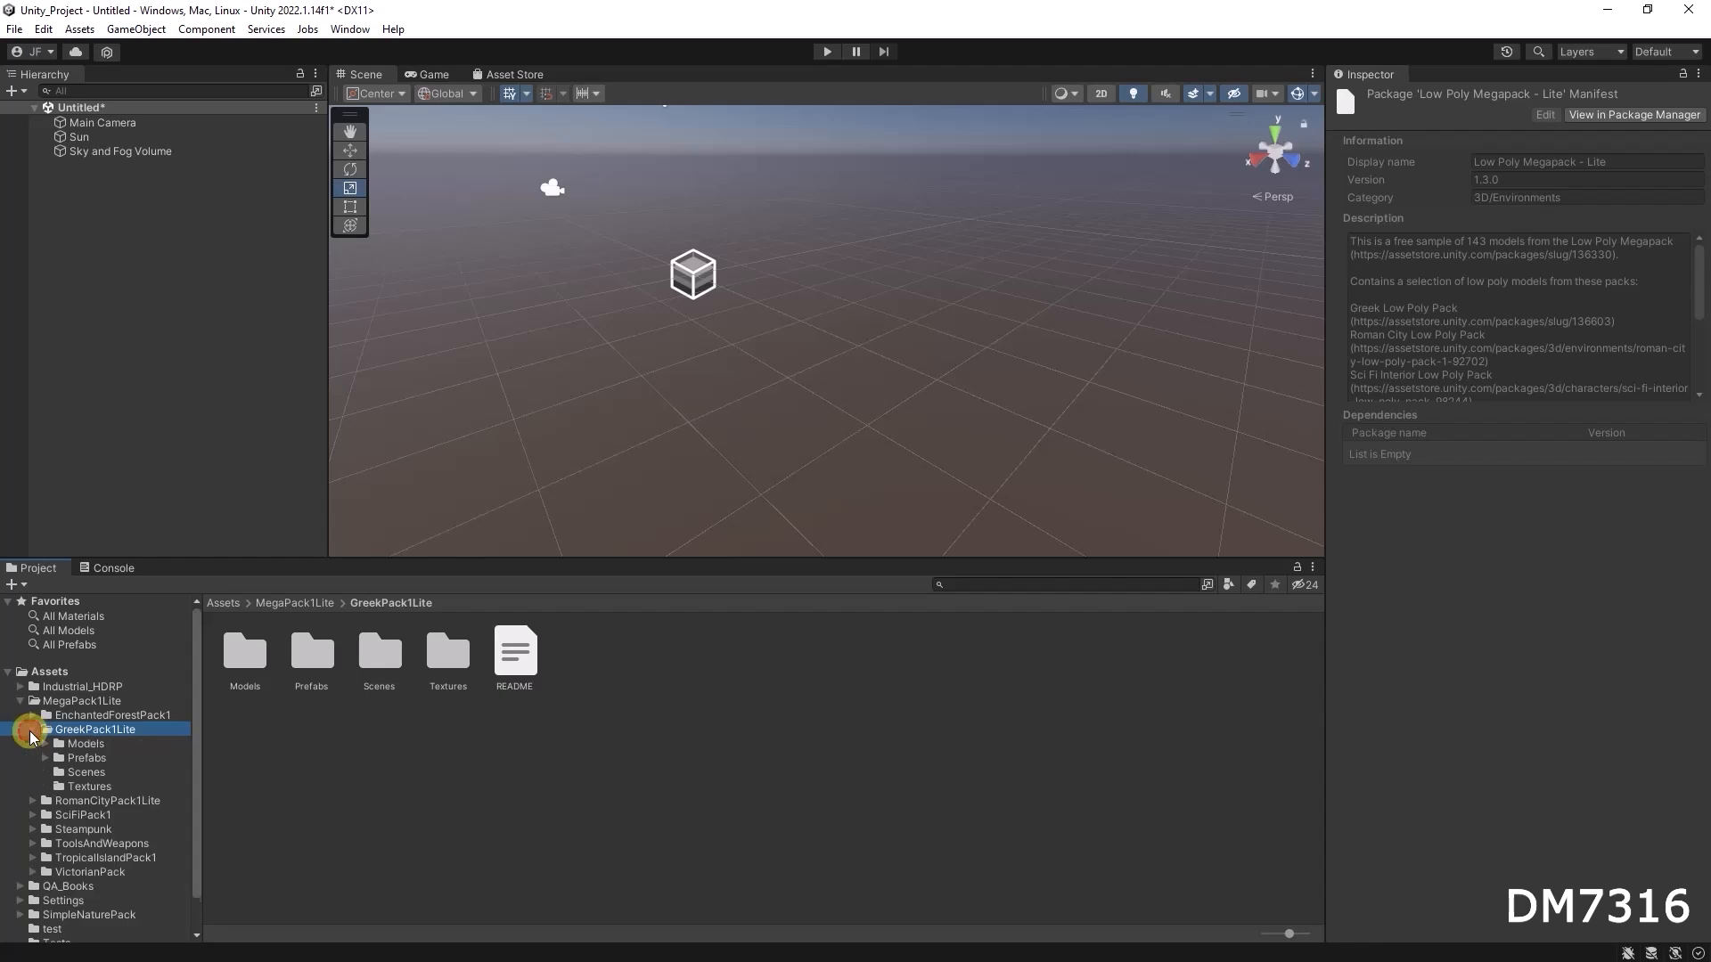
left_click(33, 729)
left_click(87, 745)
left_click(93, 758)
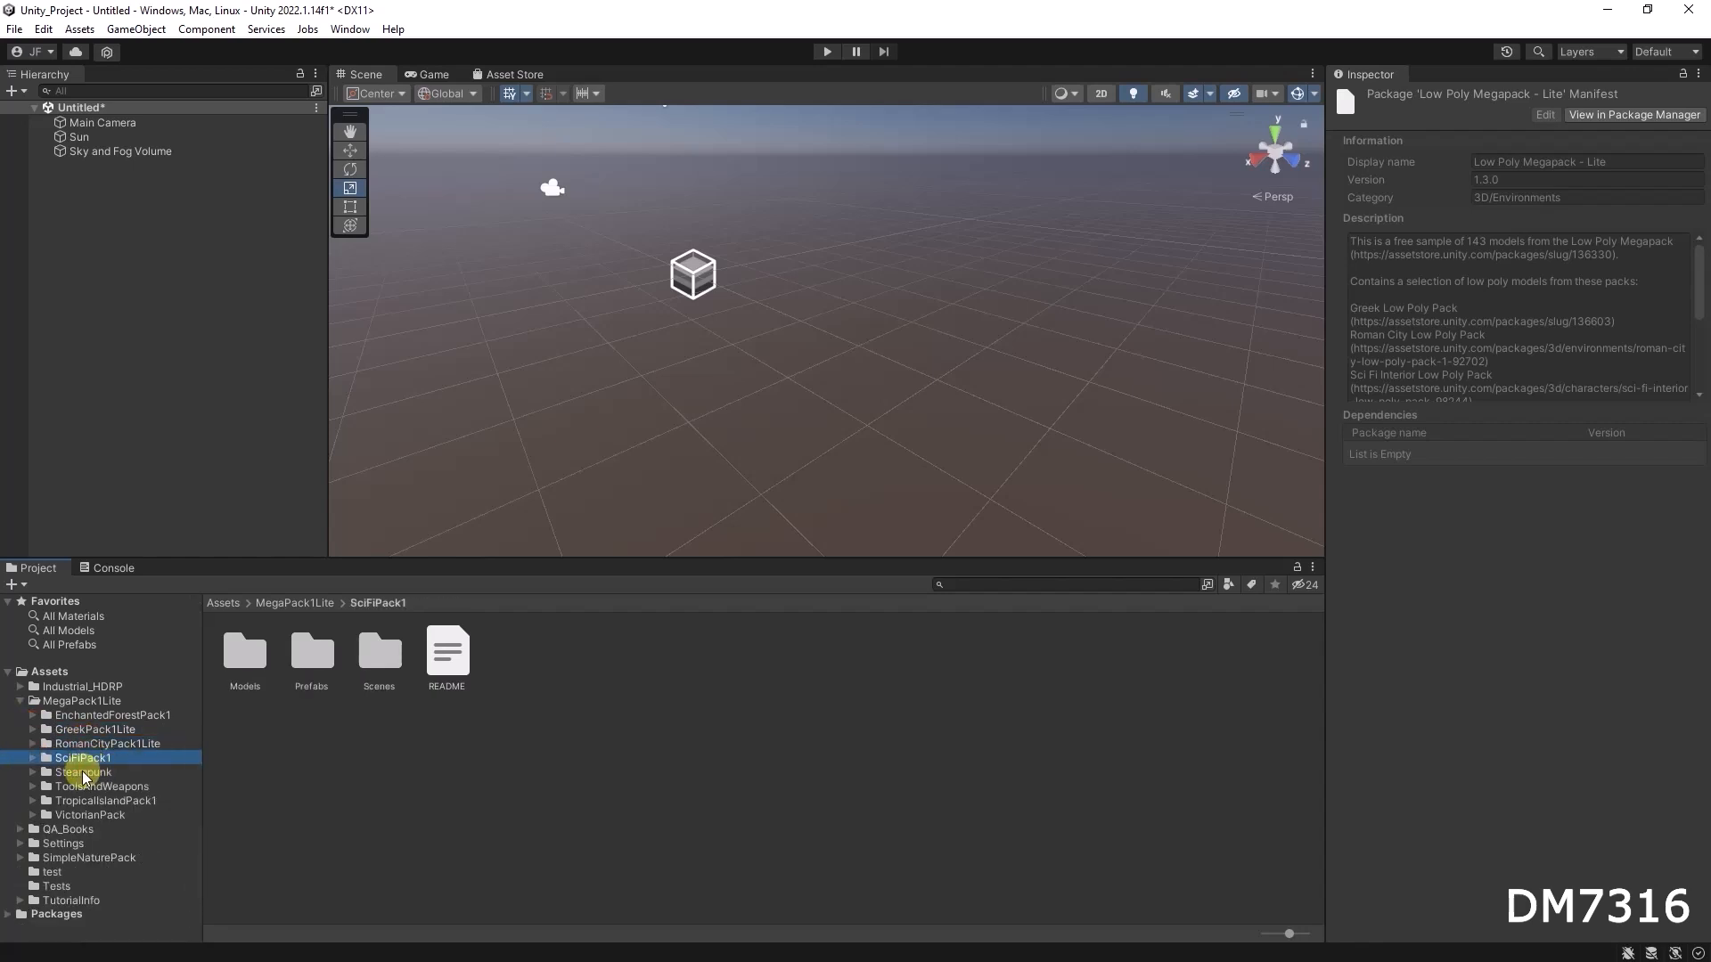
left_click(93, 773)
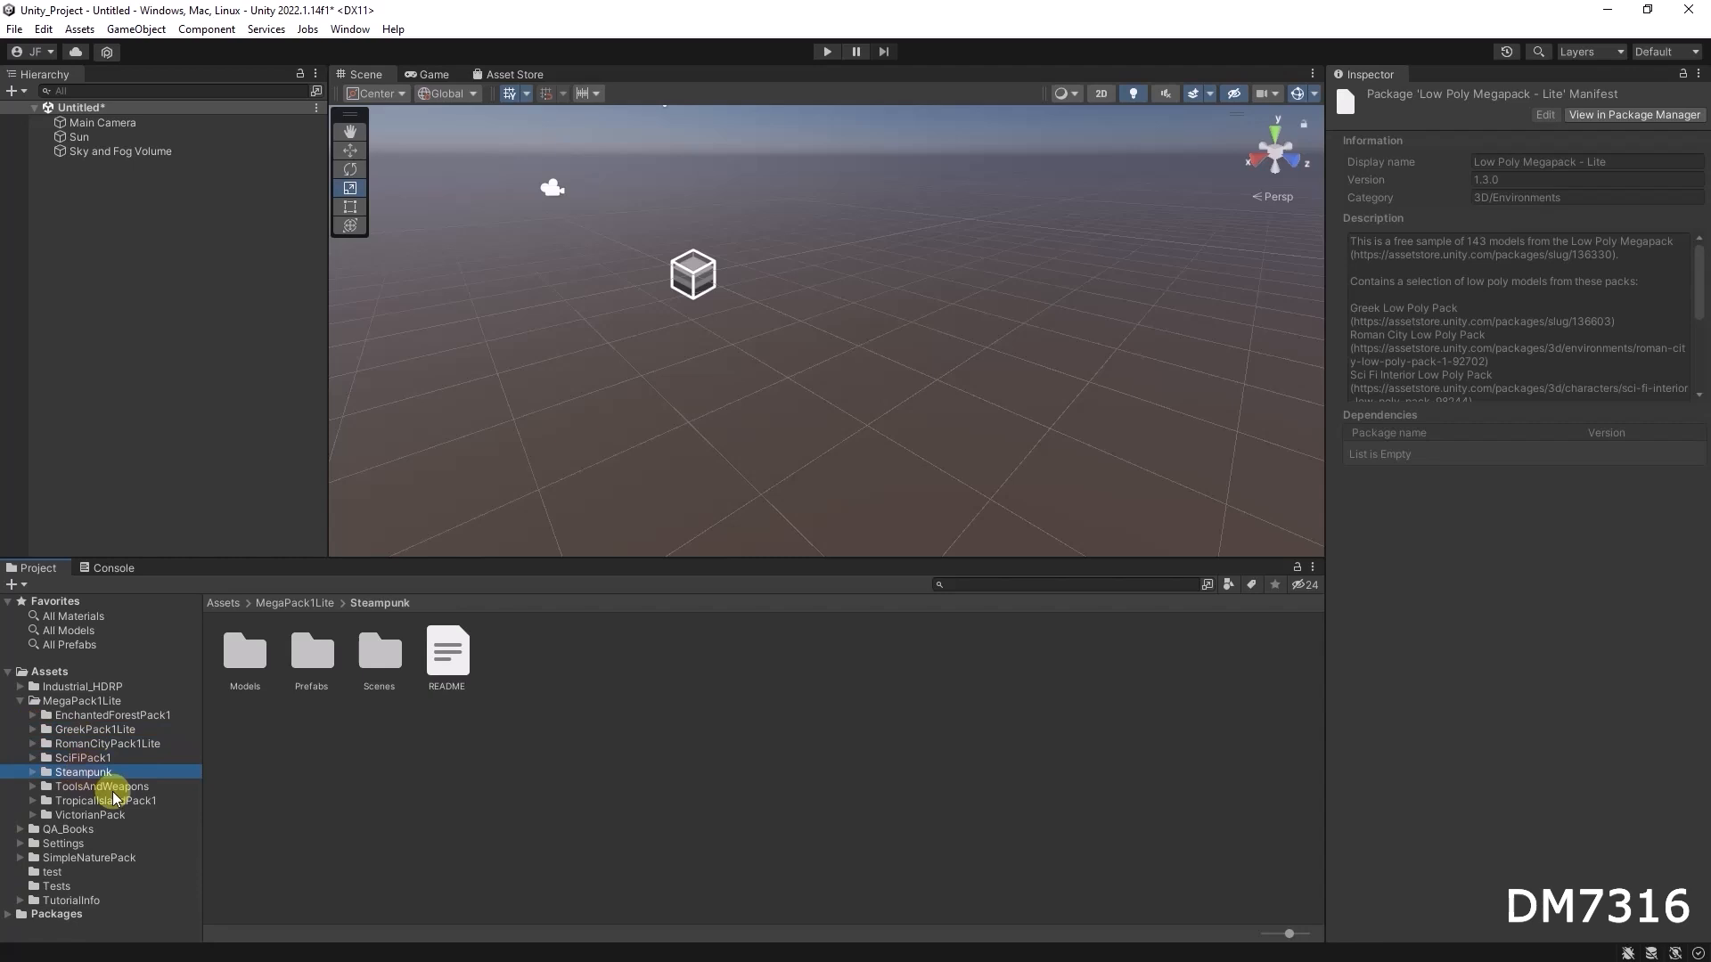
Step: Expand GreekPack1Lite and open its Models folder
left_click(33, 729)
left_click(93, 729)
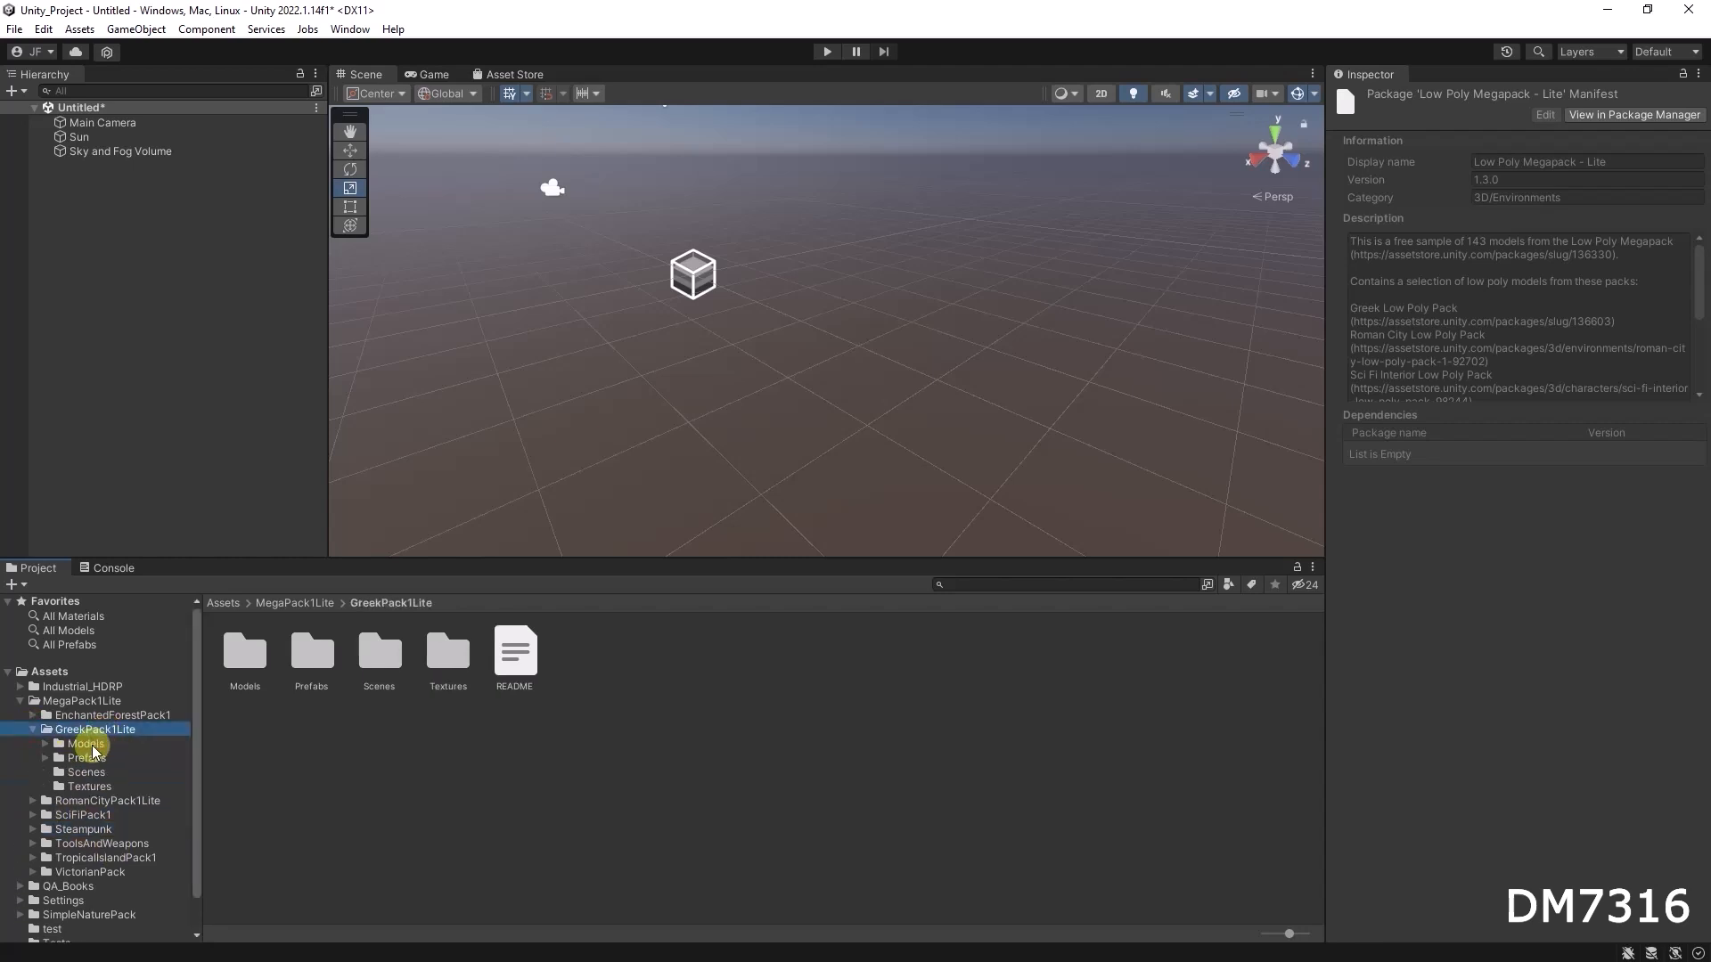
left_click(88, 744)
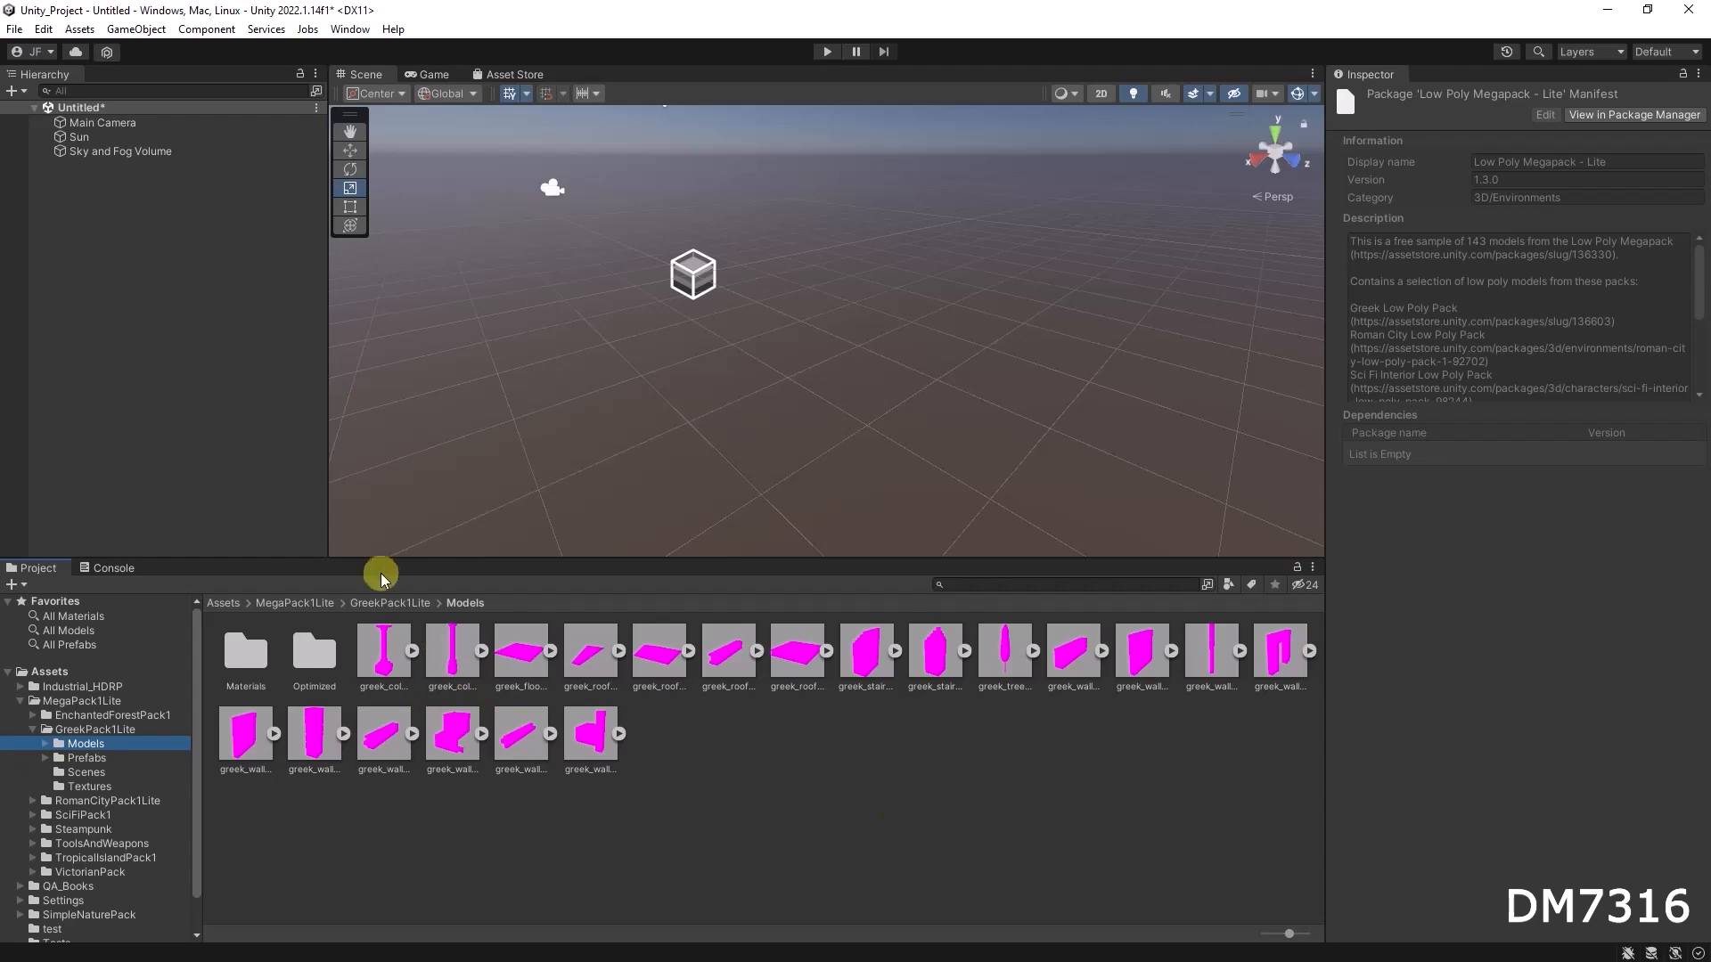
Step: Convert all built-in materials in the project to HDRP with the HDRP Wizard, then close the wizard
left_click(349, 29)
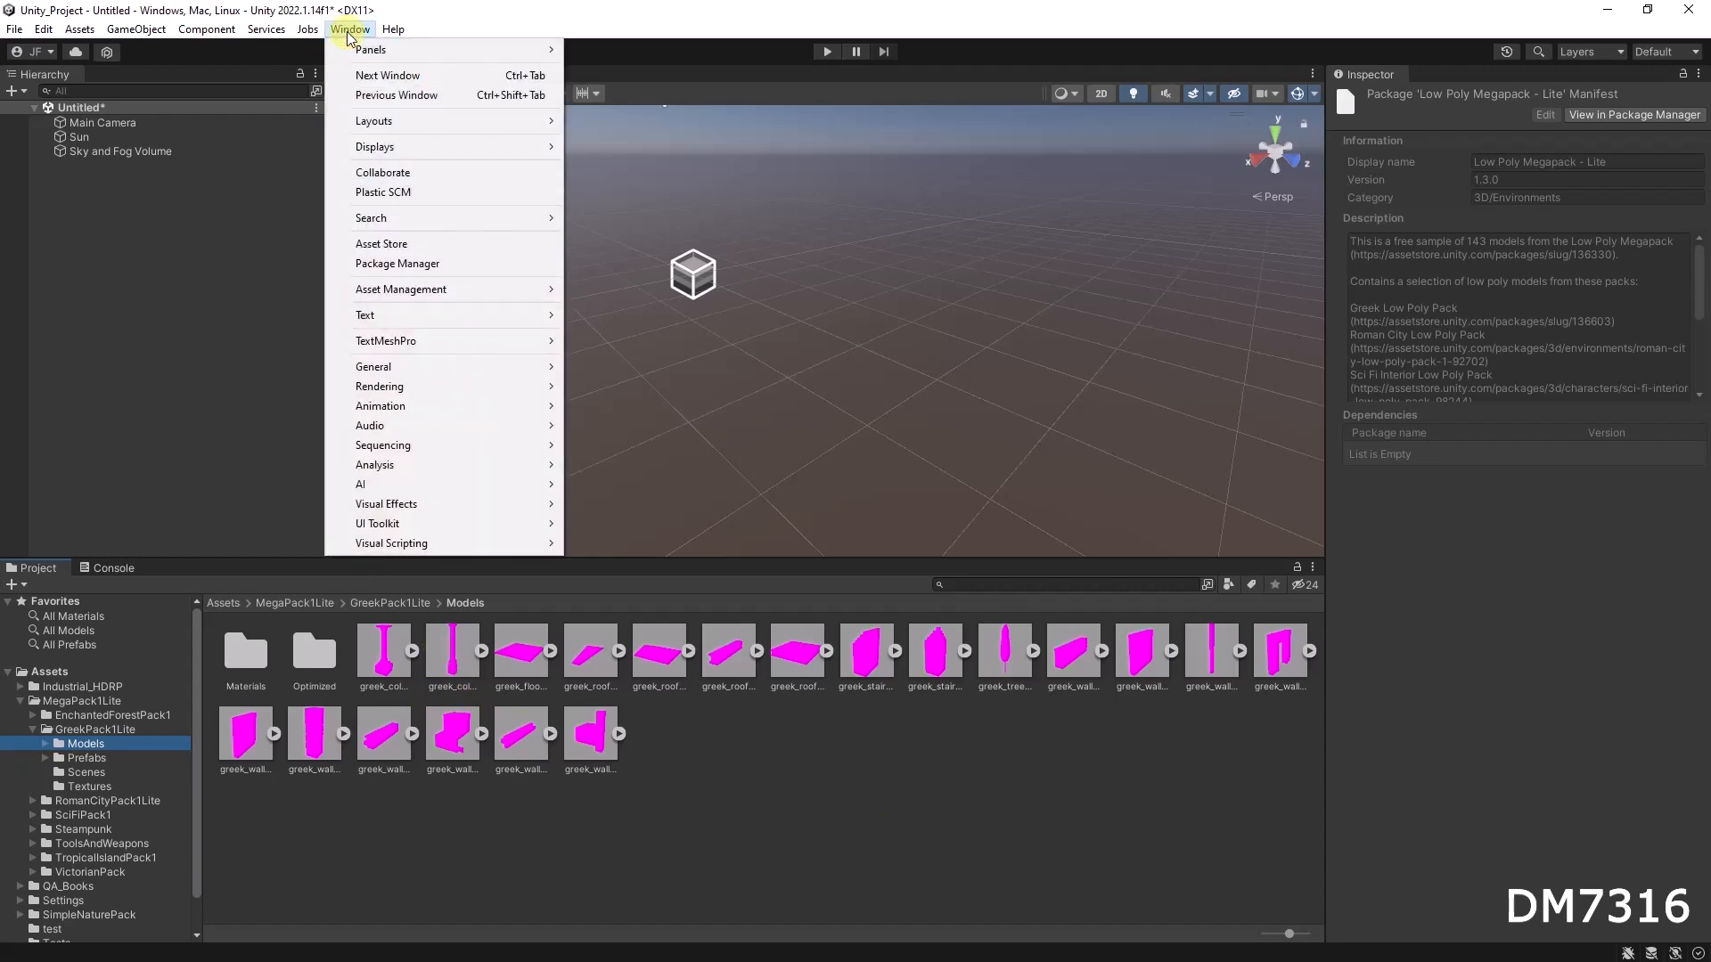
mouse_move(386, 383)
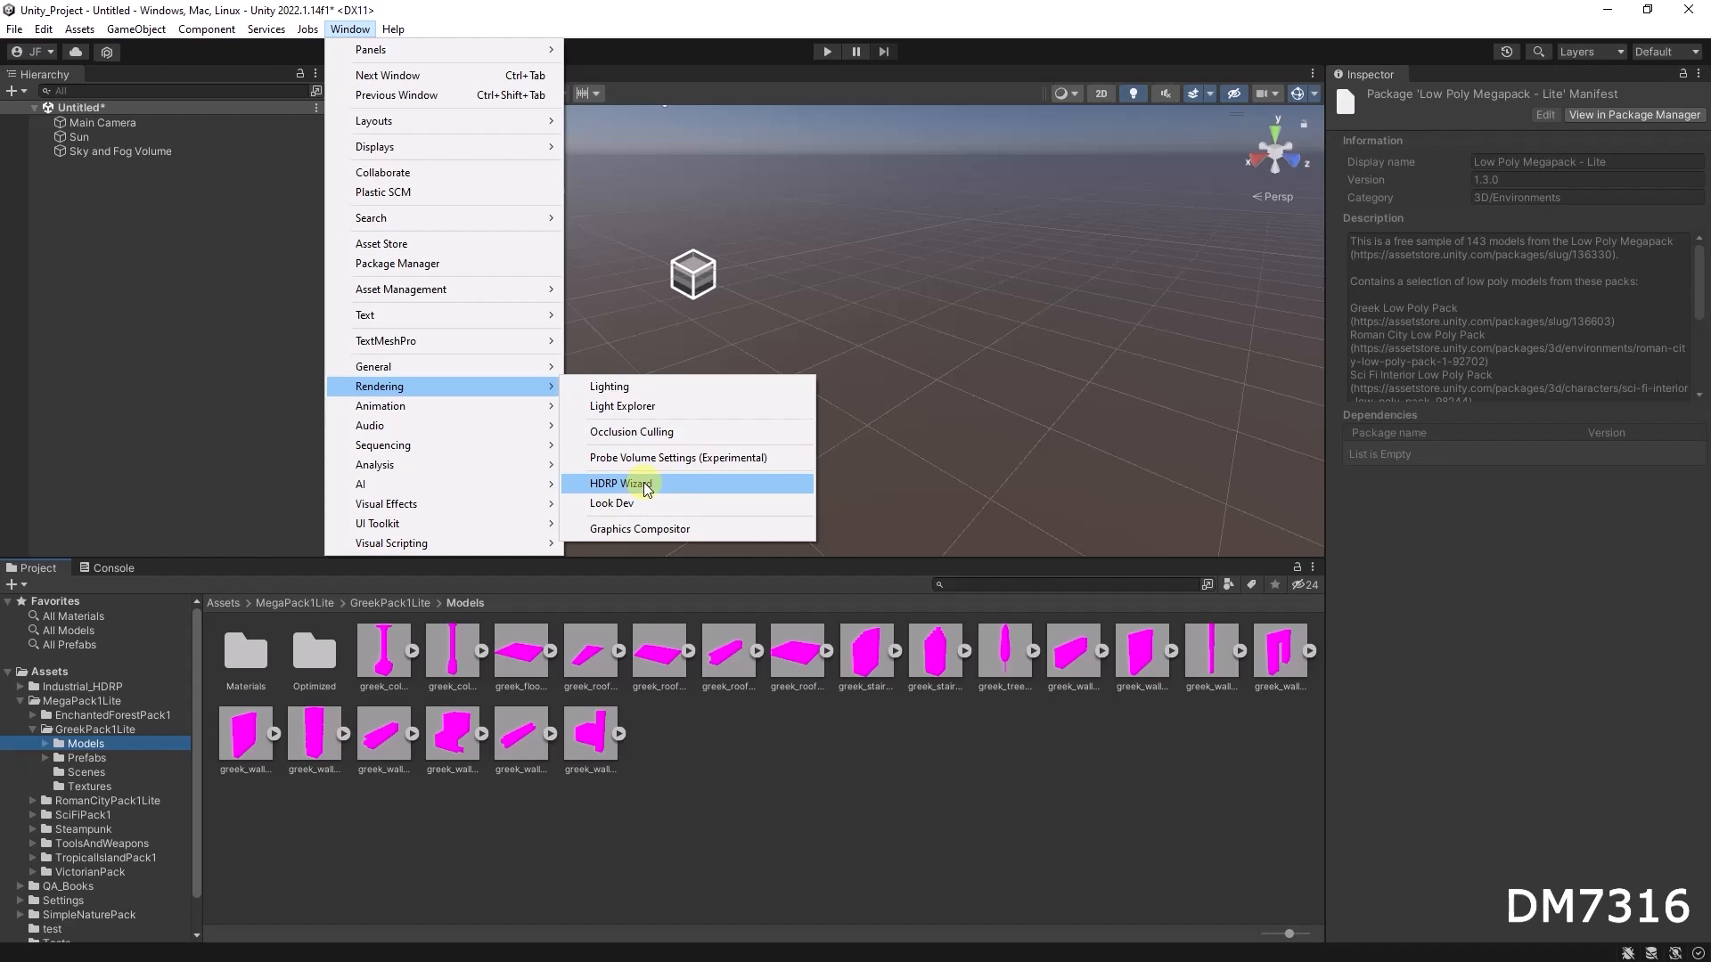
left_click(646, 487)
left_click_drag(356, 163, 1429, 115)
left_click(1304, 639)
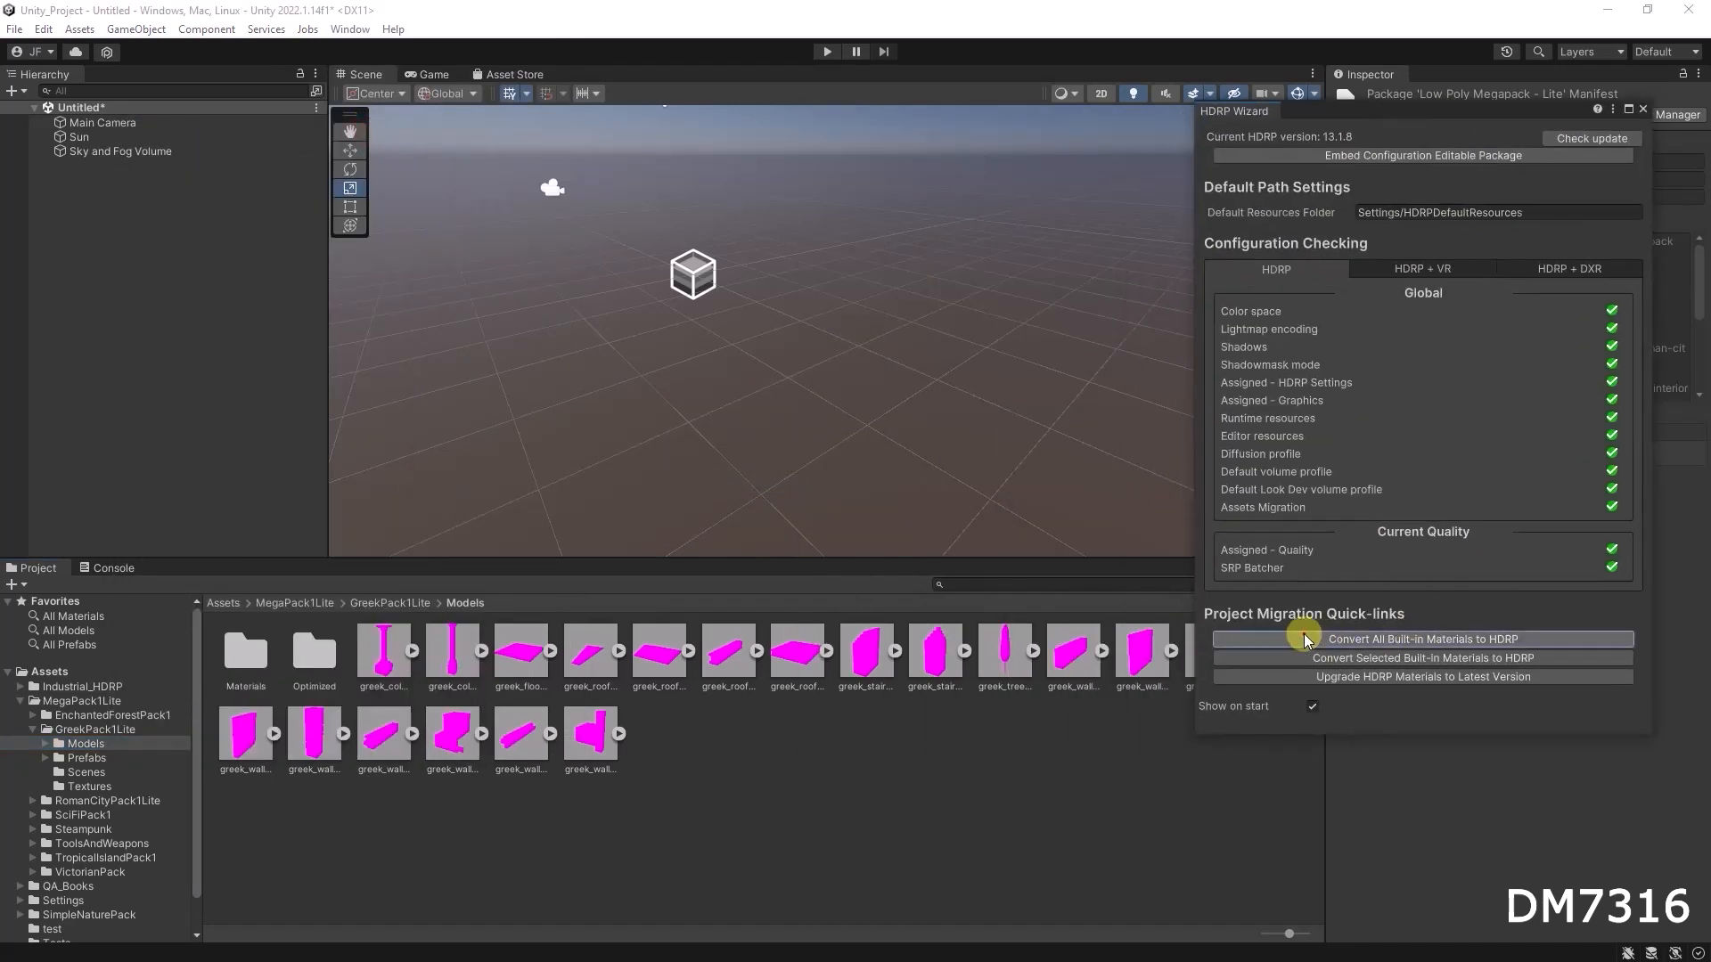
left_click(911, 529)
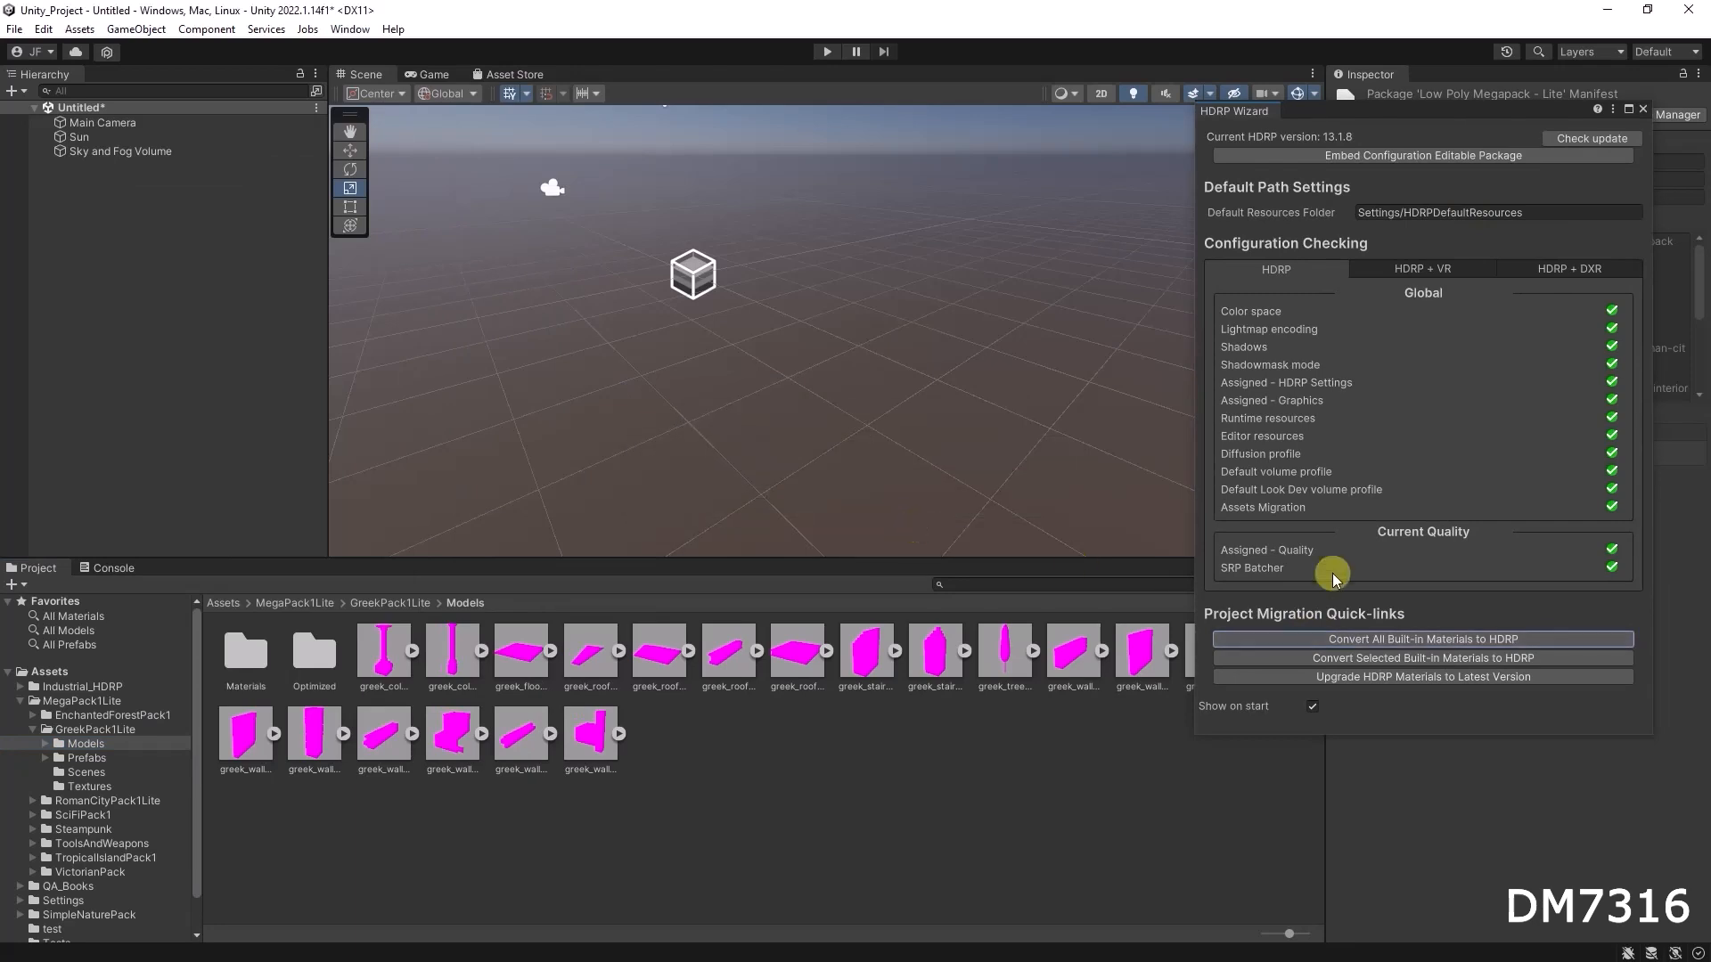
left_click(1643, 110)
Step: Examine the GreekPack1Lite Models folder, its subfolders and the meshes inside the two Greek column models
left_click(71, 753)
left_click(69, 745)
left_click(45, 744)
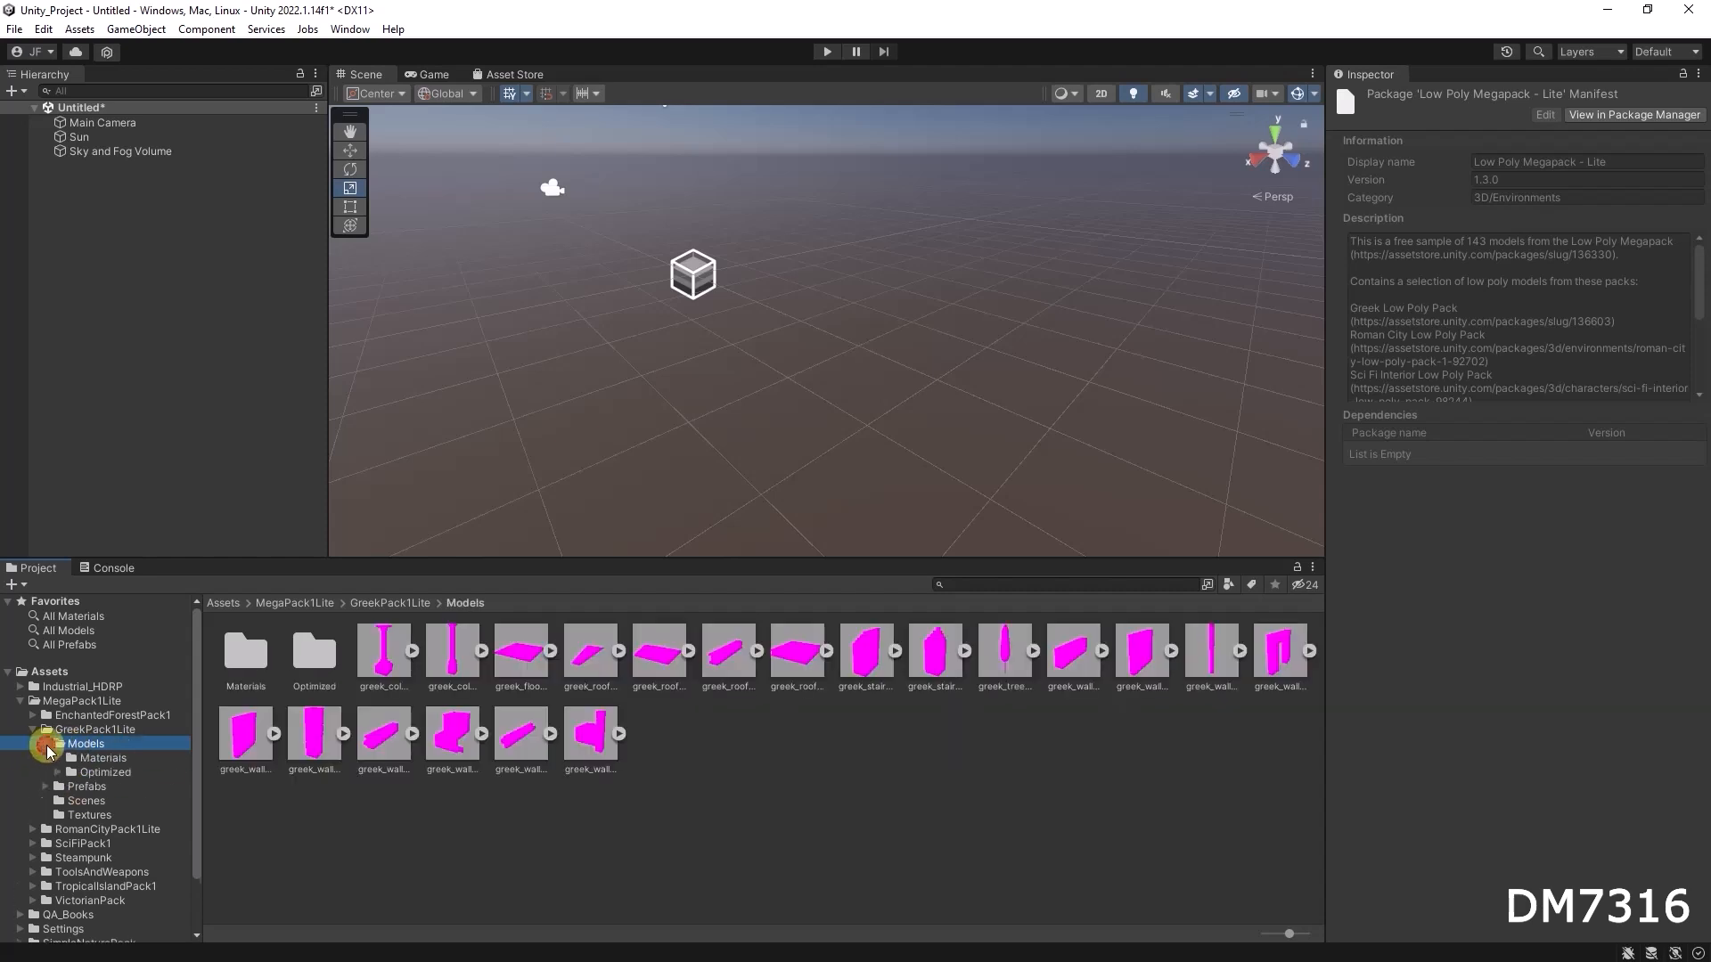
left_click(44, 745)
left_click(412, 652)
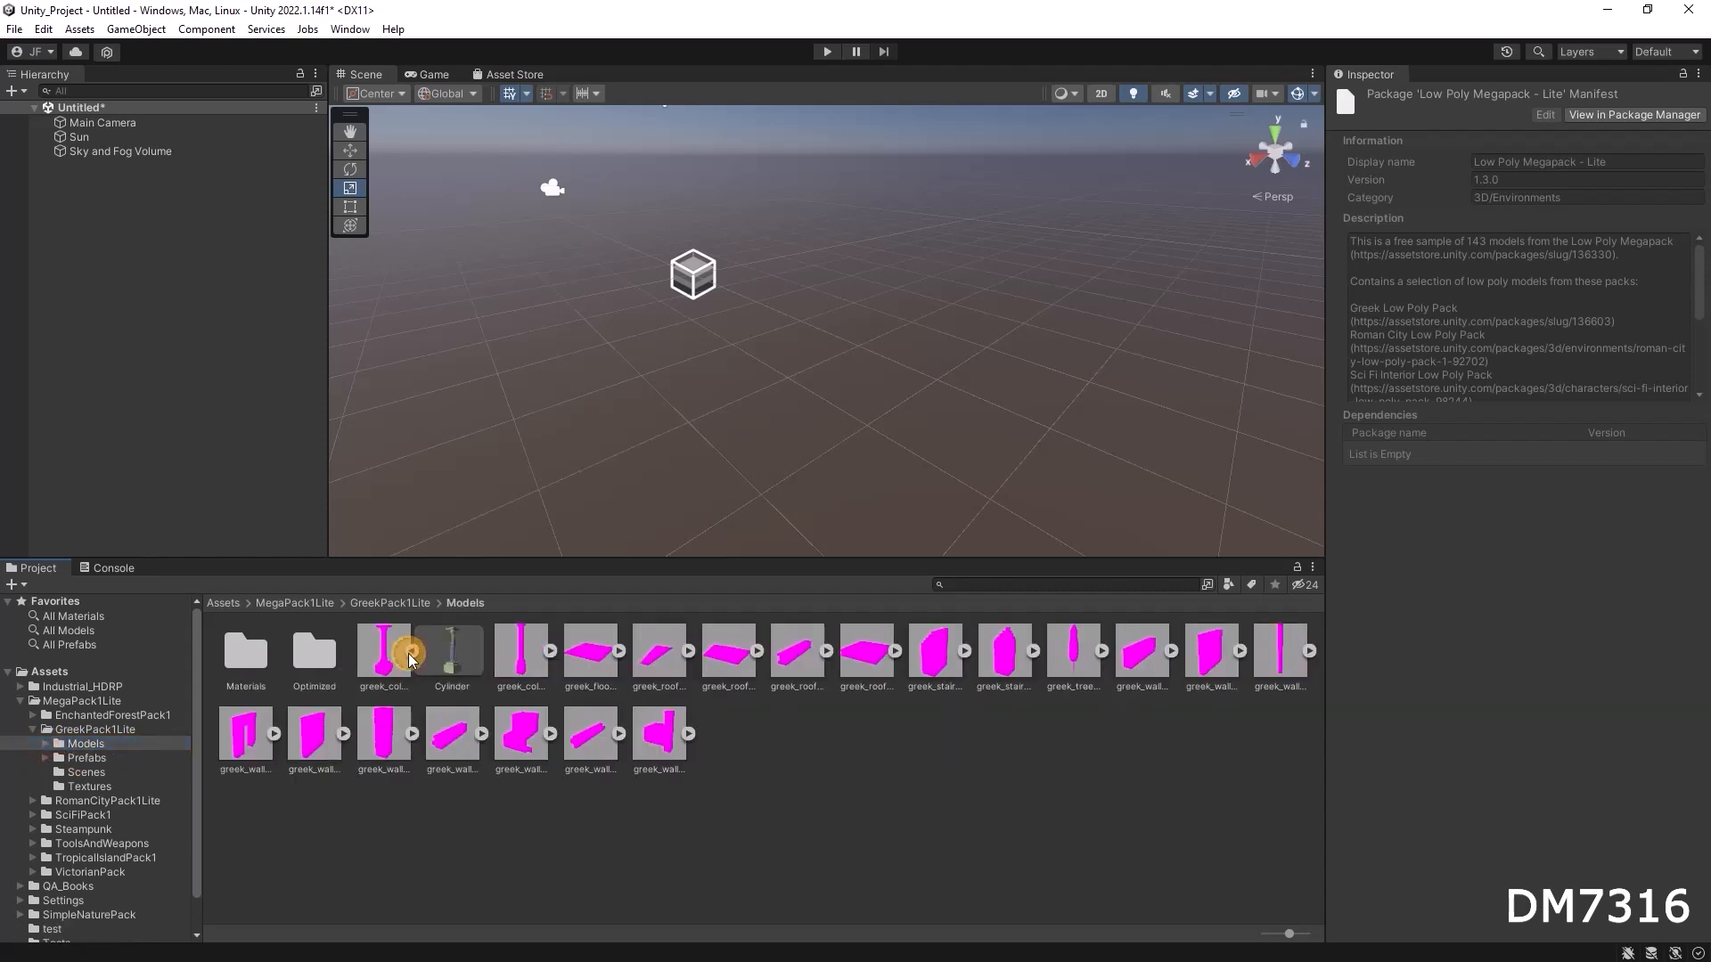
left_click(412, 653)
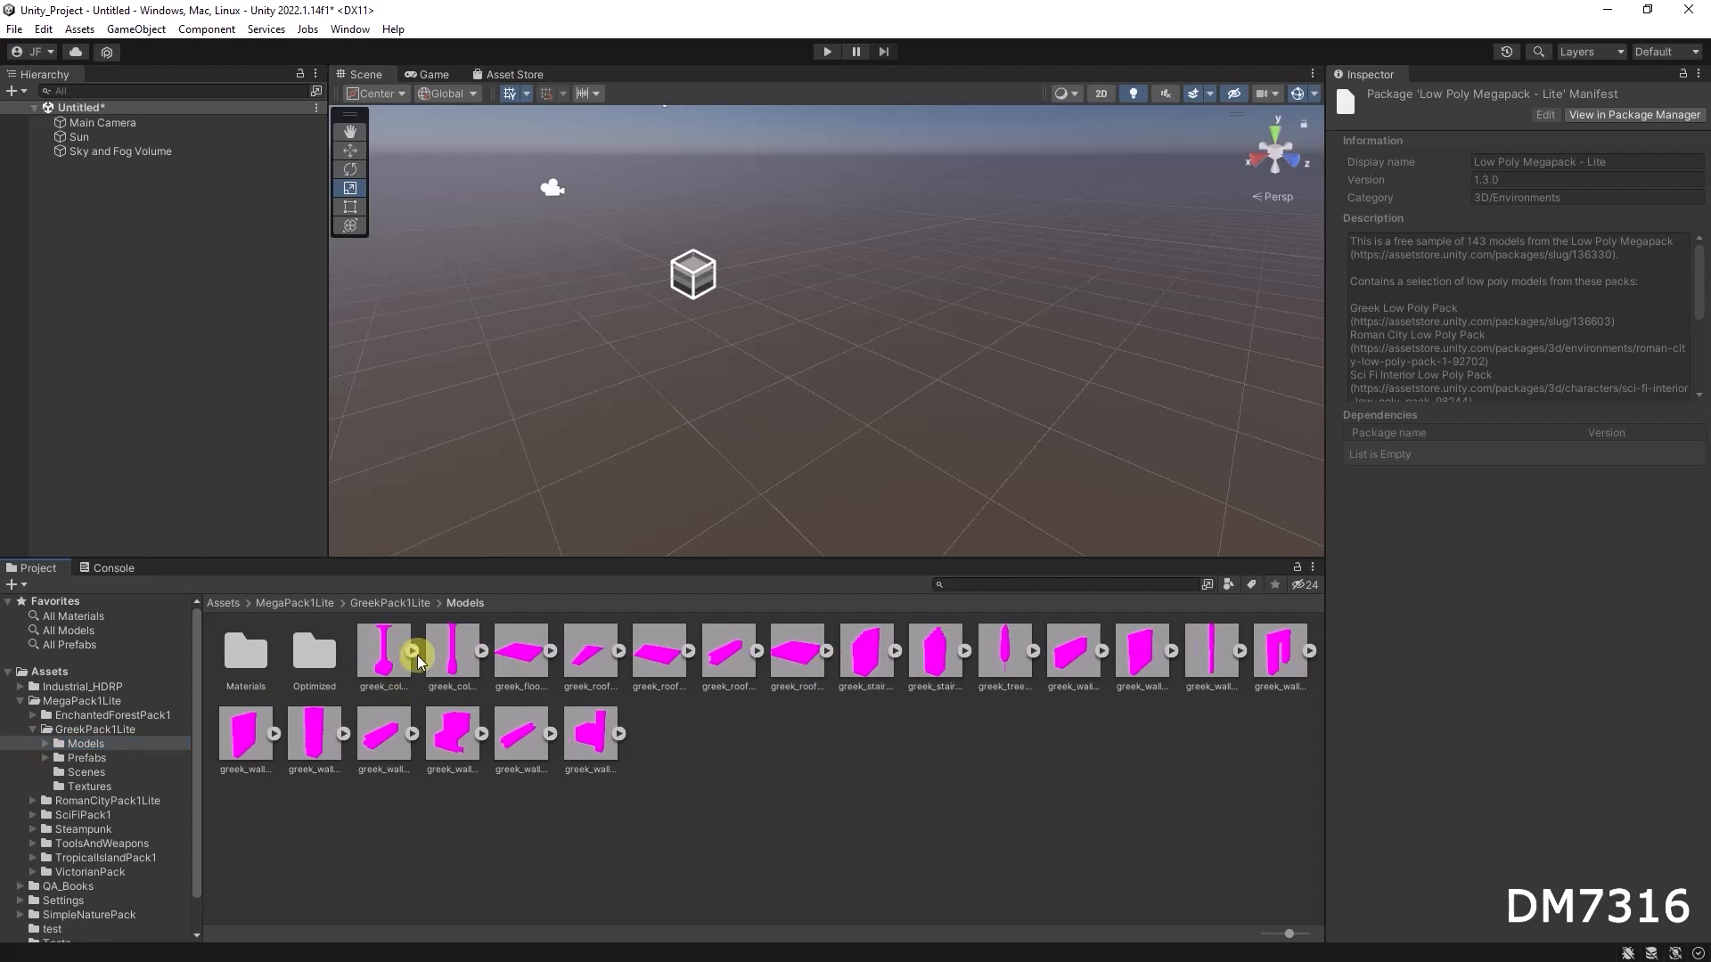
left_click(481, 652)
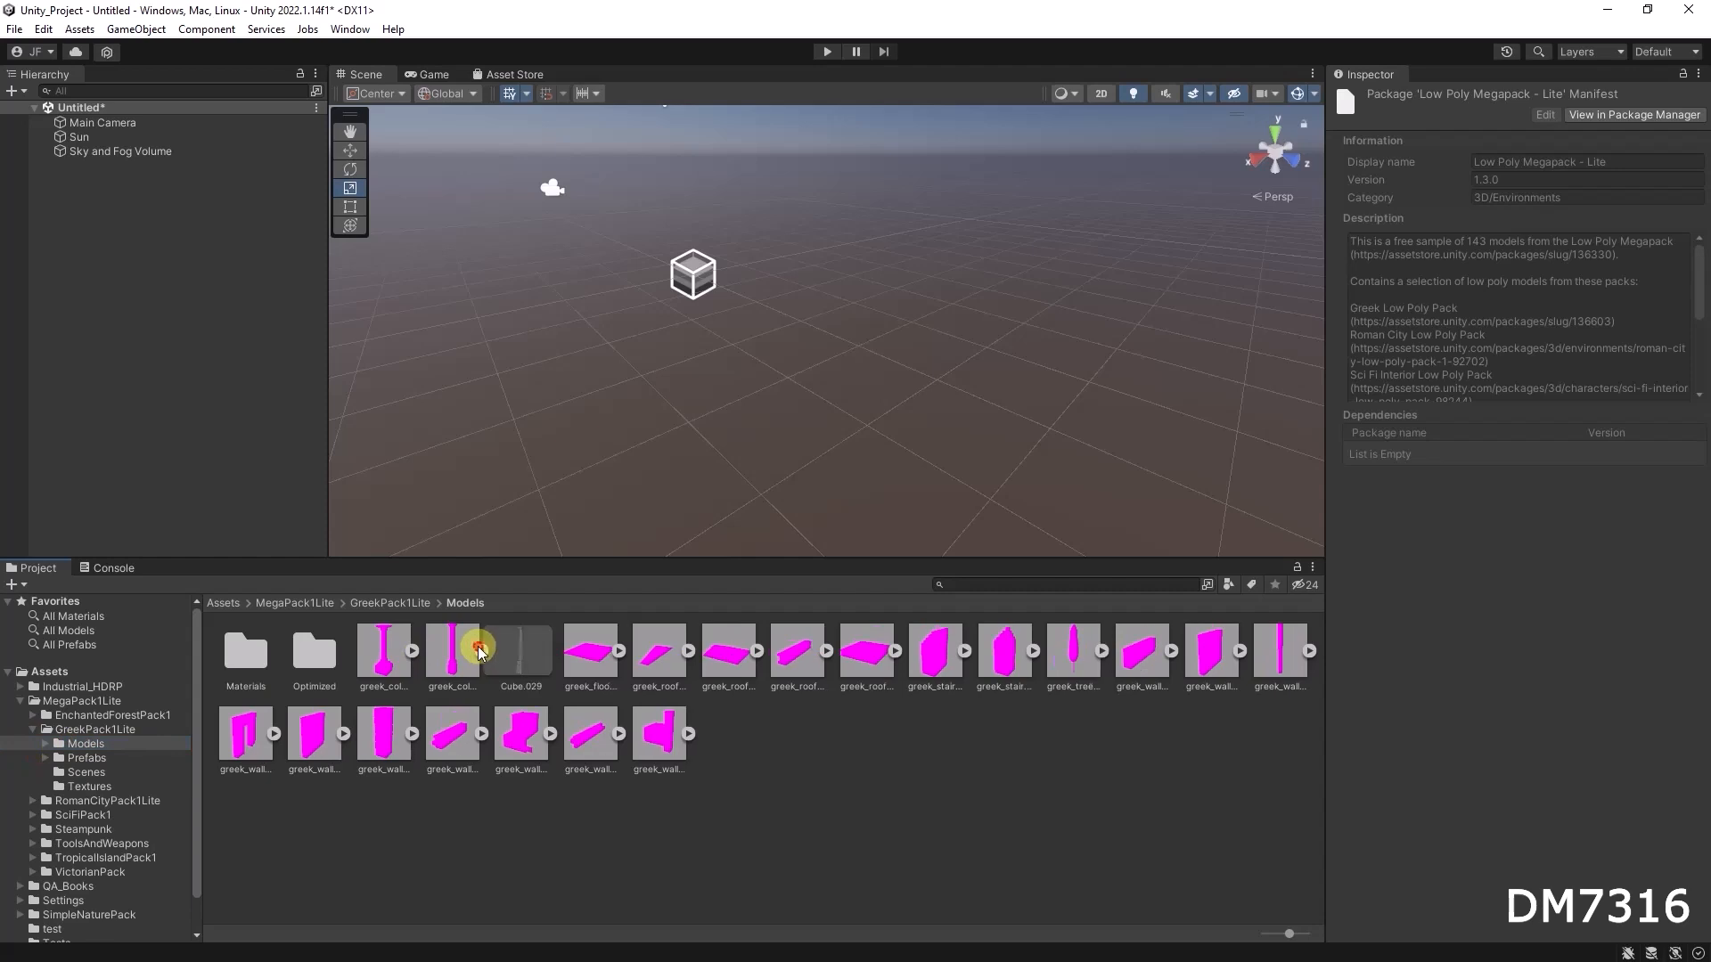
left_click(480, 652)
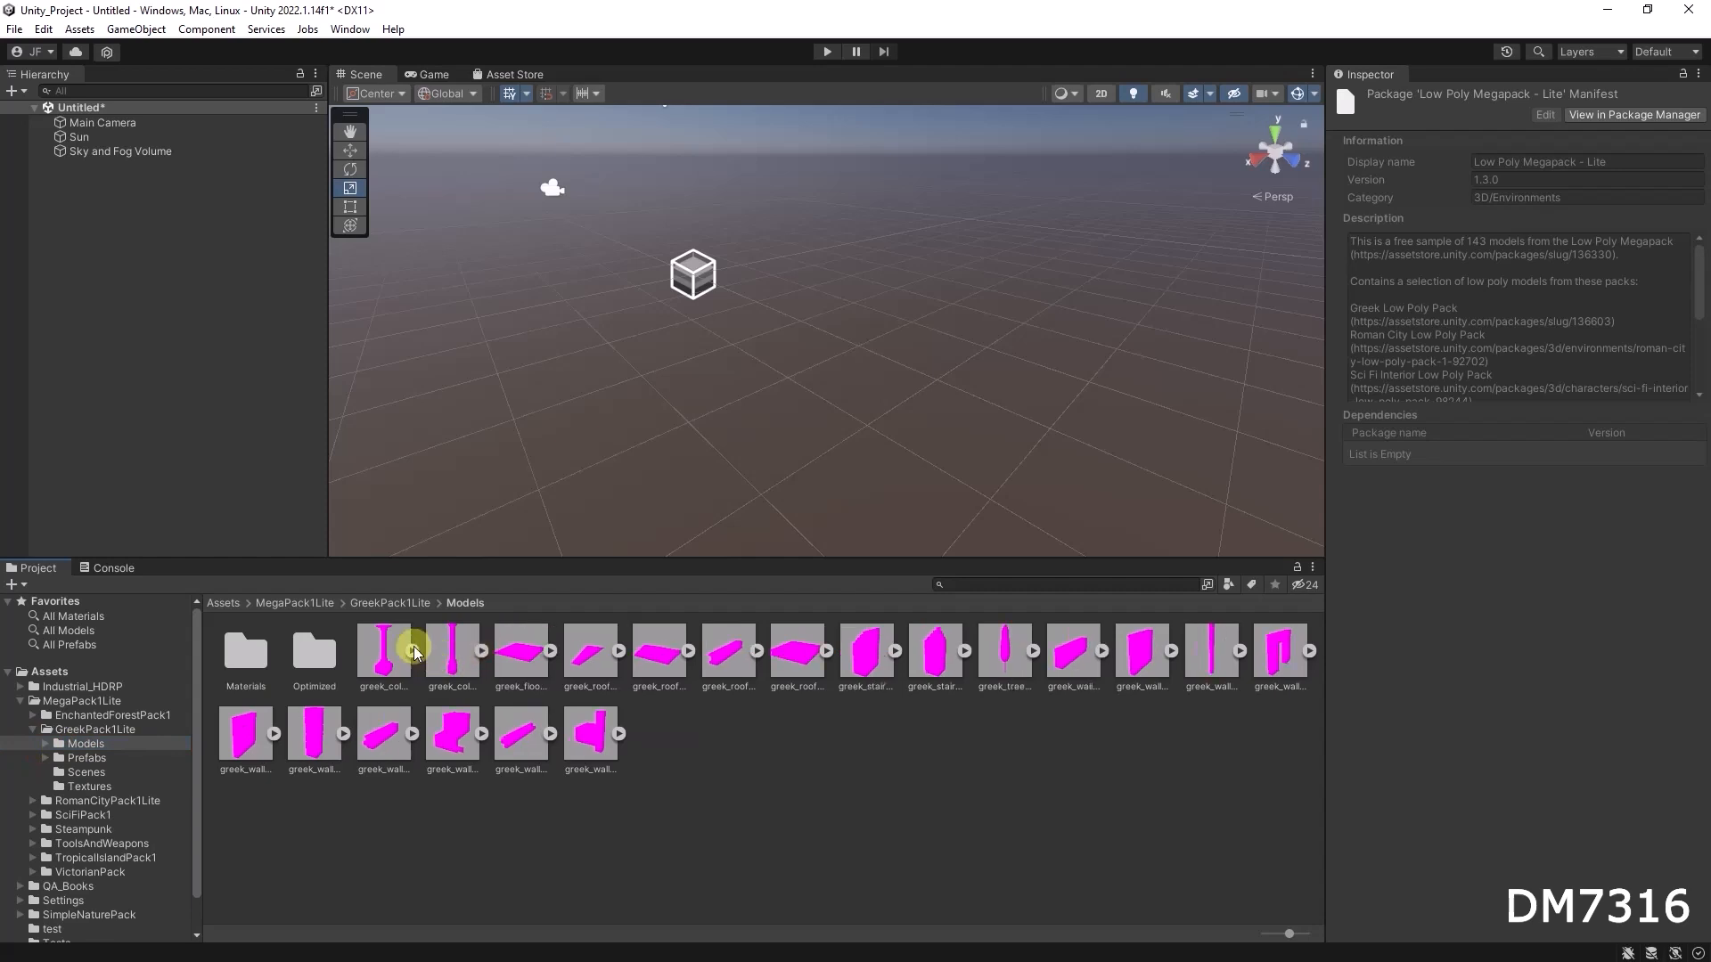
left_click(412, 651)
left_click(451, 654)
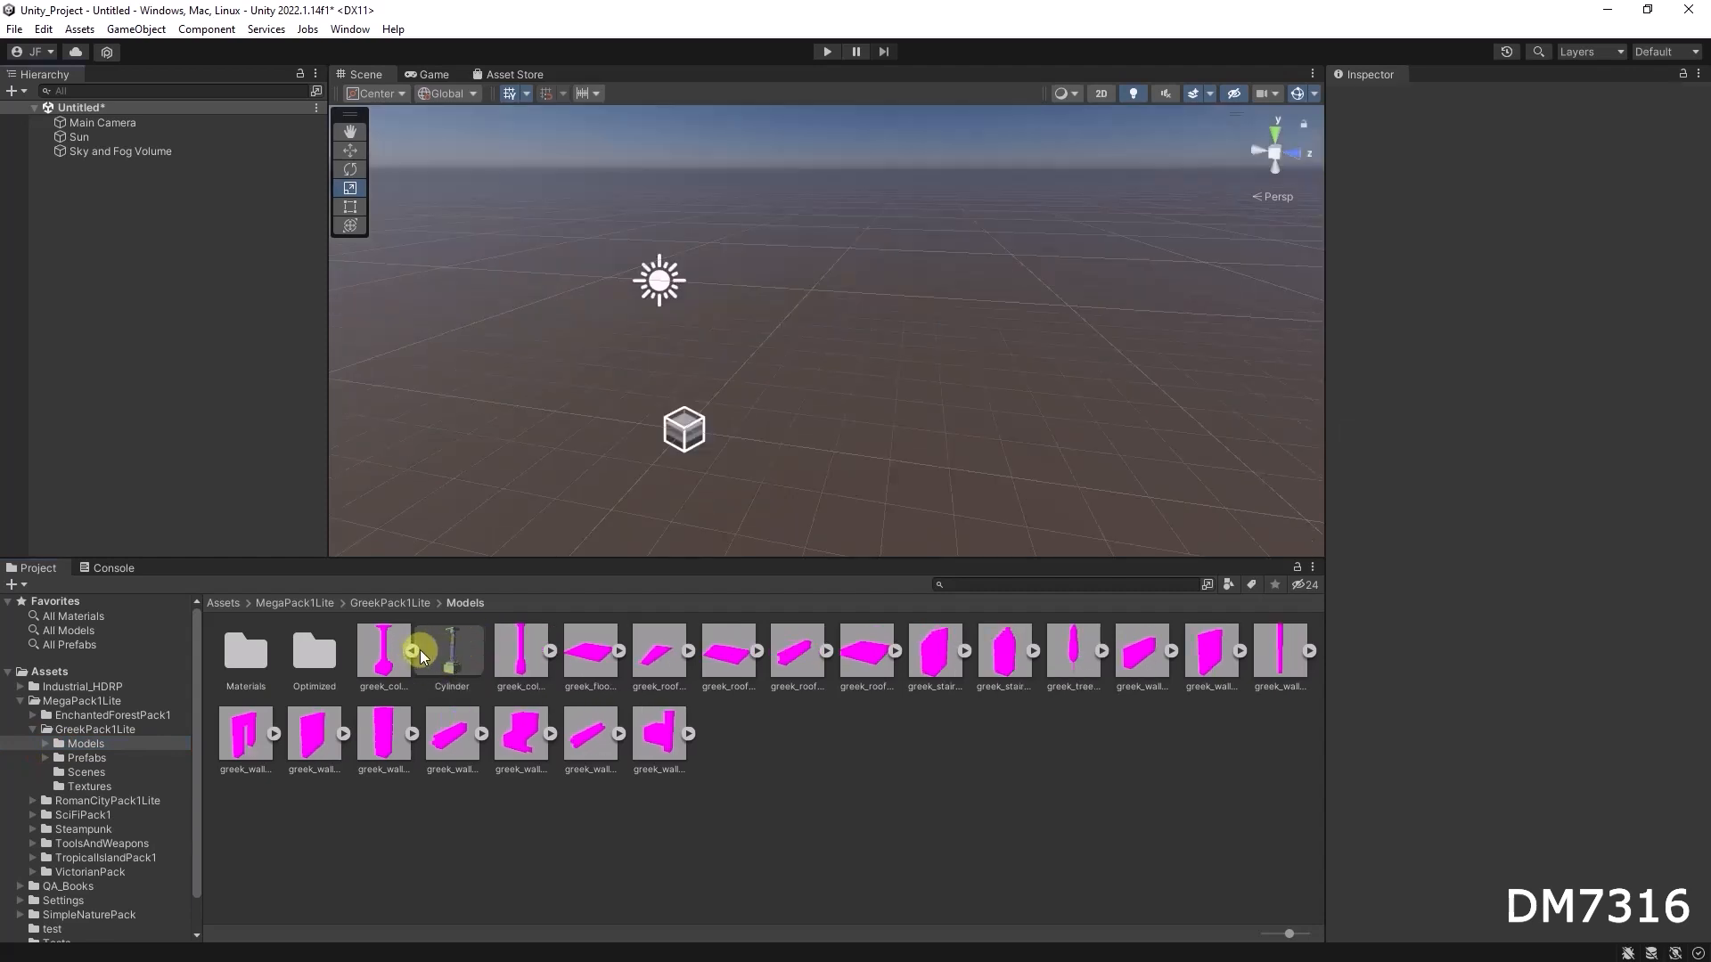
left_click(419, 650)
Step: Place the greek_column_1 and greek_roof_1 models in the scene
left_click_drag(401, 649, 821, 340)
scroll(898, 367, "down", 3)
left_click_drag(597, 650, 856, 410)
Step: Open the greek_example scene from GreekPack1Lite's Scenes folder, discarding the untitled scene's changes, and view the temple
left_click(84, 758)
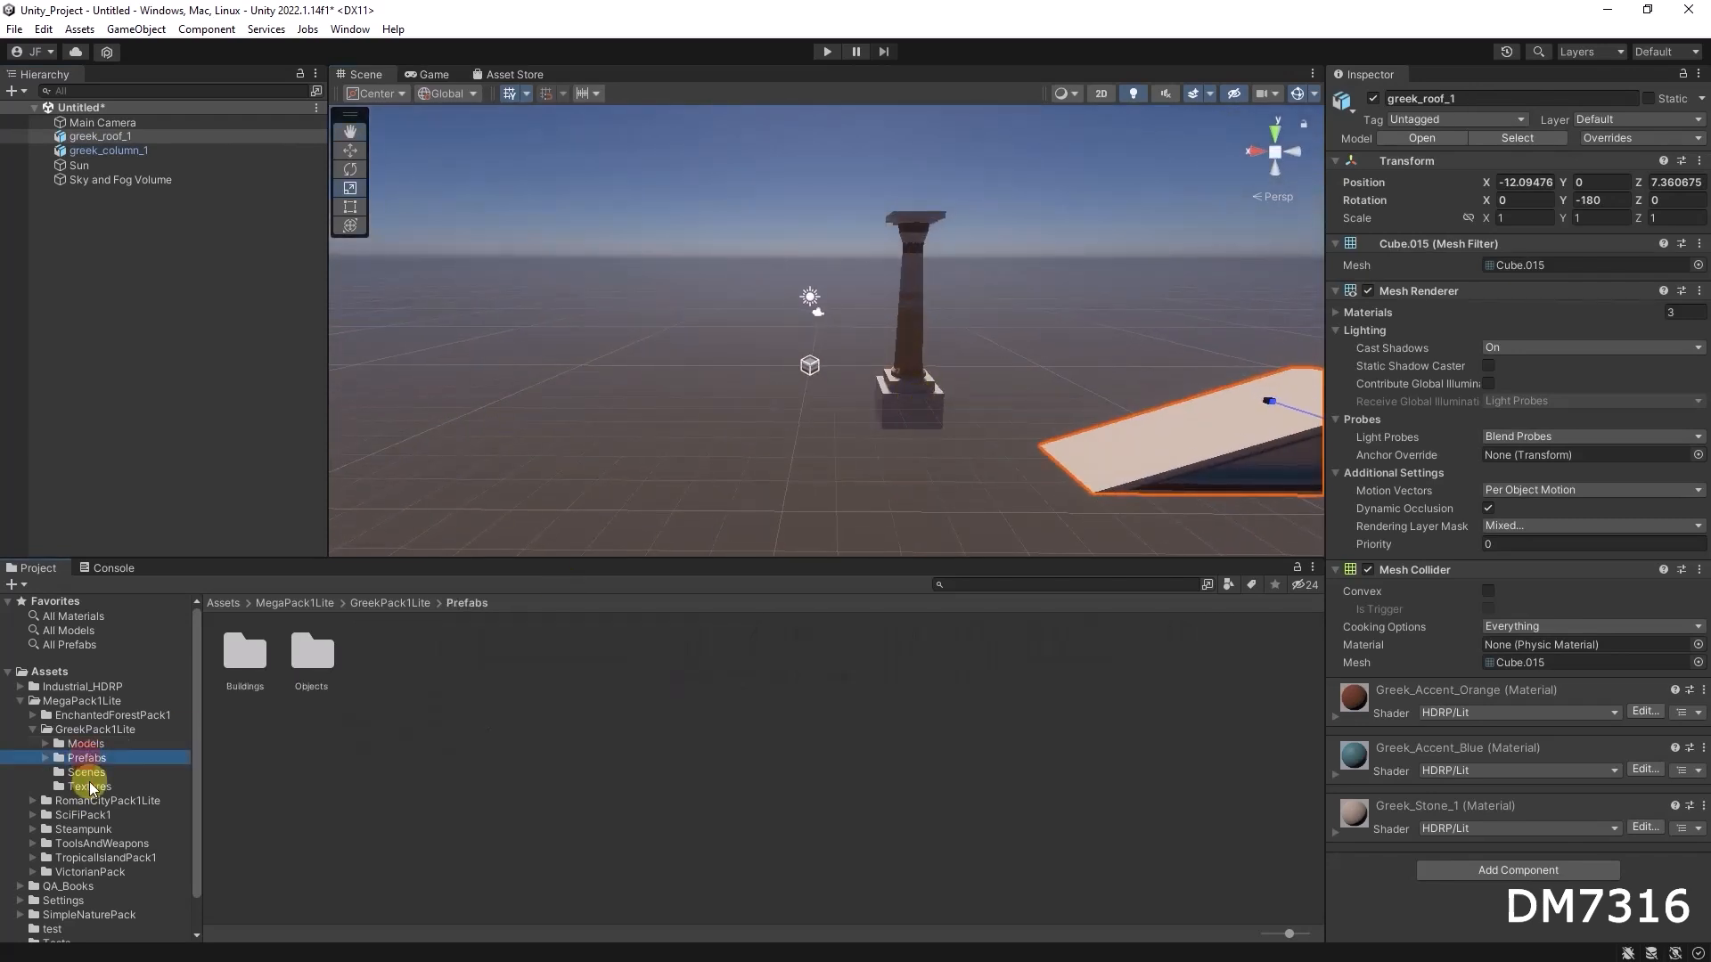
left_click(87, 772)
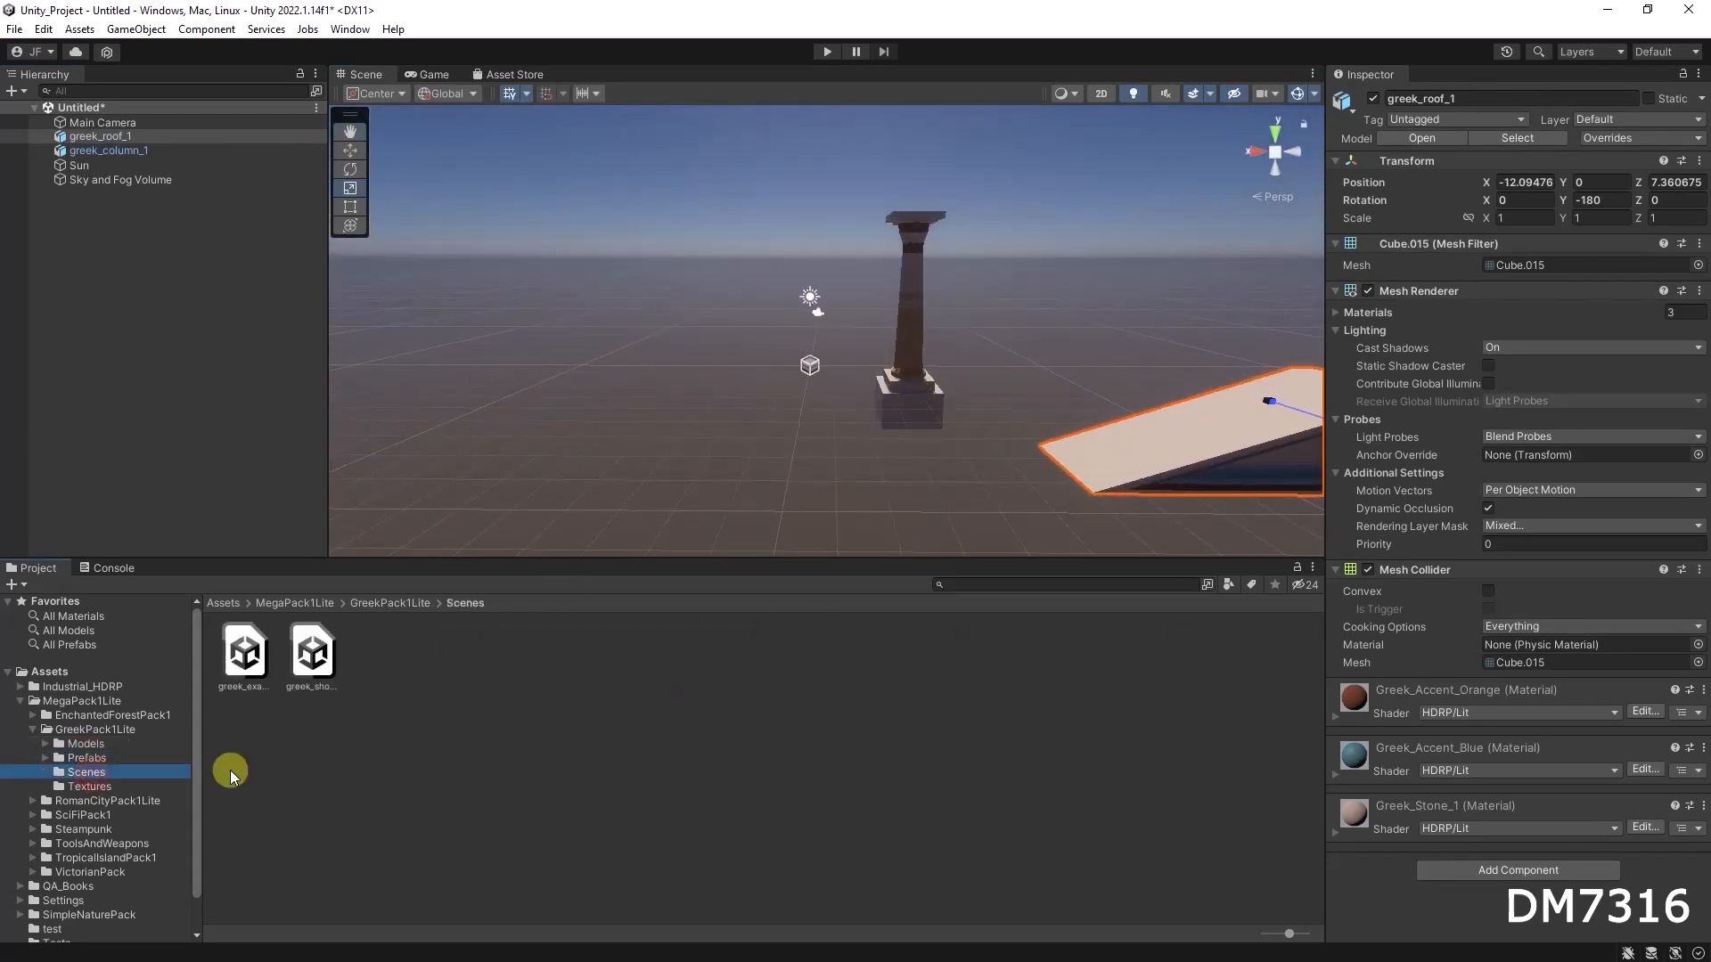
double_click(249, 662)
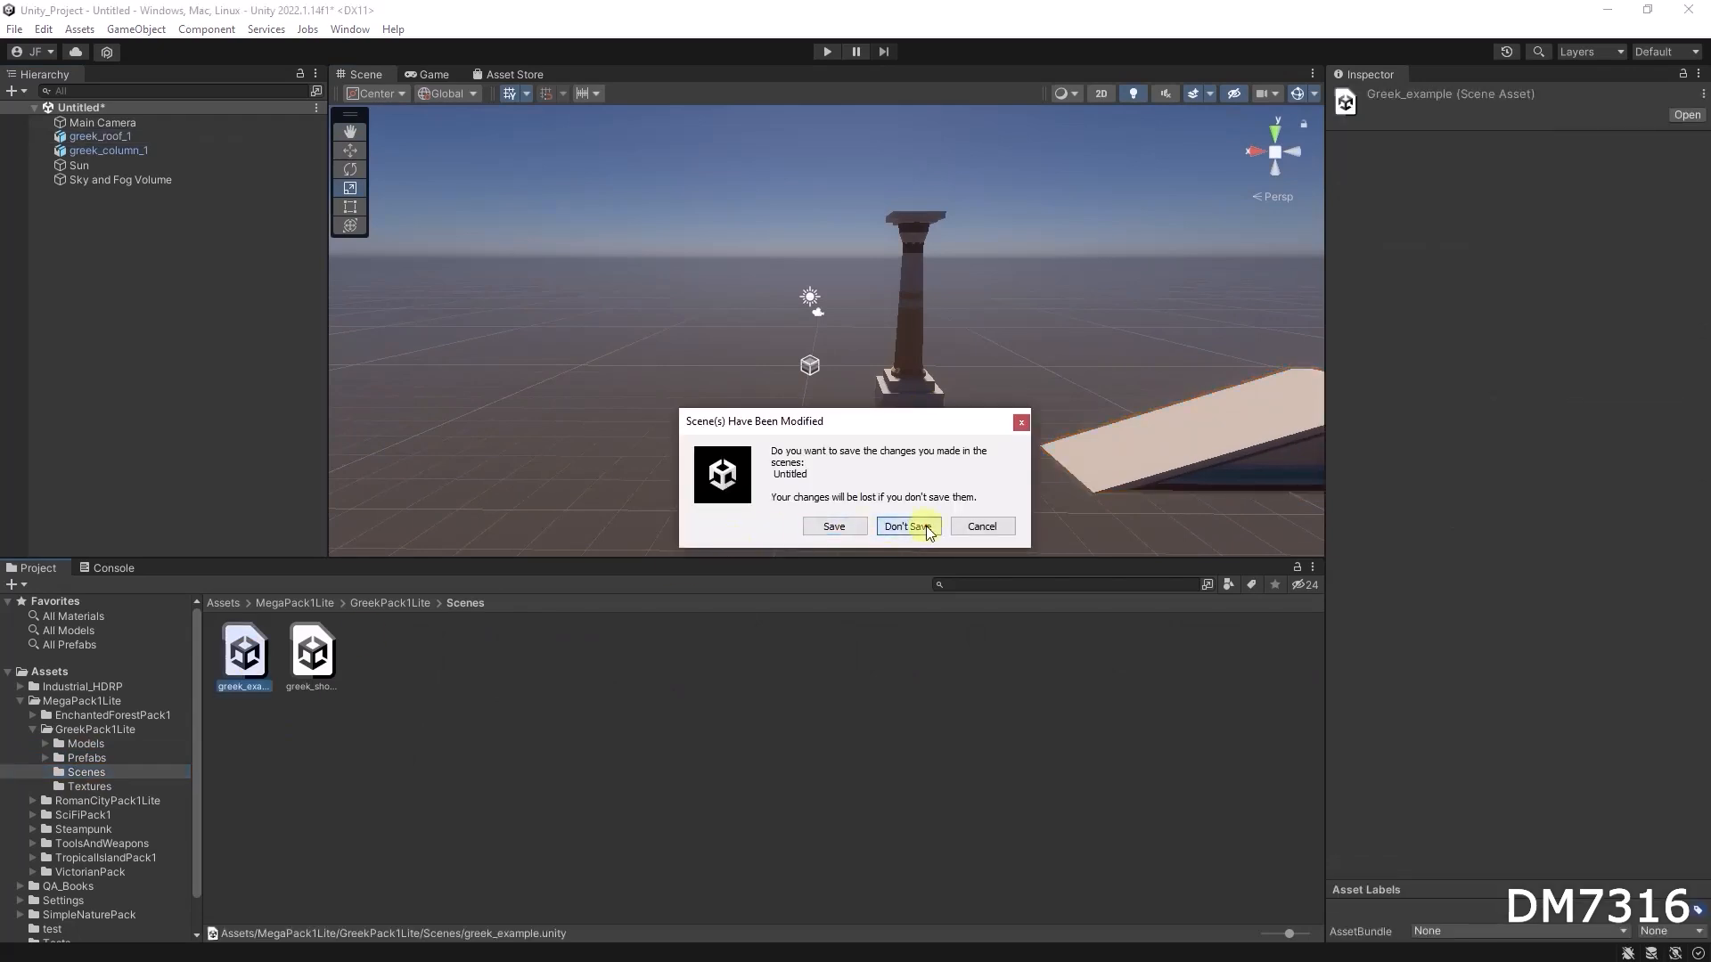
left_click(923, 526)
left_click_drag(748, 387, 860, 336, "alt")
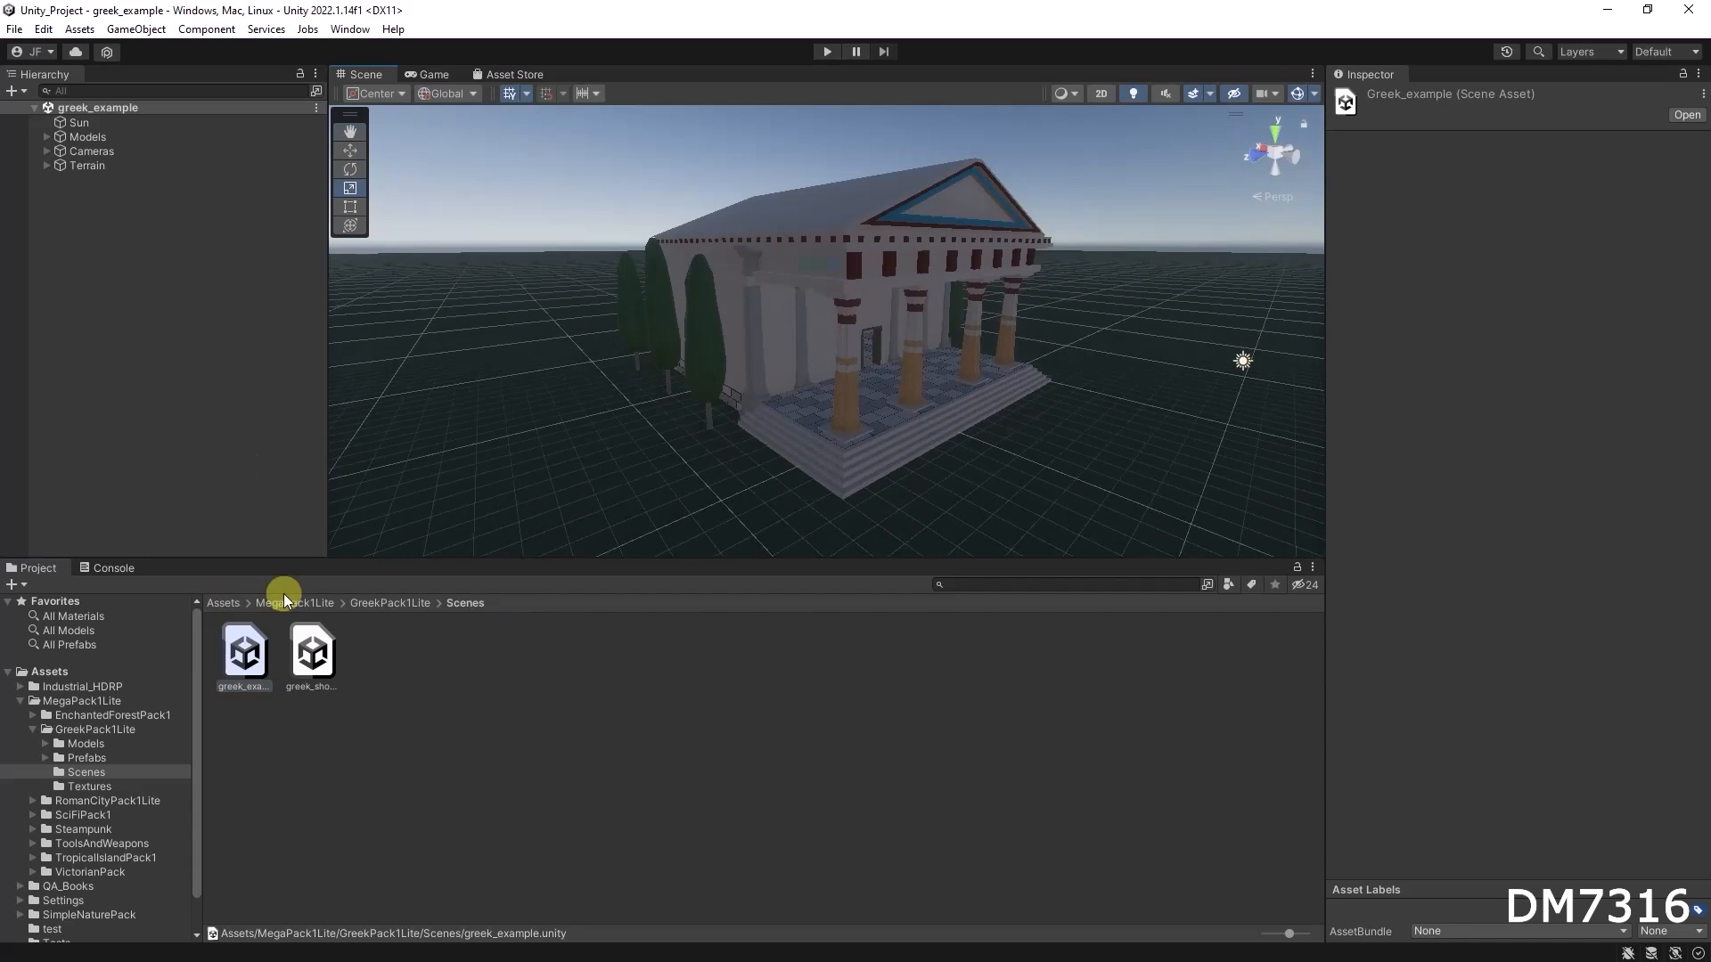
Step: Open the greek_showcase scene, select its Sun light and view the displayed models from another angle
double_click(317, 658)
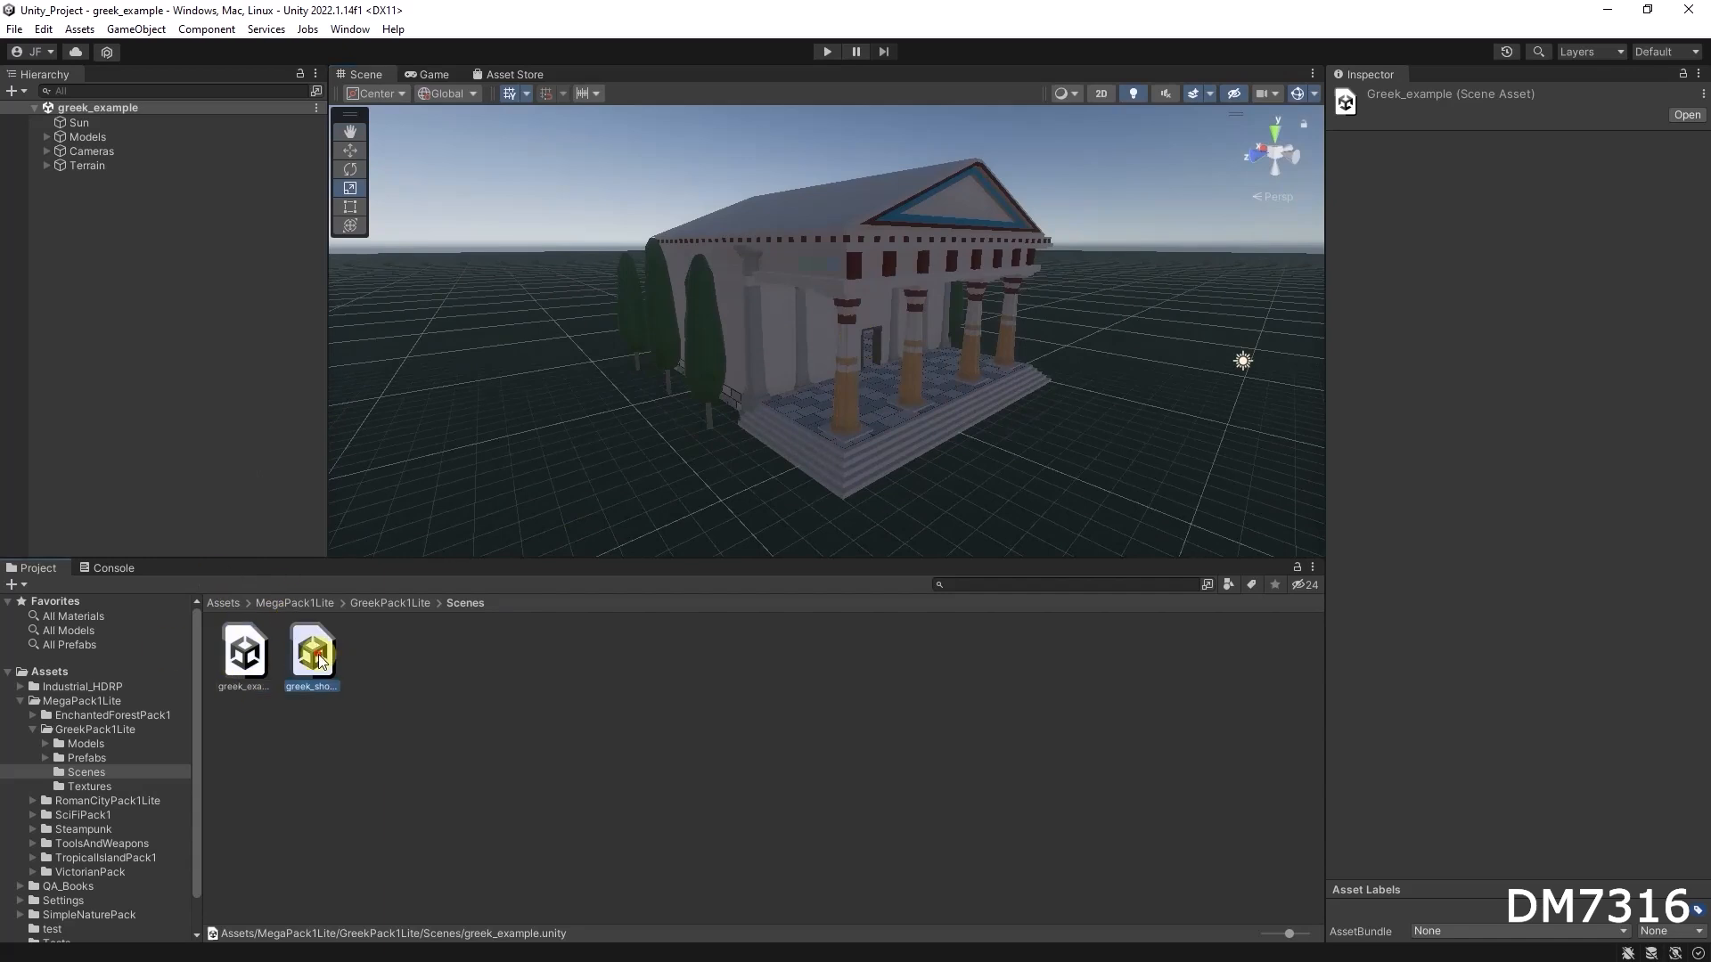
left_click_drag(1046, 451, 1007, 416, "alt")
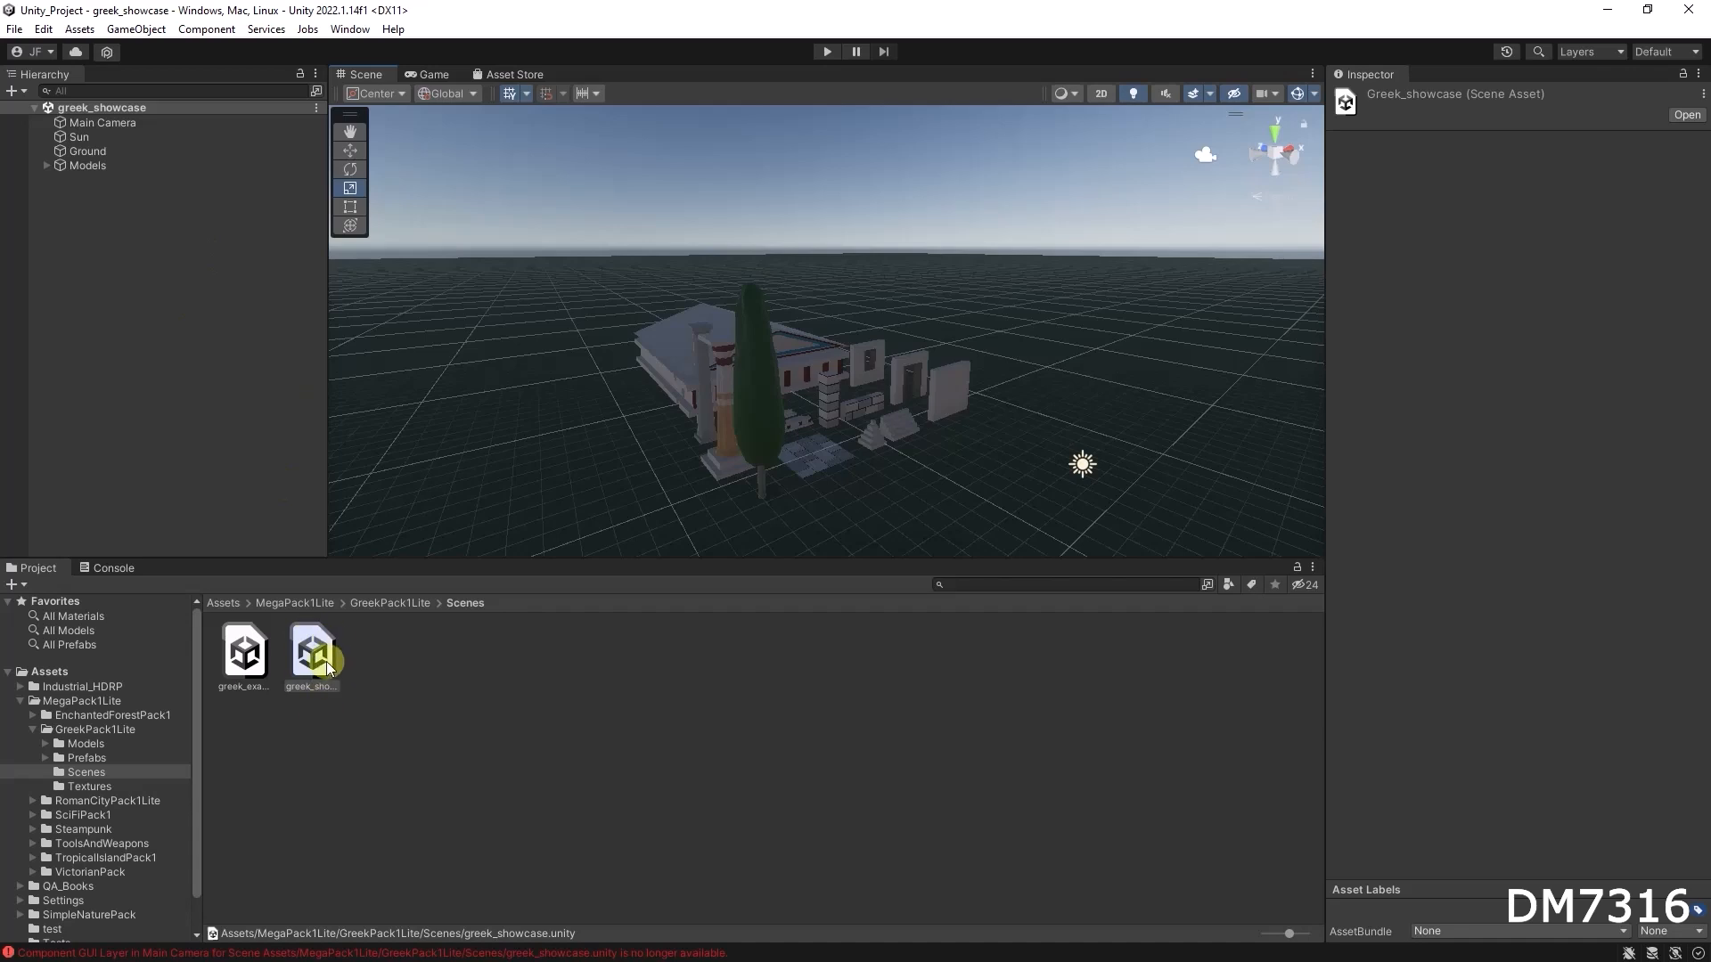
left_click(85, 135)
left_click_drag(894, 387, 1066, 209, "alt")
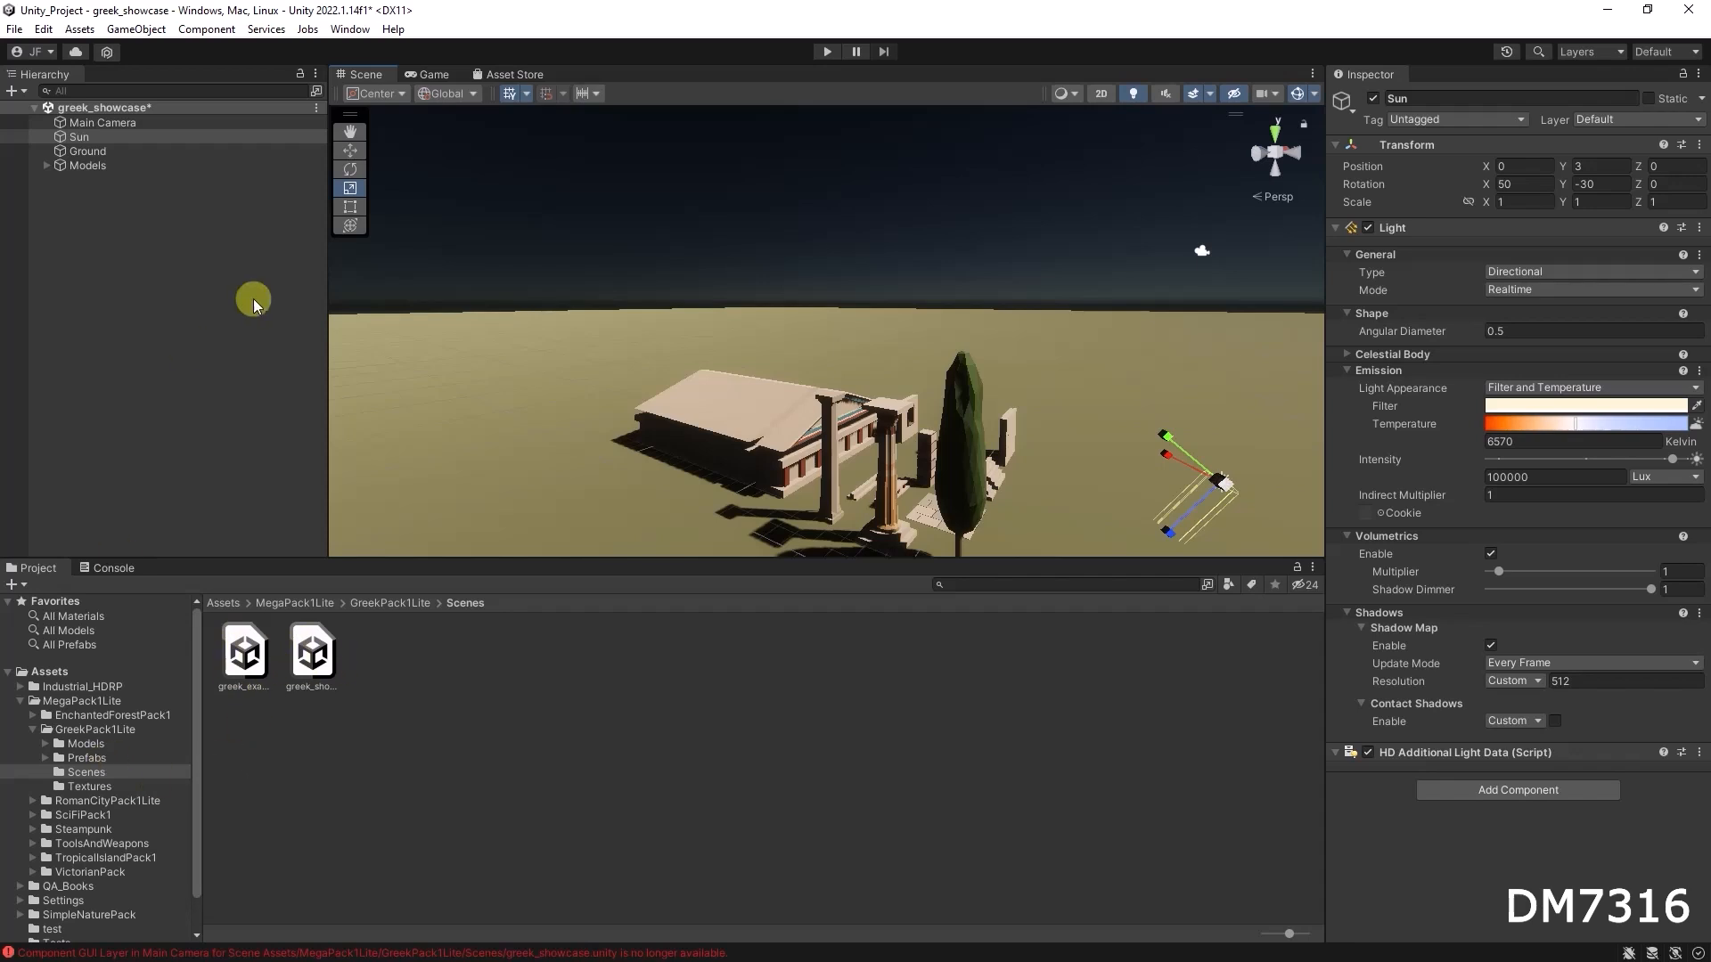
Step: Create a new scene from the Basic Outdoors (HDRP) template without saving the greek_showcase changes
left_click(14, 29)
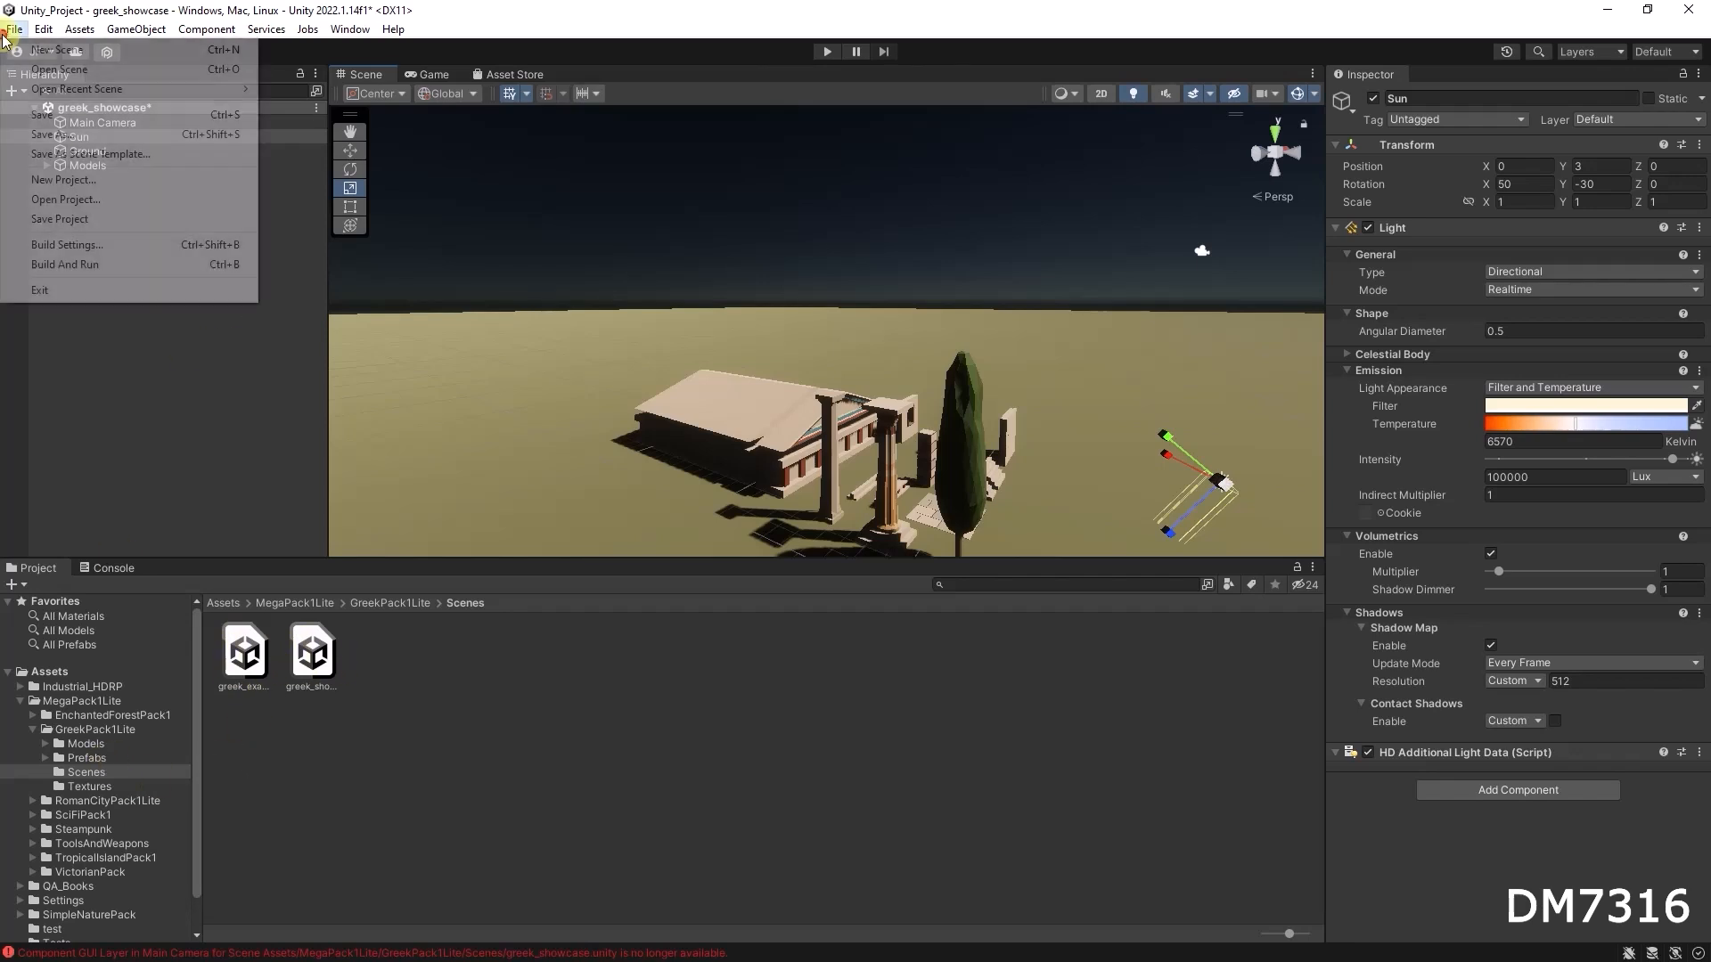
left_click(77, 52)
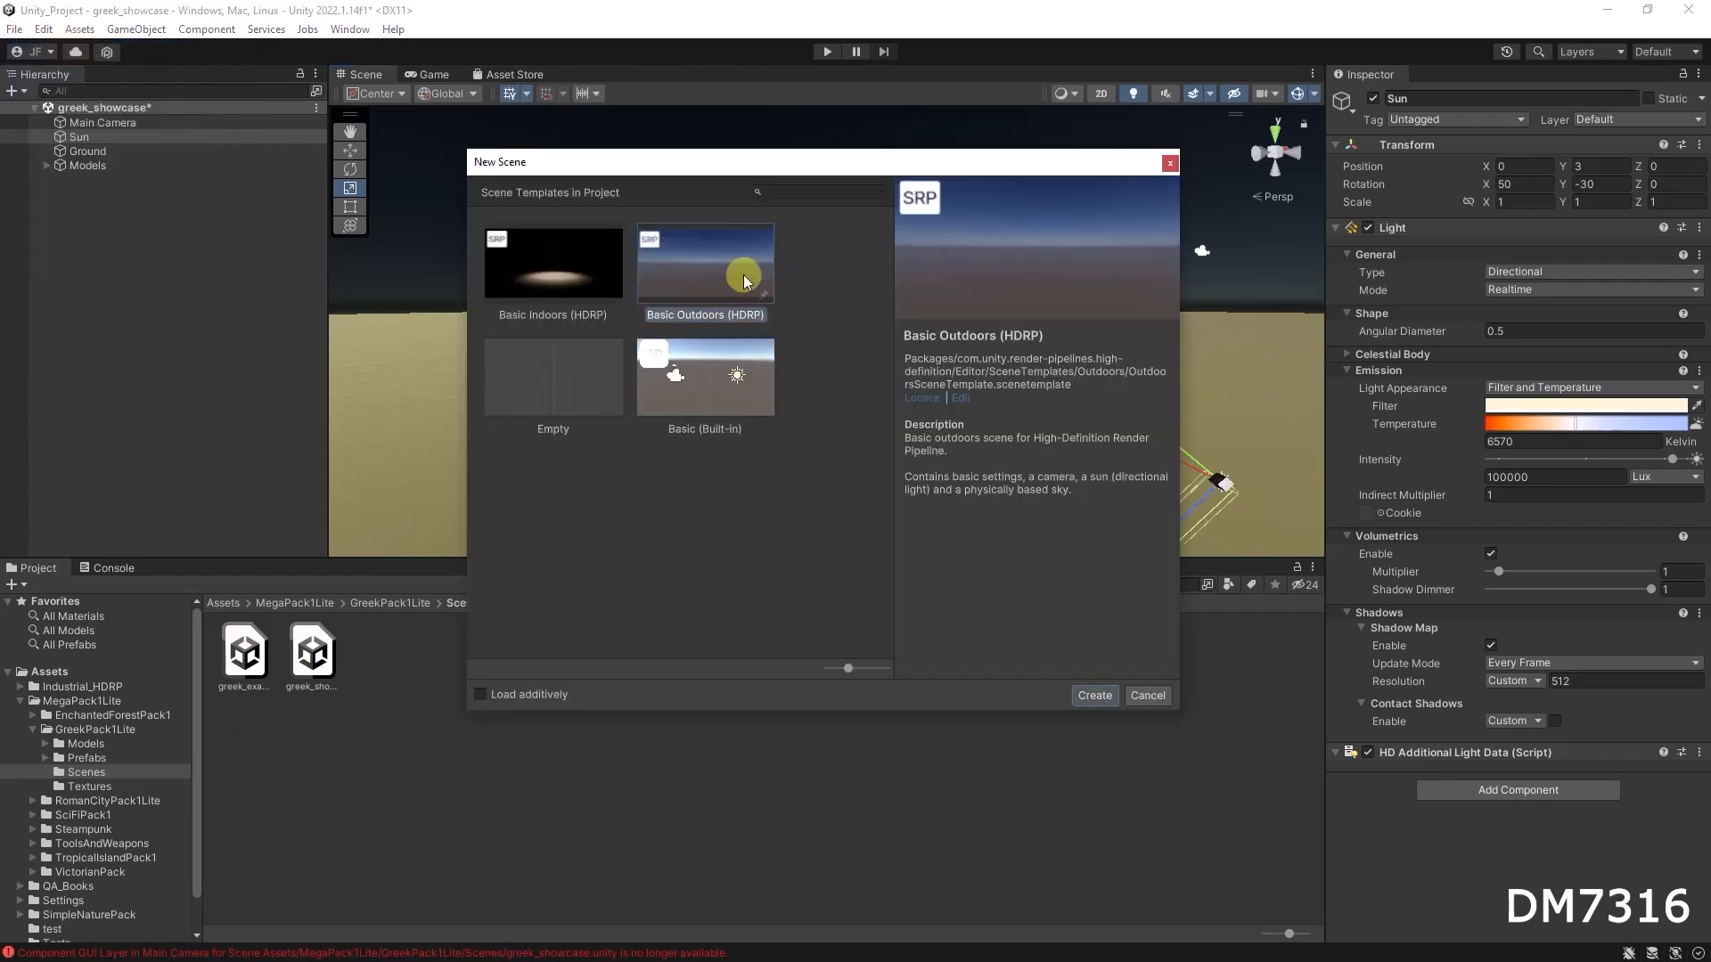
left_click(1094, 695)
left_click(942, 526)
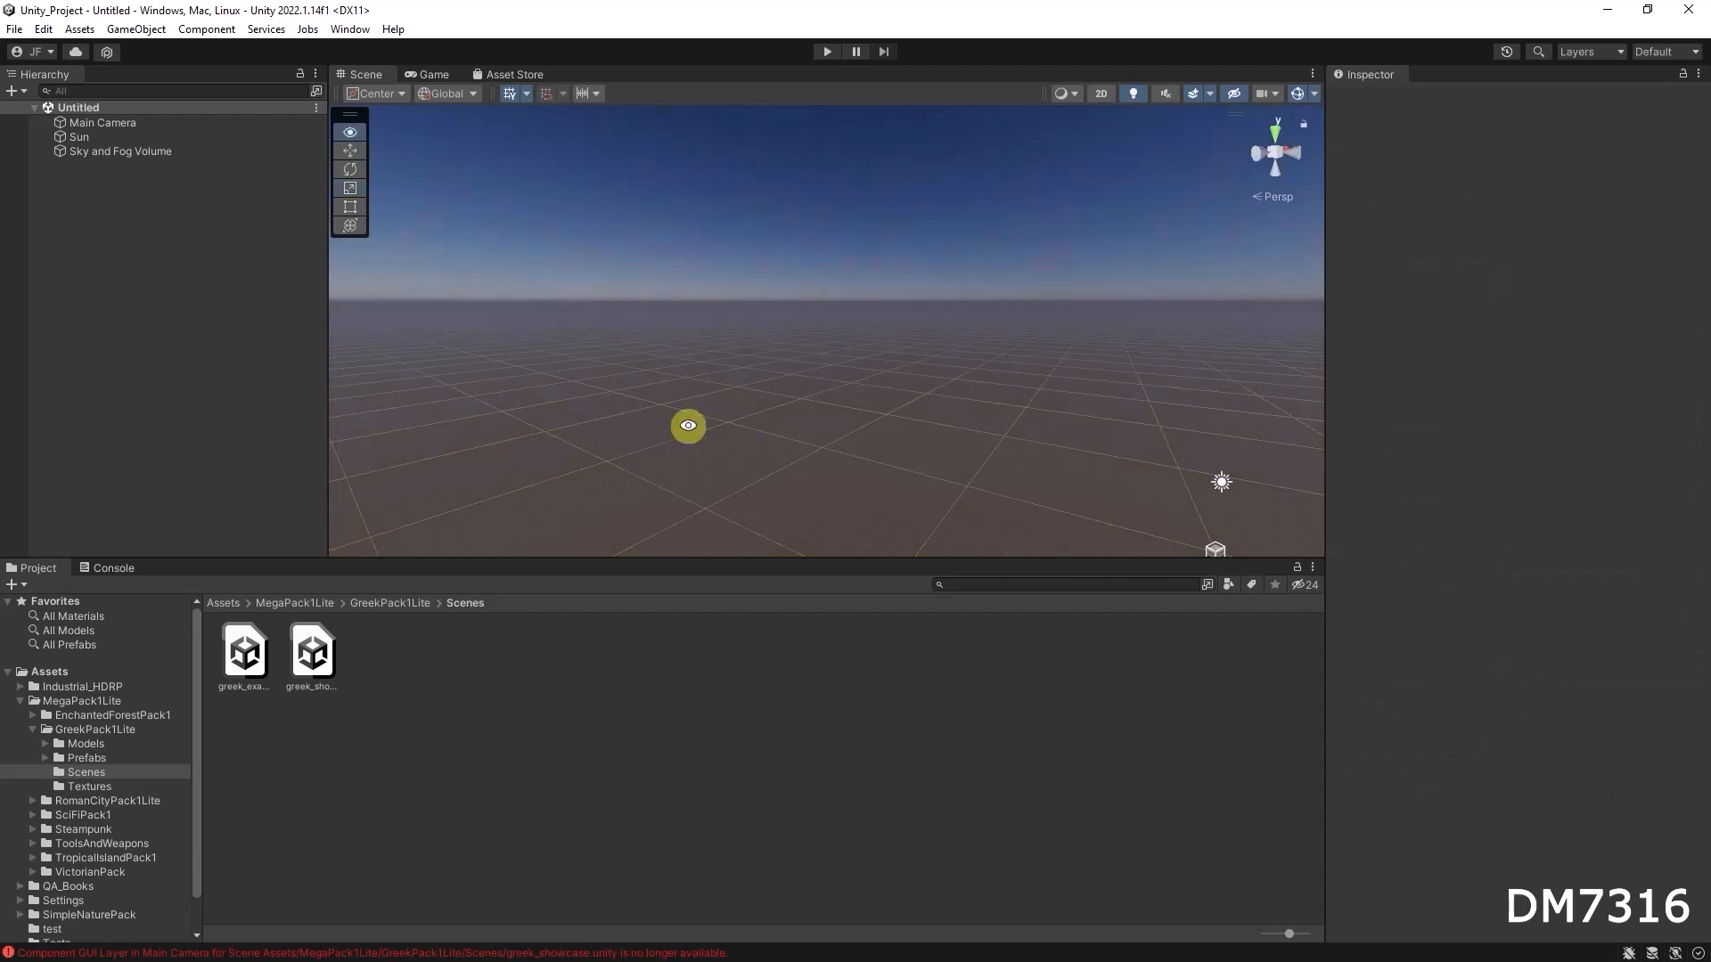
Step: Go back to the Models folder of GreekPack1Lite
left_click_drag(767, 416, 704, 450, "alt")
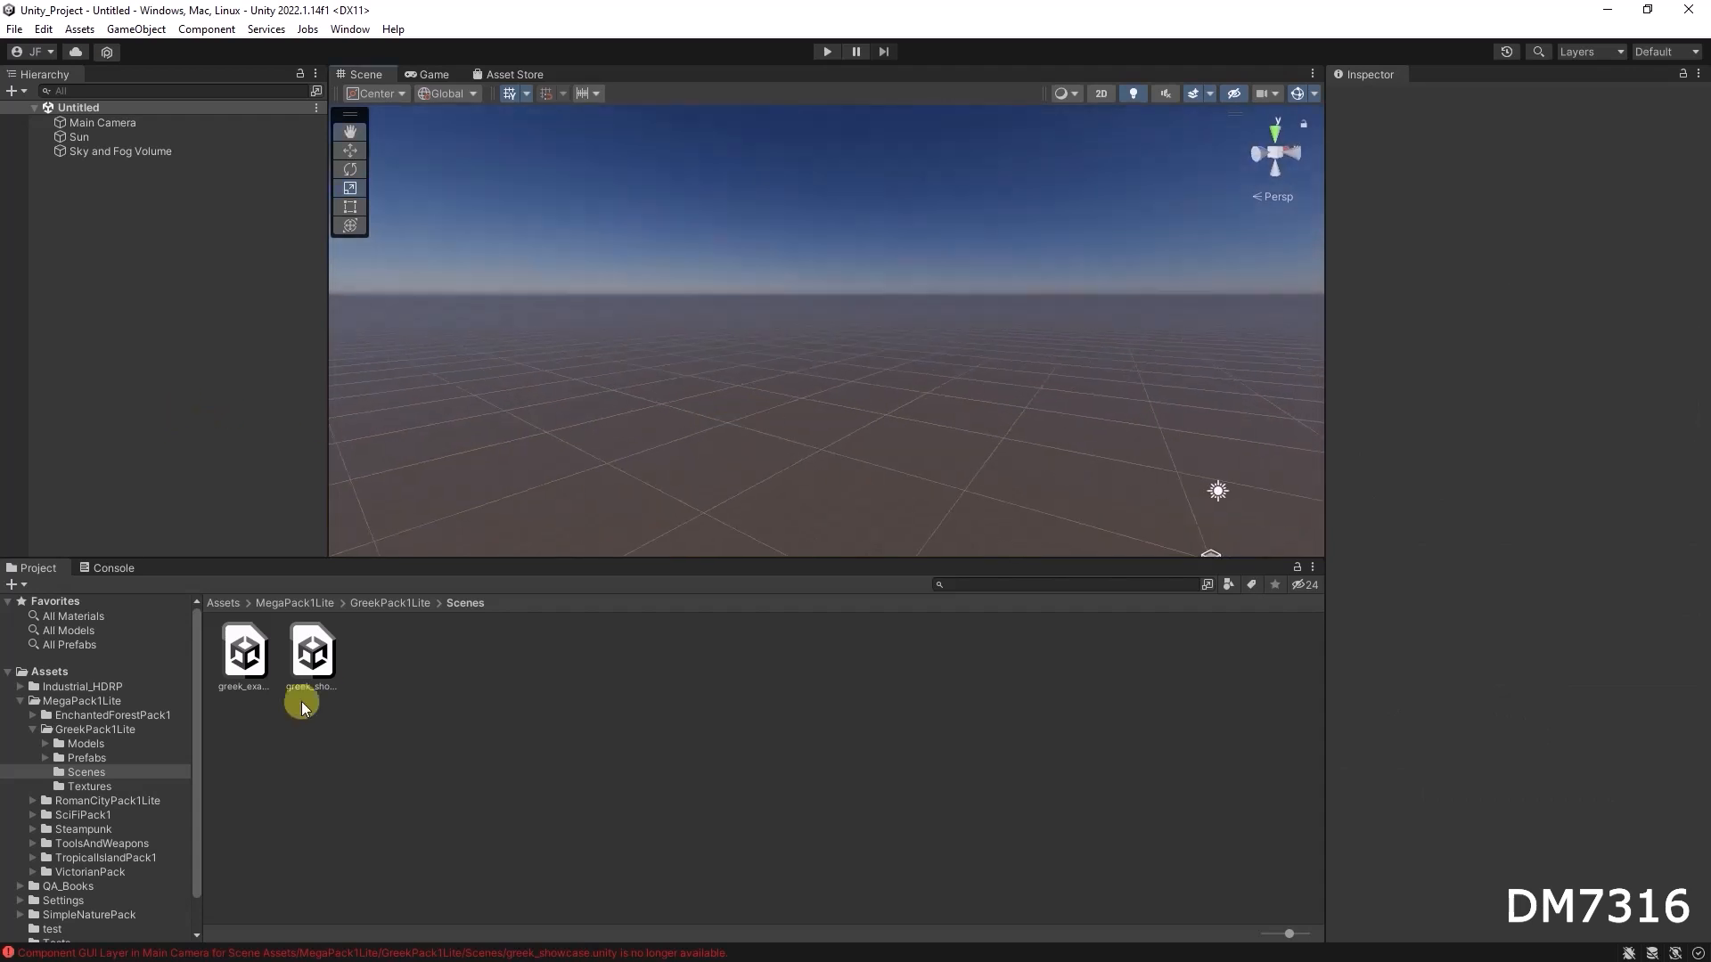
left_click(78, 733)
left_click(48, 747)
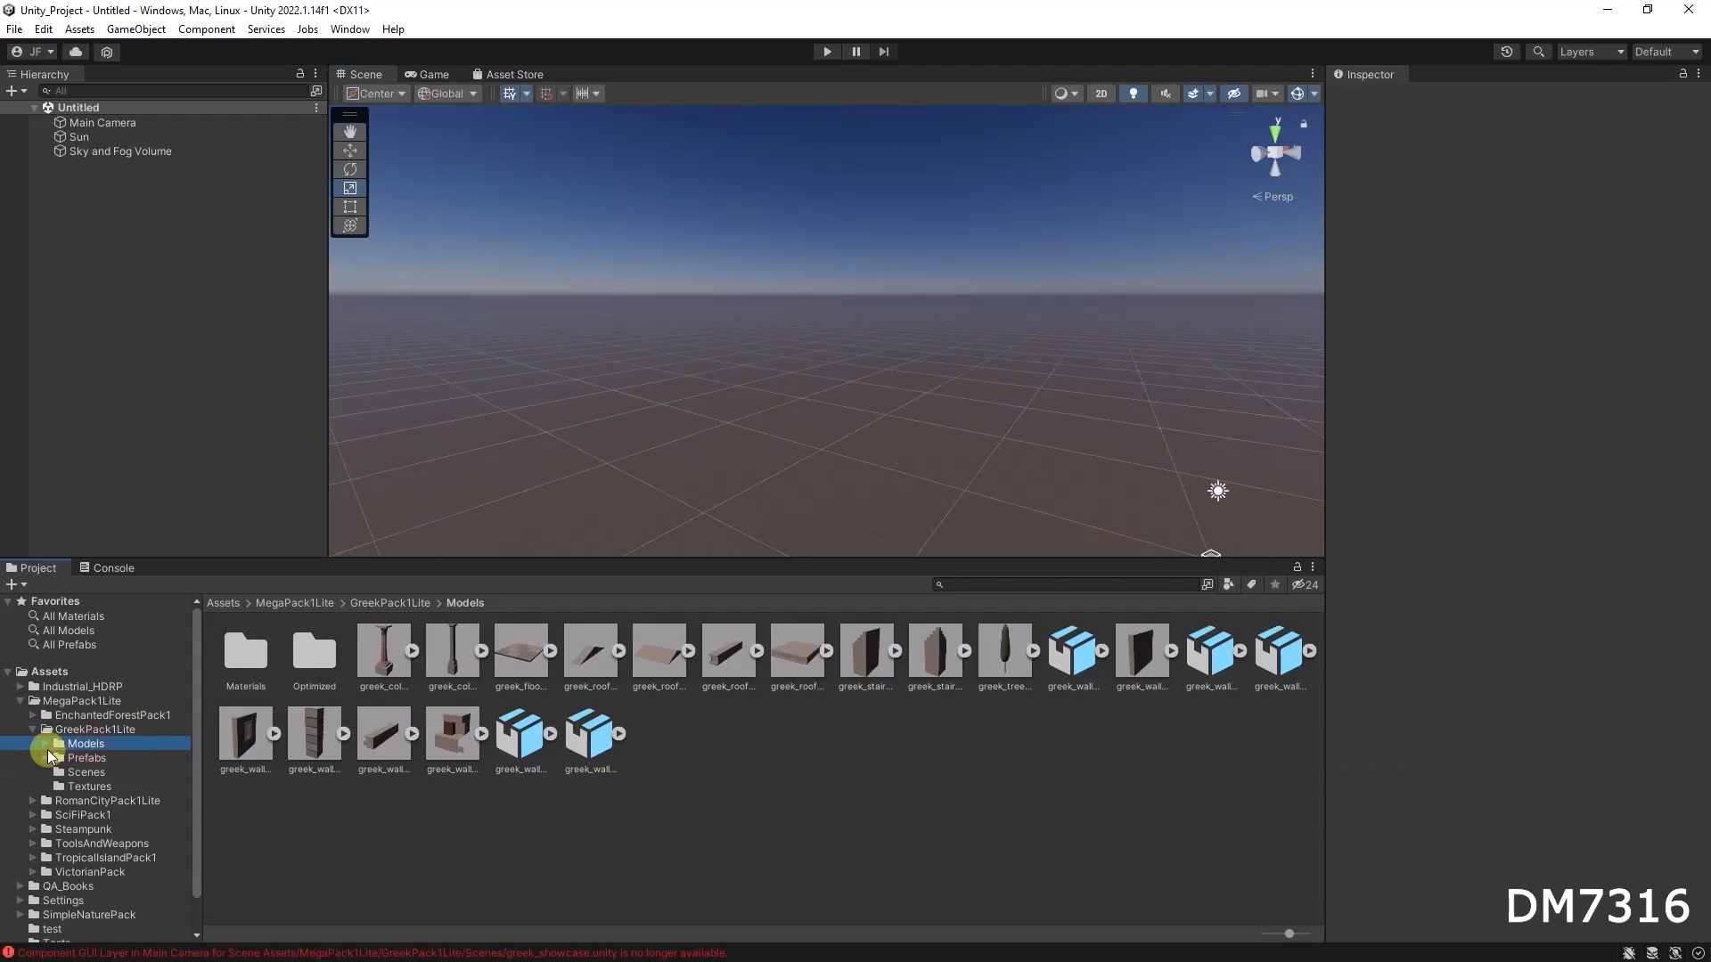
Step: Look through GreekPack1Lite's Models folder and inspect the greek_column_1 model's import settings
left_click(42, 747)
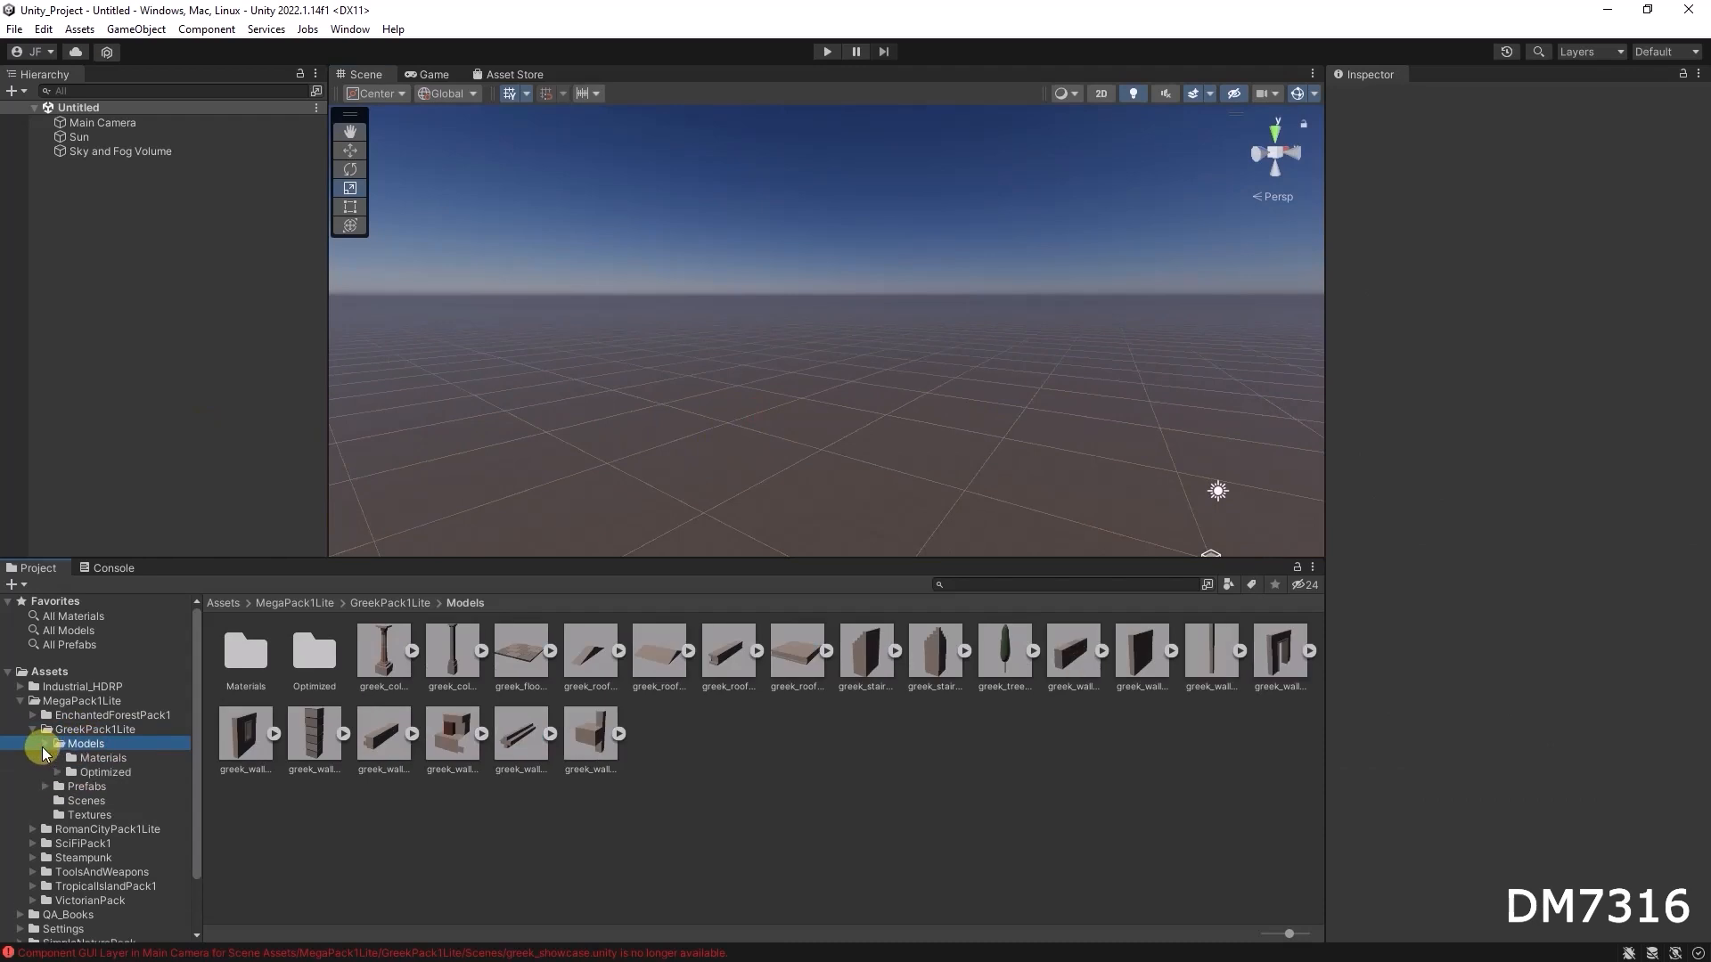
left_click(42, 747)
left_click(384, 650)
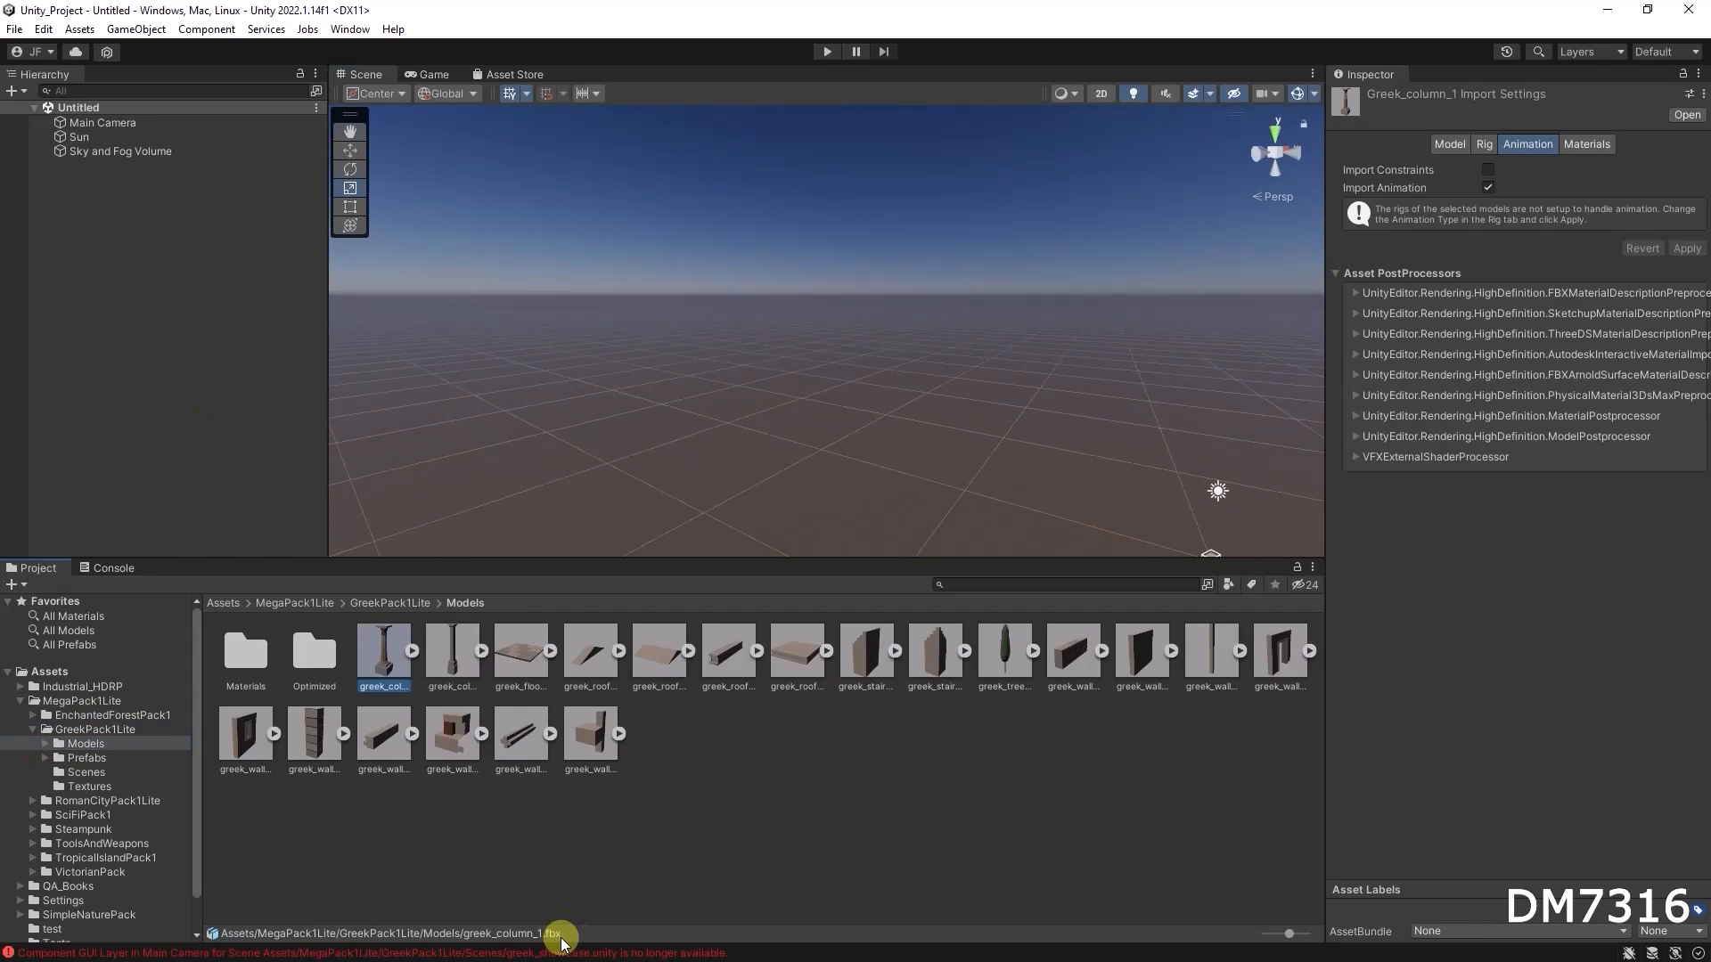
Step: Open the Buildings folder under GreekPack1Lite's Prefabs, select the Temple prefab and rotate its preview to view the front columns
left_click(86, 758)
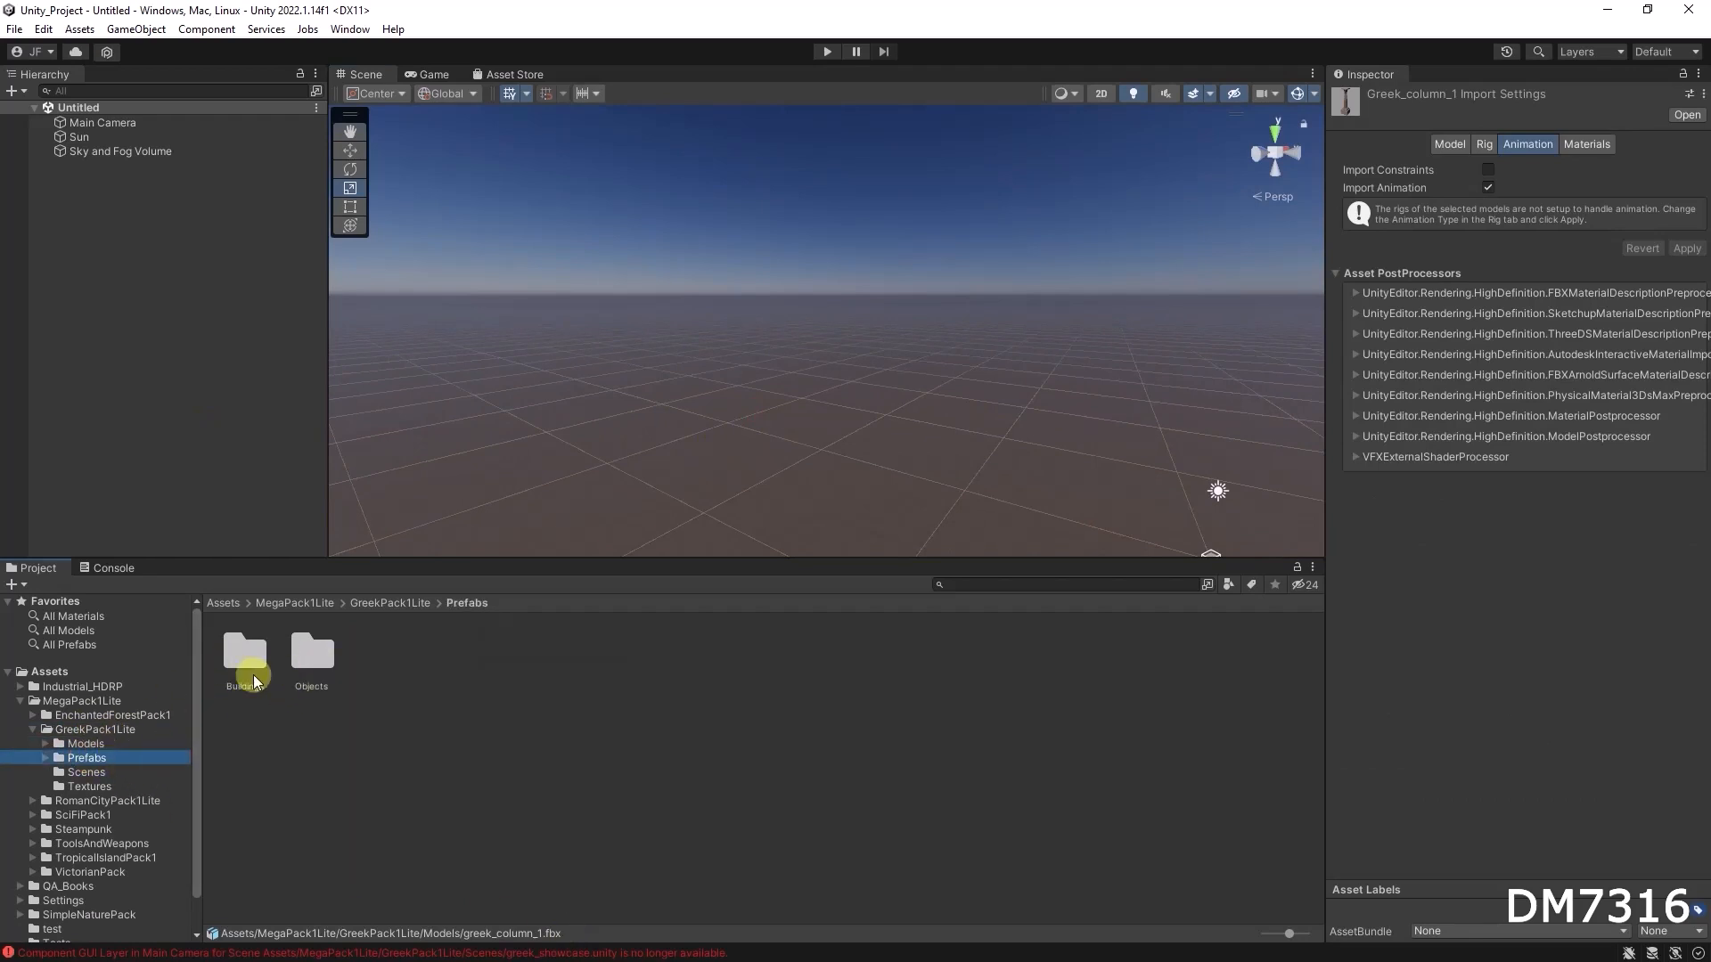
left_click(45, 758)
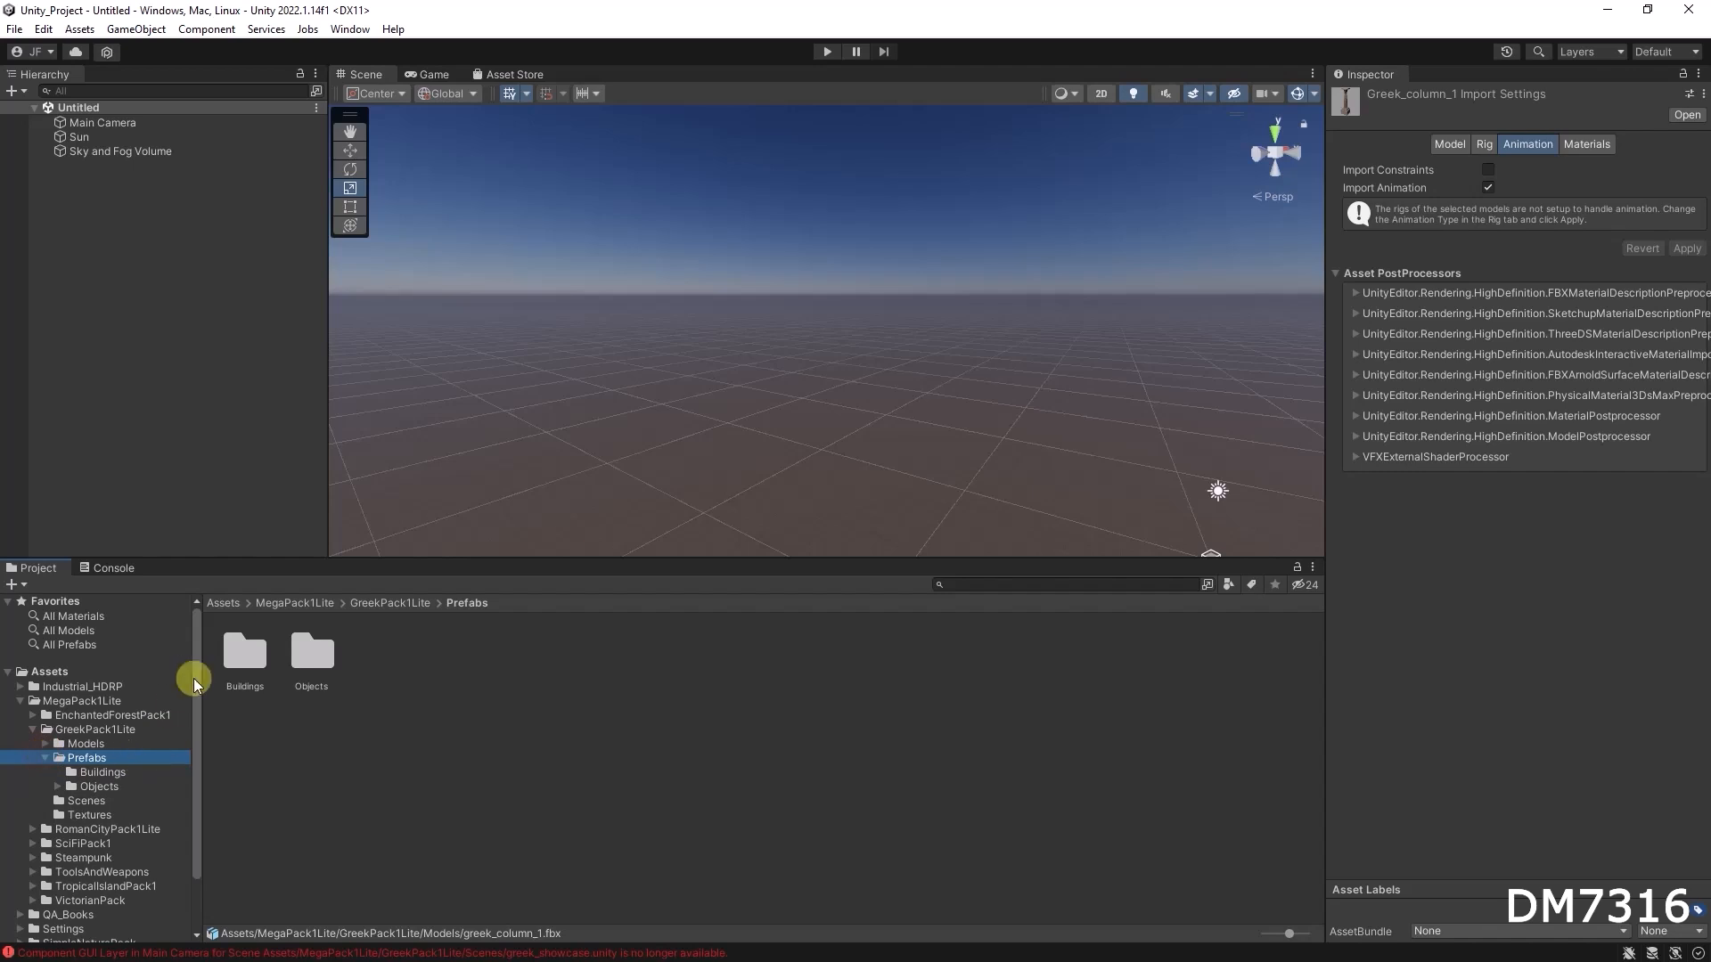
left_click(105, 772)
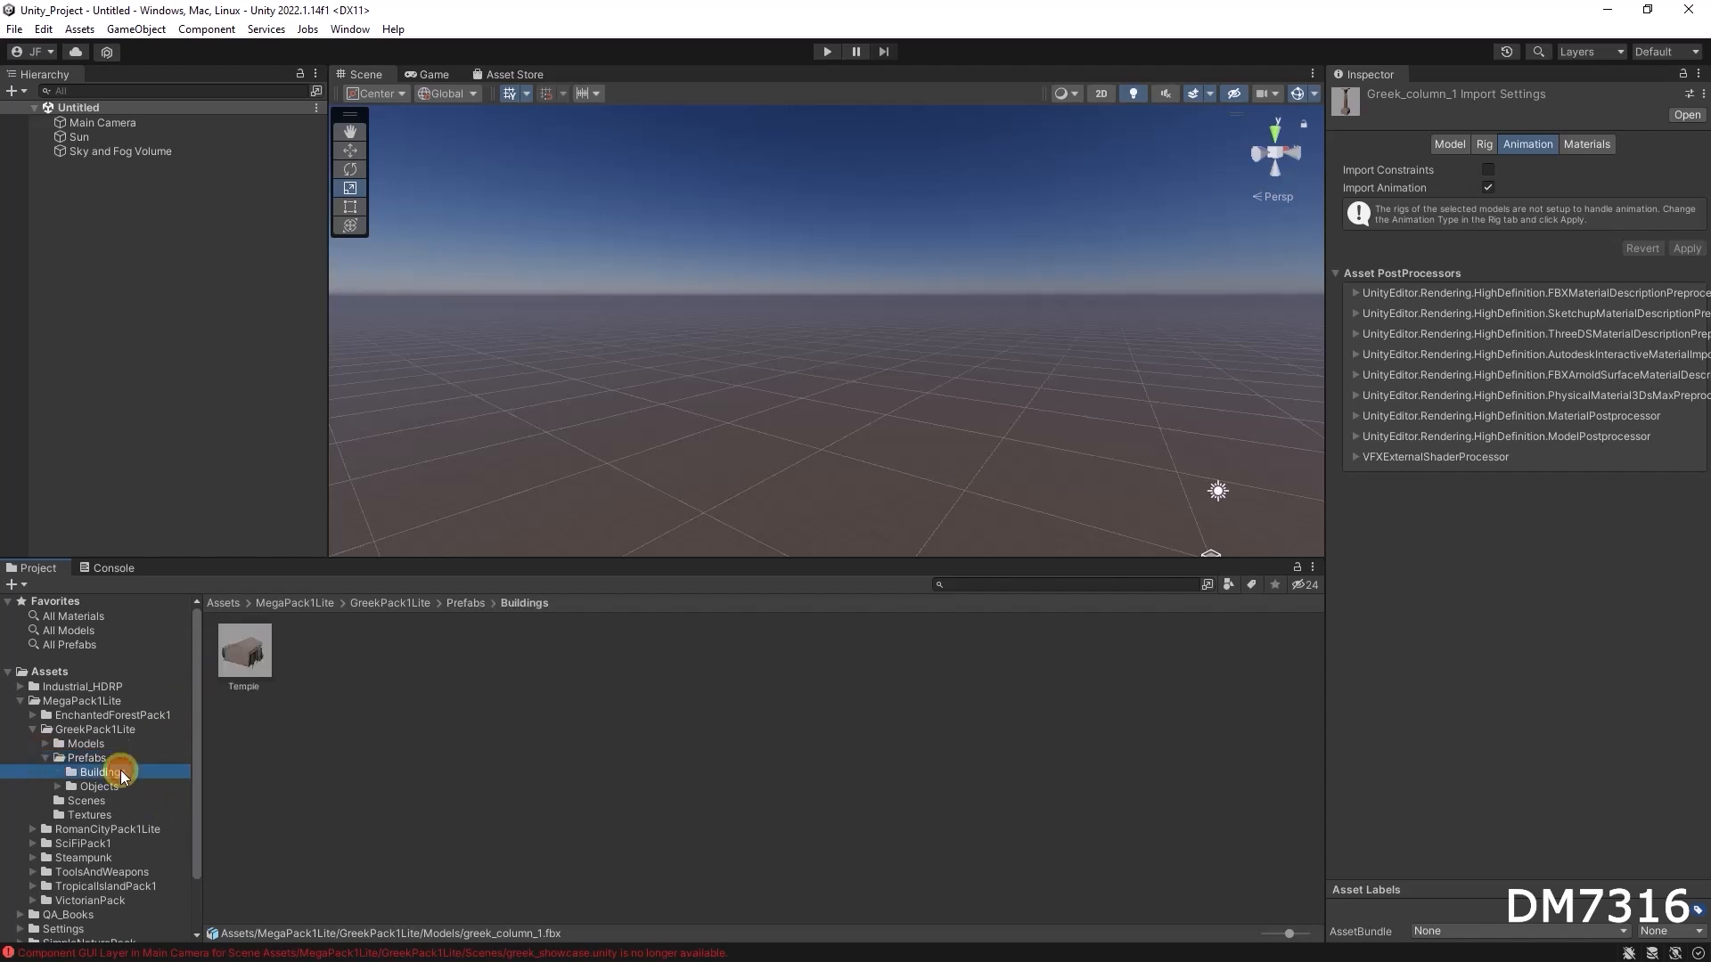
left_click(254, 653)
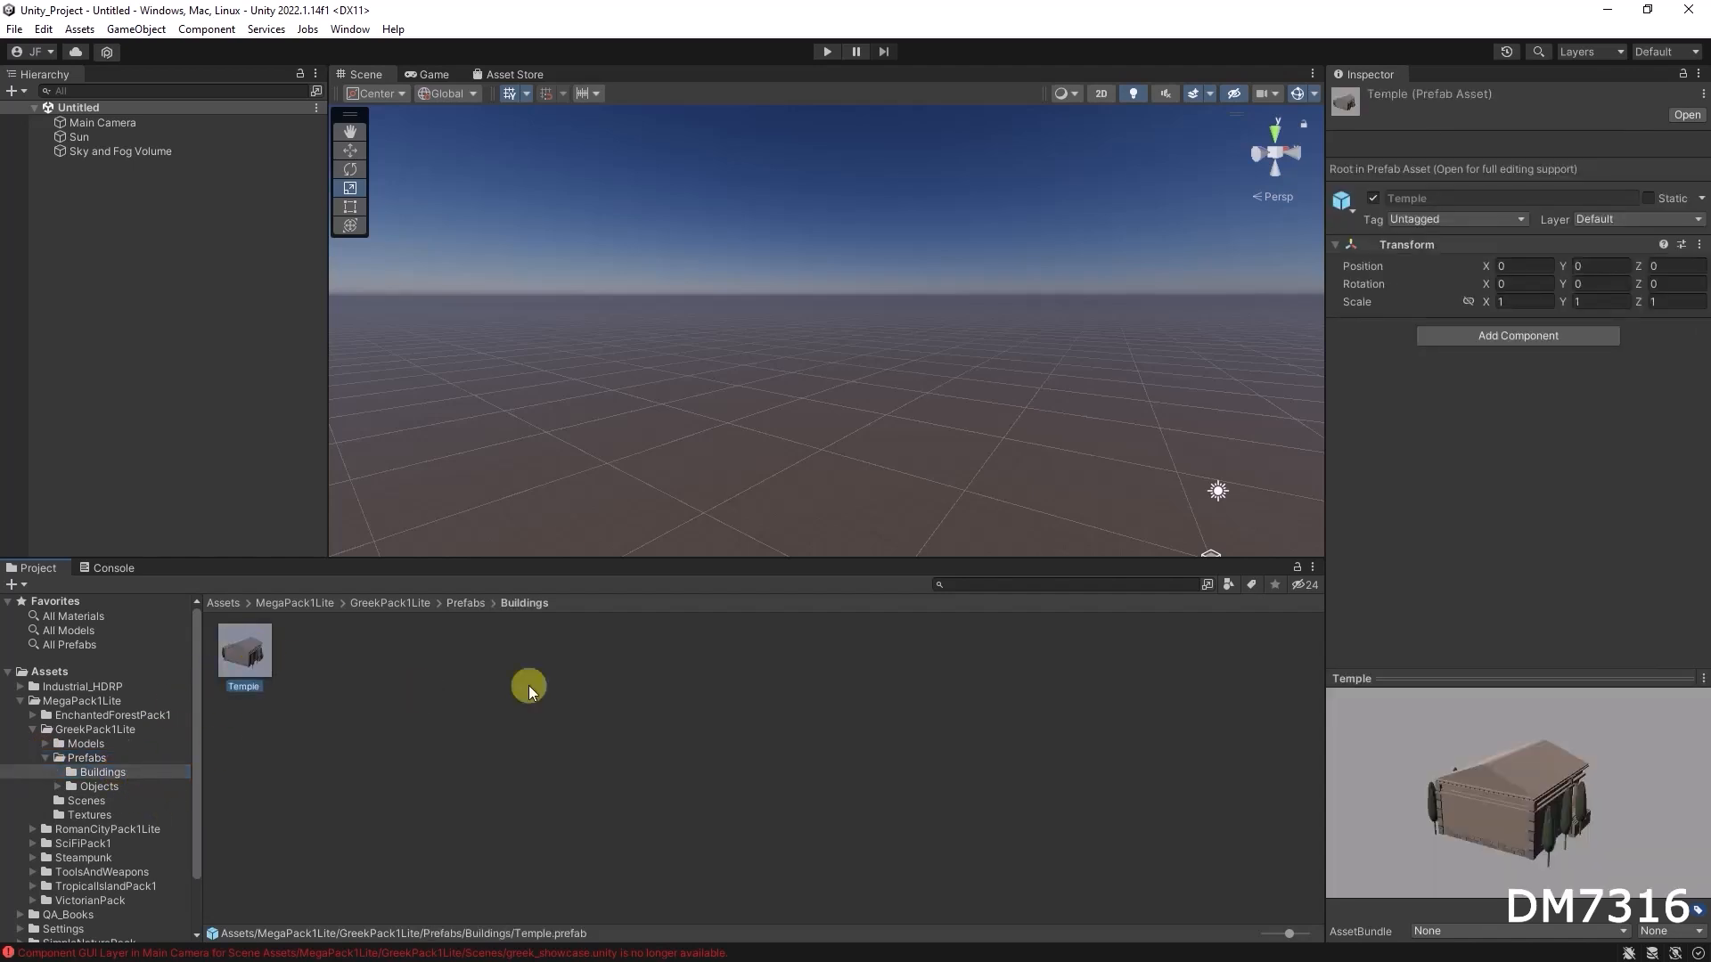
left_click_drag(1634, 802, 1473, 807)
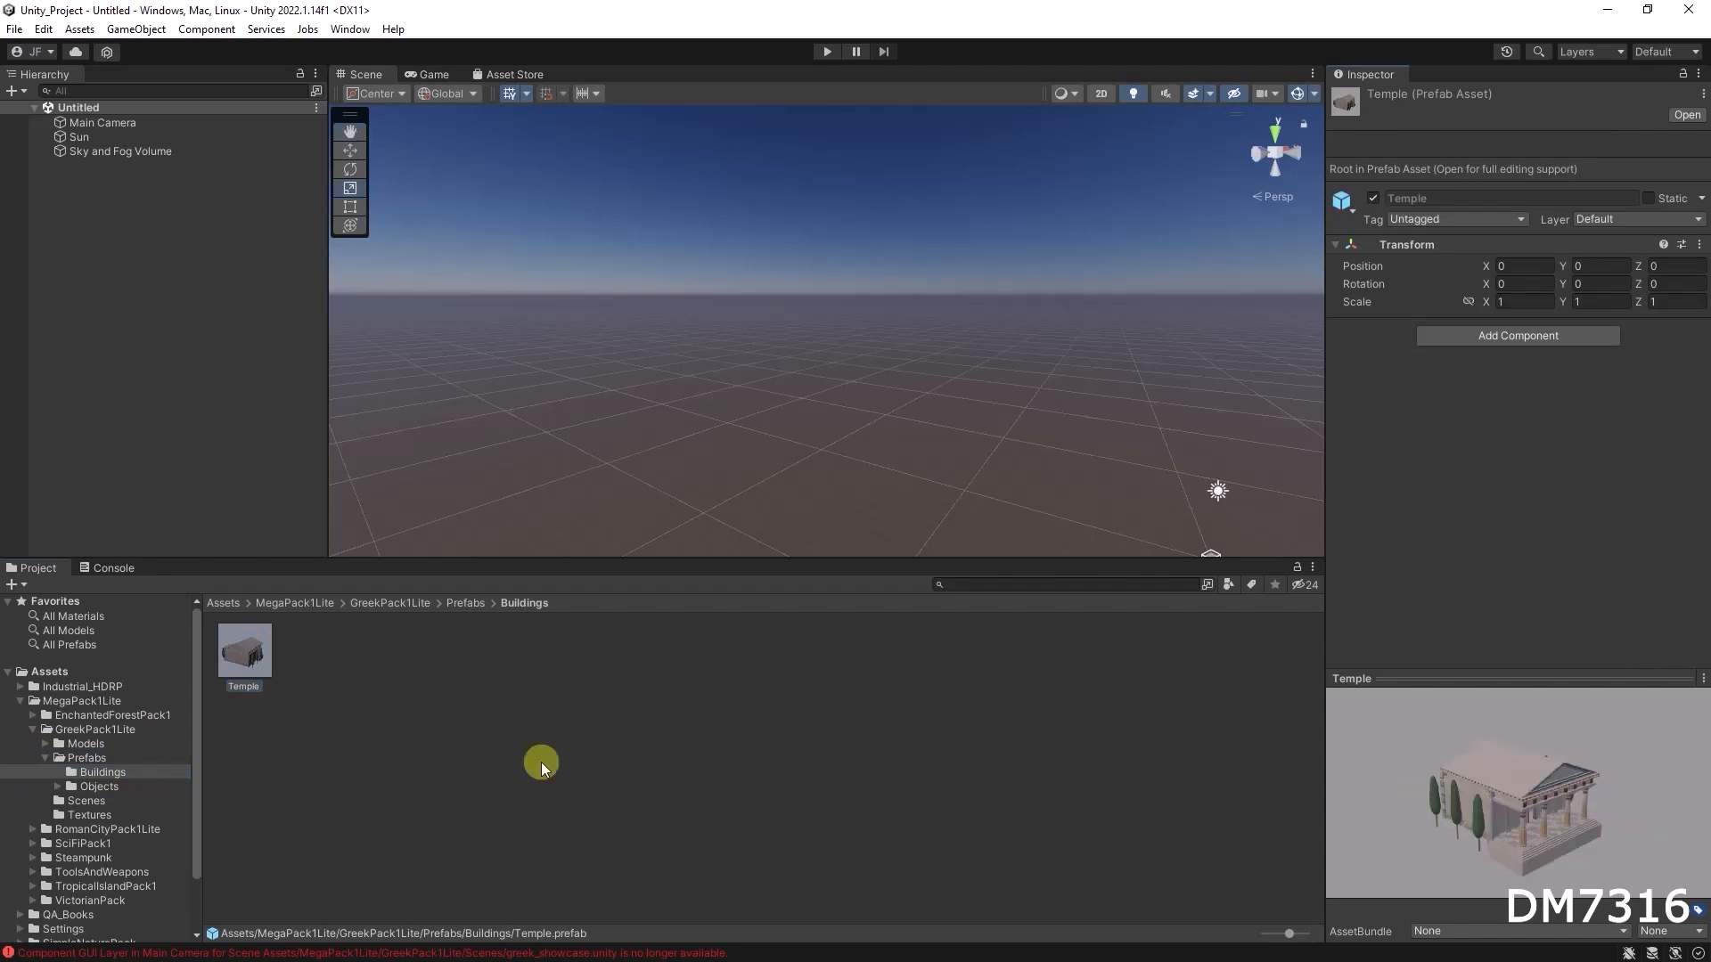
Step: View the prefabs in GreekPack1Lite's Objects folder, then compare them with the contents of the Models folder
left_click(60, 787)
left_click(98, 786)
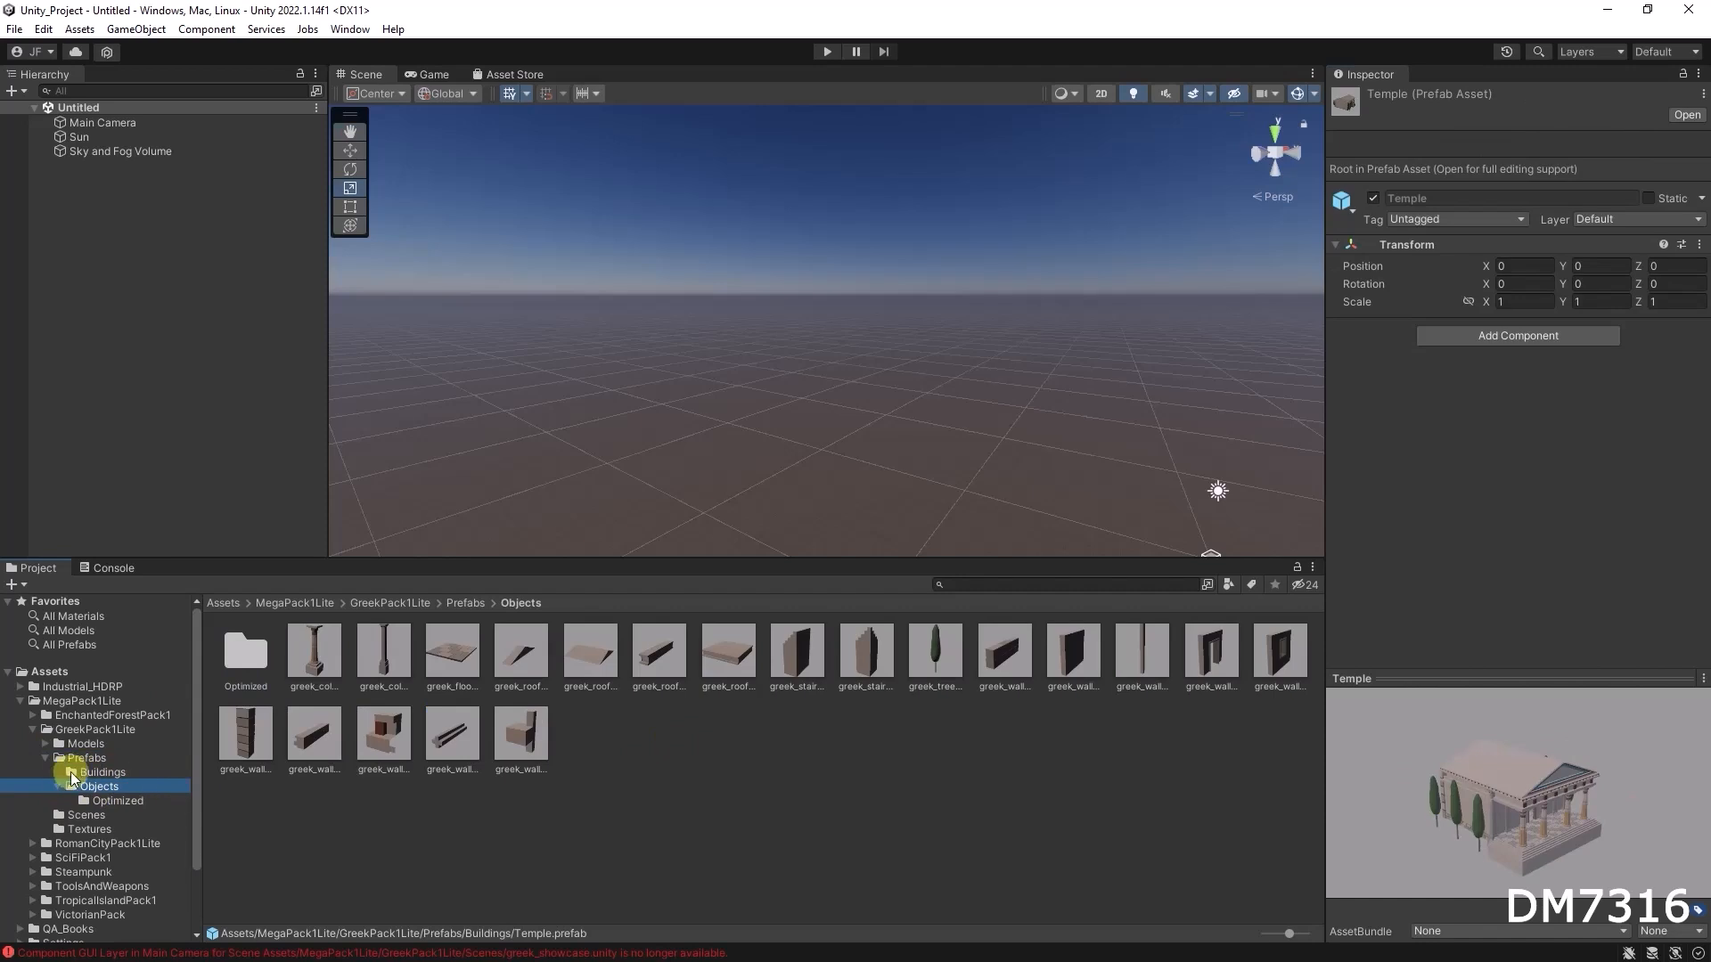
left_click(60, 788)
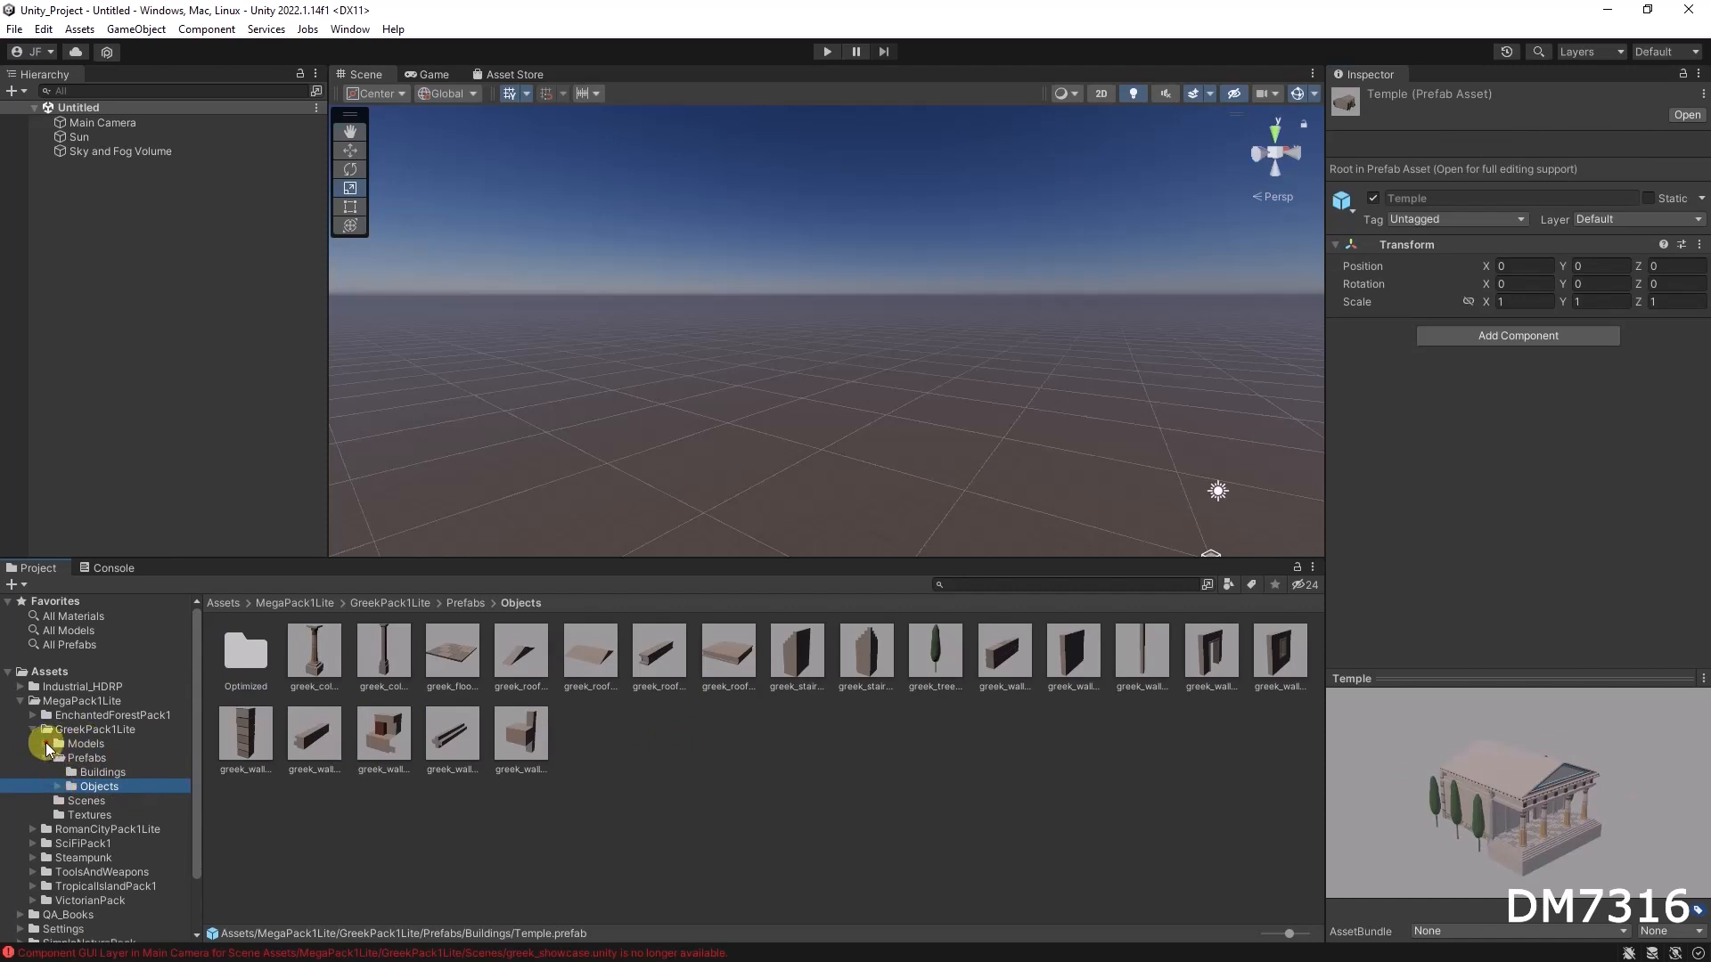
left_click(45, 744)
left_click(110, 759)
left_click(86, 744)
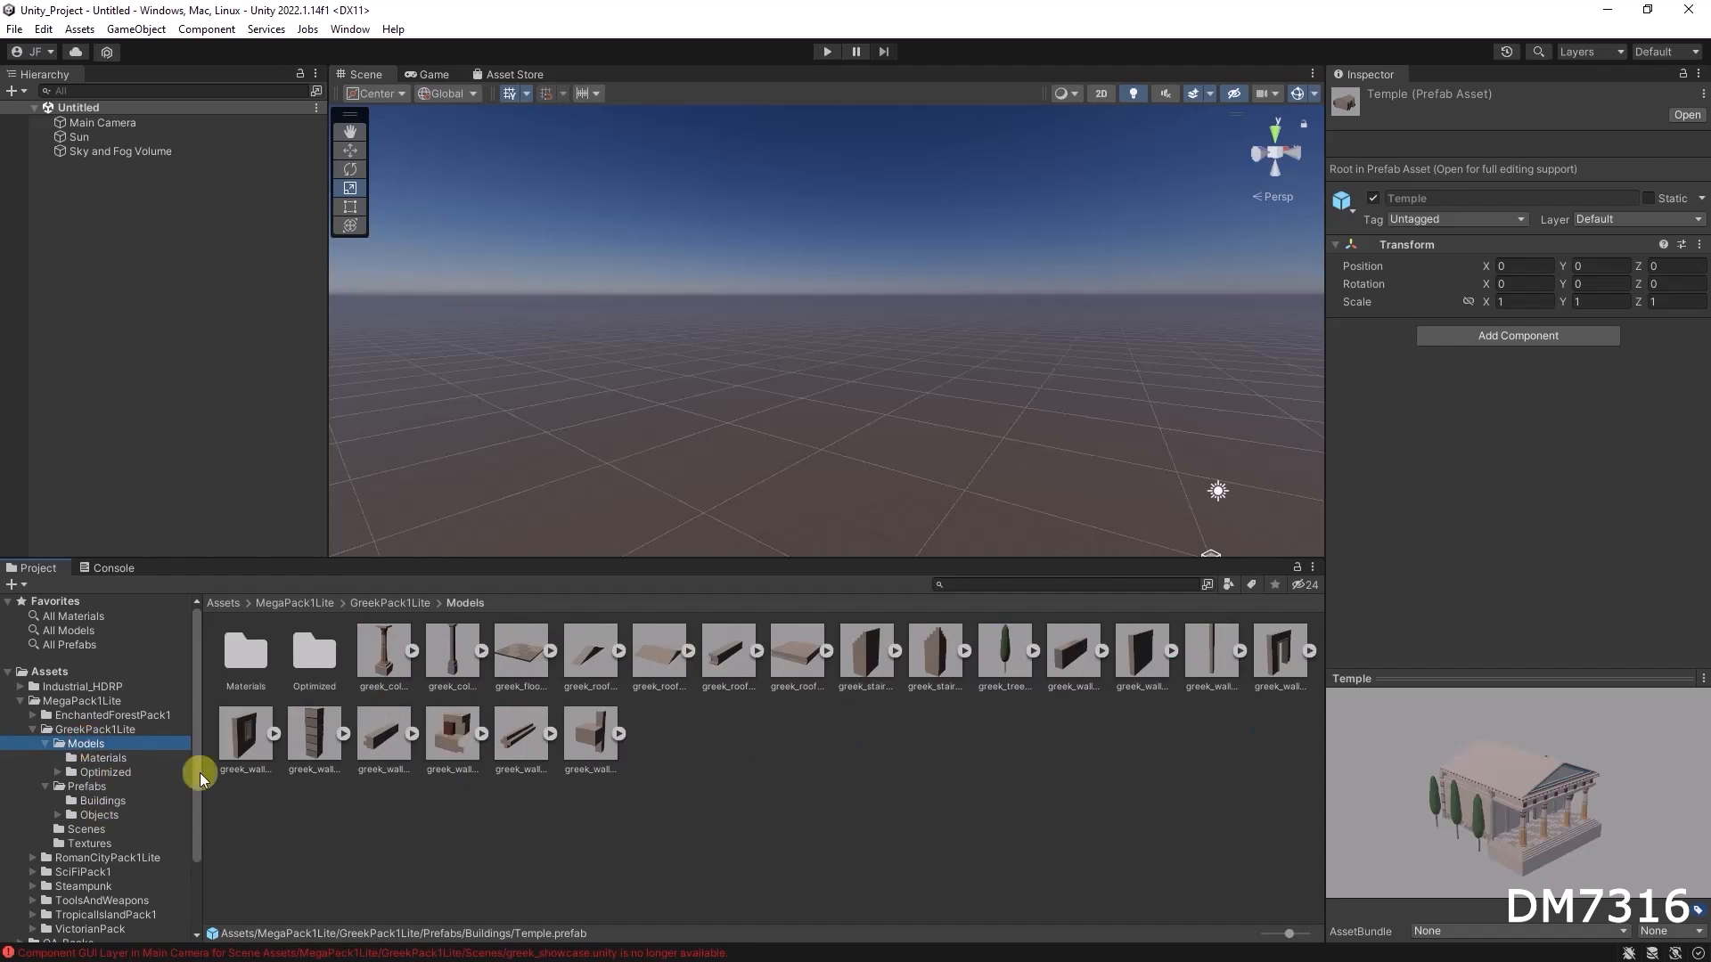
Step: Browse GreekPack1Lite's Prefabs, Scenes and Textures folders to review how the pack is organised
left_click(89, 787)
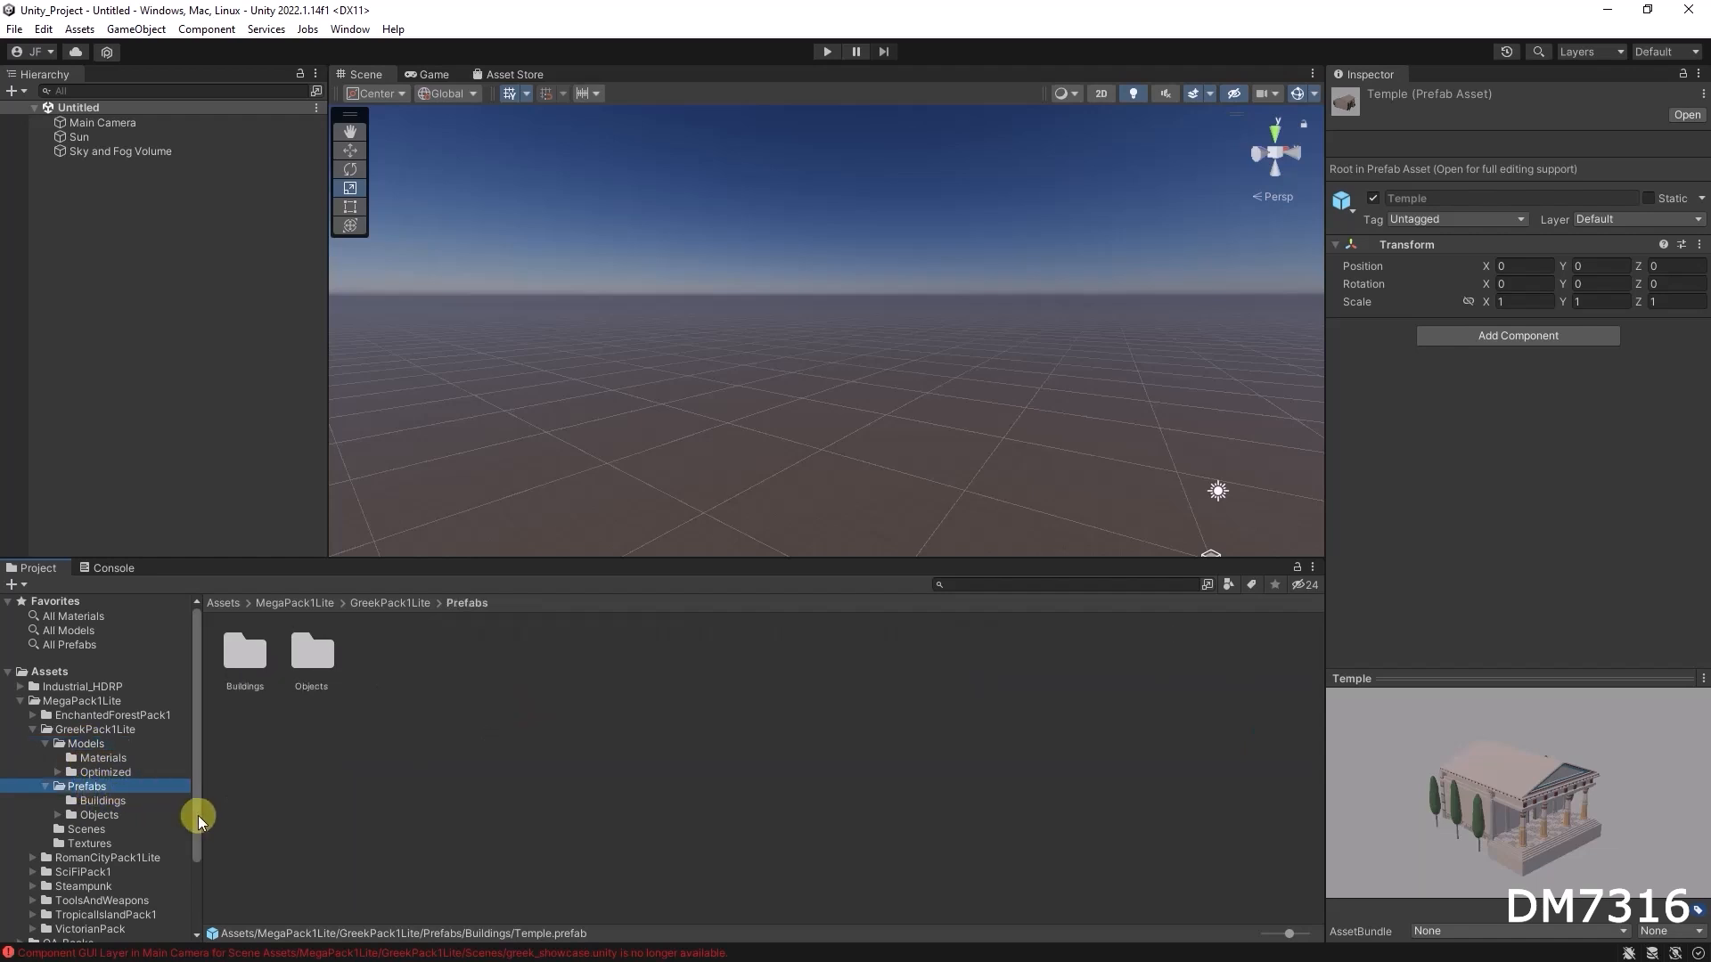
left_click(89, 815)
left_click(98, 830)
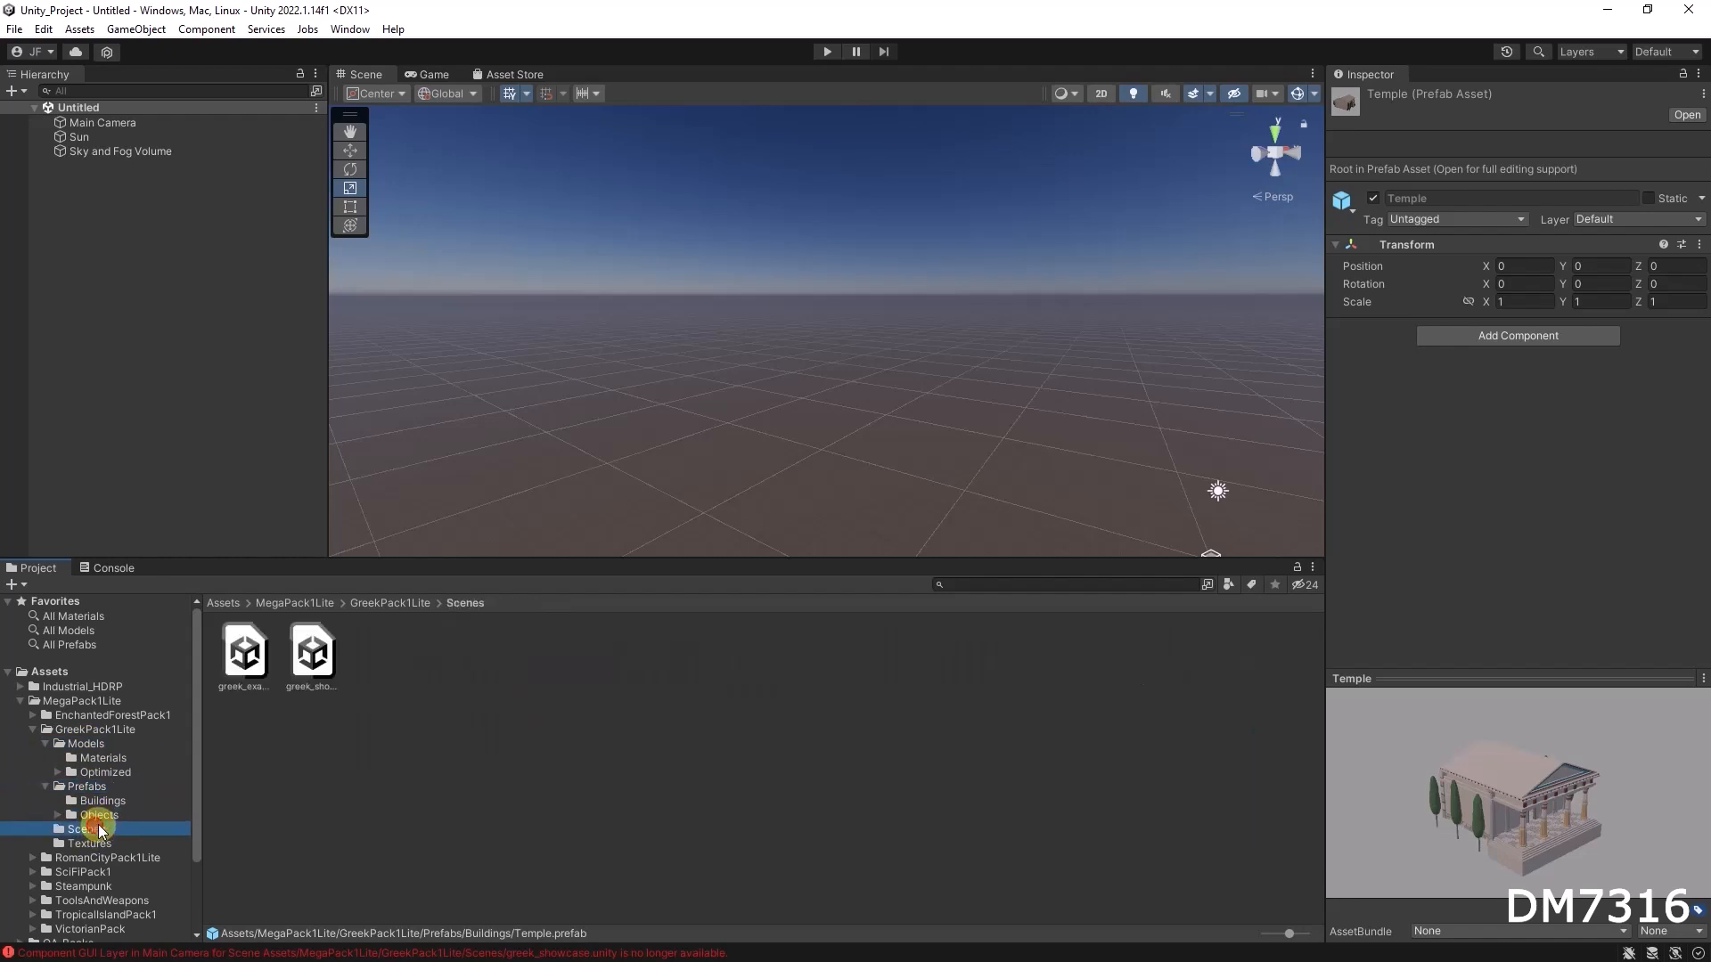
left_click(98, 844)
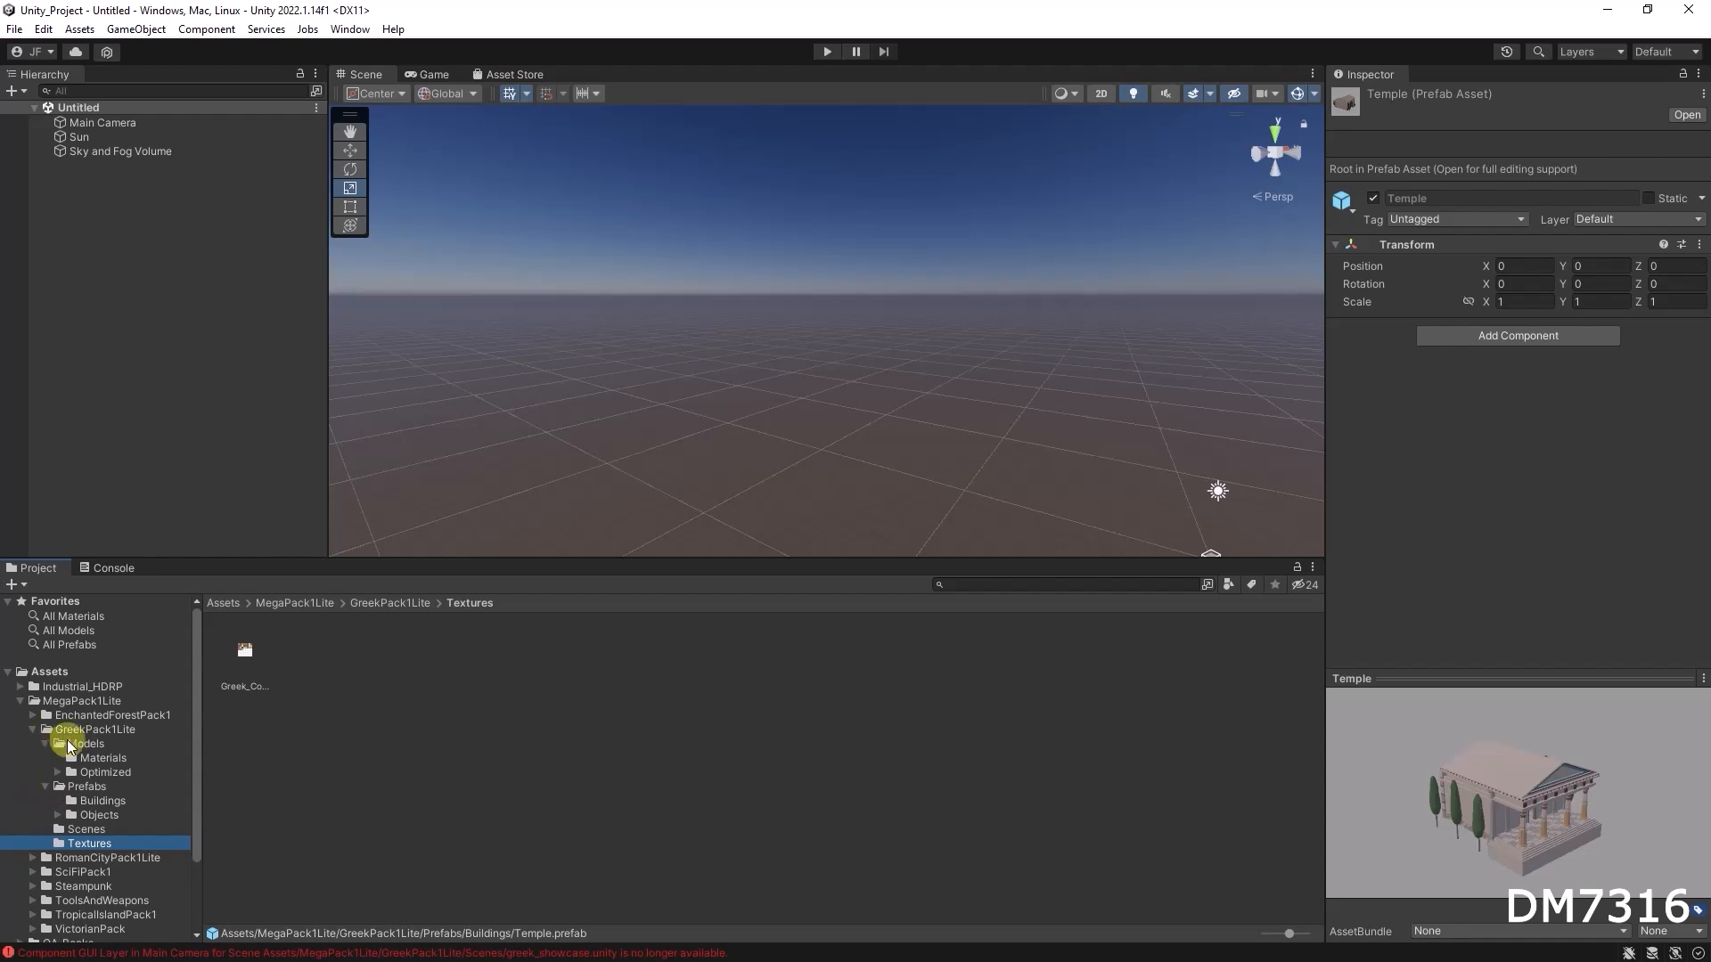
Step: Add greek_floor_stone_1 from the Prefabs Objects folder to the scene and frame it in the Scene view
left_click(87, 788)
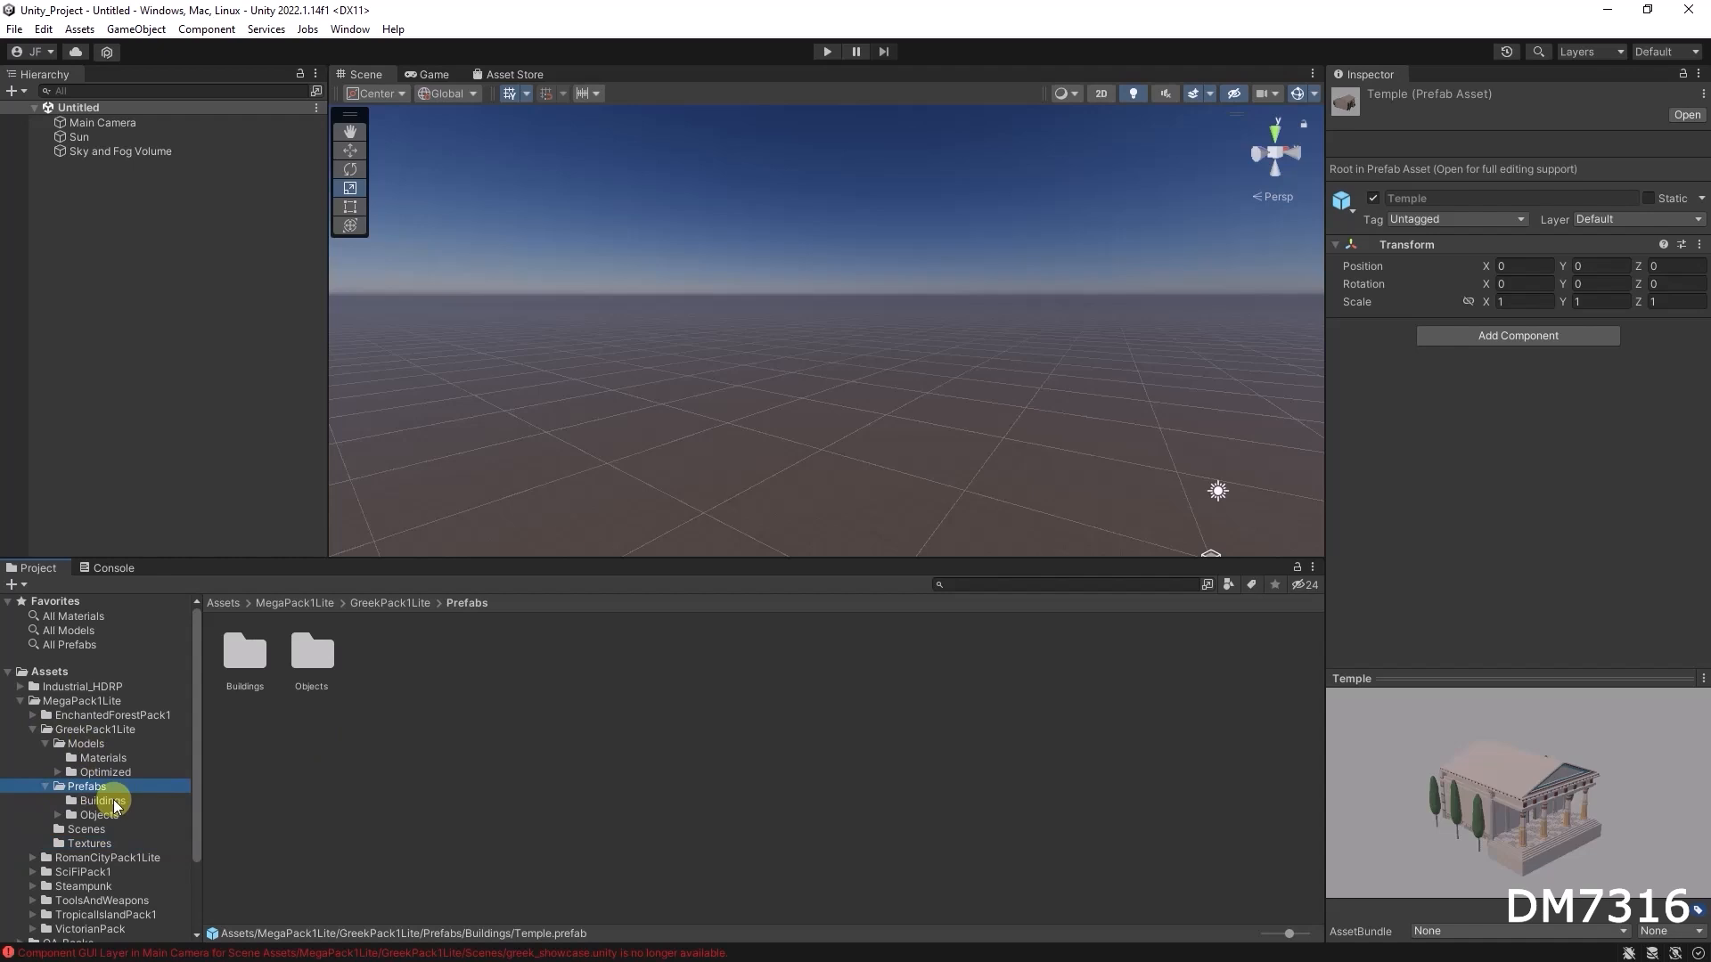
left_click(109, 802)
left_click(95, 817)
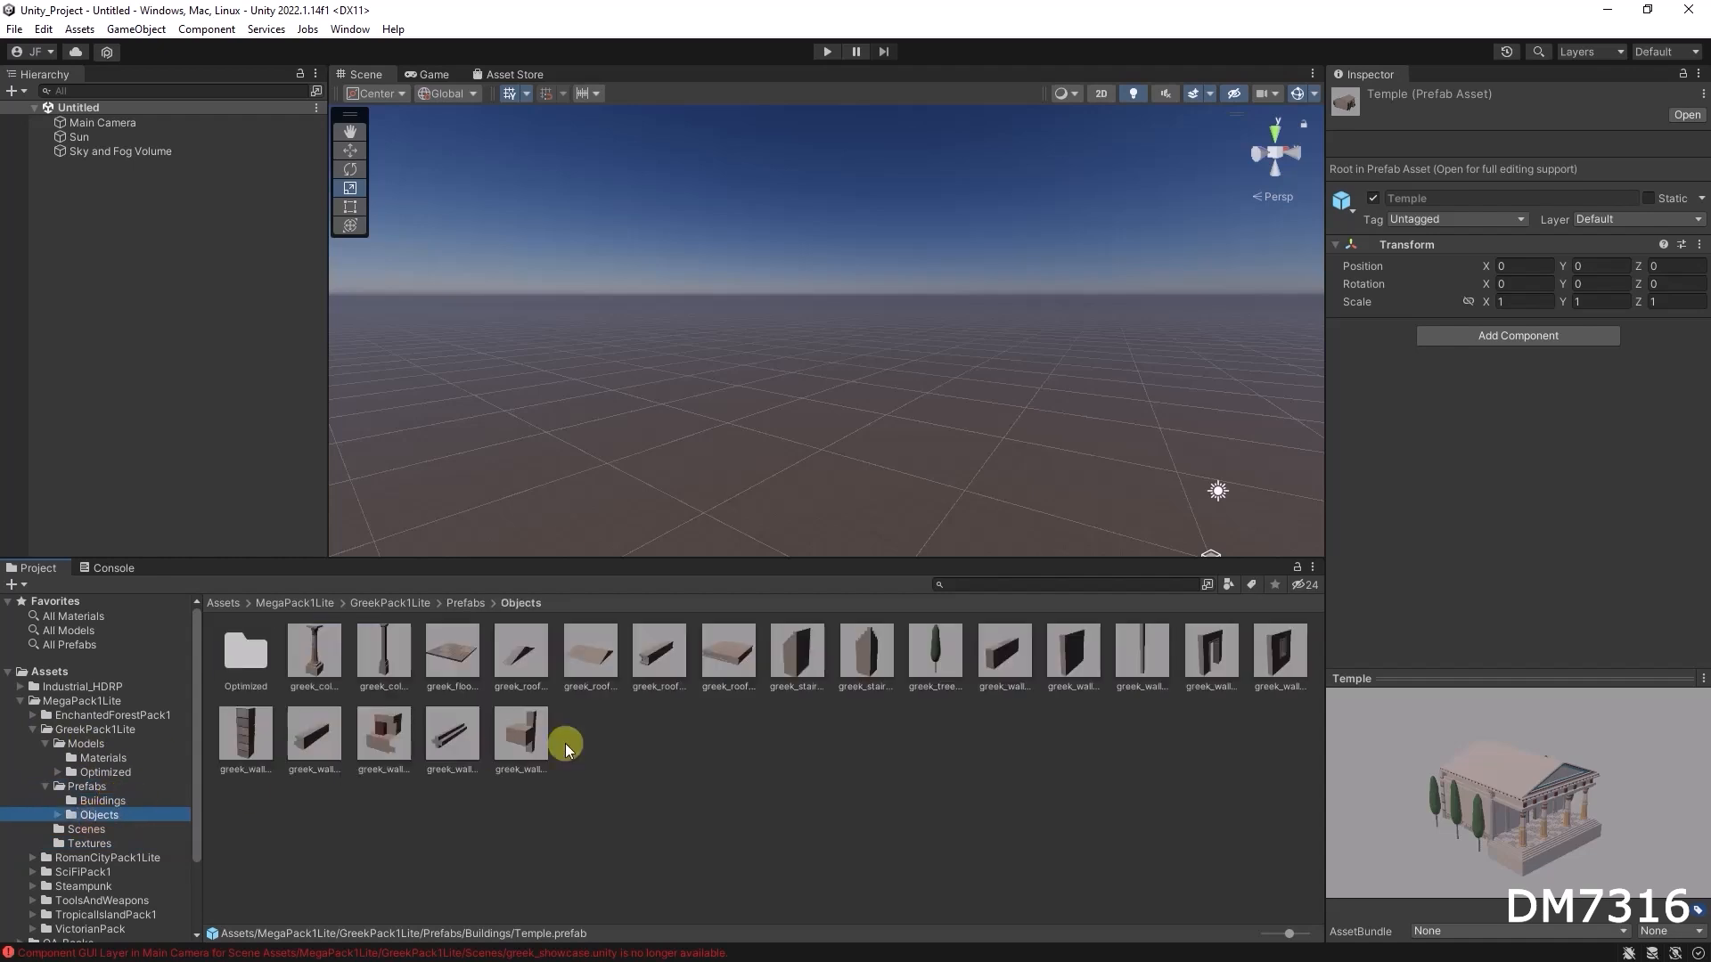
left_click_drag(450, 656, 227, 318)
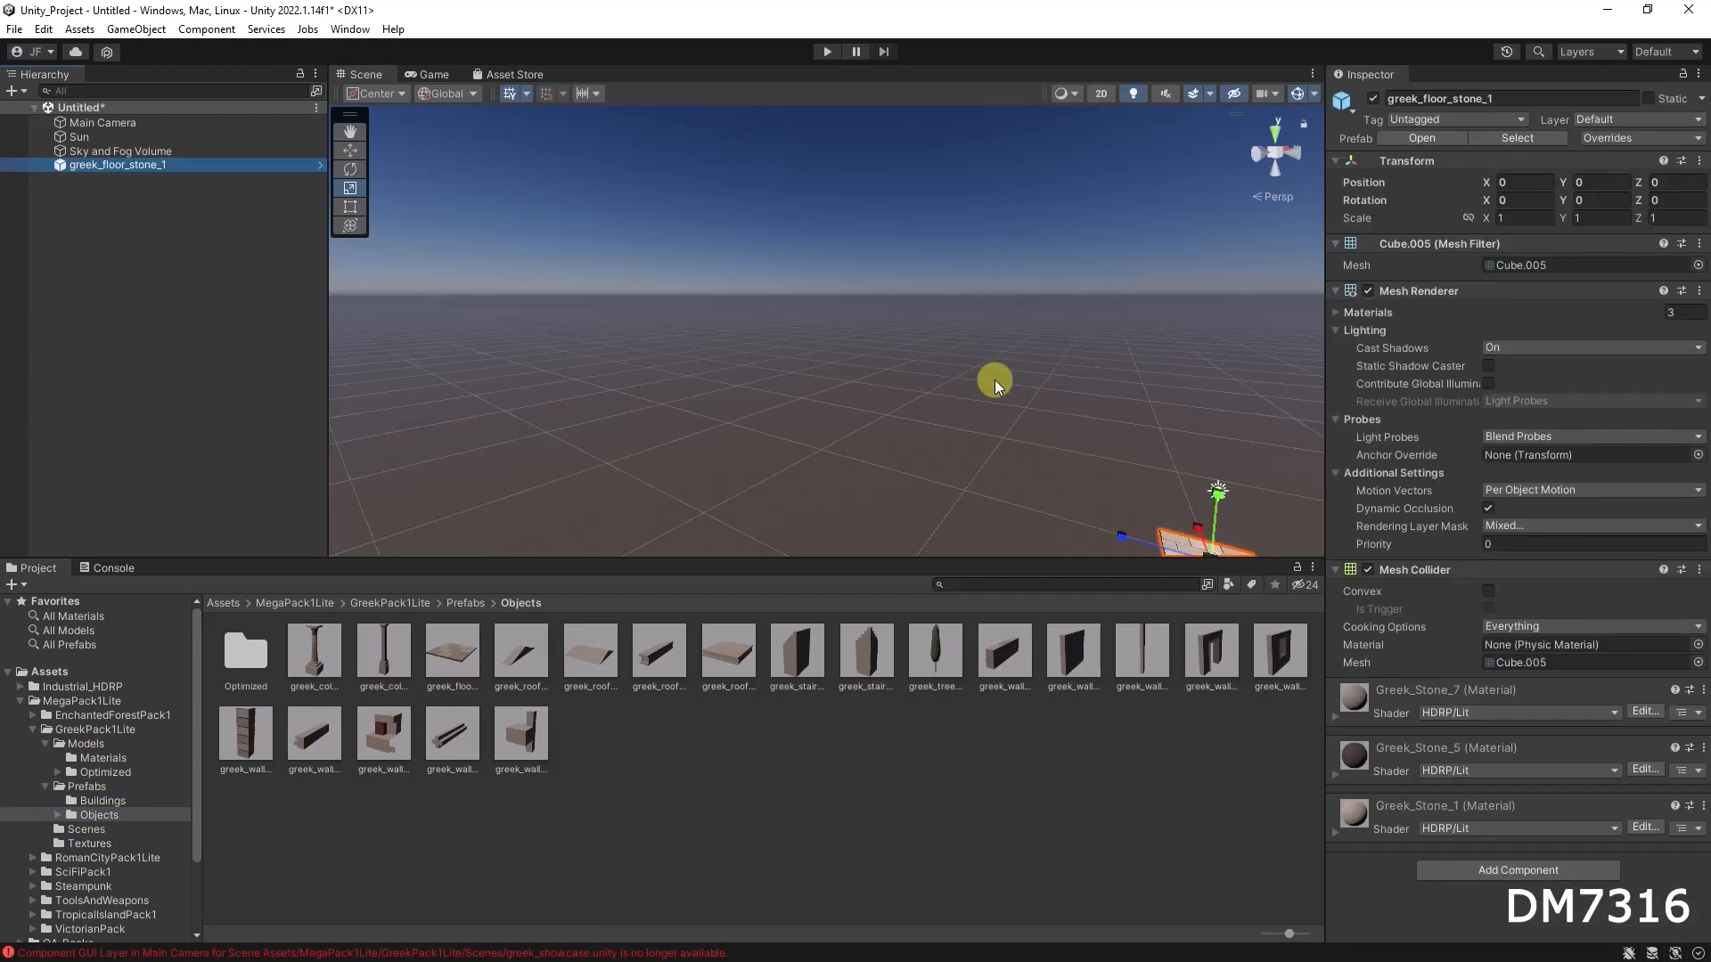
key("f")
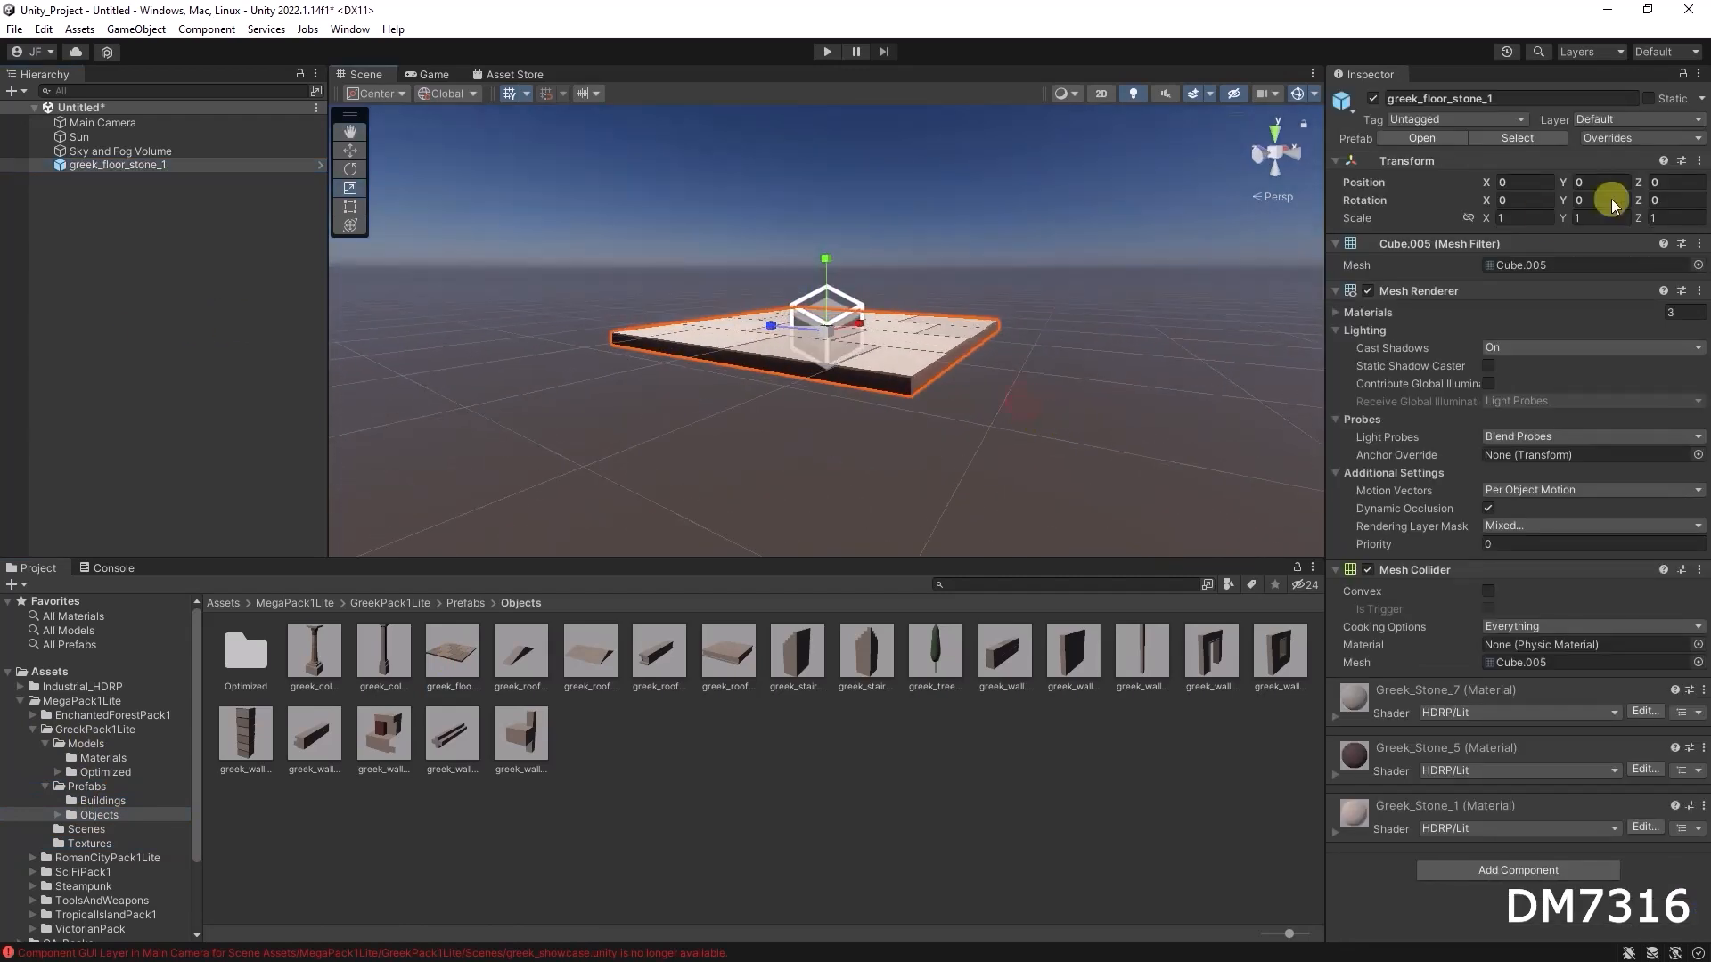
left_click_drag(969, 348, 757, 375, "alt")
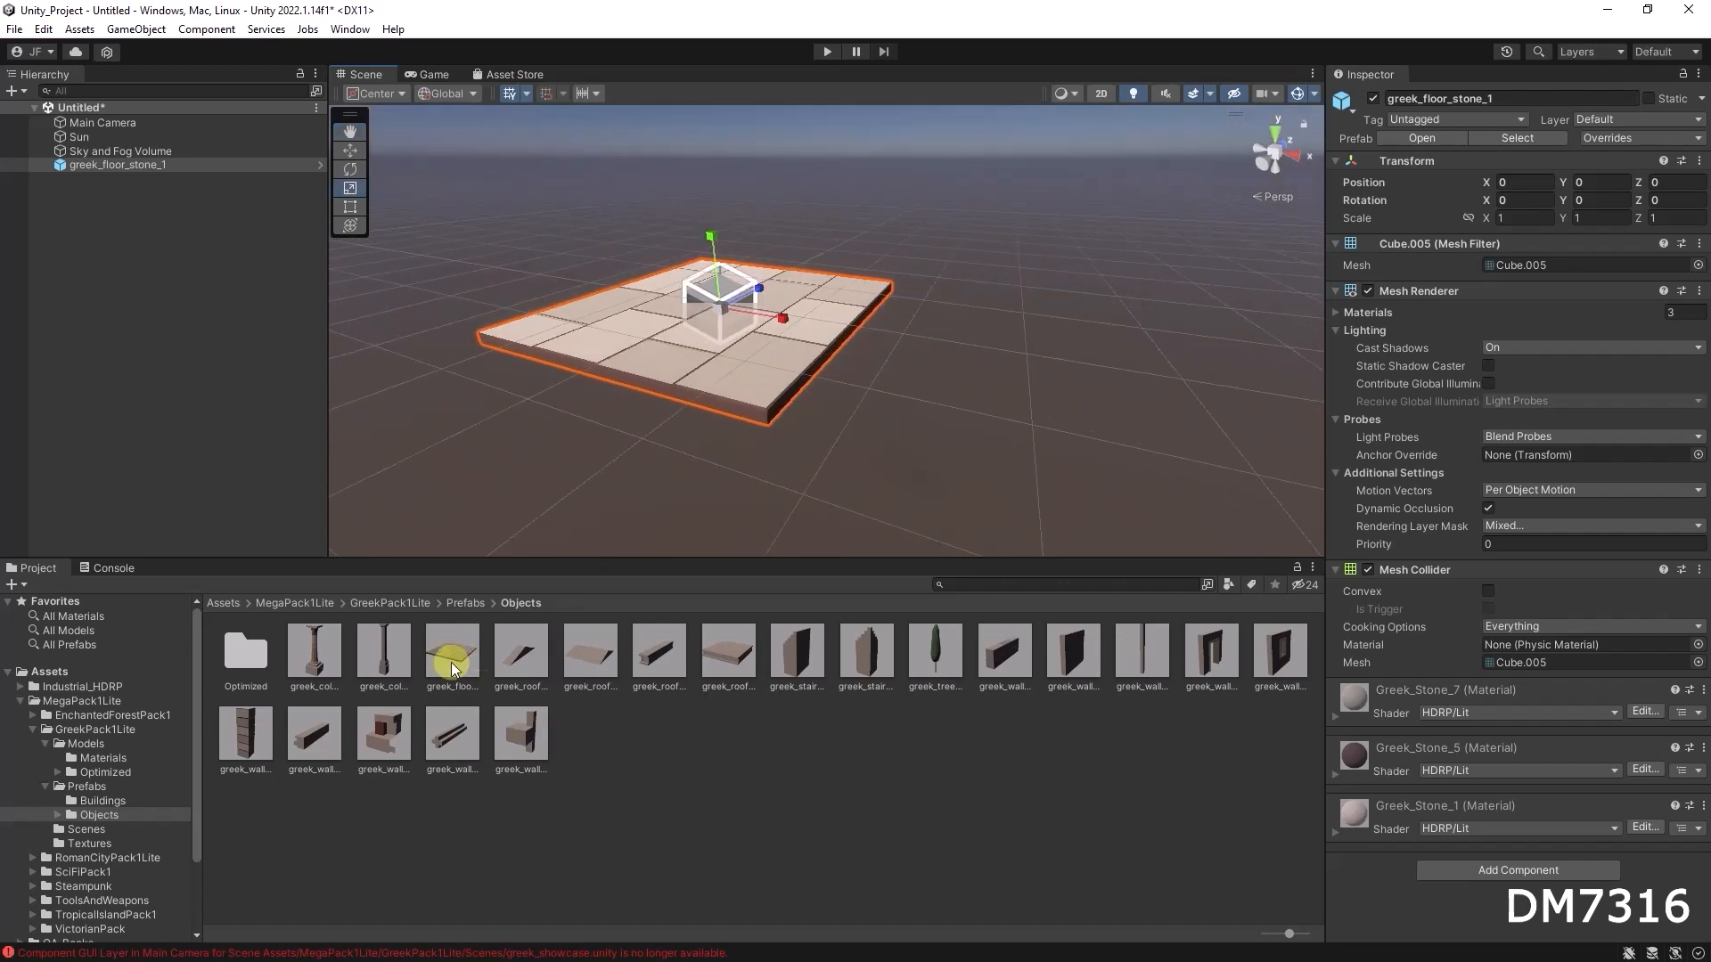
Step: Add a second greek_floor_stone_1 instance and vertex-snap it edge to edge with the first tile along the X axis
left_click_drag(451, 661, 232, 463)
left_click_drag(767, 323, 1186, 406)
middle_click_drag(945, 463, 989, 402)
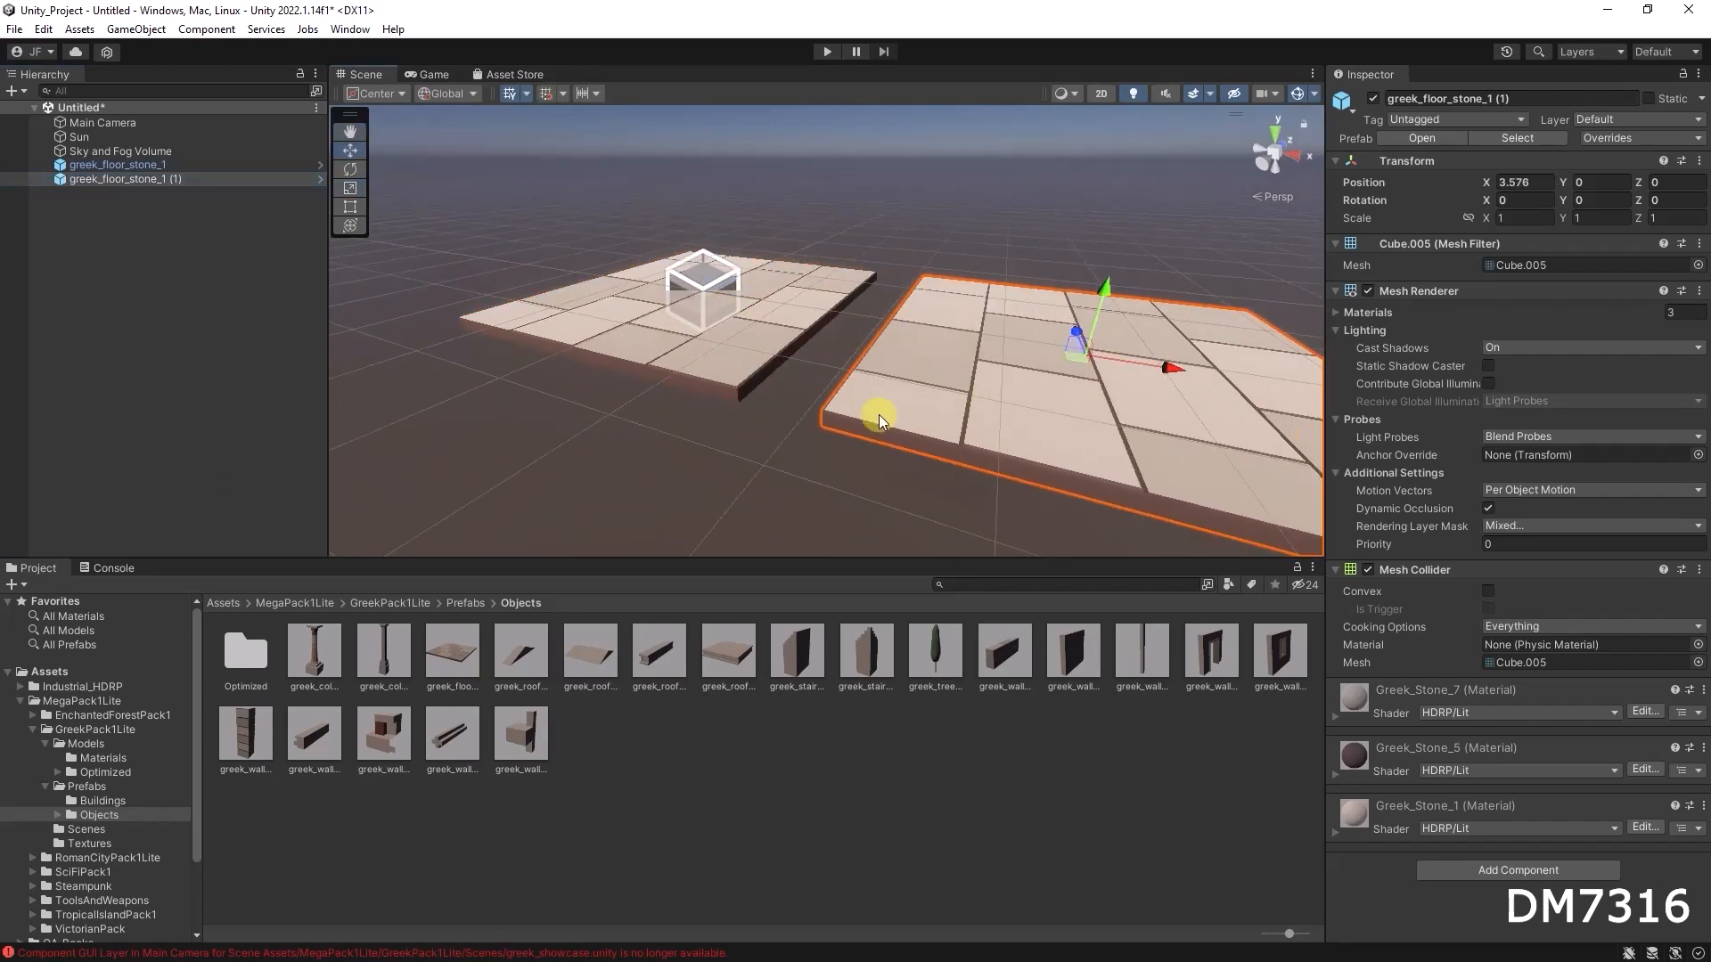
key("v")
left_click_drag(821, 415, 893, 408)
left_click(863, 465)
right_click_drag(917, 447, 802, 462, "alt")
left_click_drag(817, 460, 896, 481, "alt")
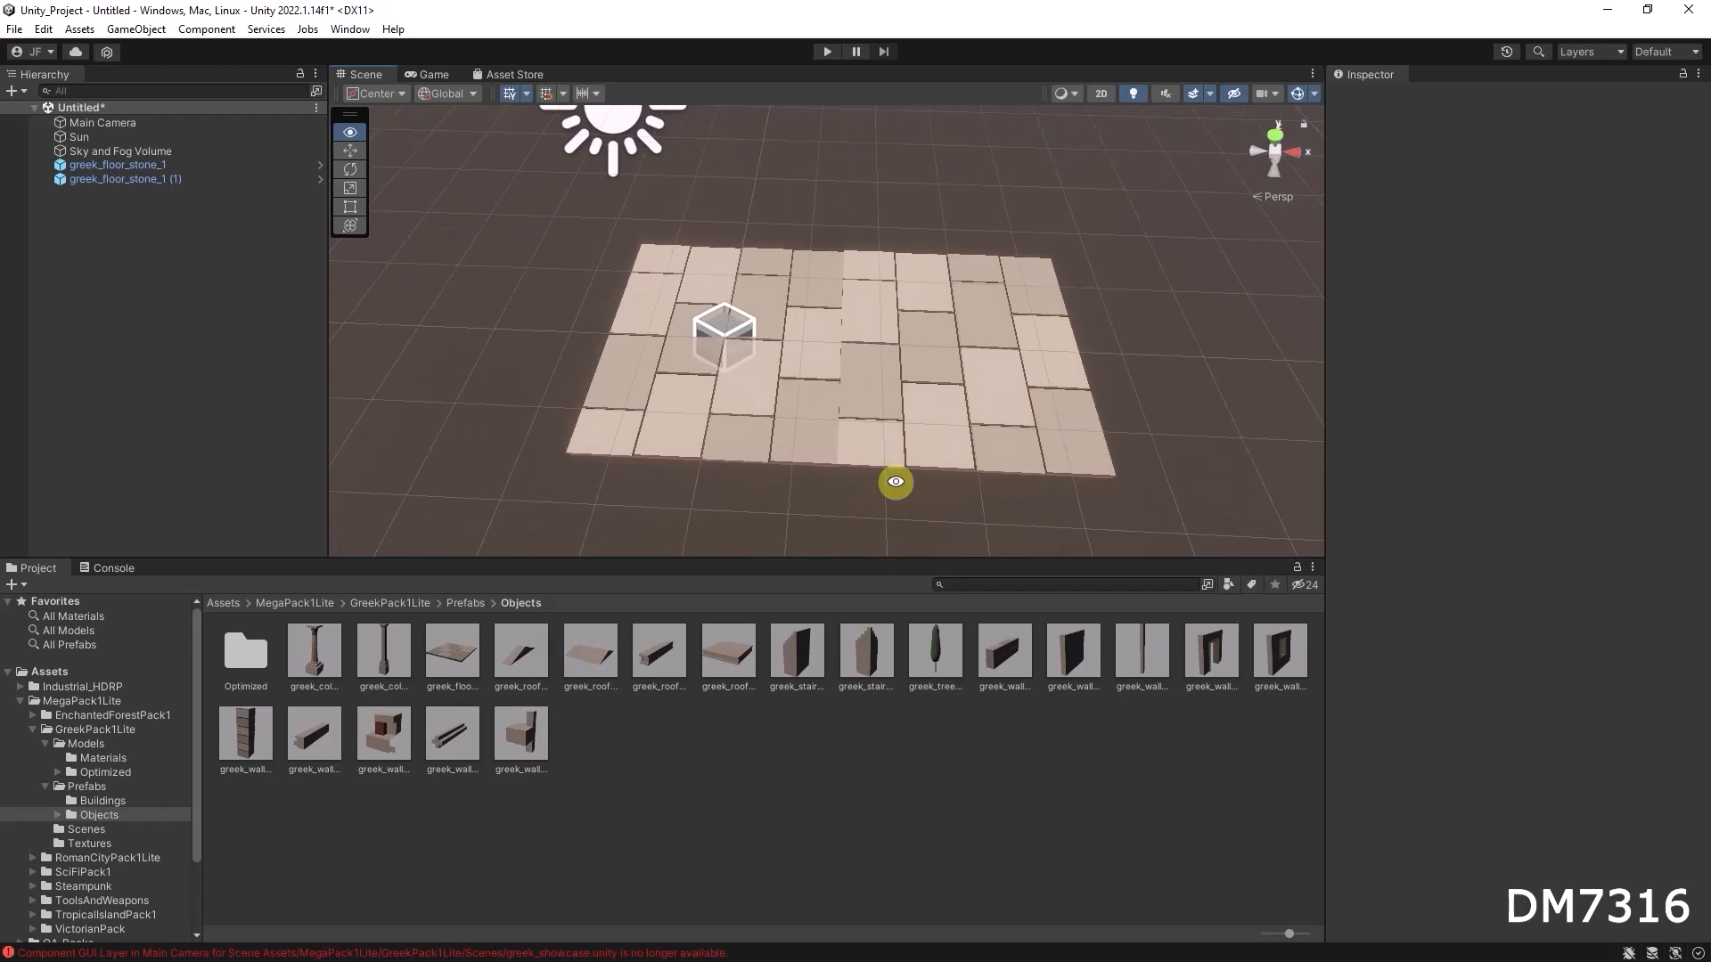
Step: Duplicate both floor tiles, move the copies along the Z axis and vertex-snap them to the originals as a two-by-two floor
left_click(139, 164)
left_click(143, 180, "shift")
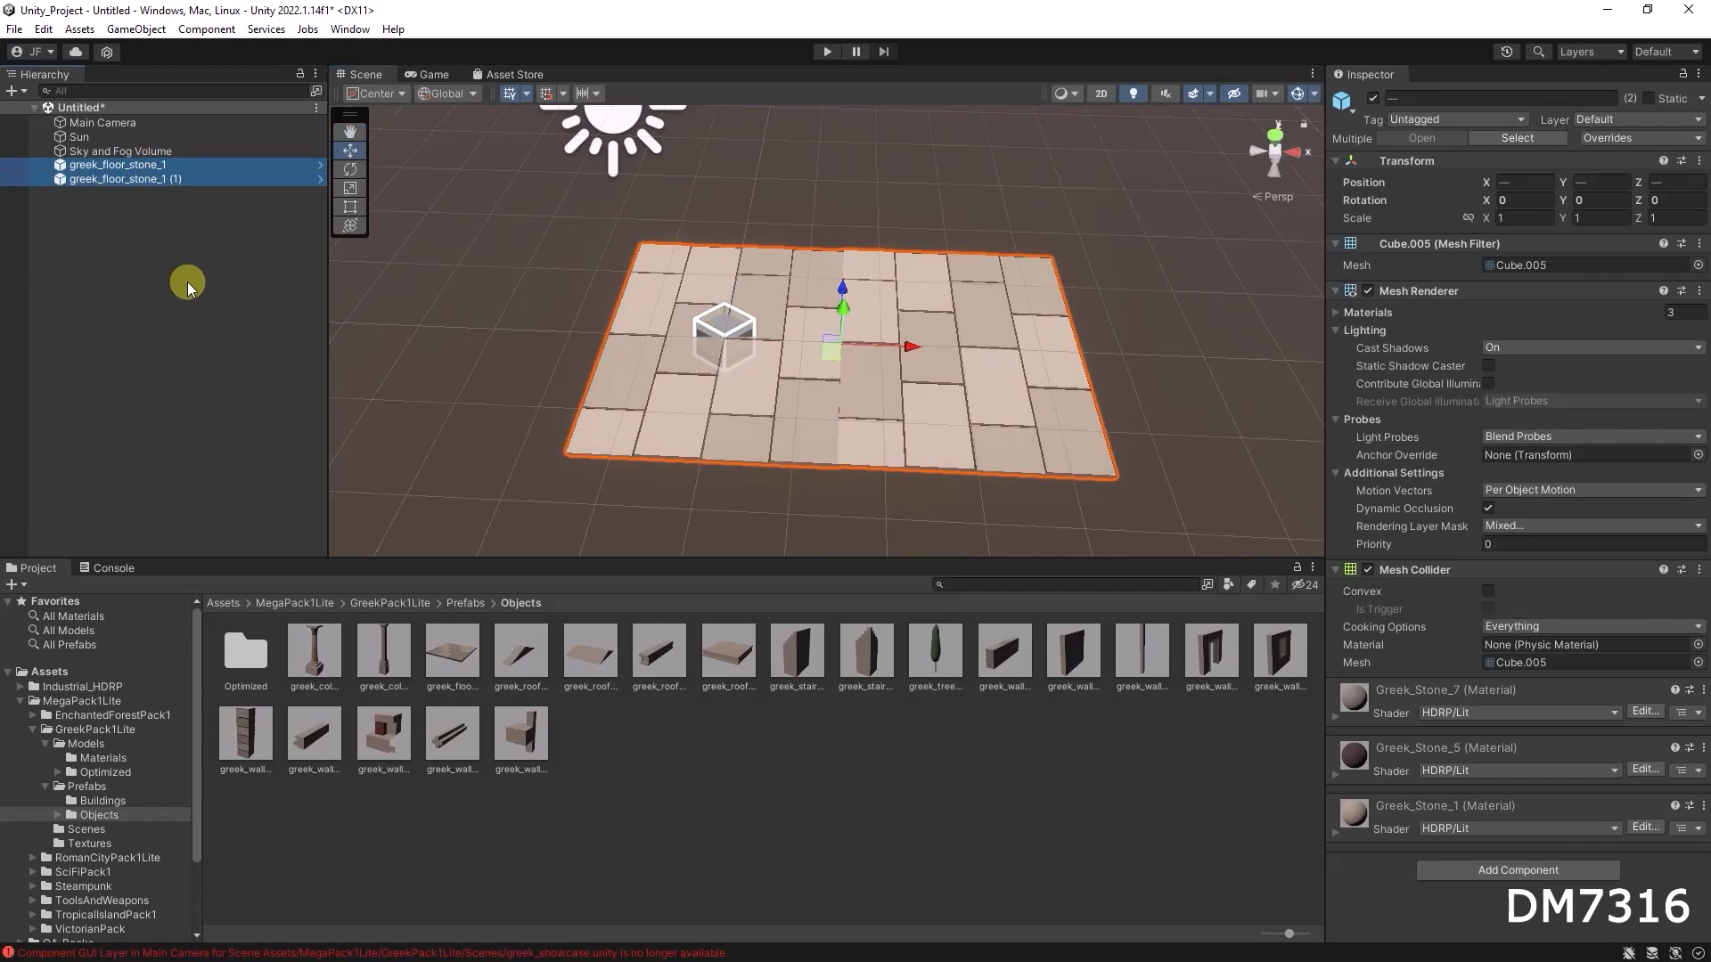
key("ctrl+d")
left_click(122, 193)
left_click(125, 207)
left_click(172, 194, "shift")
left_click_drag(864, 374, 1260, 363, "alt")
left_click_drag(793, 286, 965, 240)
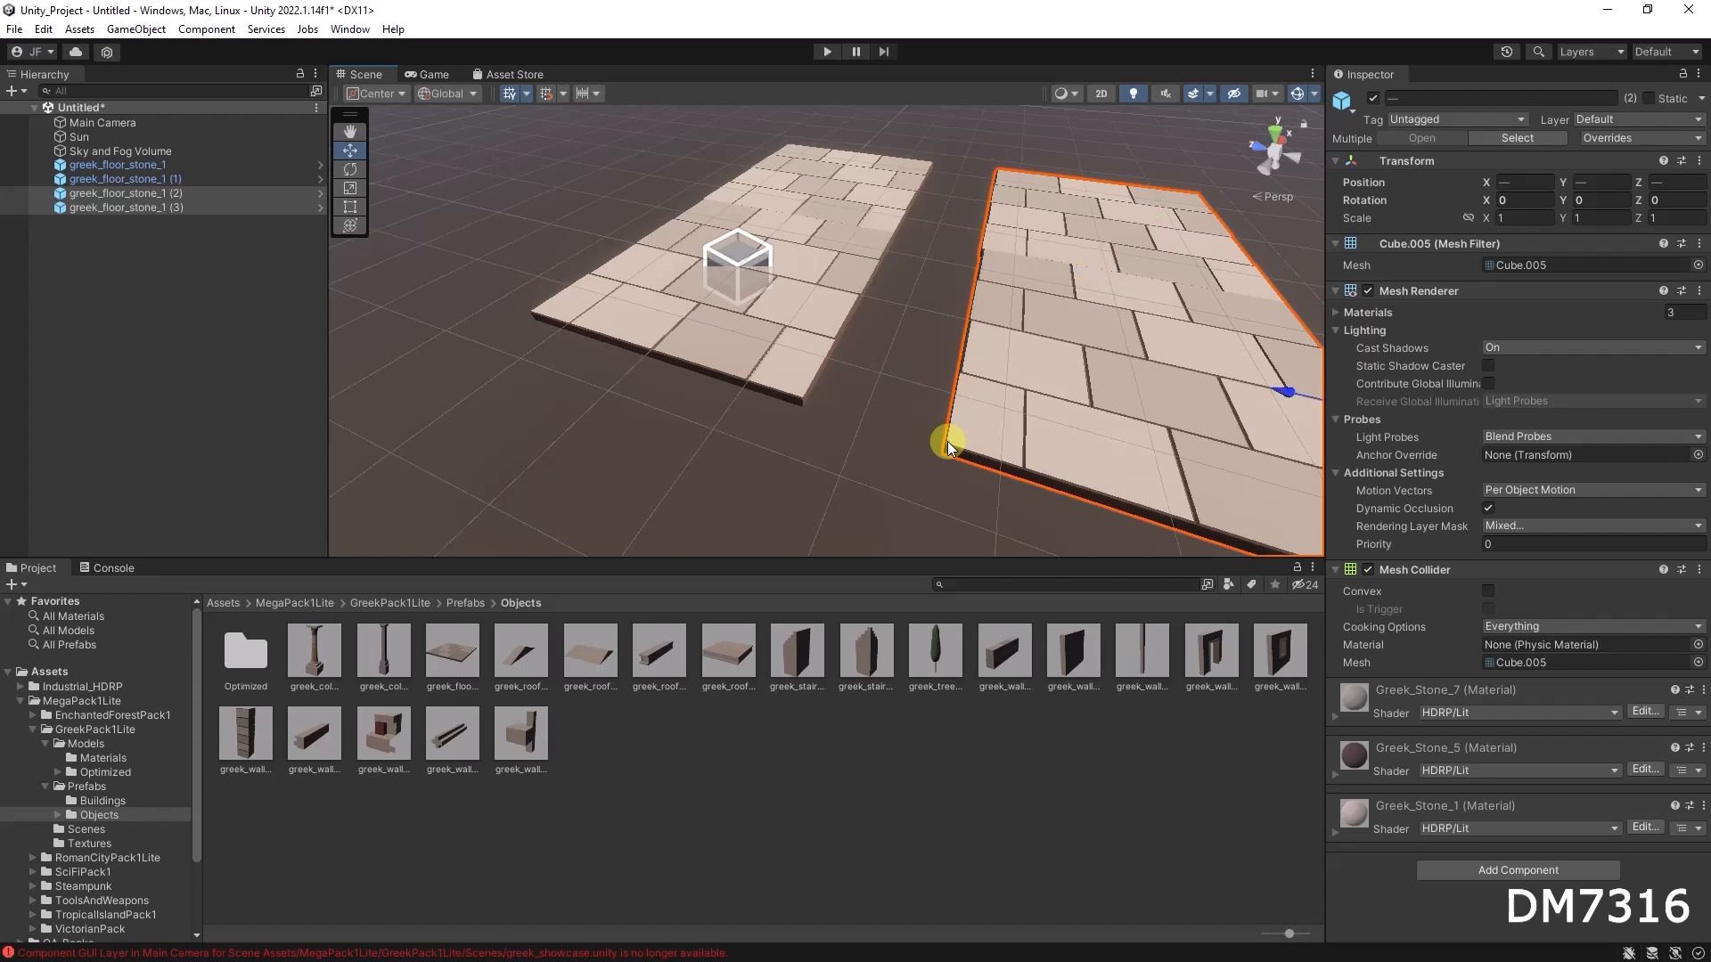
left_click_drag(949, 443, 714, 366)
left_click(855, 476)
left_click_drag(963, 389, 870, 331, "alt")
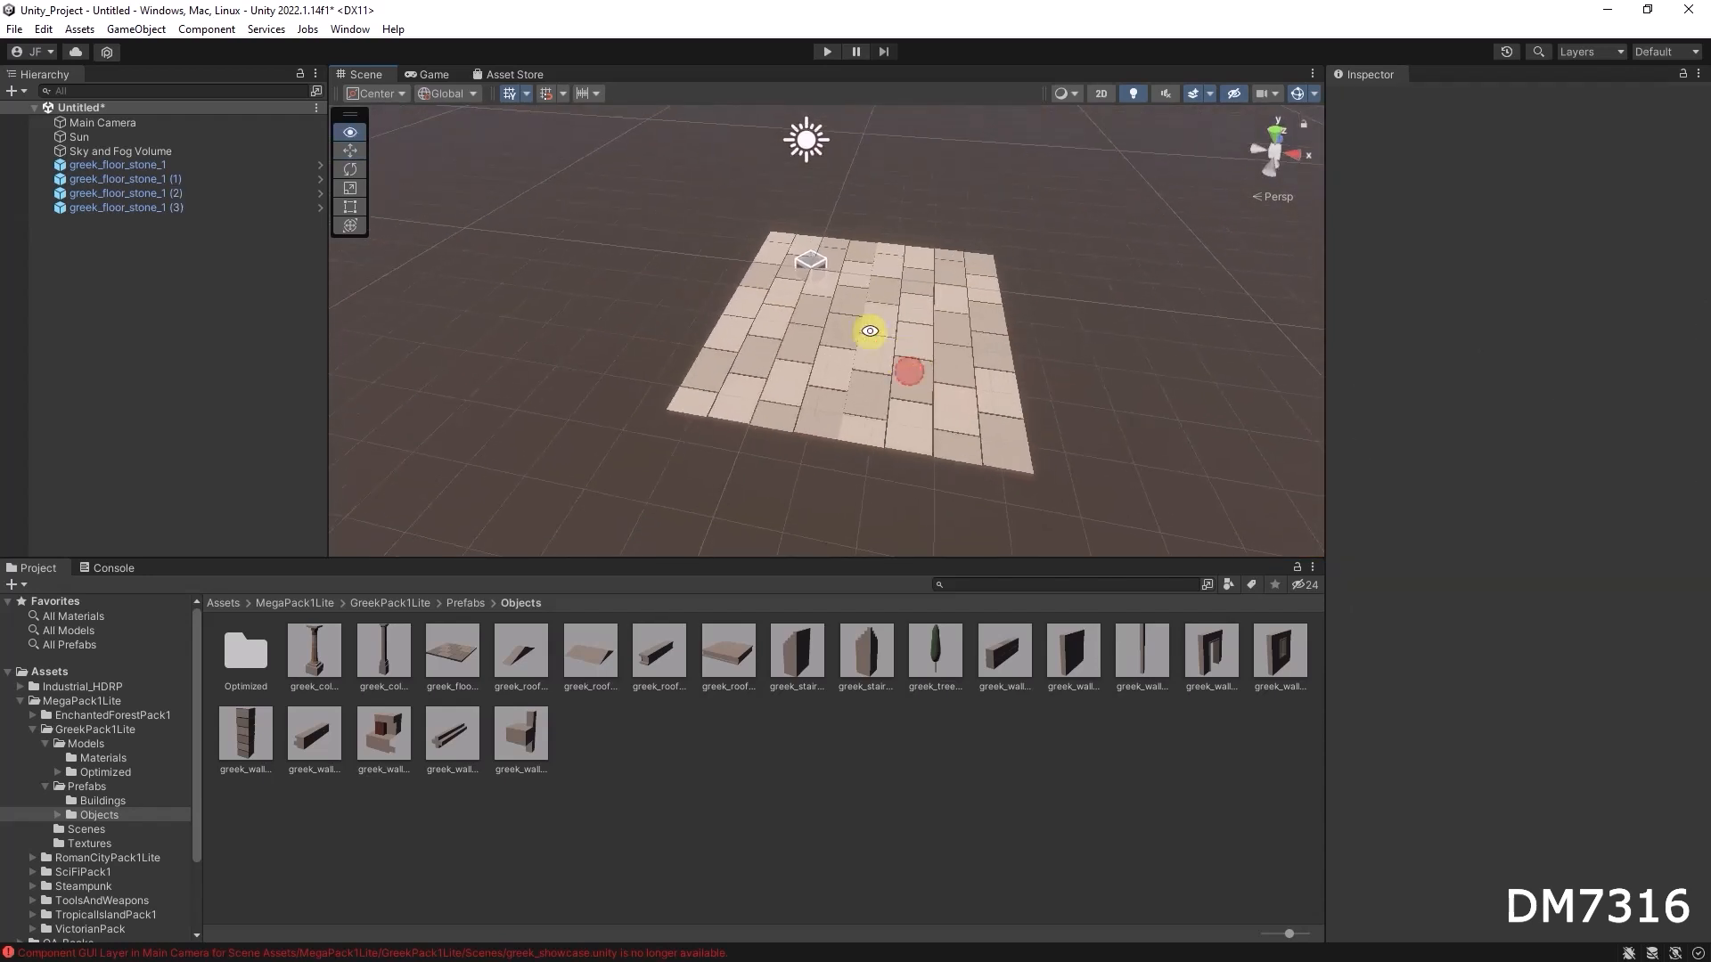
Step: Duplicate all four floor tiles, move the copies along the X axis and vertex-snap them flush against the existing floor
left_click(132, 164)
left_click(148, 210, "shift")
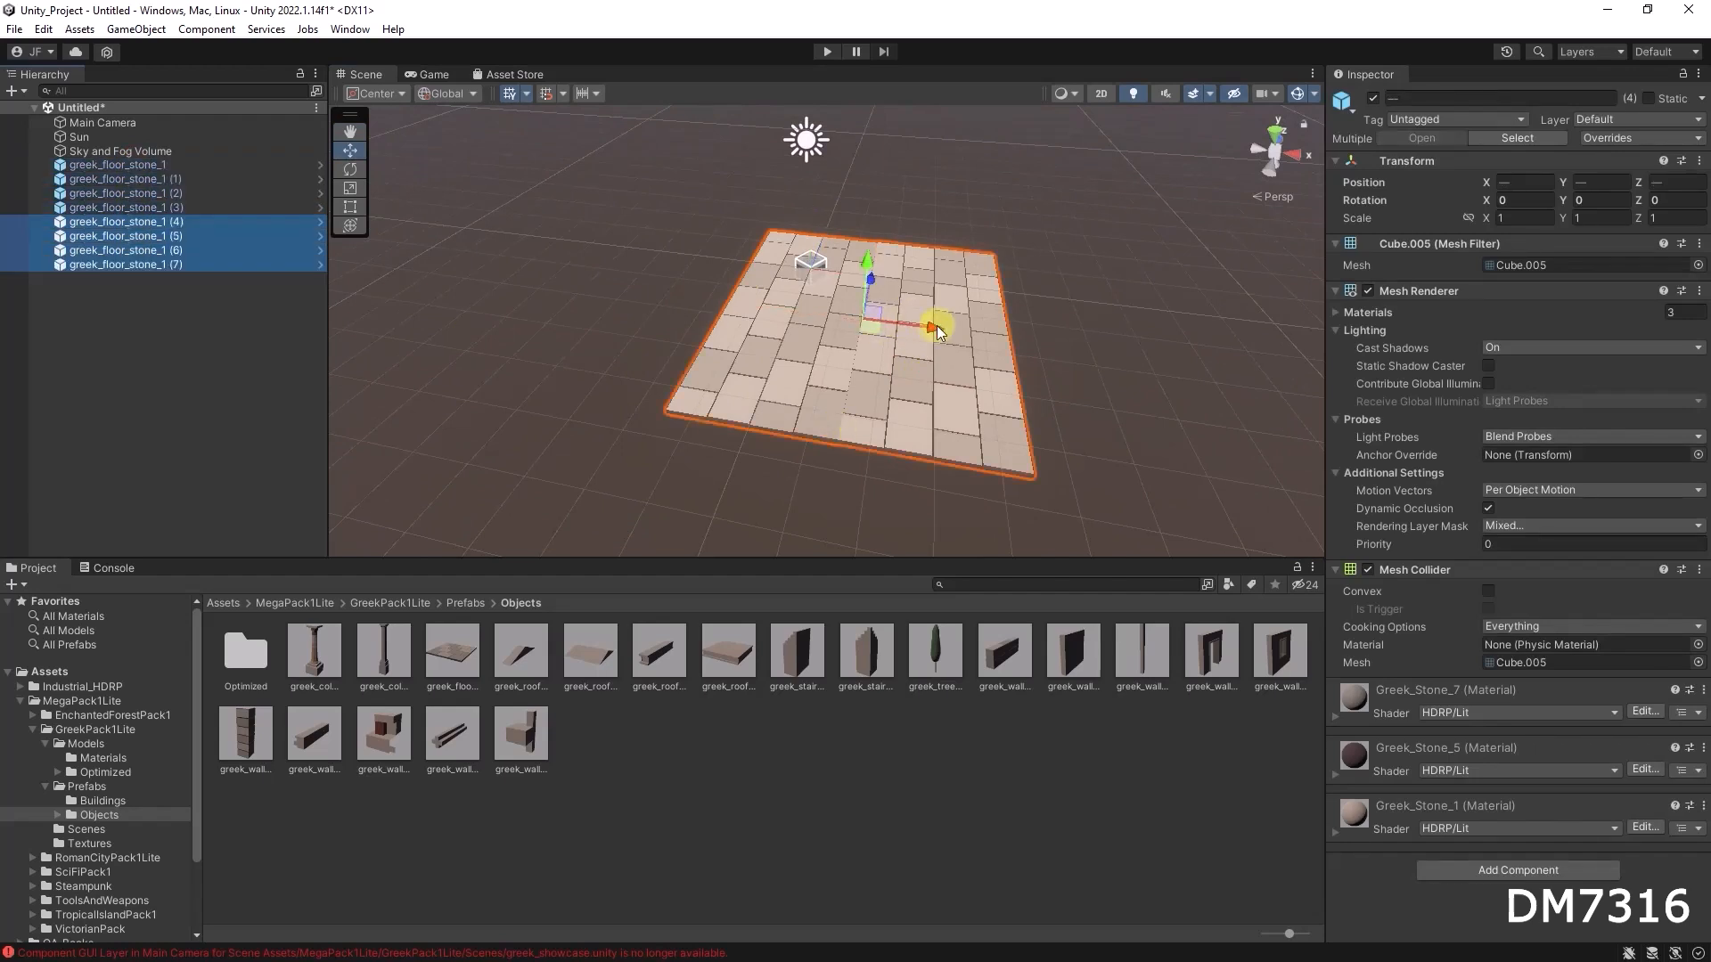
key("ctrl+d")
left_click_drag(934, 326, 1276, 392)
key("f")
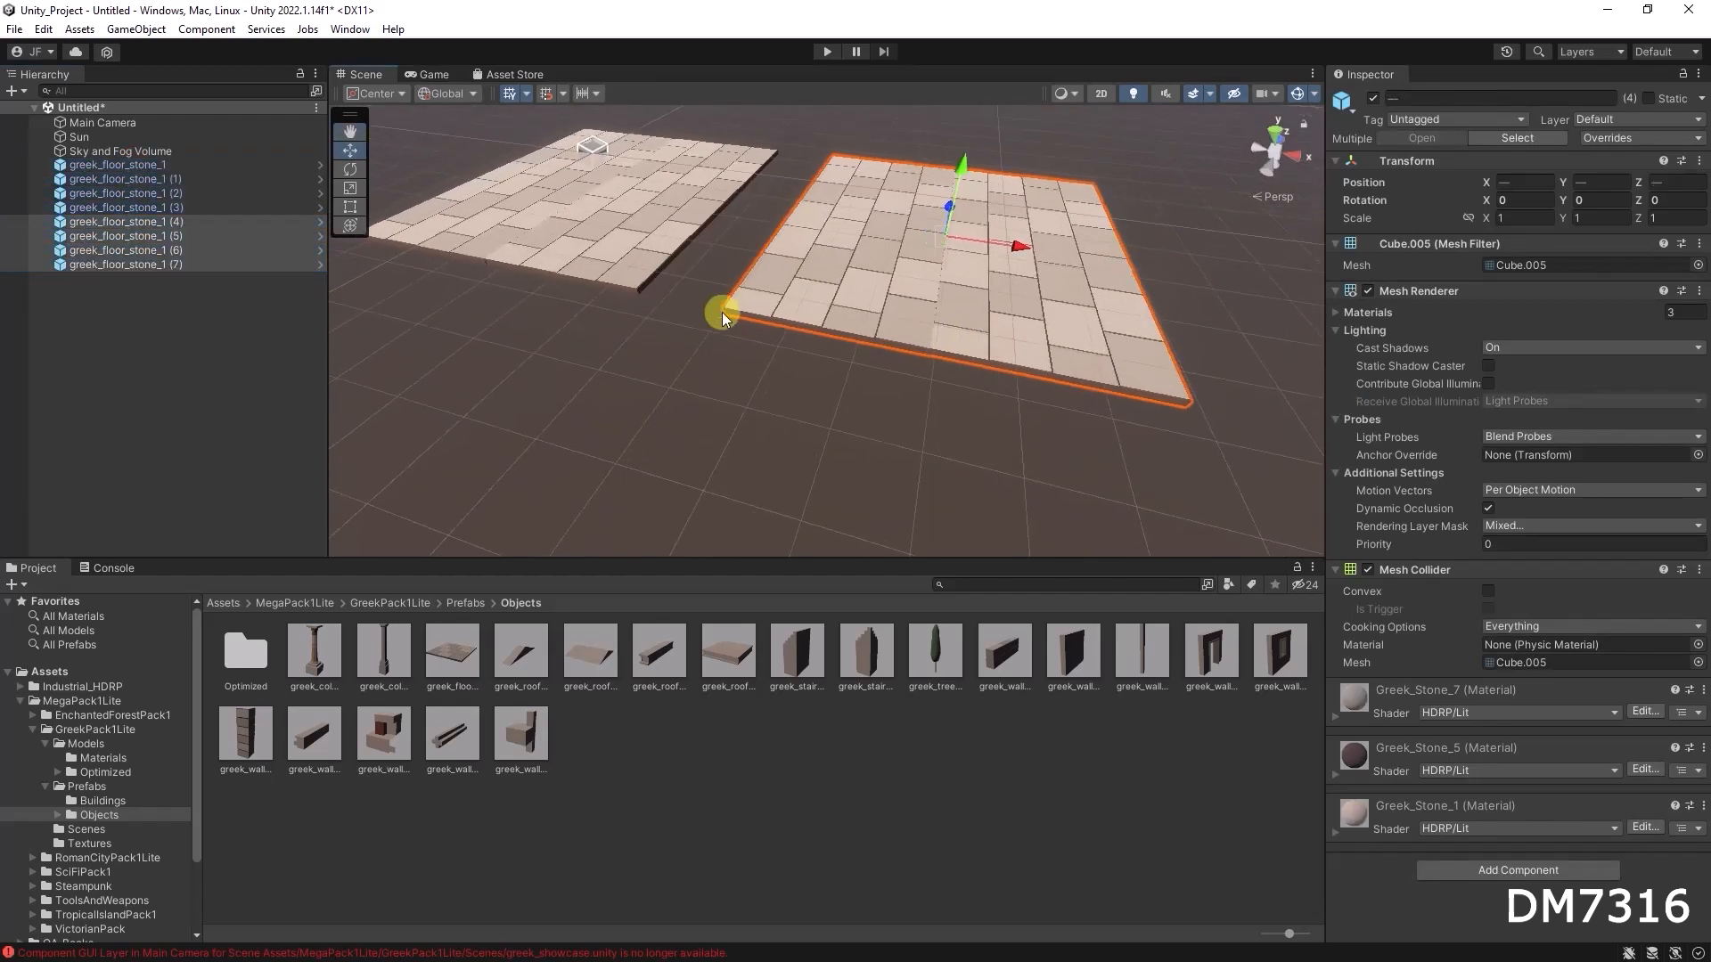
key("v")
left_click_drag(726, 303, 654, 277)
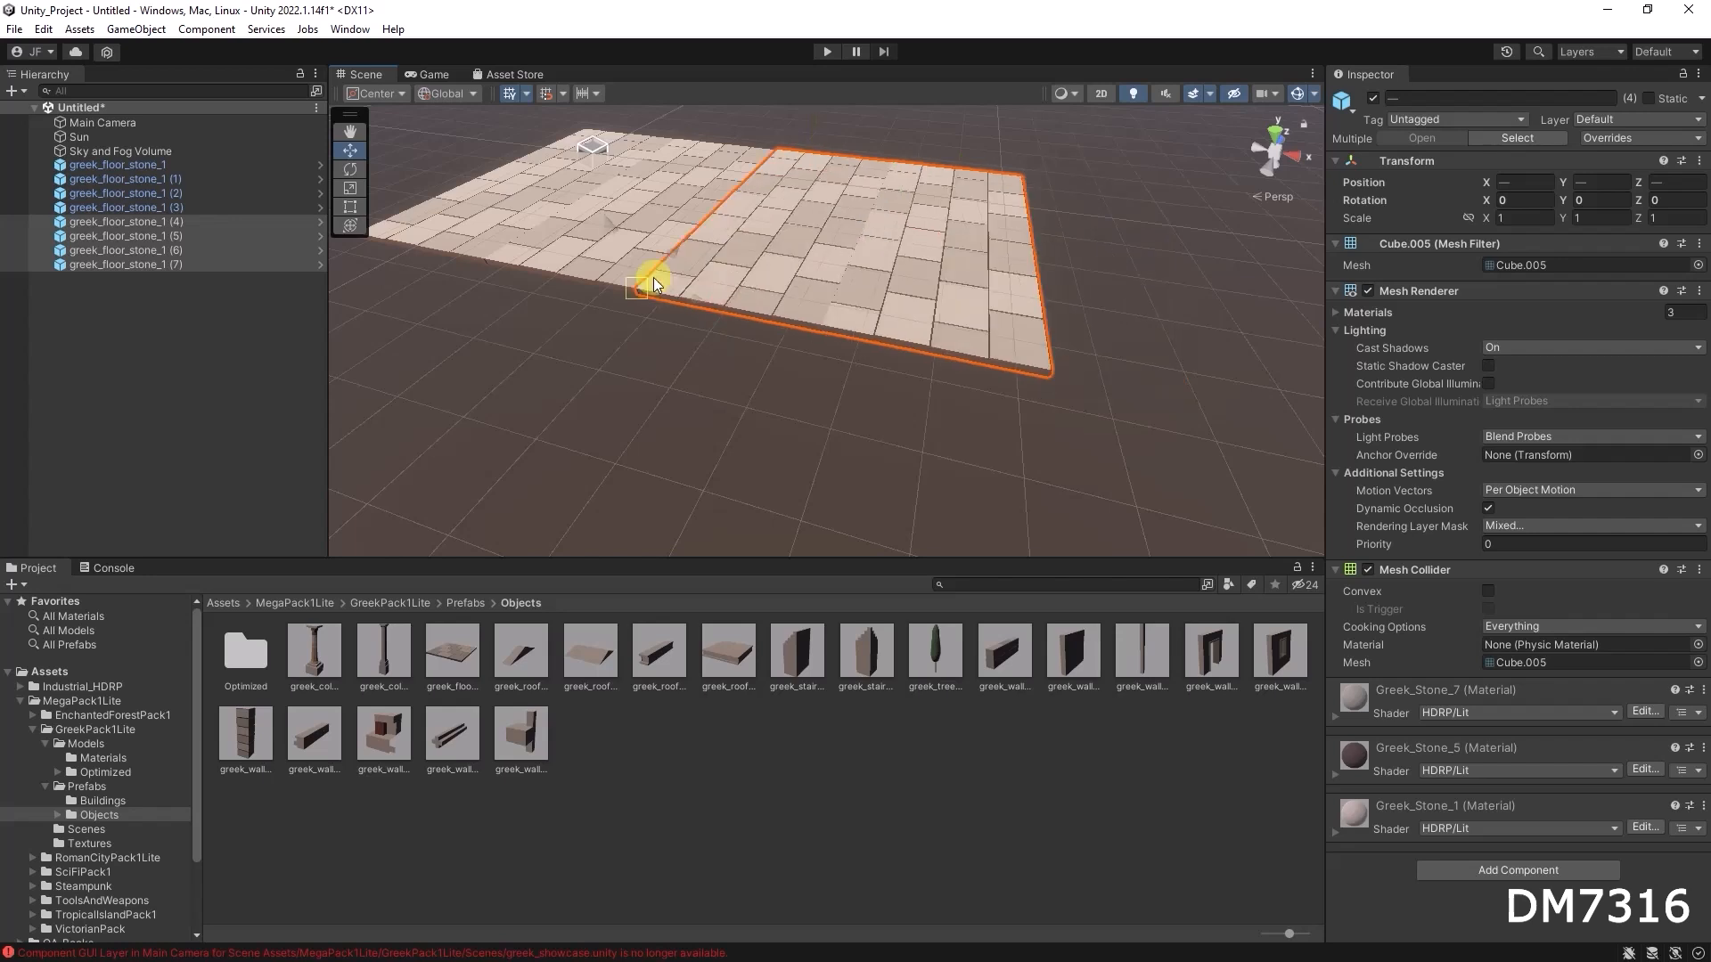
left_click(640, 366)
mouse_move(745, 387)
left_mouse_down("alt")
mouse_move(668, 398)
mouse_move(775, 393)
mouse_move(727, 393)
left_mouse_up("alt")
Step: Set the Y scale of the greek_floor_stone_1 prefab asset to 3.28 and view the effect on the floor's thickness
left_click(148, 166)
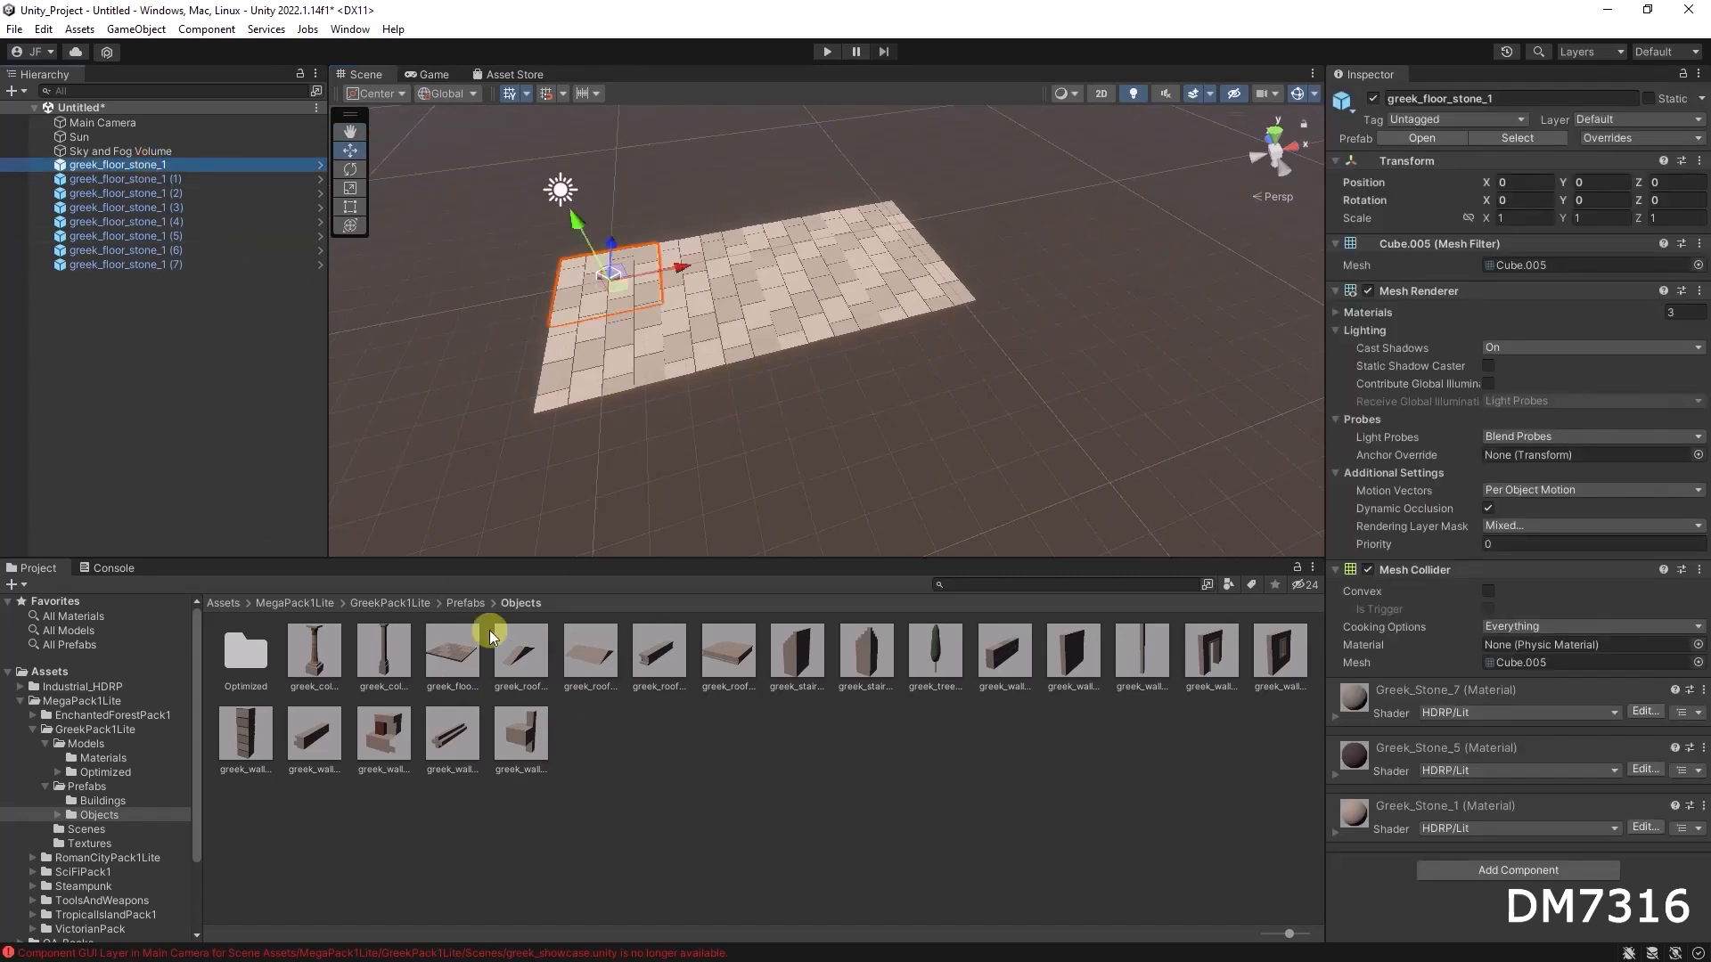
right_click_drag(701, 424, 848, 359)
left_click_drag(848, 358, 1148, 295, "alt")
right_click_drag(846, 299, 1088, 370, "alt")
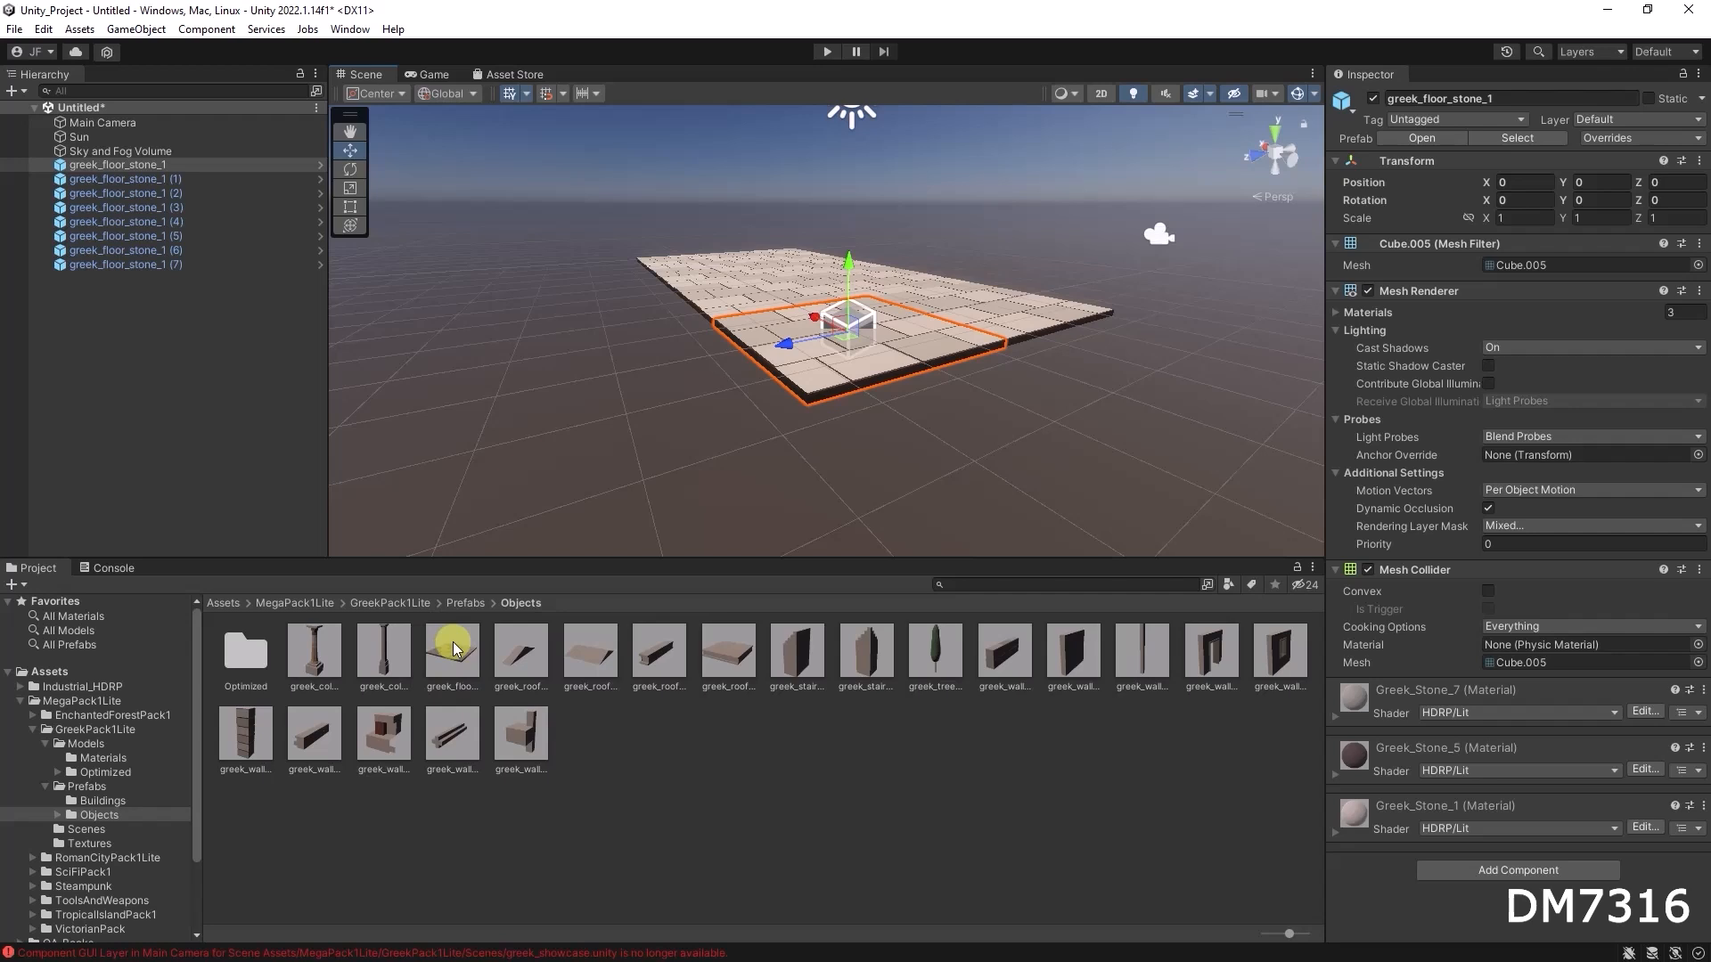
right_click_drag(960, 382, 1112, 395, "alt")
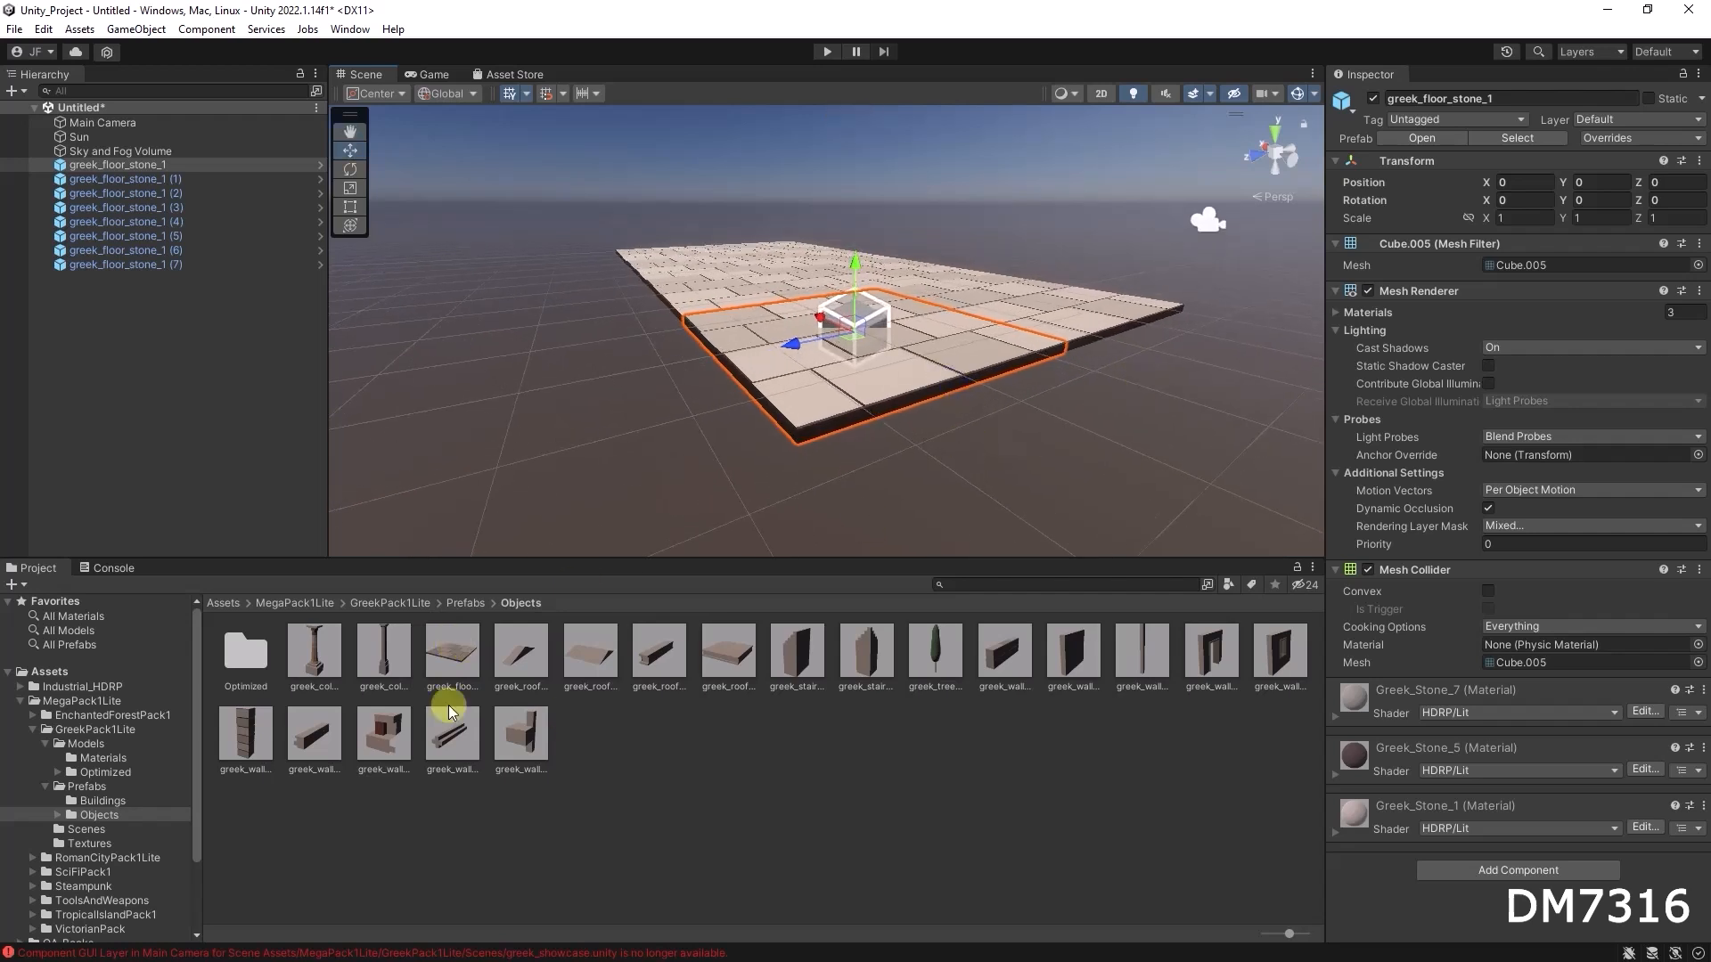
left_click(460, 656)
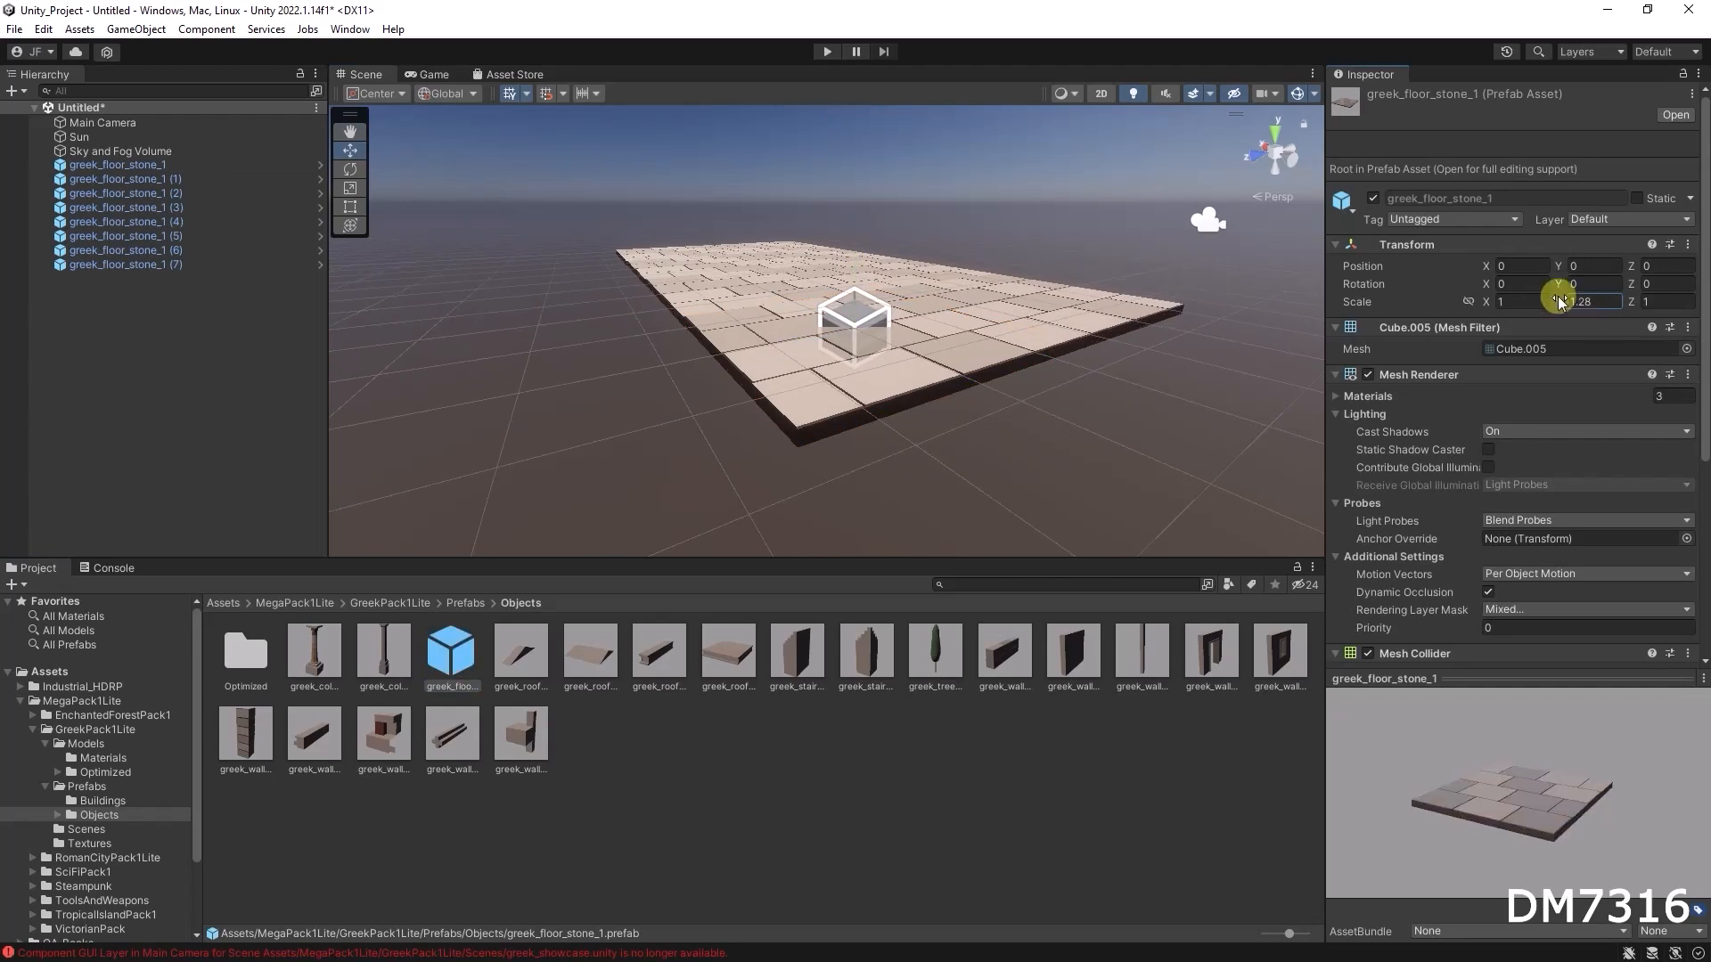
left_click_drag(1559, 301, 1570, 300)
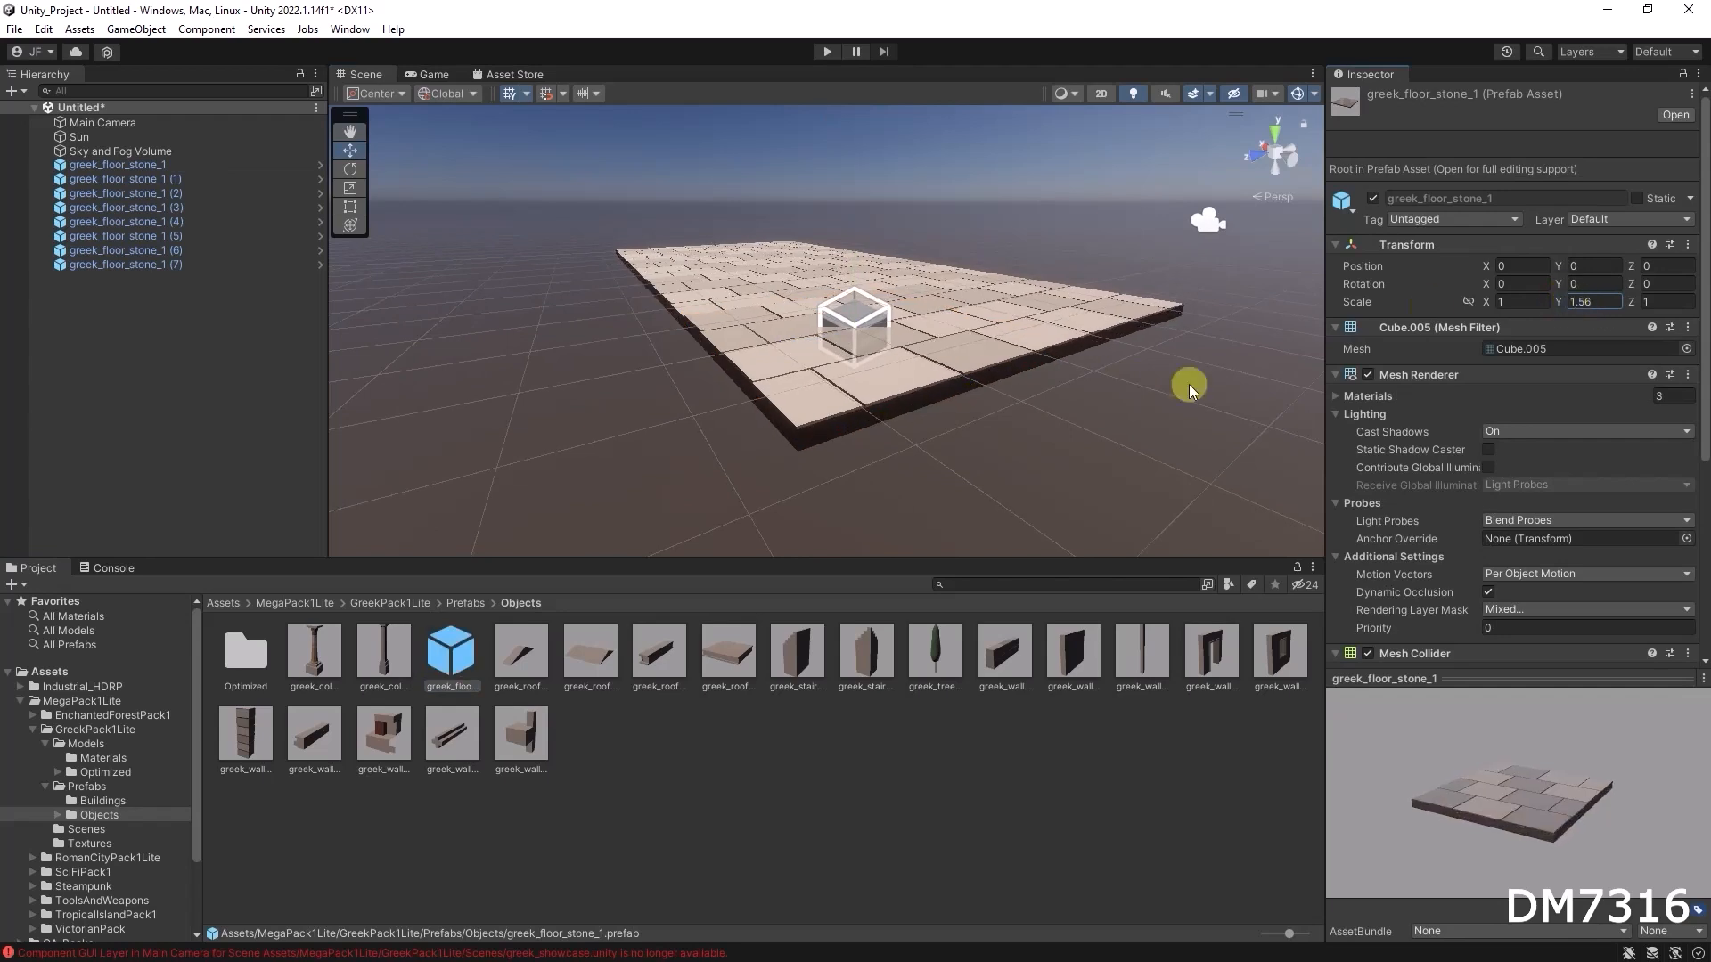
left_click_drag(776, 455, 882, 454, "alt")
left_click(1575, 303)
type("3.28")
left_click_drag(1004, 351, 802, 363, "alt")
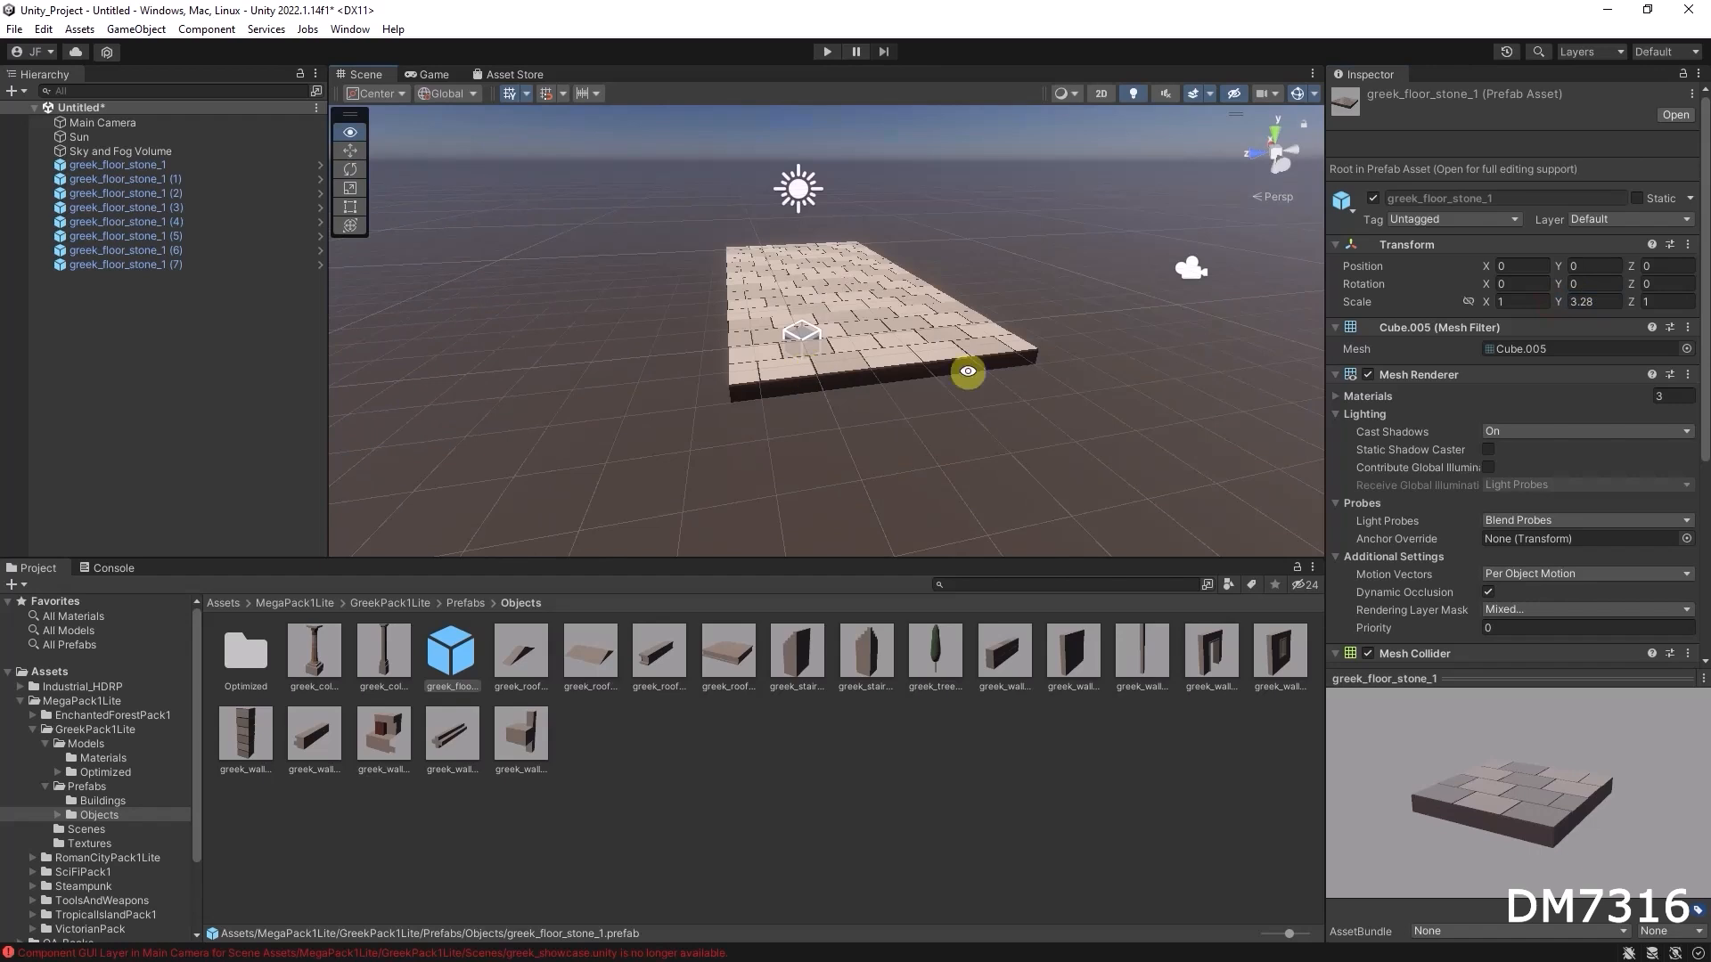
Step: Set the greek_floor_stone_1 prefab asset's Y scale back to 1 and reselect the prefab in the Objects folder
left_click(1595, 302)
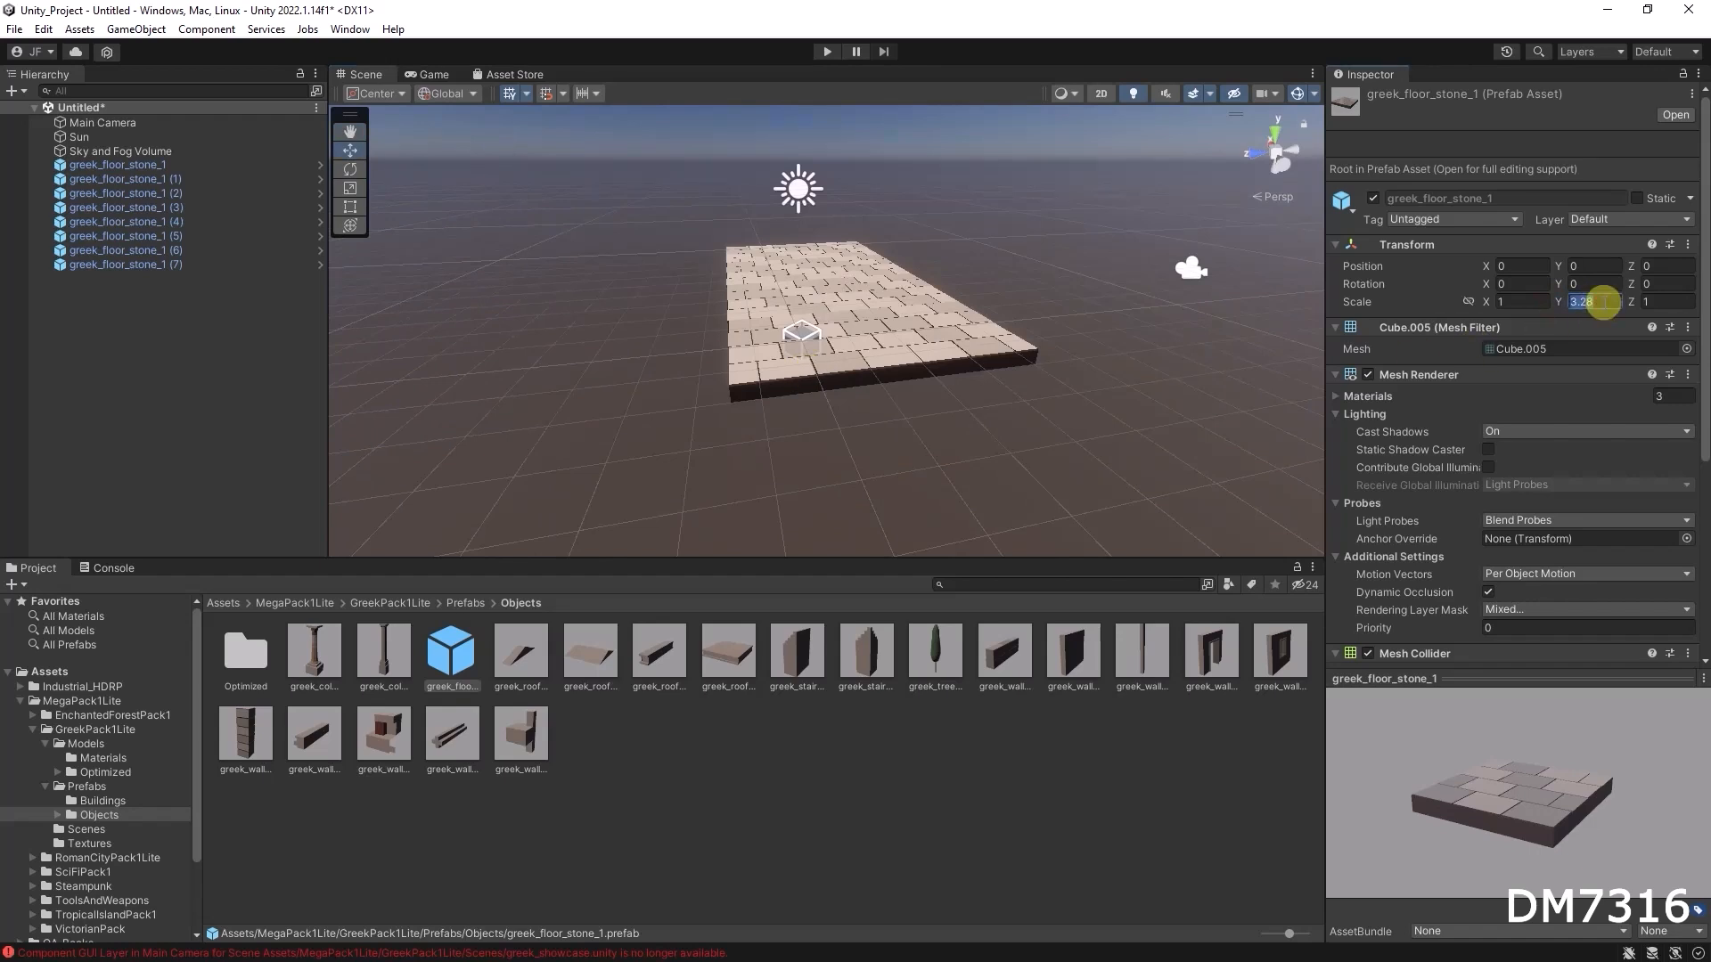
type("1")
left_click(672, 738)
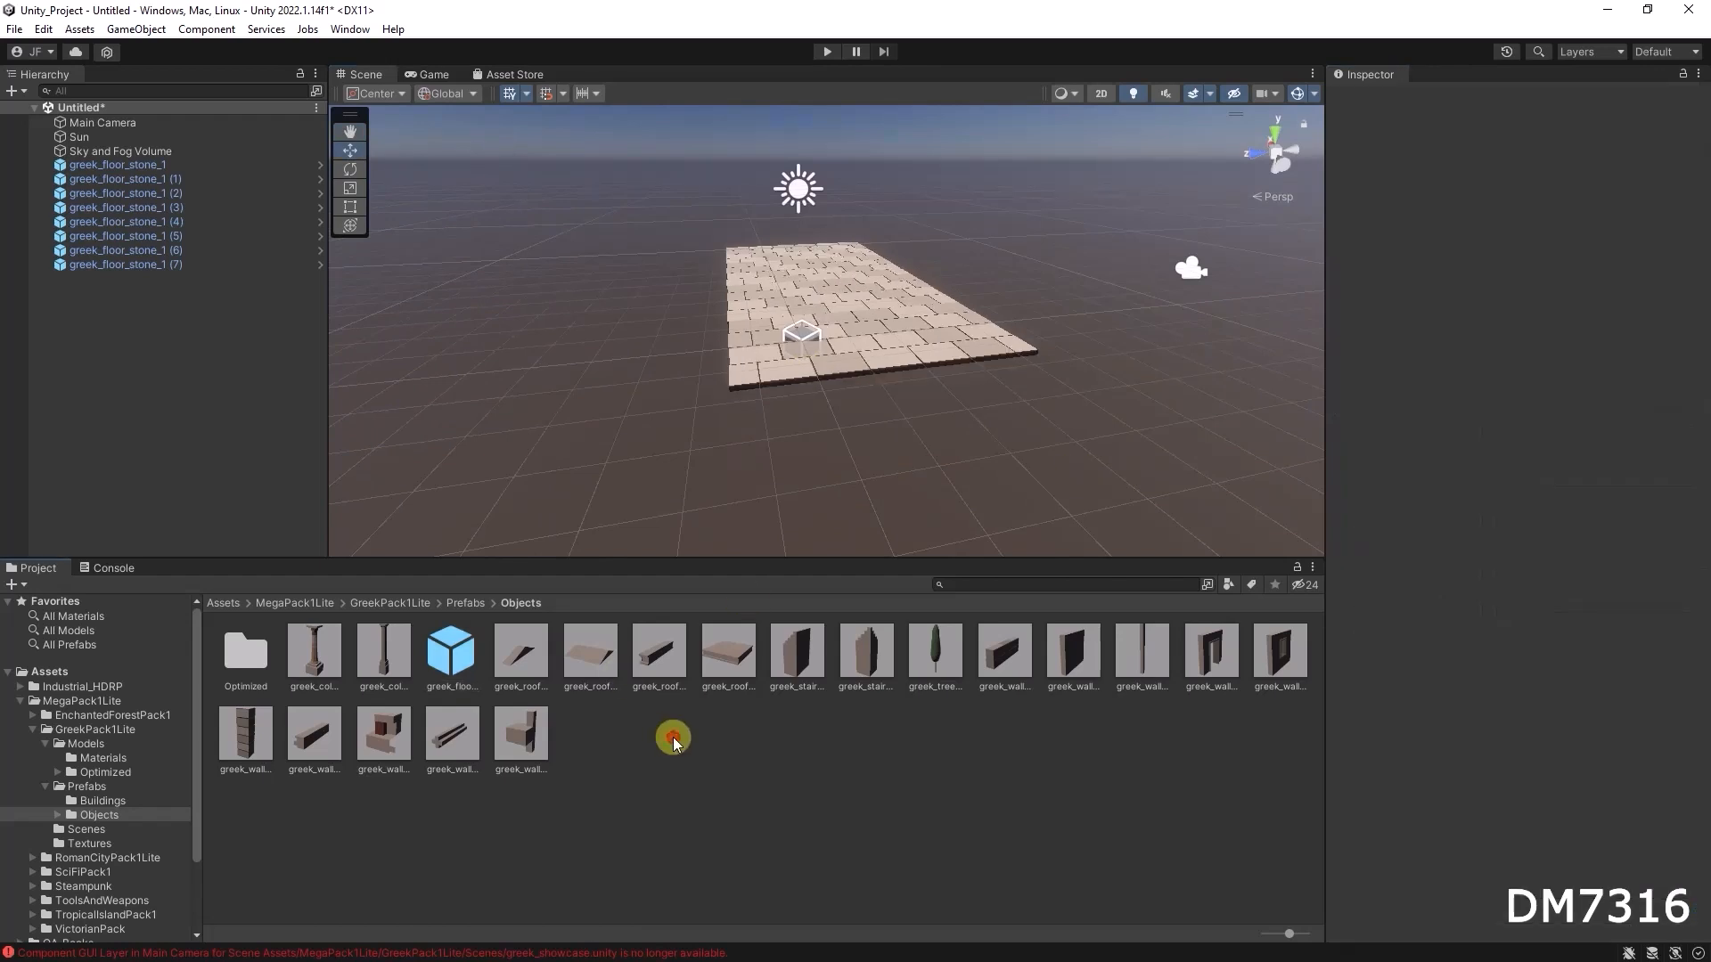
left_click(383, 639)
left_click(461, 653)
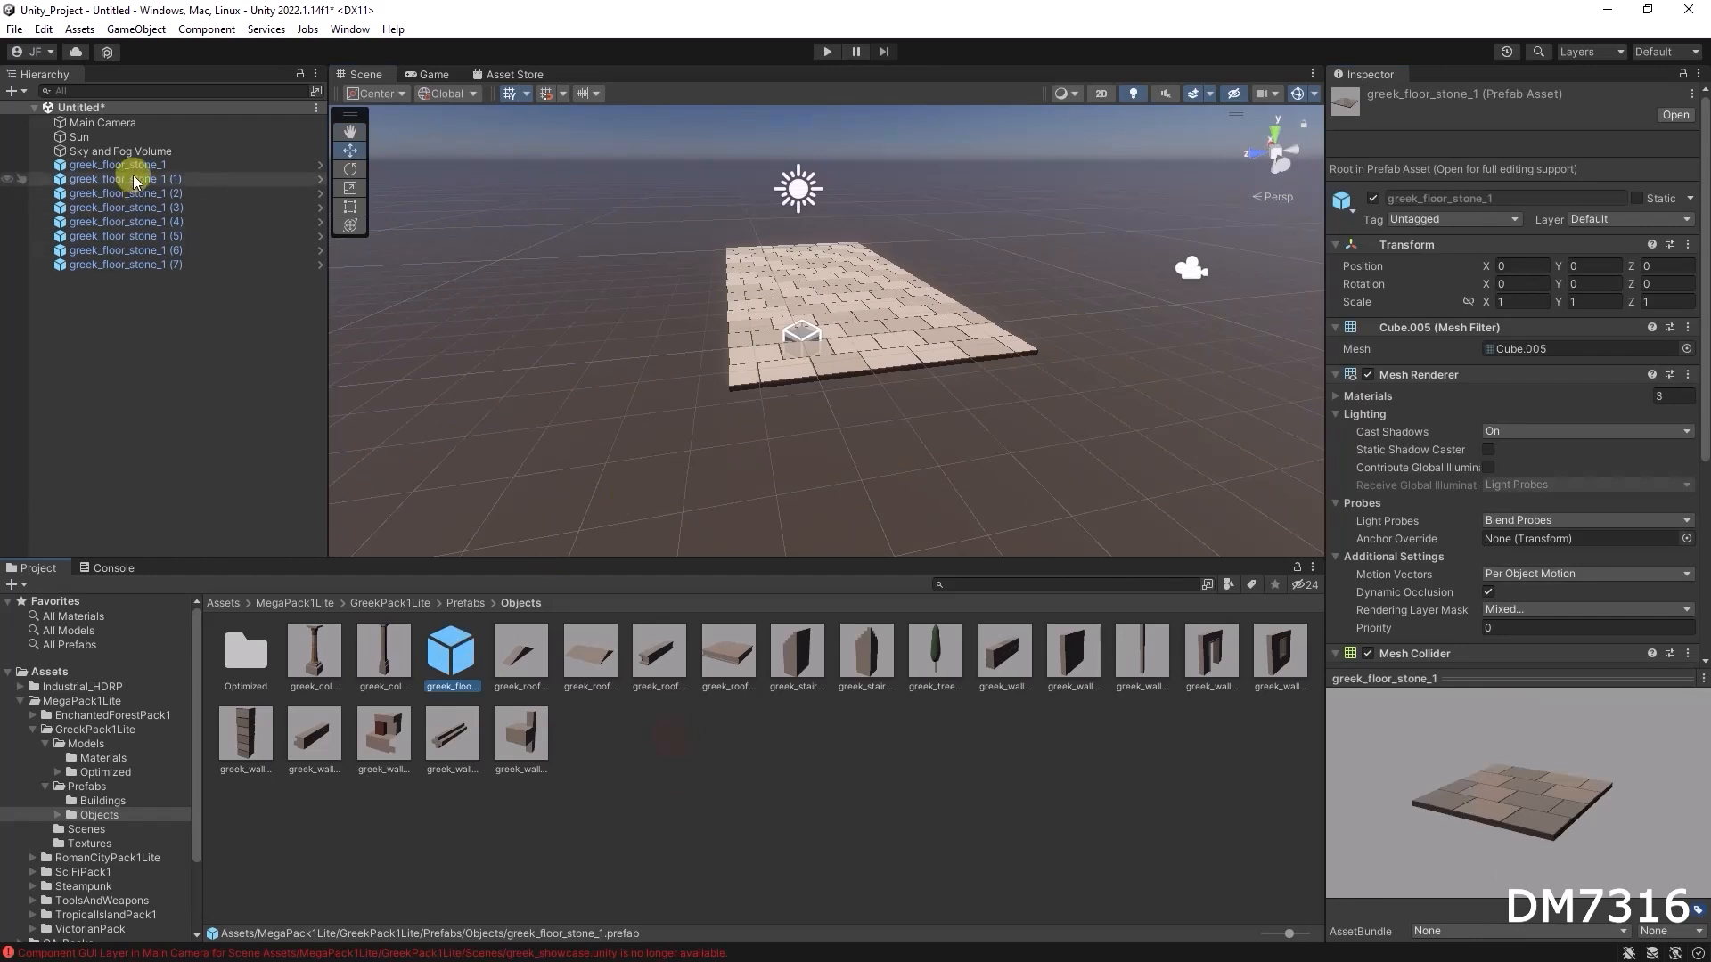
Step: Duplicate the corner floor tile at the origin and move the copy along the X axis, clear of the floor, to about -3.87
left_click_drag(822, 314, 985, 309, "alt")
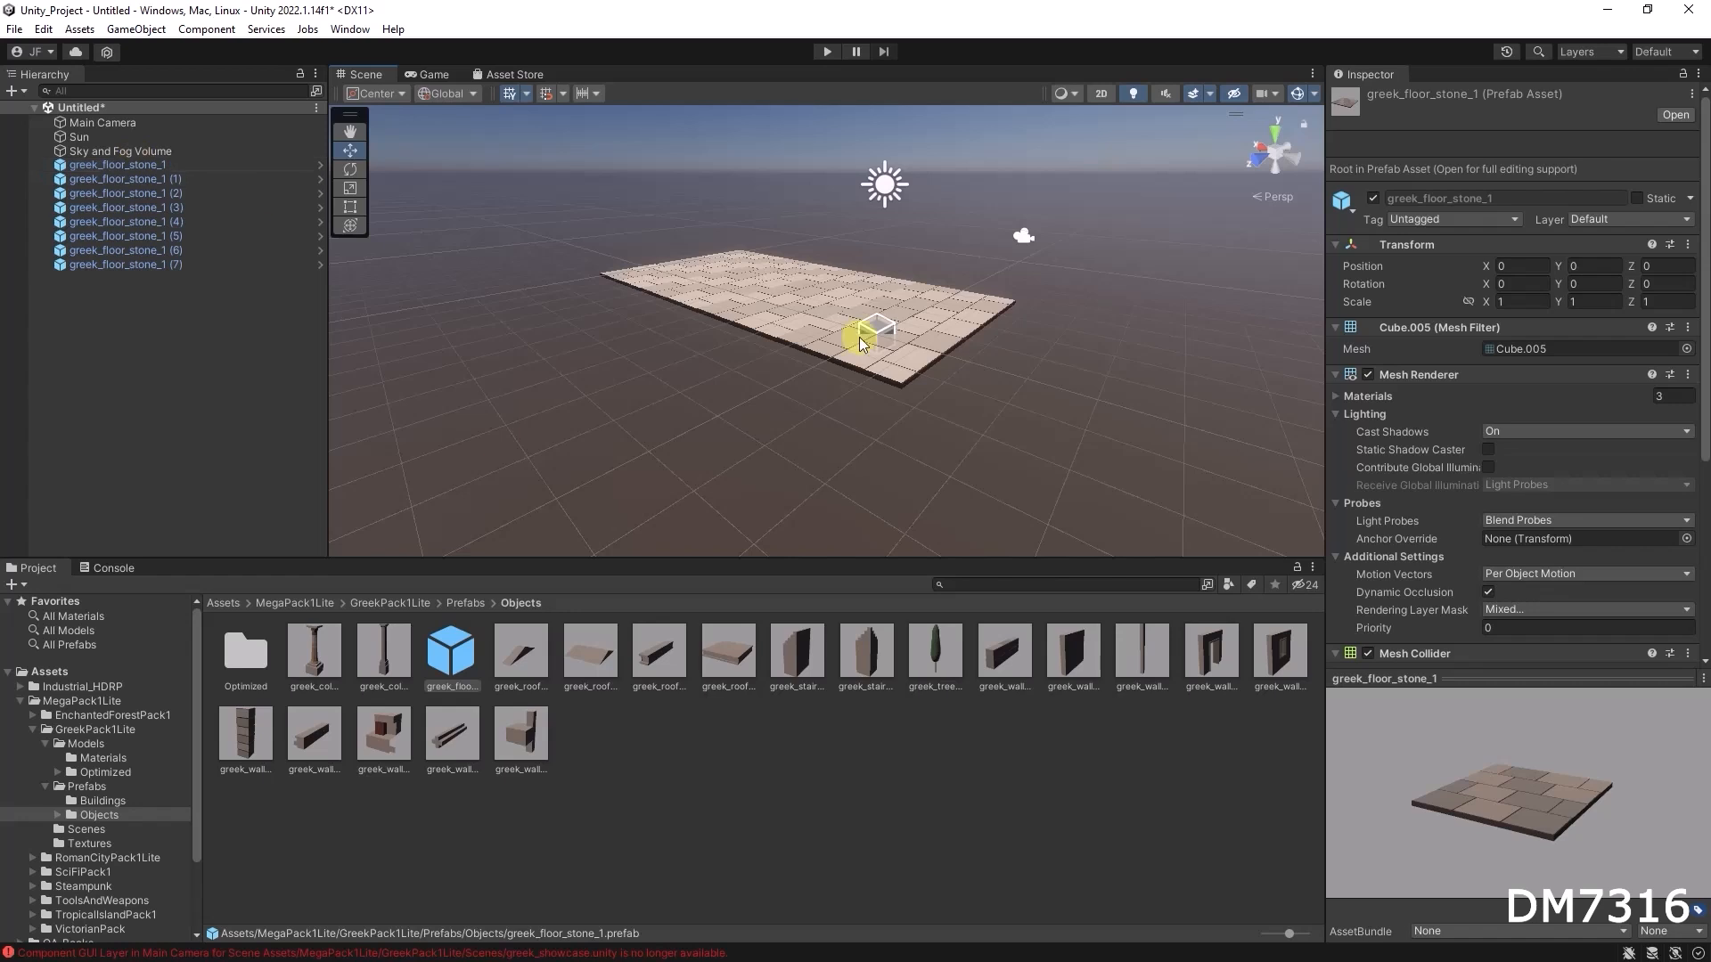
left_click(891, 363)
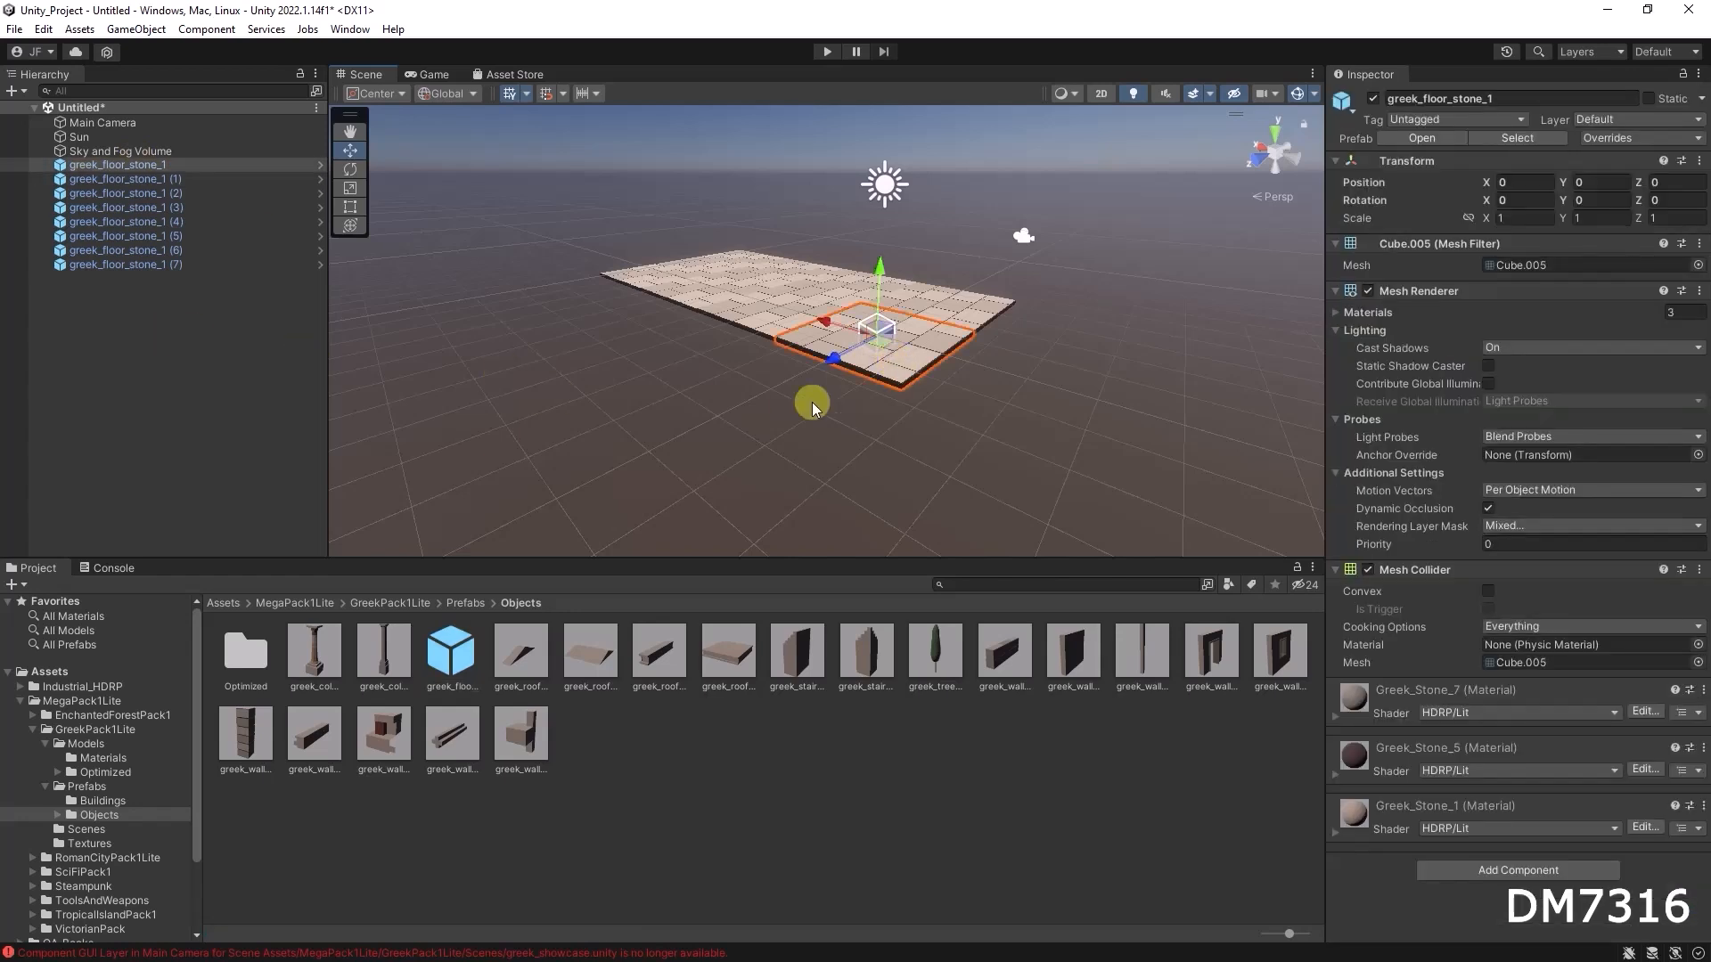
key("ctrl+d")
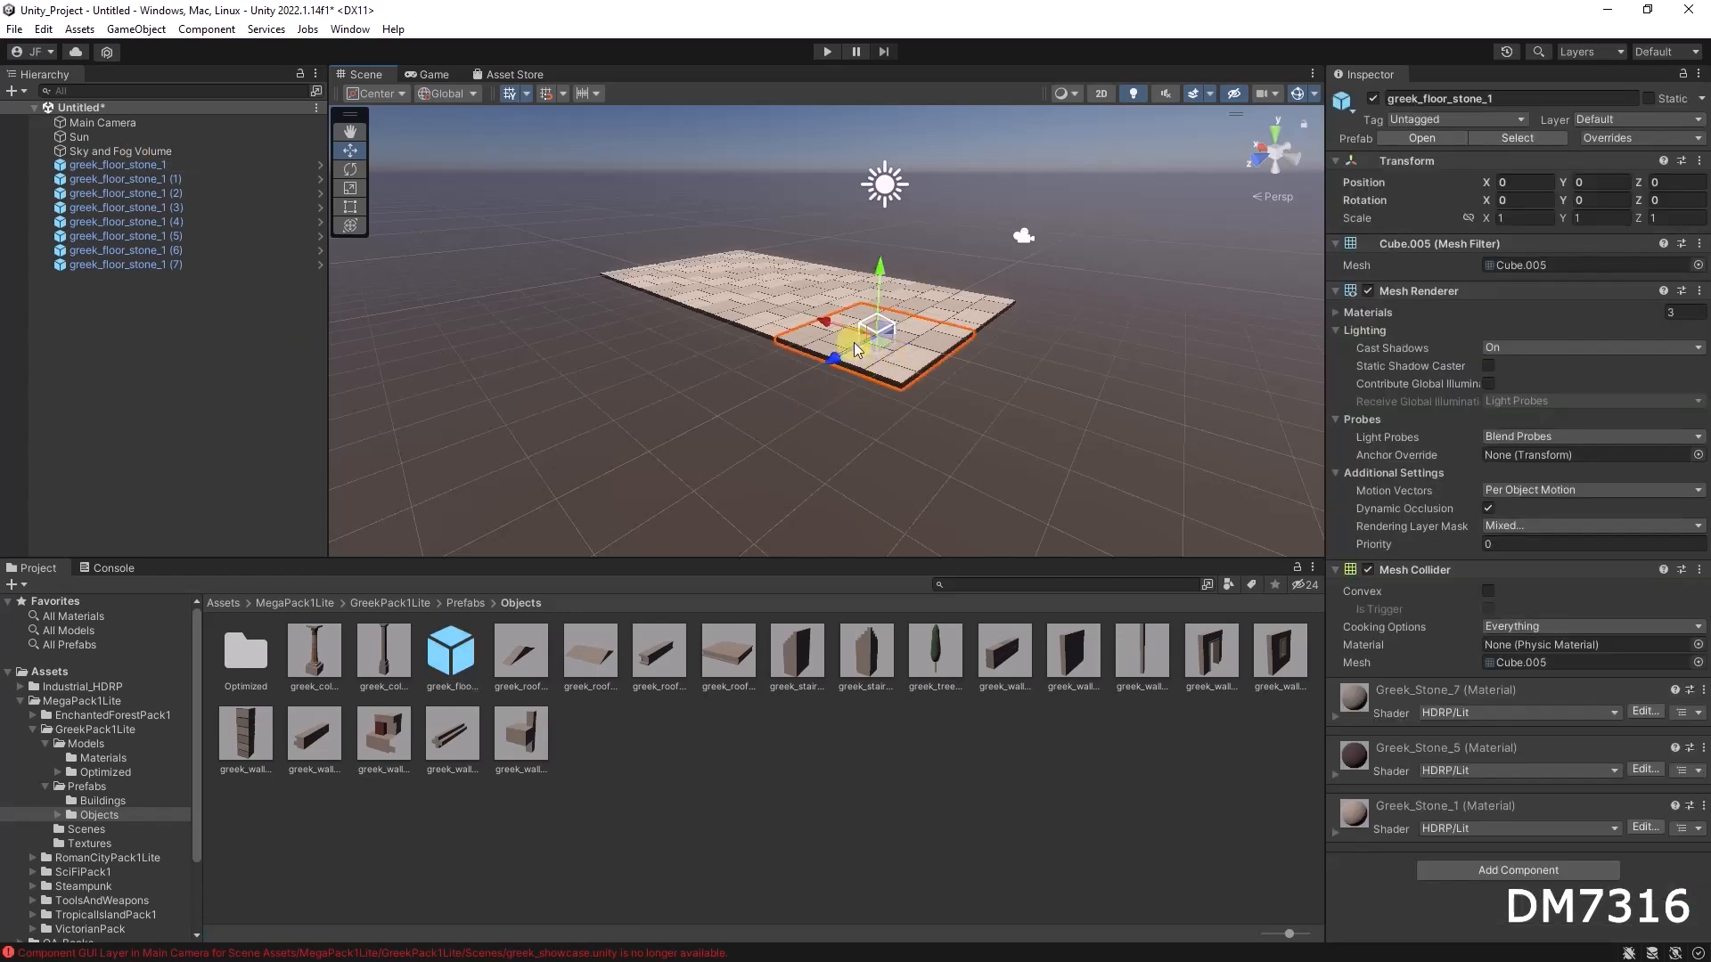
left_click_drag(821, 321, 1010, 398)
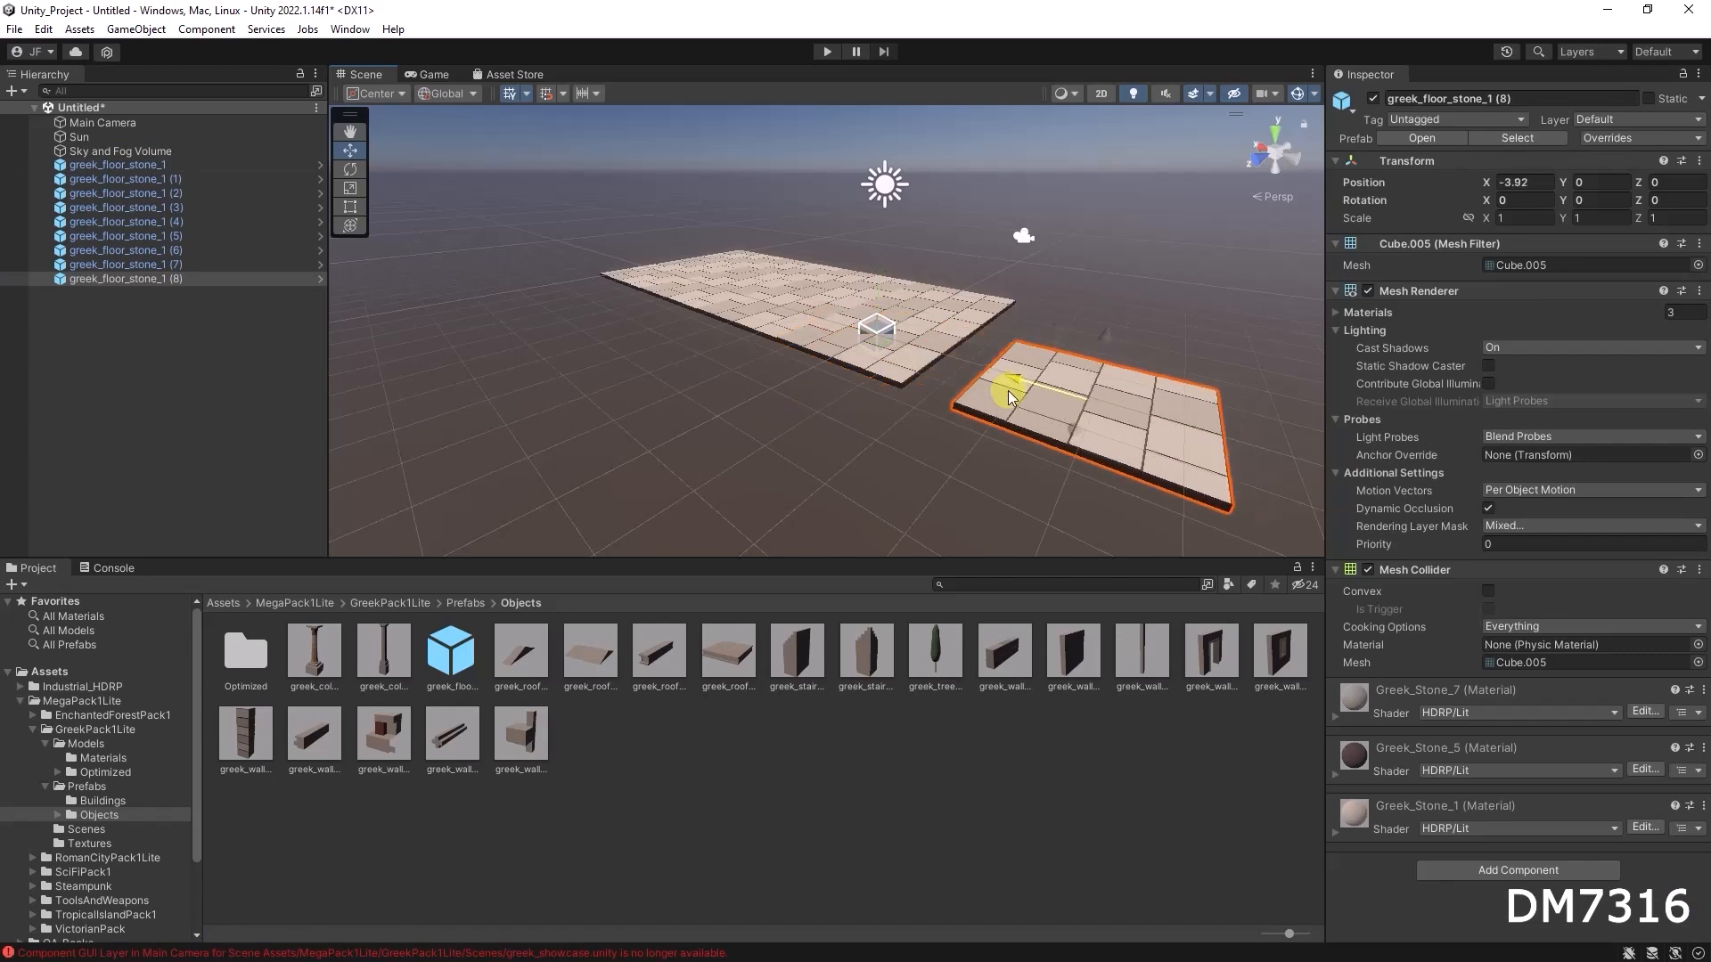
Step: Unpack the separated floor tile copy from its prefab and compare it with the greek_floor_stone_1 prefab asset
left_click(153, 383)
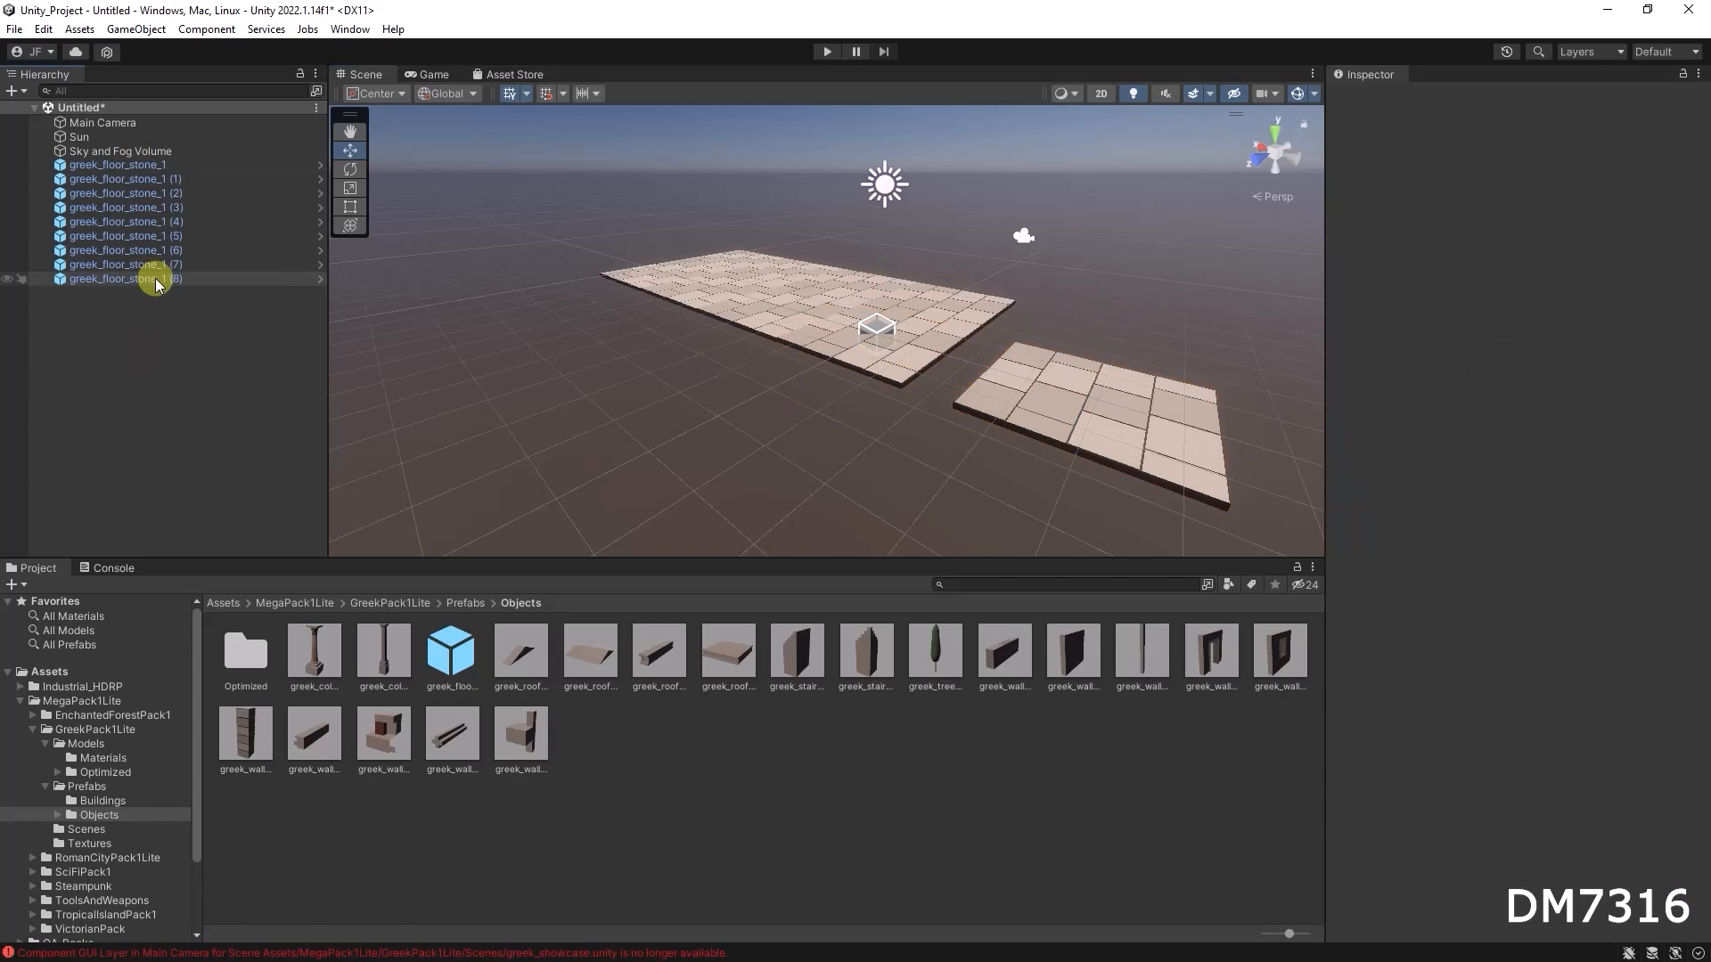
right_click(156, 283)
mouse_move(225, 501)
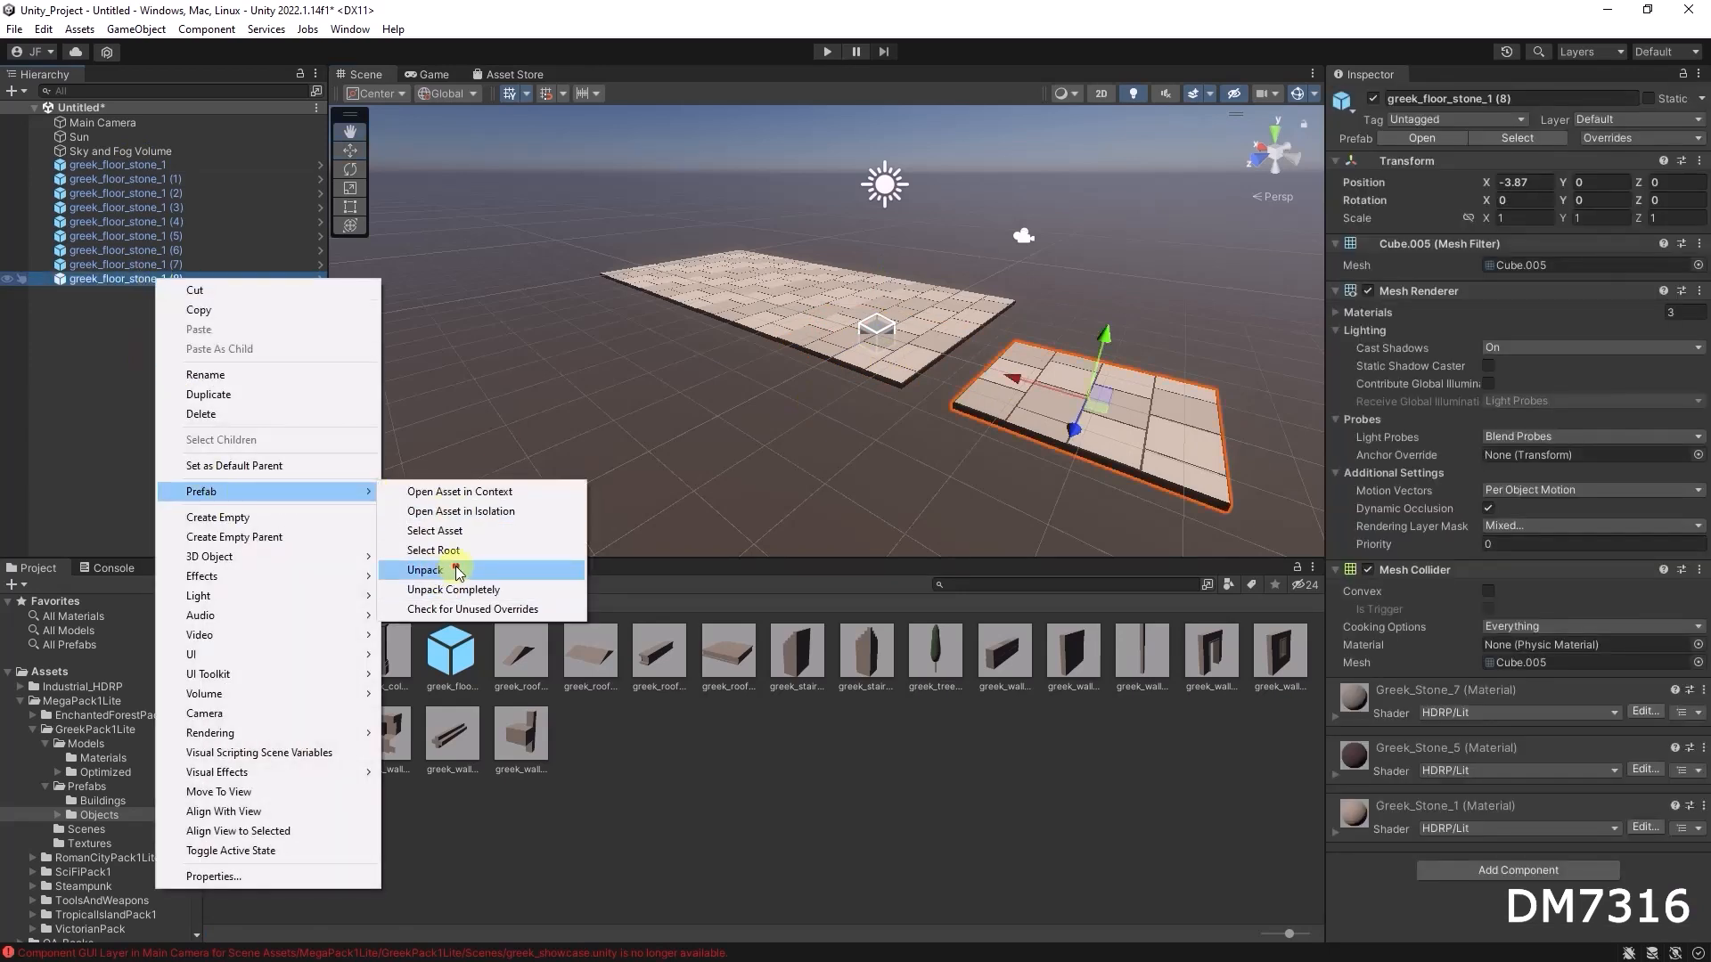
left_click(458, 570)
left_click(145, 281)
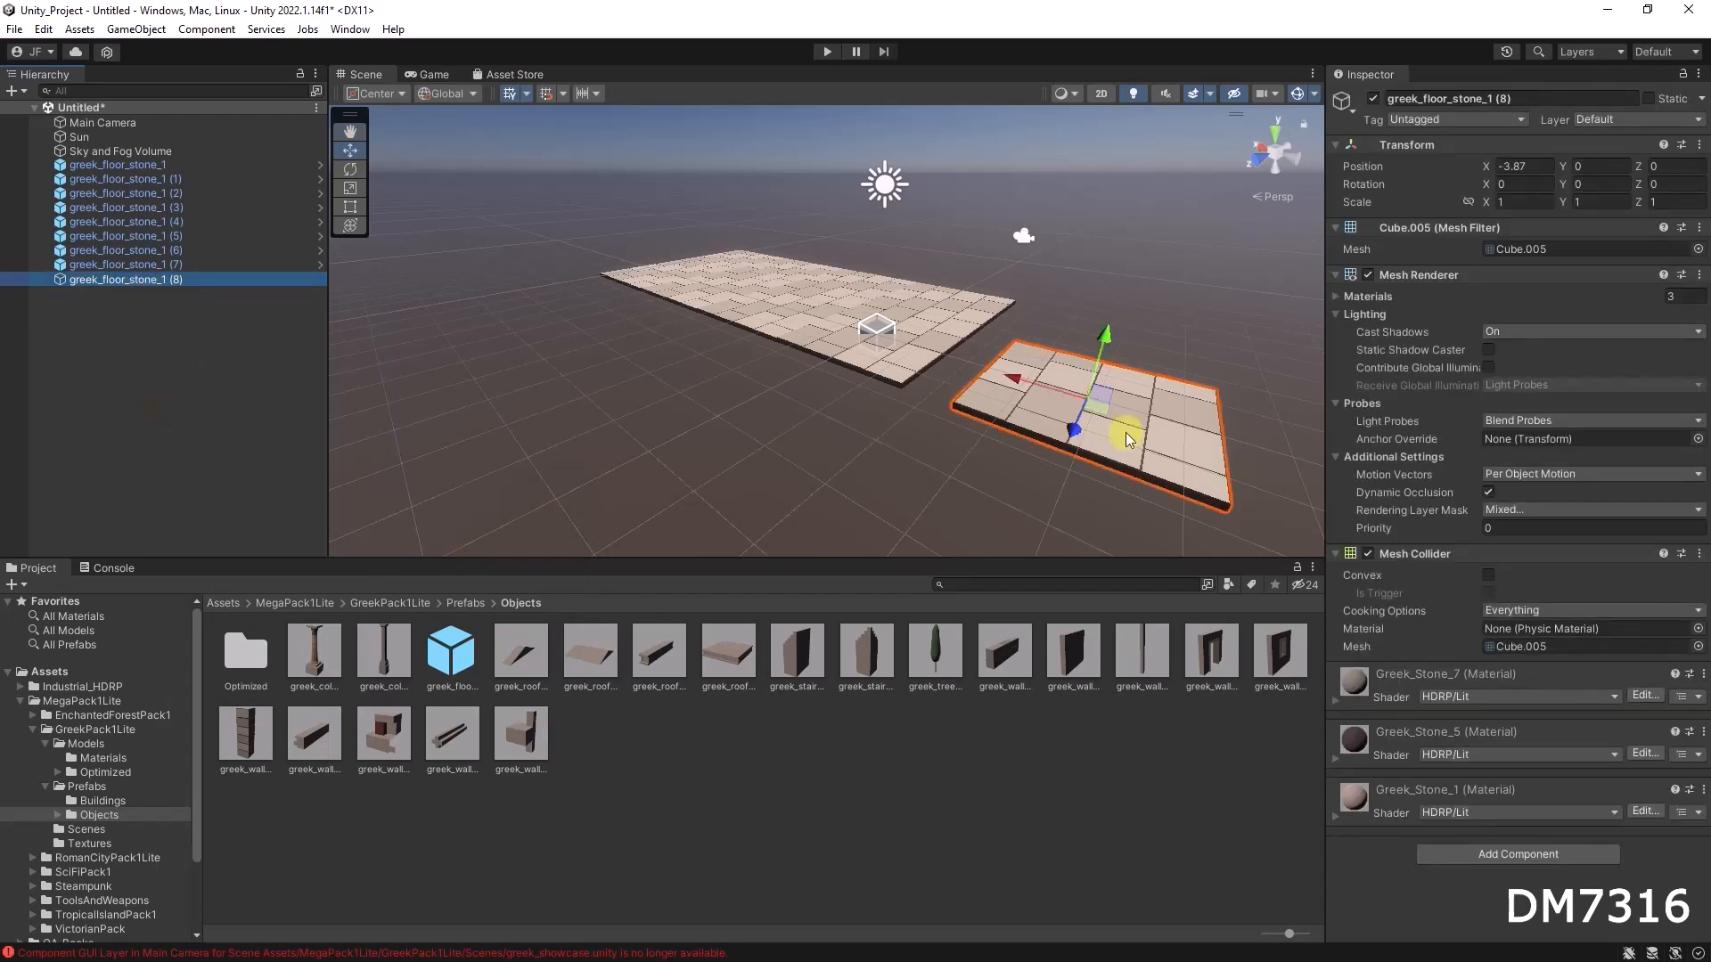
left_click(452, 657)
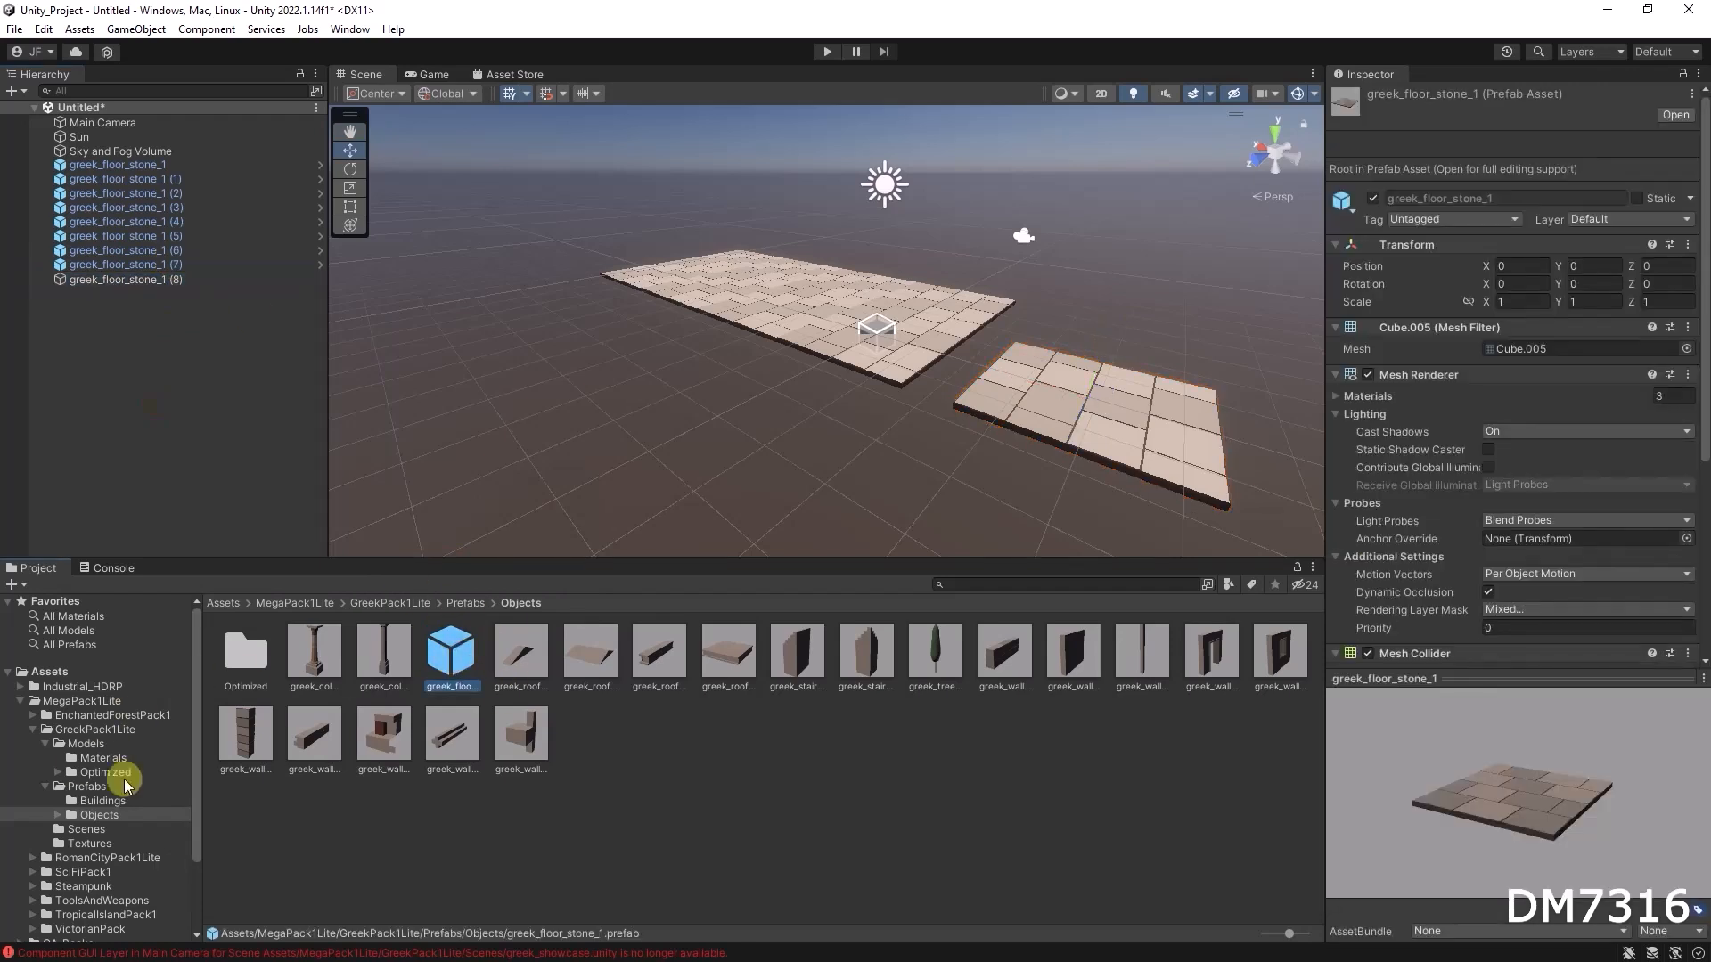
Step: Delete the eight floor tiles still linked to the greek_floor_stone_1 prefab, keeping only the unpacked copy
left_click(174, 263)
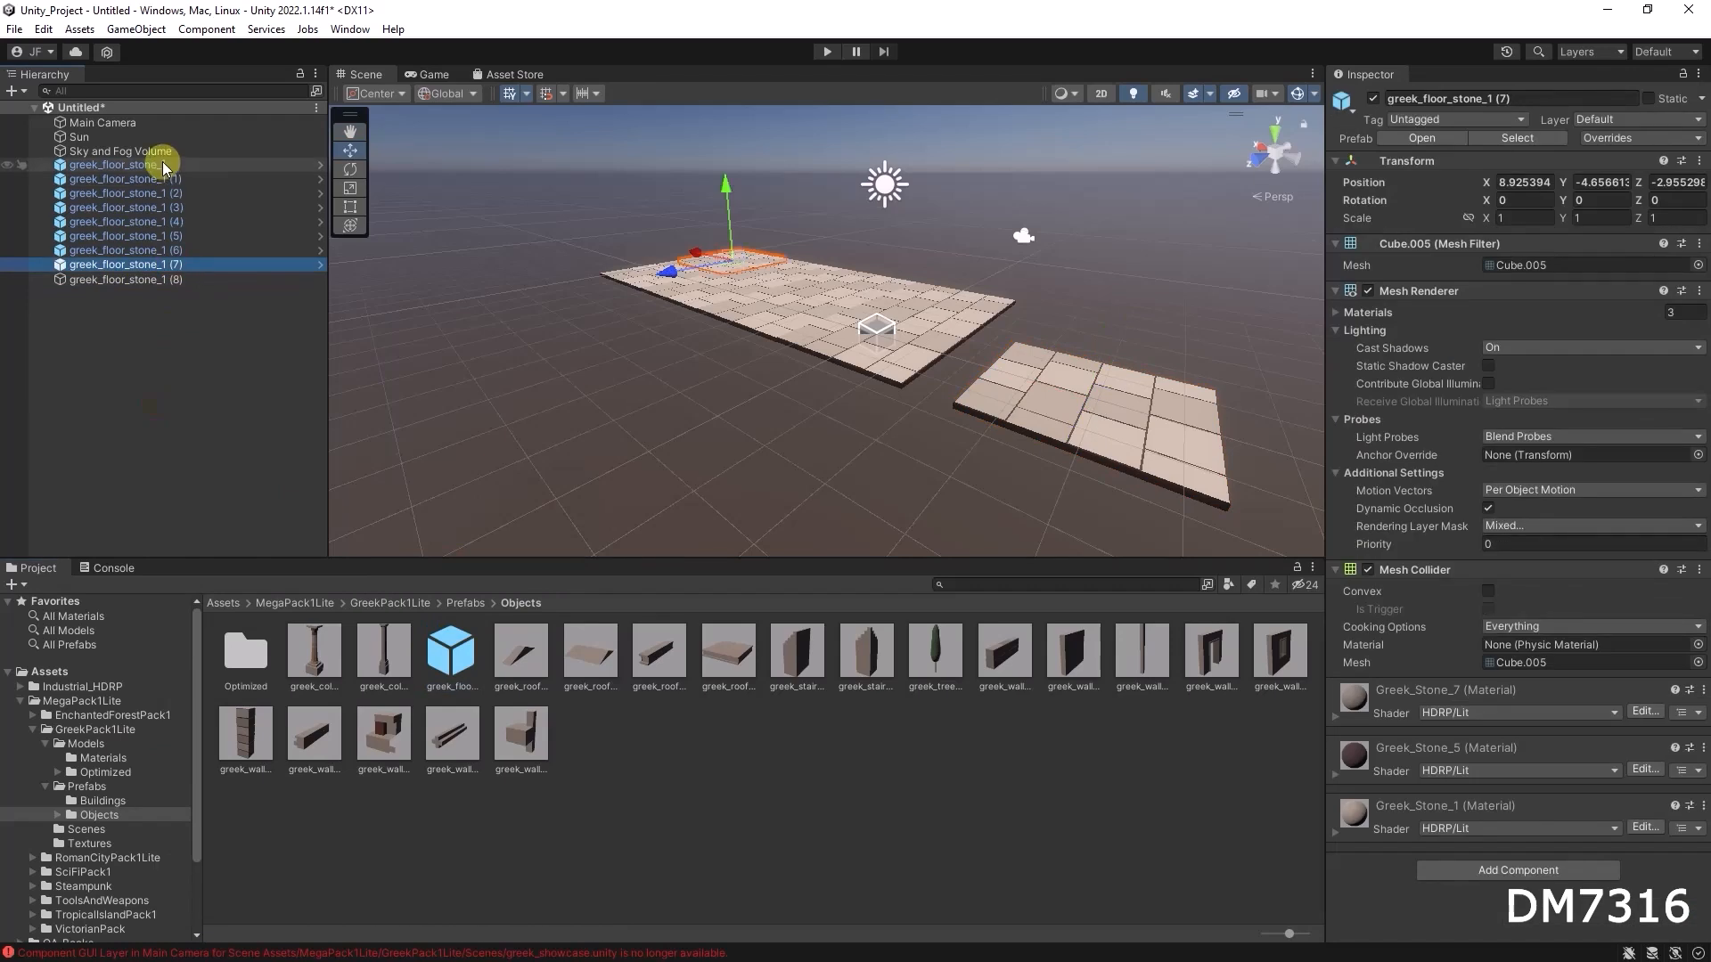
left_click(162, 164, "shift")
key("Delete")
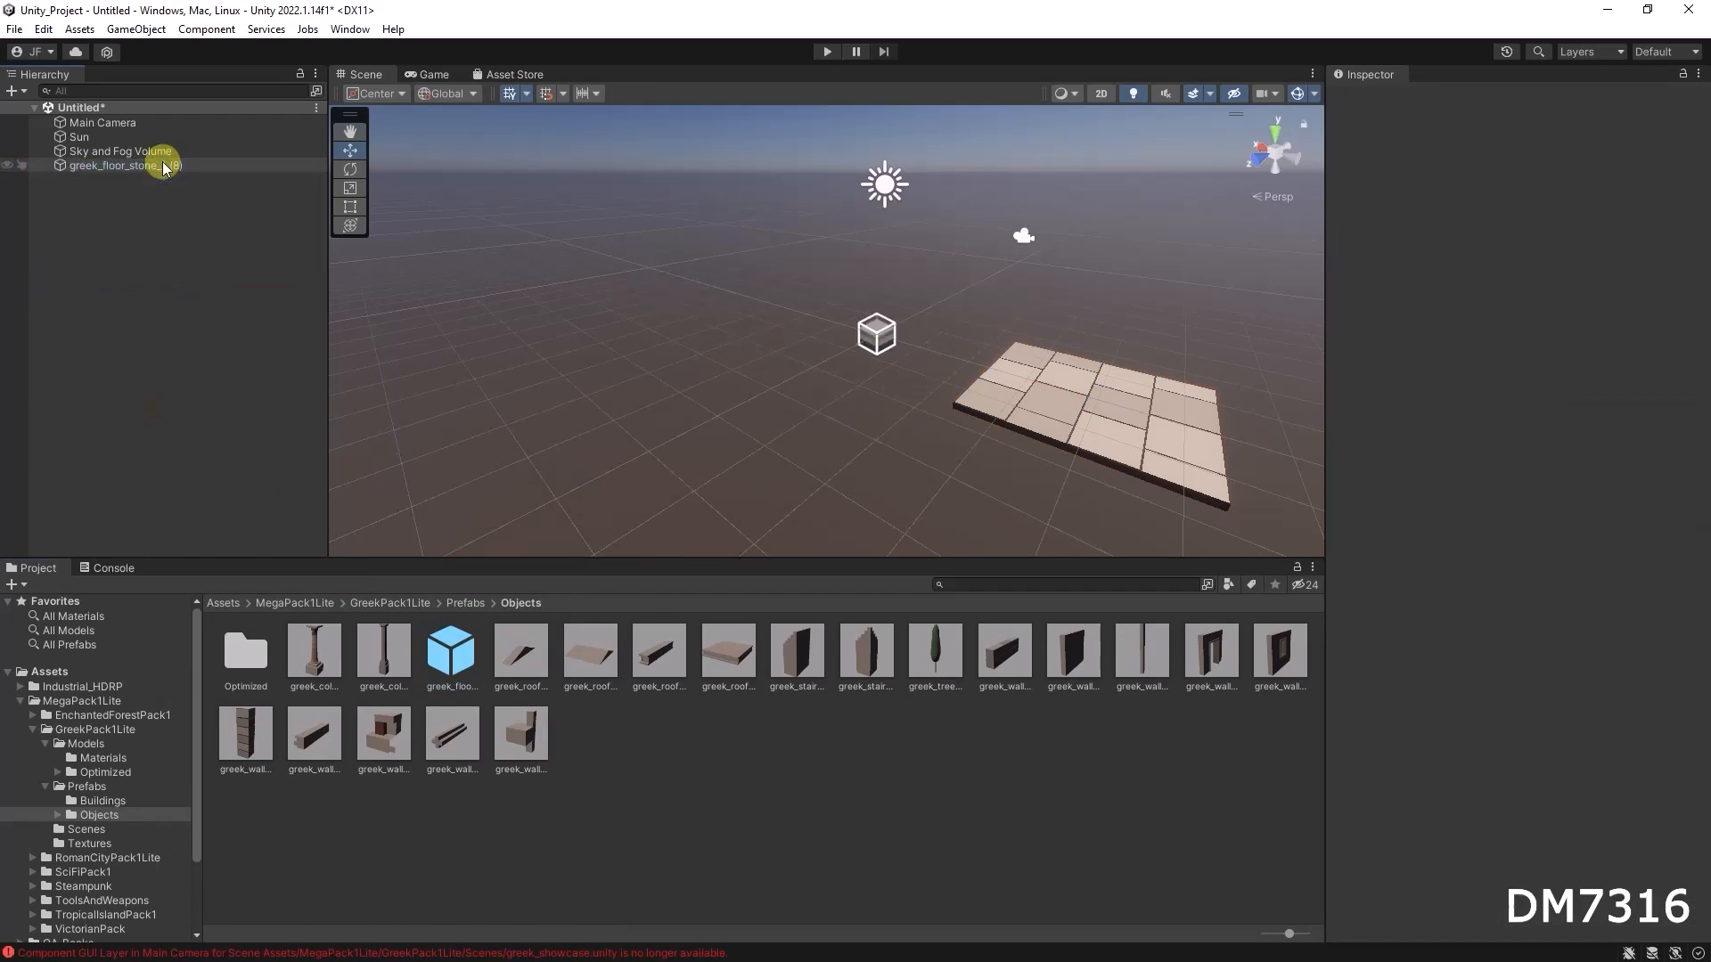
Step: Set the unpacked floor tile's X position to 0
left_click(1096, 434)
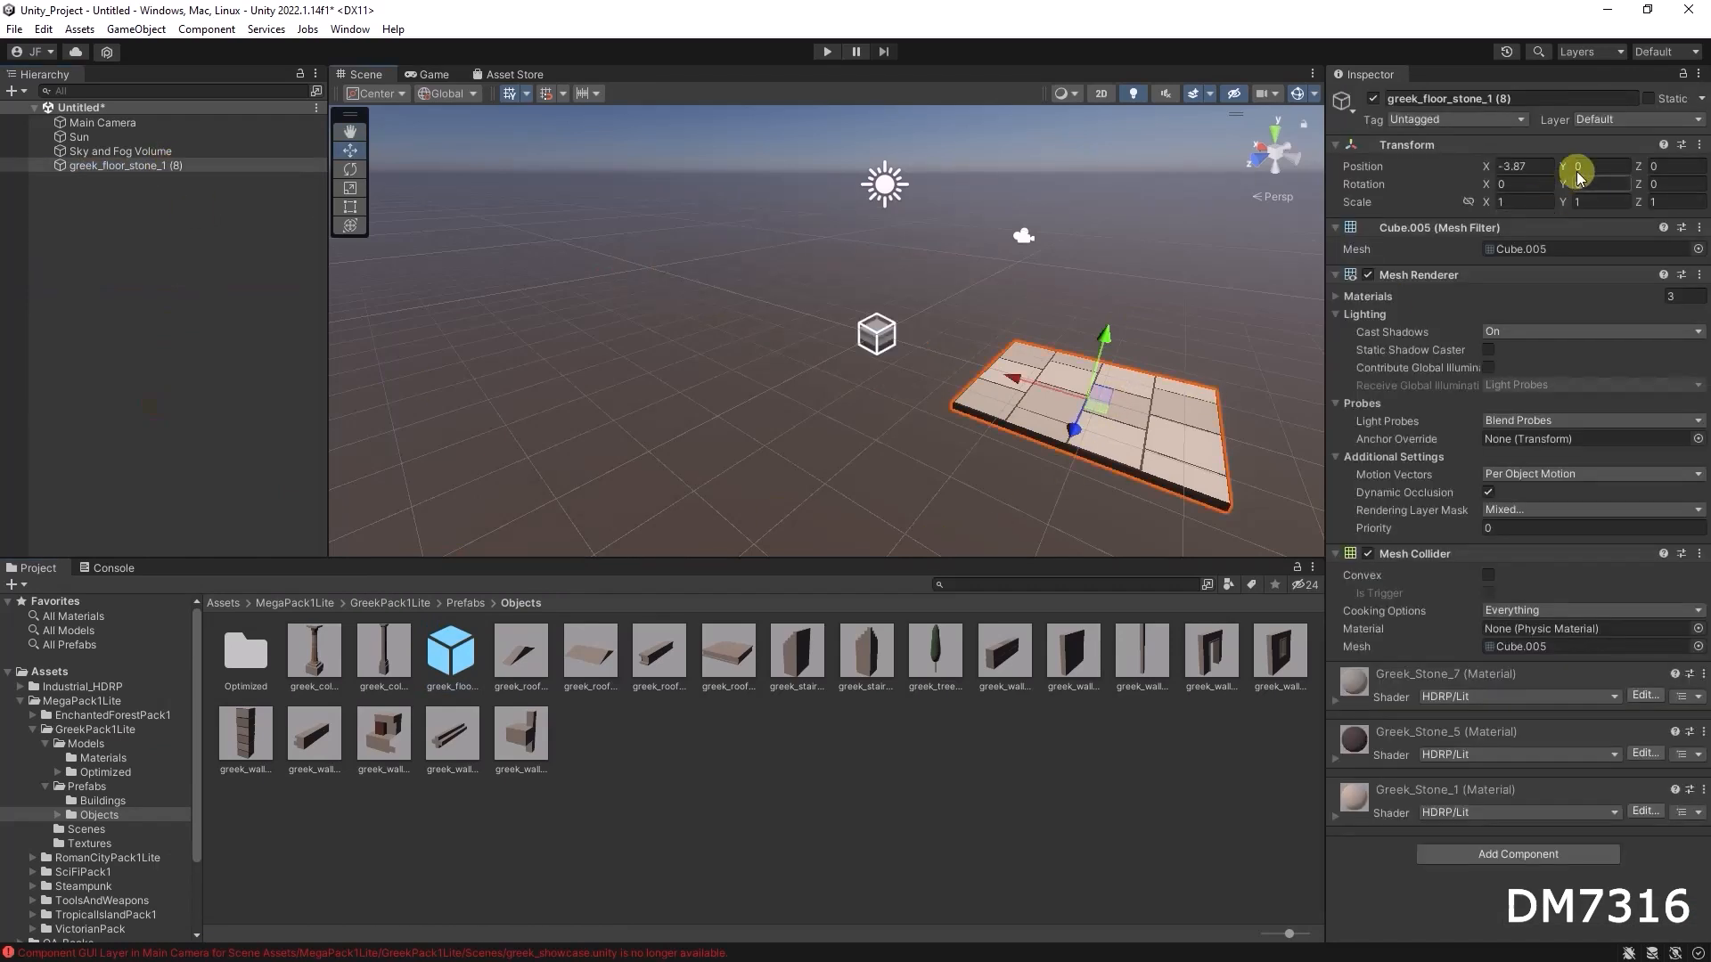
left_click(1541, 164)
type("0")
key("Return")
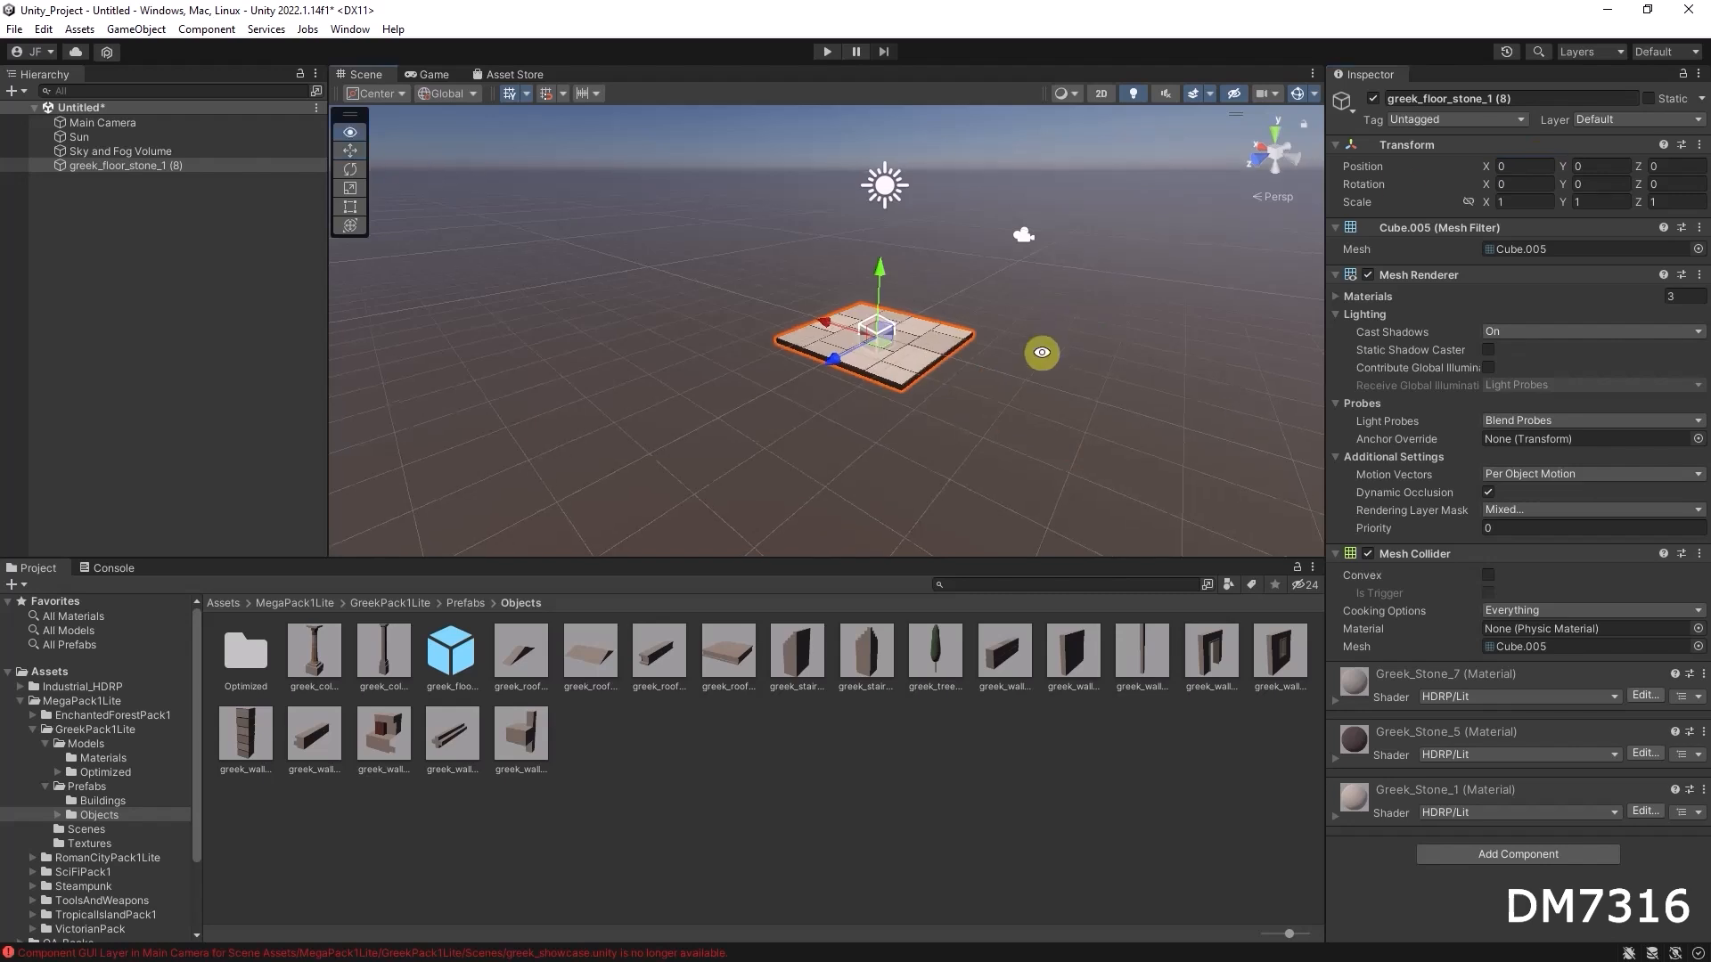
Step: Scale the unpacked floor tile along the Y axis to about 4.54 to make it thicker
scroll(1200, 406, "up", 3)
scroll(1200, 406, "up", 2)
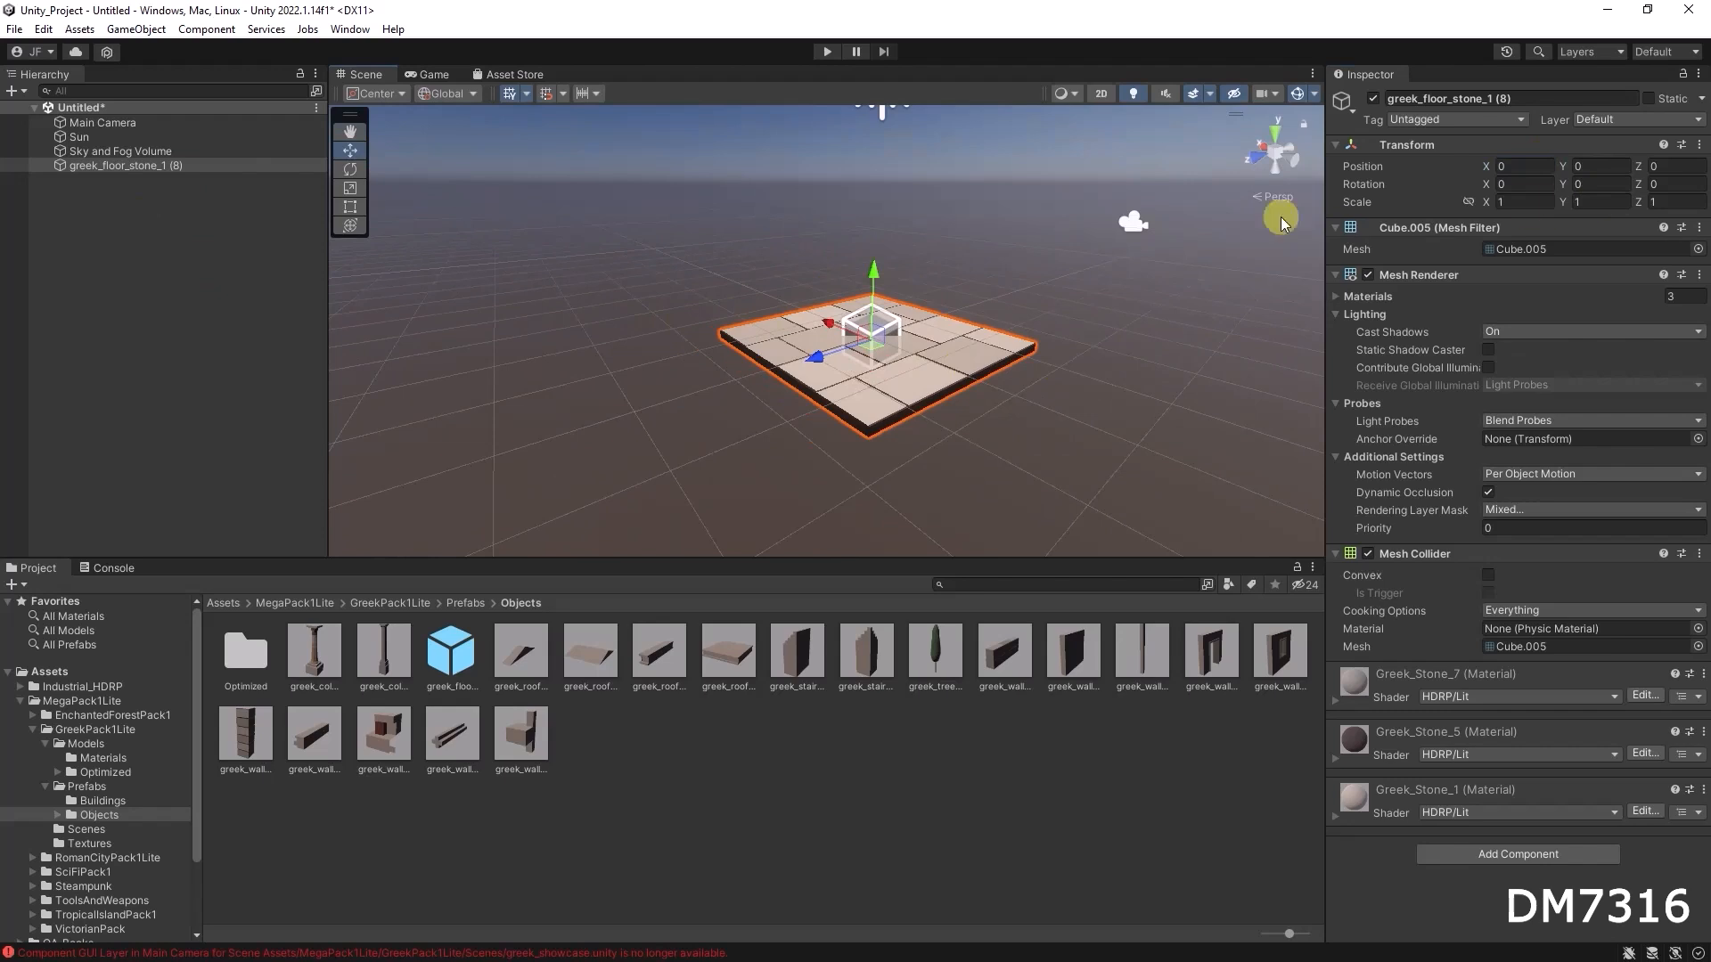
key("r")
left_click_drag(878, 279, 898, 385)
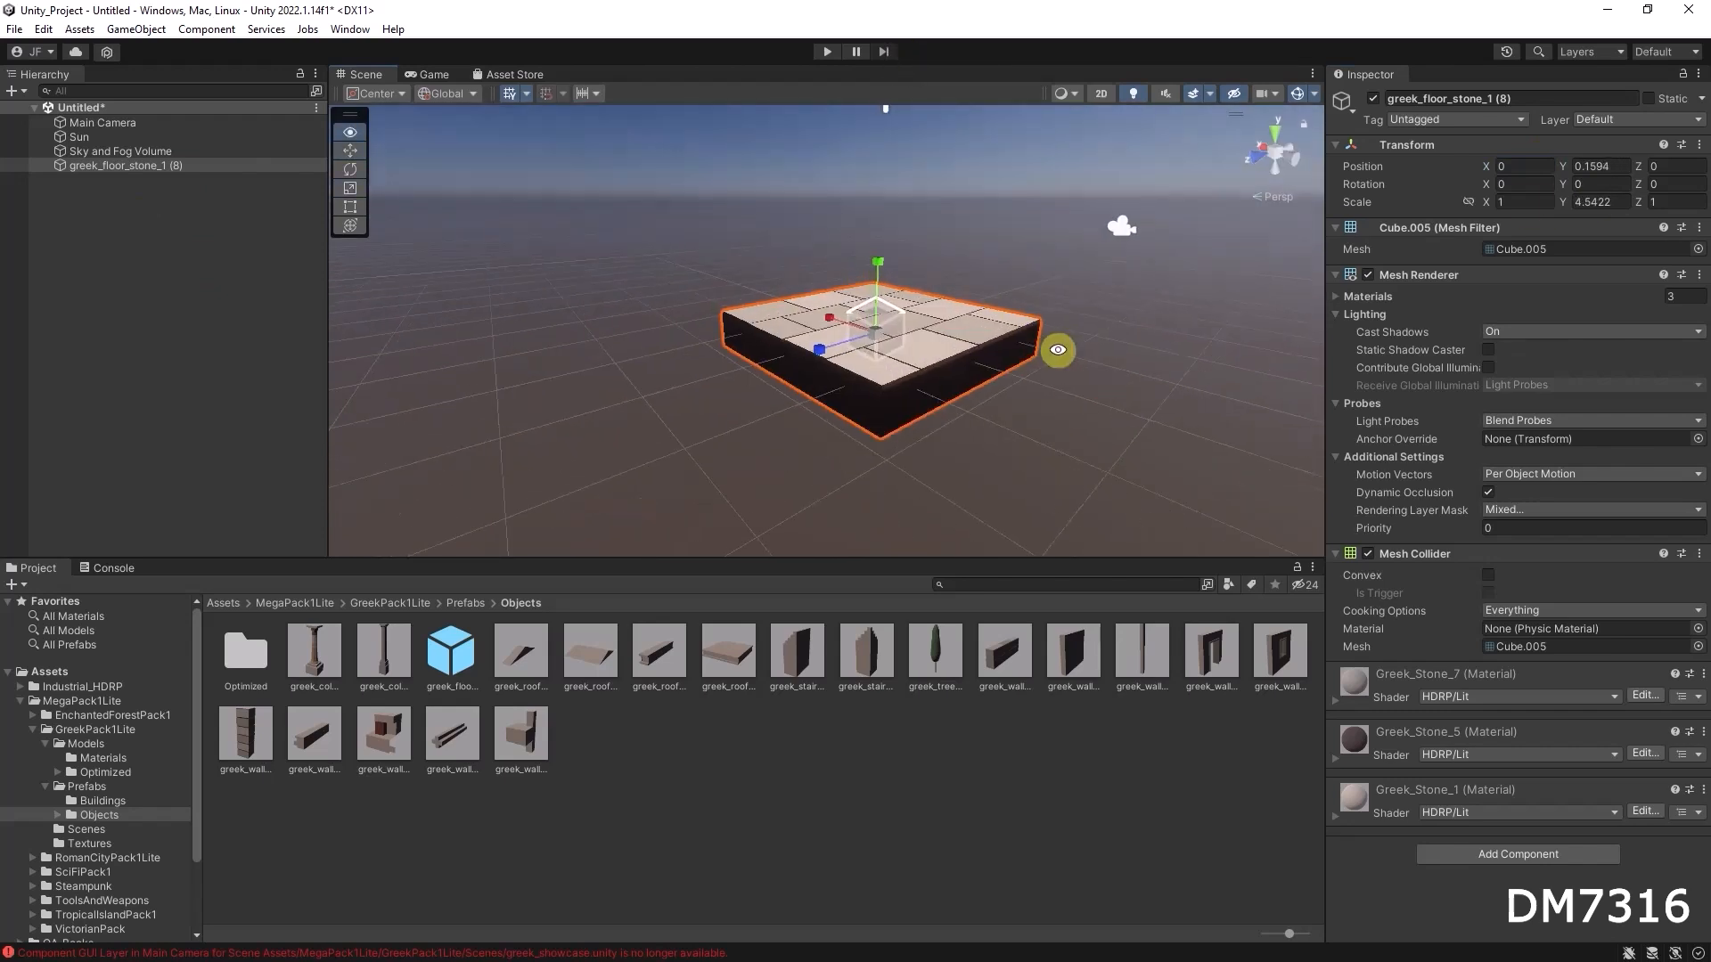
Step: Rename the scaled floor tile as greek_floor_stone_Thicker
left_click(202, 383)
left_click(125, 164)
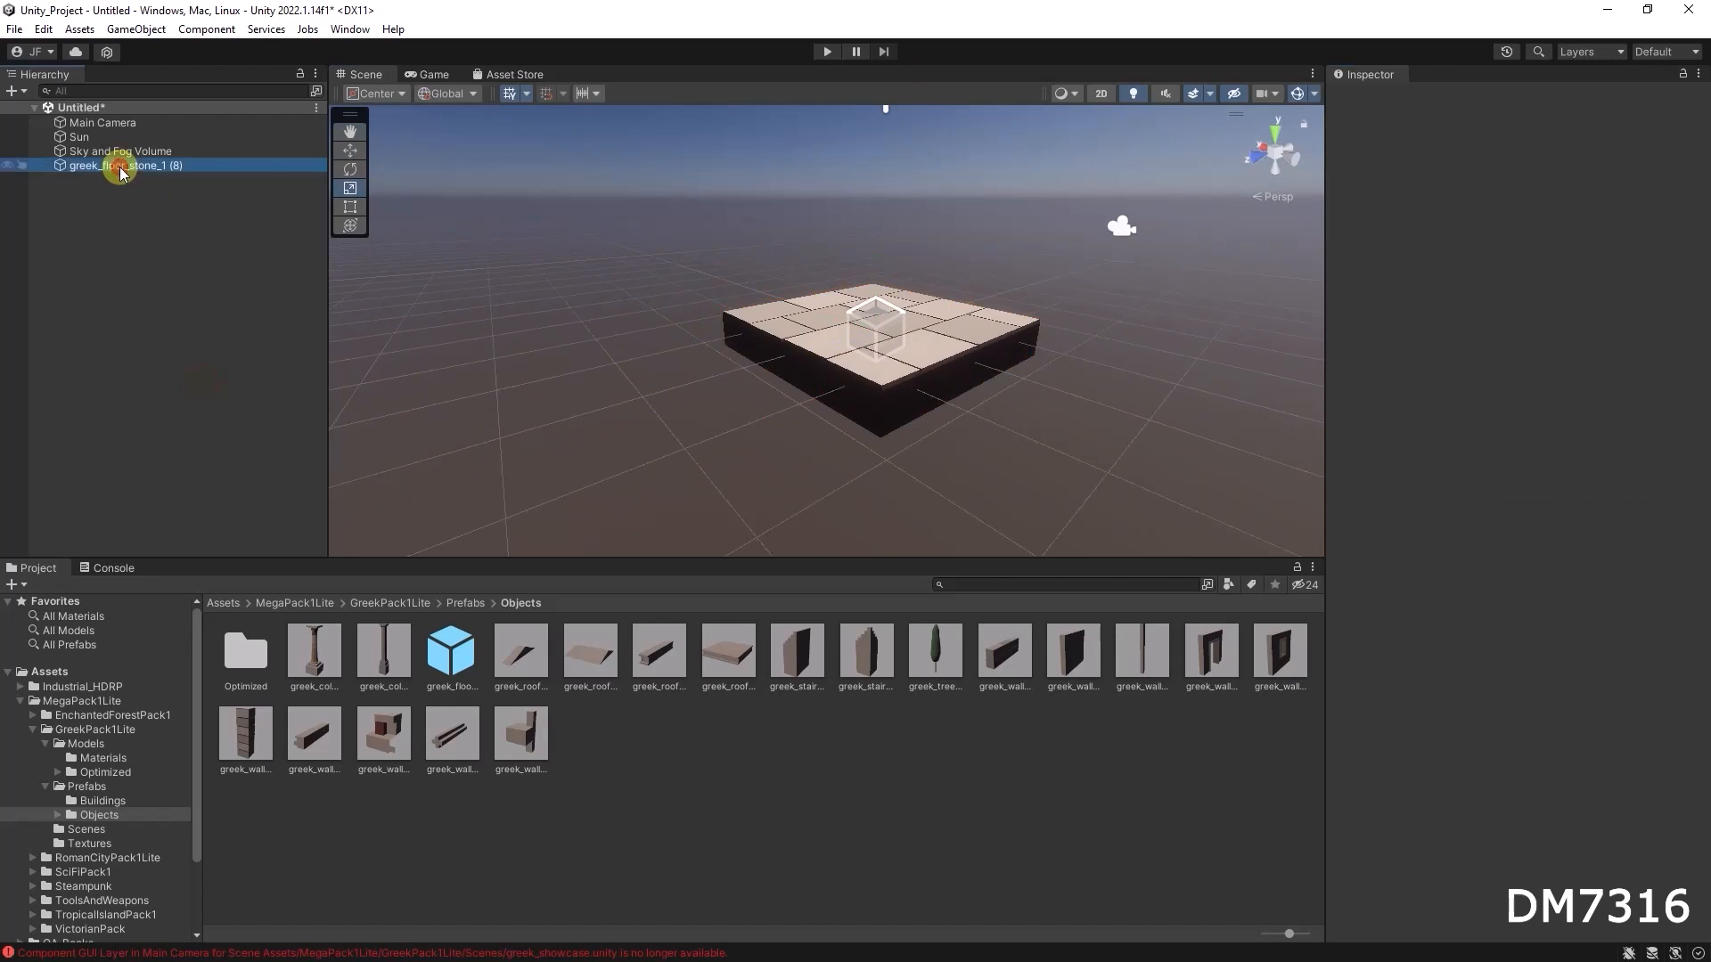
left_click_drag(201, 165, 162, 165)
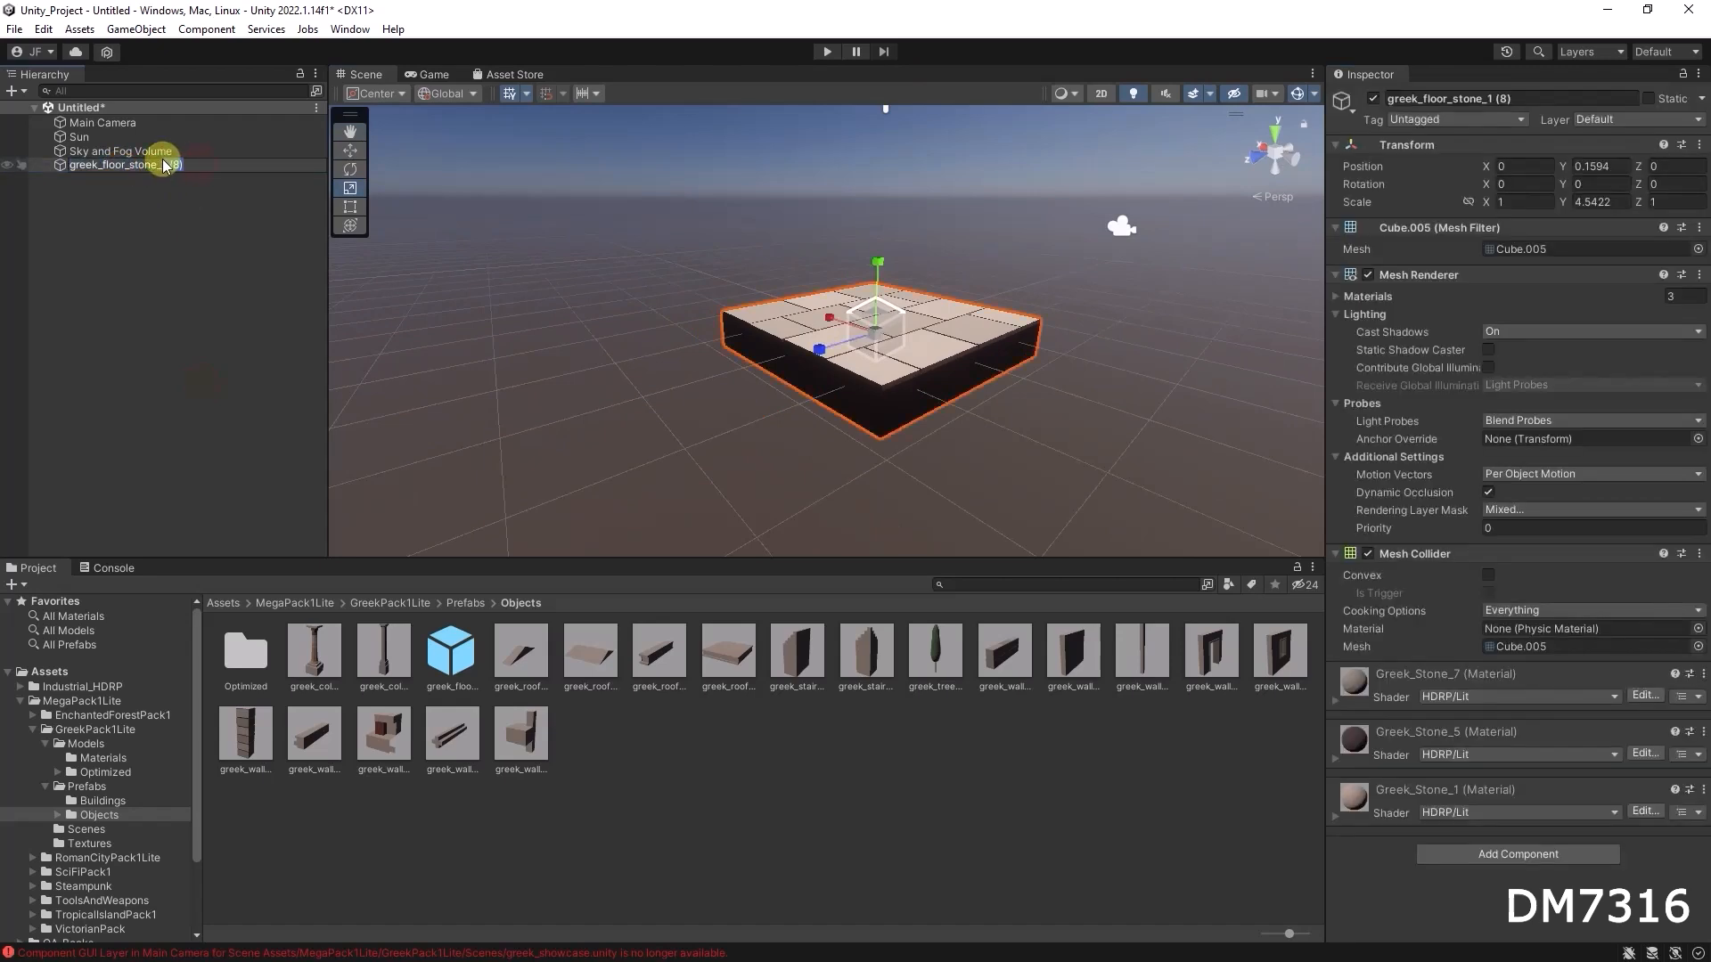
type("Thicker")
key("Return")
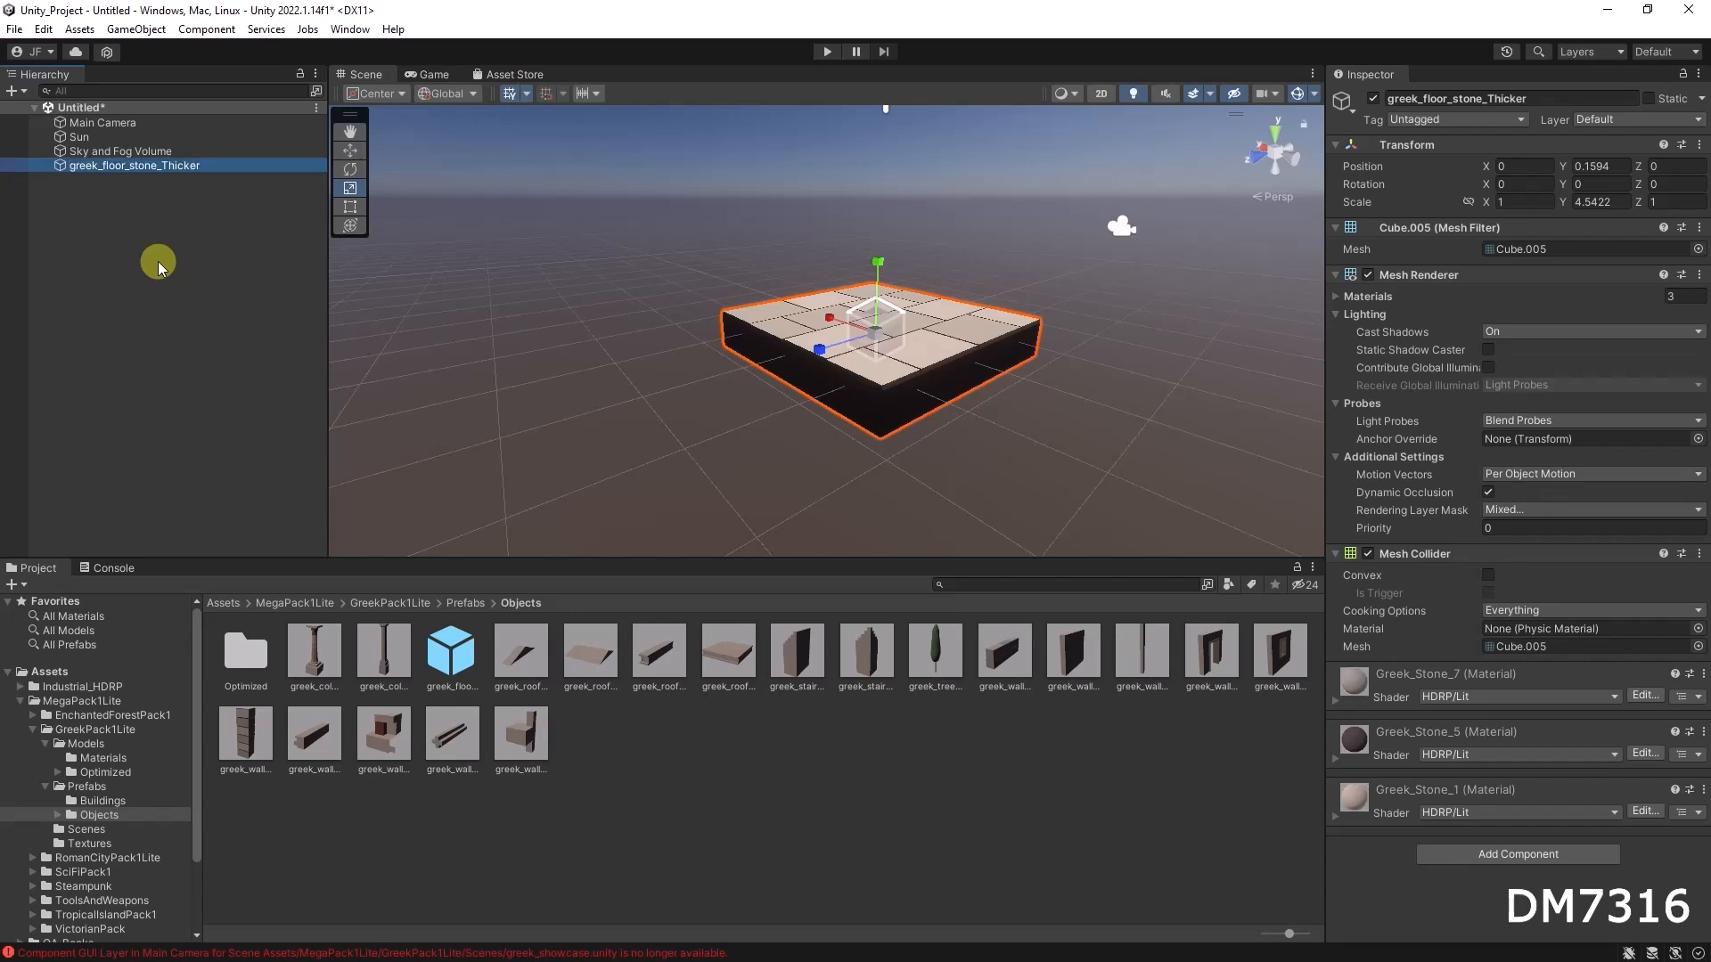
Step: Save greek_floor_stone_Thicker as a prefab in the Objects folder and compare it with the original floor prefab
left_click_drag(164, 172, 681, 766)
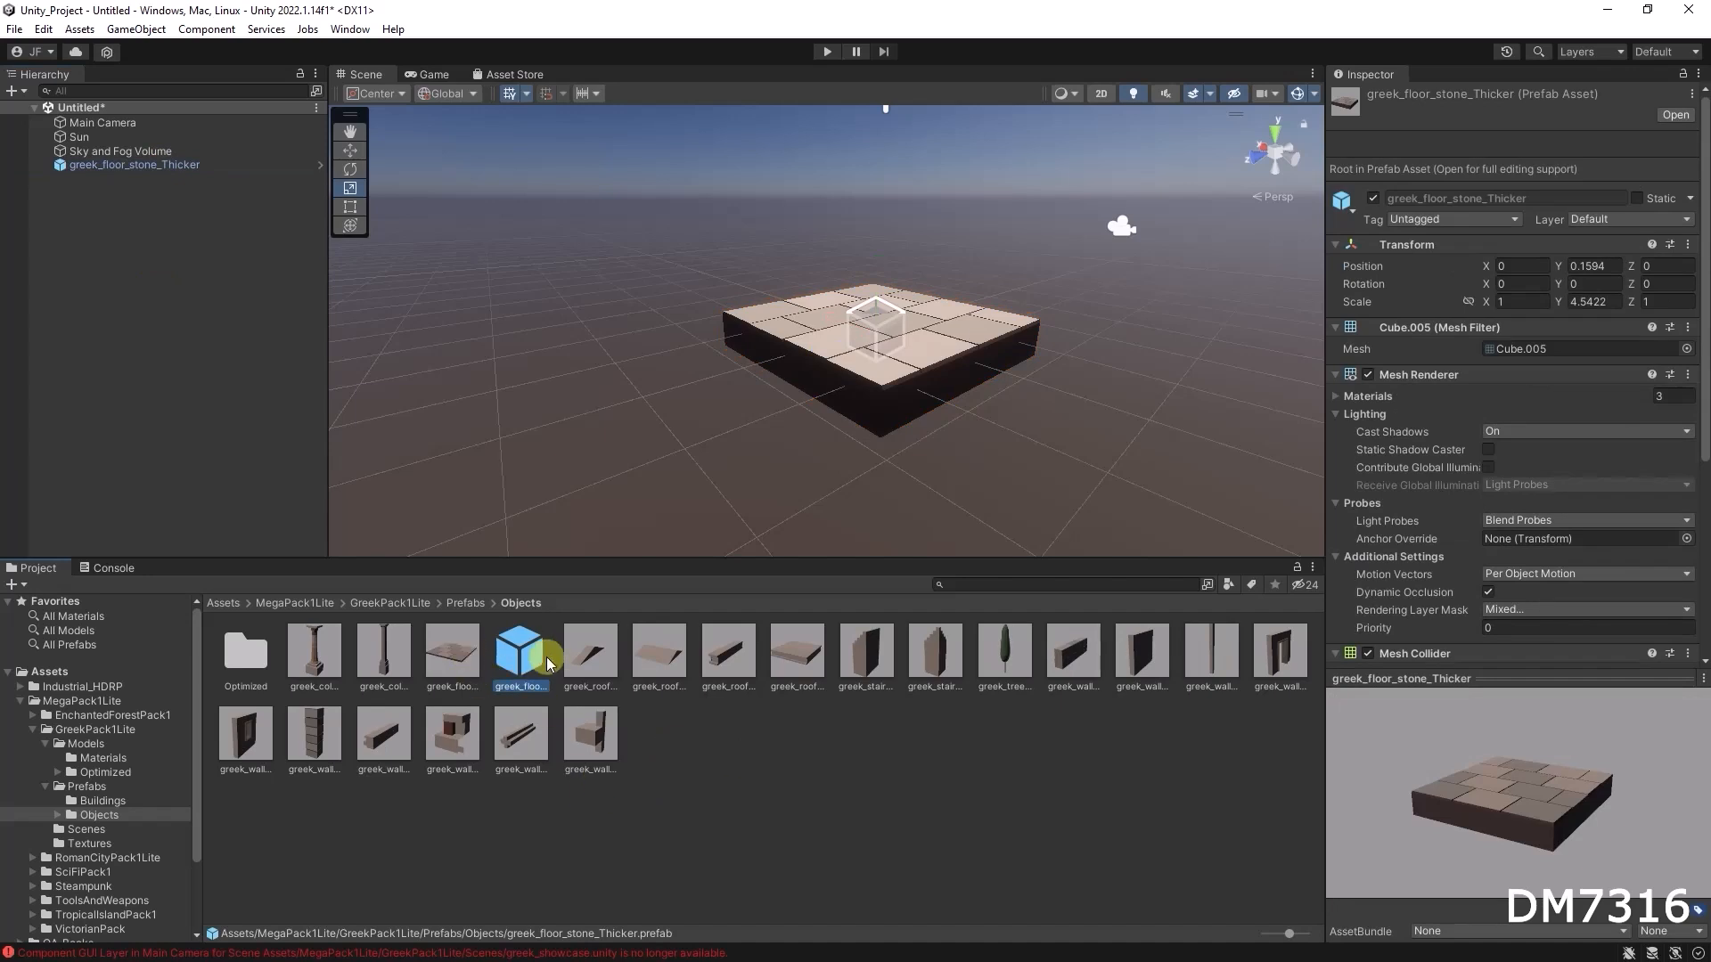
left_click(454, 654)
left_click(519, 651)
left_click(855, 820)
Step: Add three more instances of the greek_floor_stone_Thicker prefab to the scene and spread them apart along the X and Z axes
left_click_drag(523, 663, 244, 398)
left_click_drag(563, 664, 218, 441)
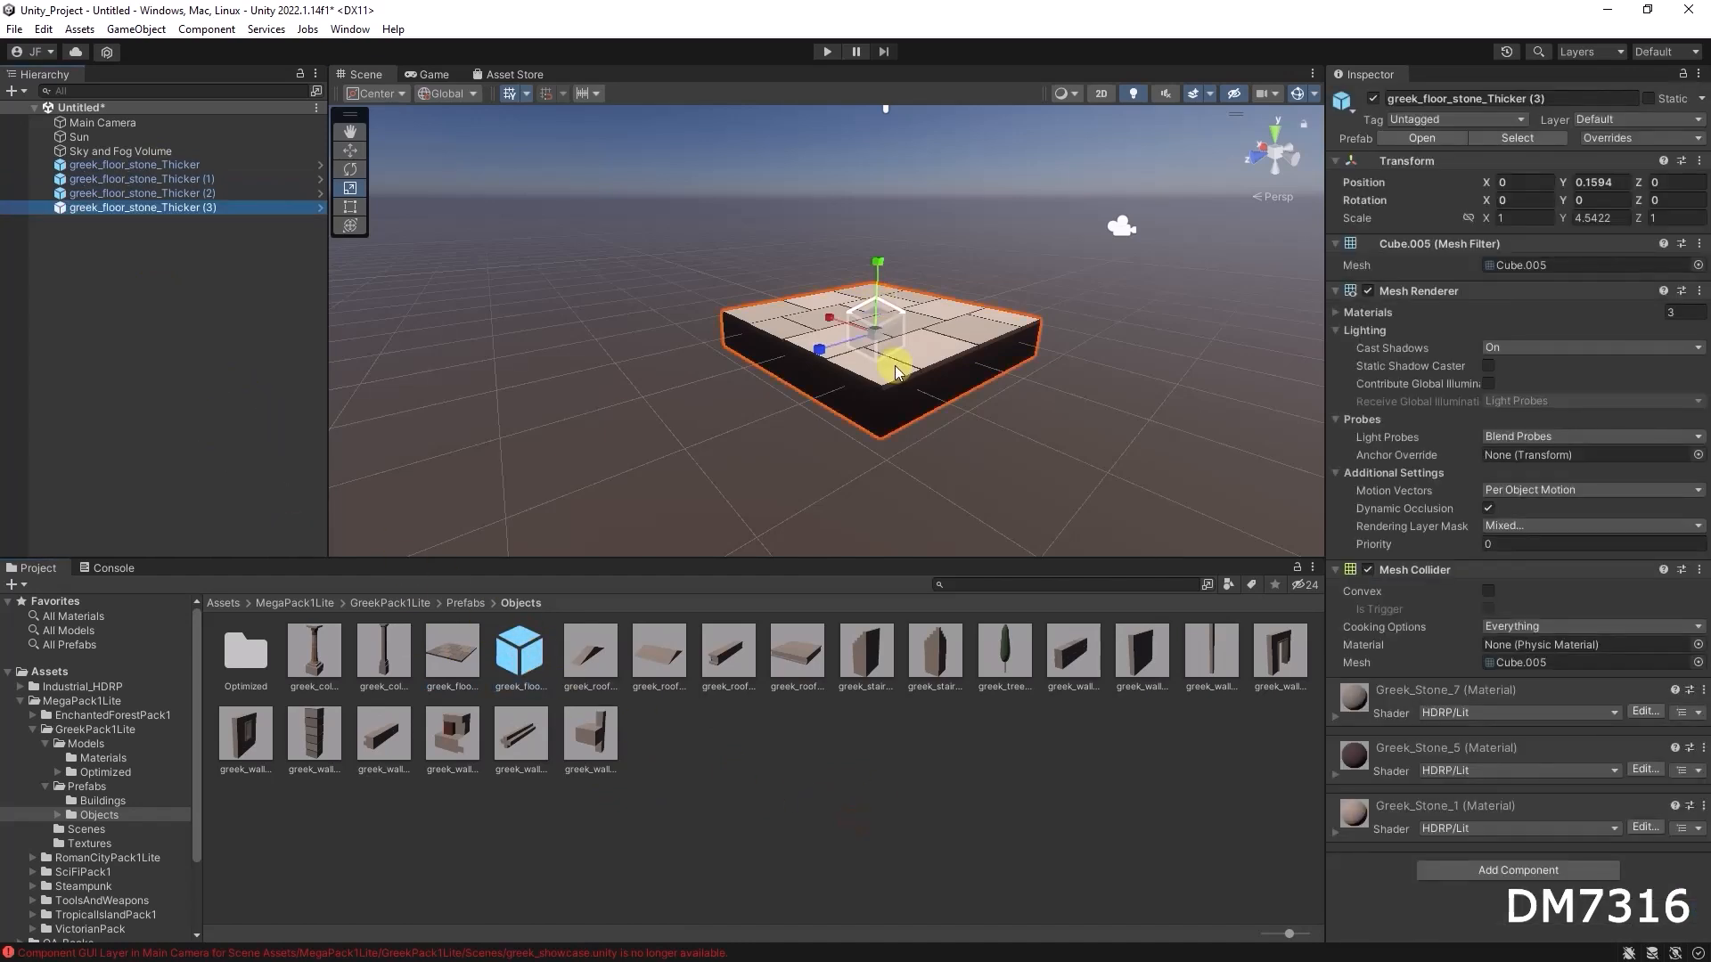
left_click_drag(895, 366, 1024, 411, "alt")
key("w")
left_click_drag(857, 323, 1157, 397)
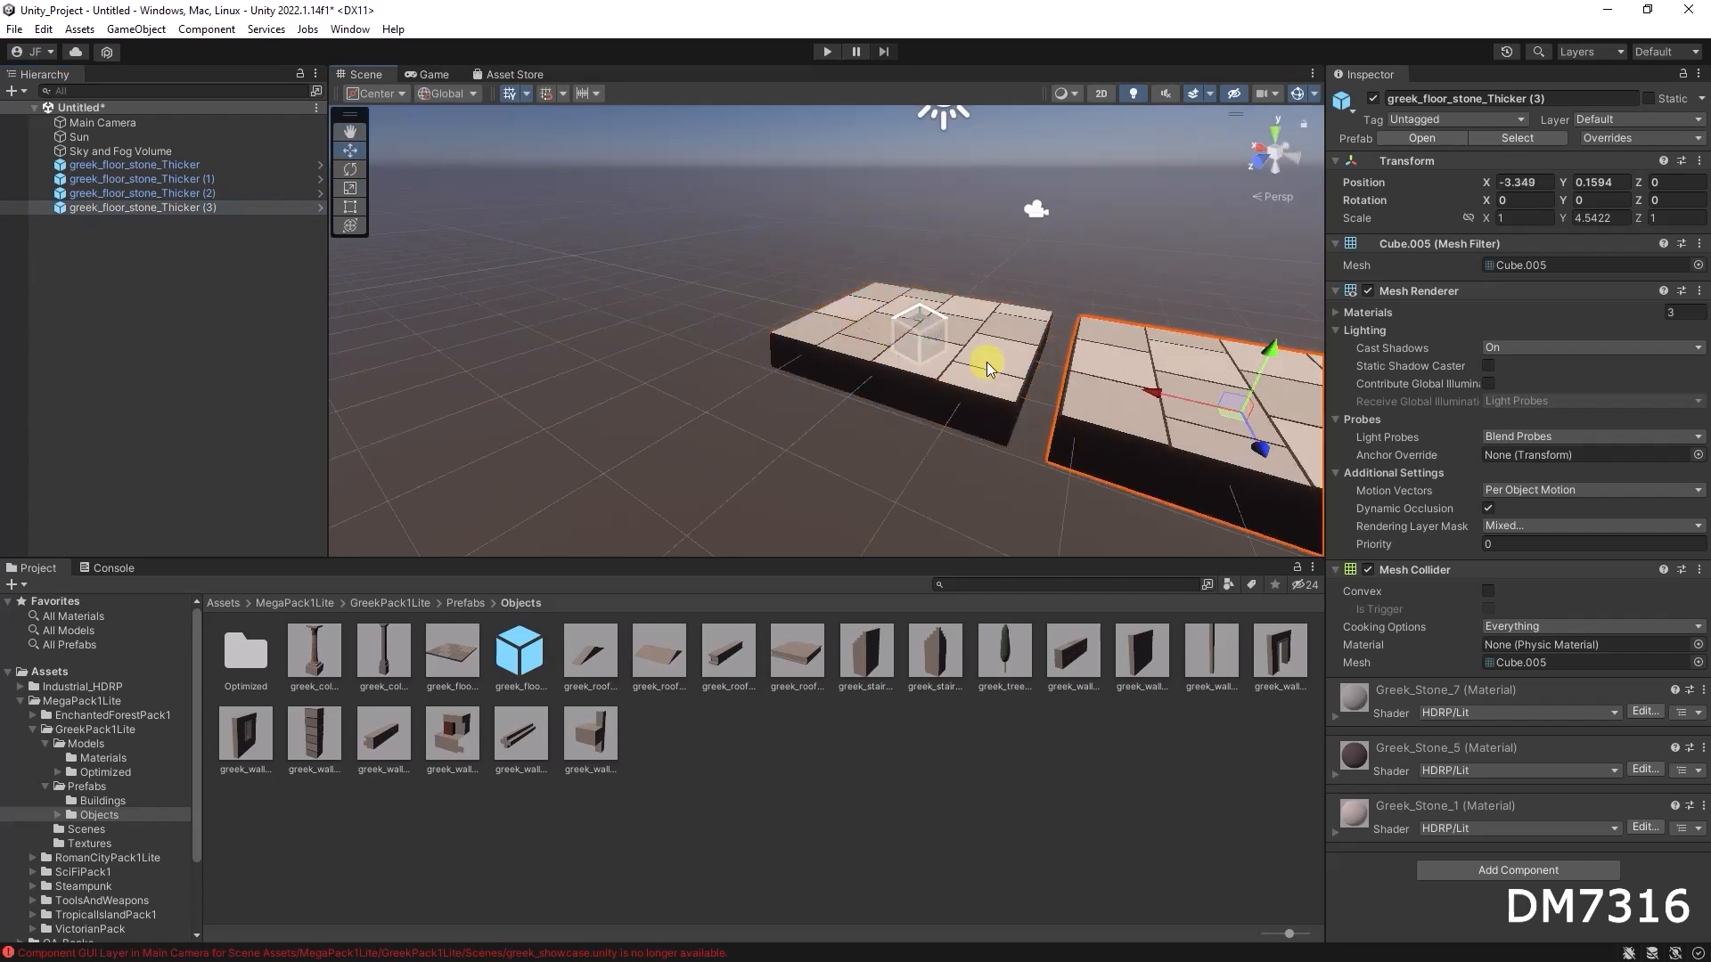
left_click(987, 362)
left_click_drag(892, 364, 670, 515)
left_click(980, 356)
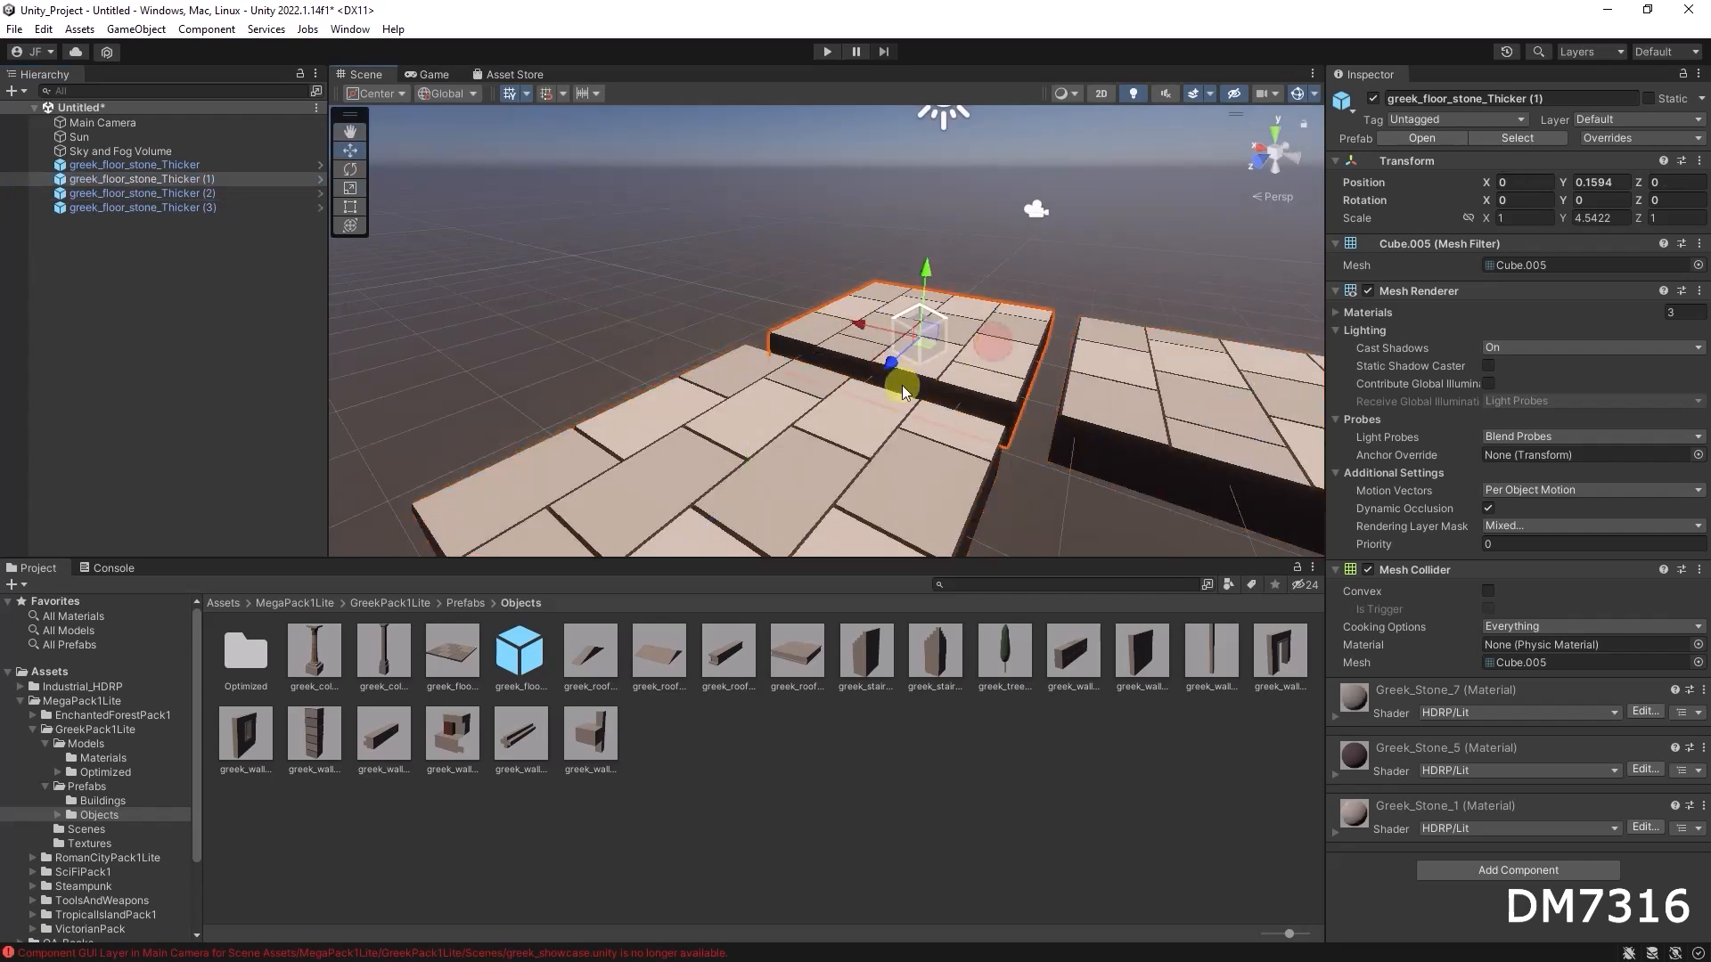
left_click_drag(886, 356, 980, 279)
scroll(989, 367, "down", 6)
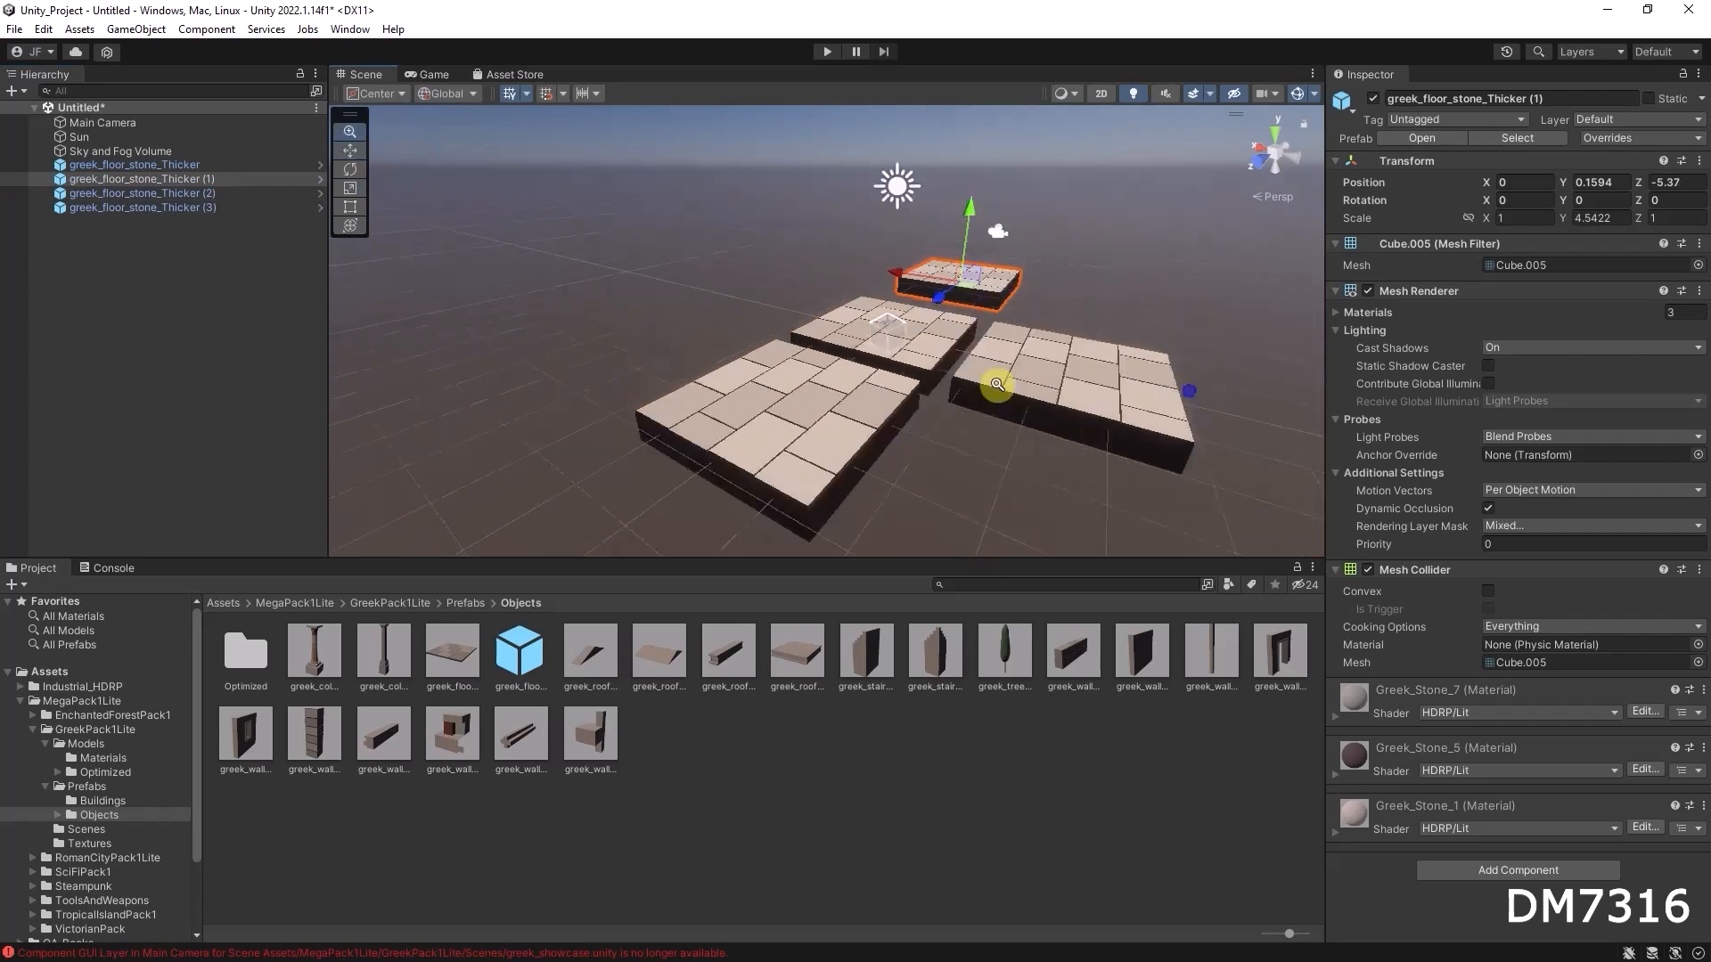
Step: Delete all four greek_floor_stone_Thicker instances from the scene
left_click(168, 165)
left_click(177, 208, "shift")
key("Delete")
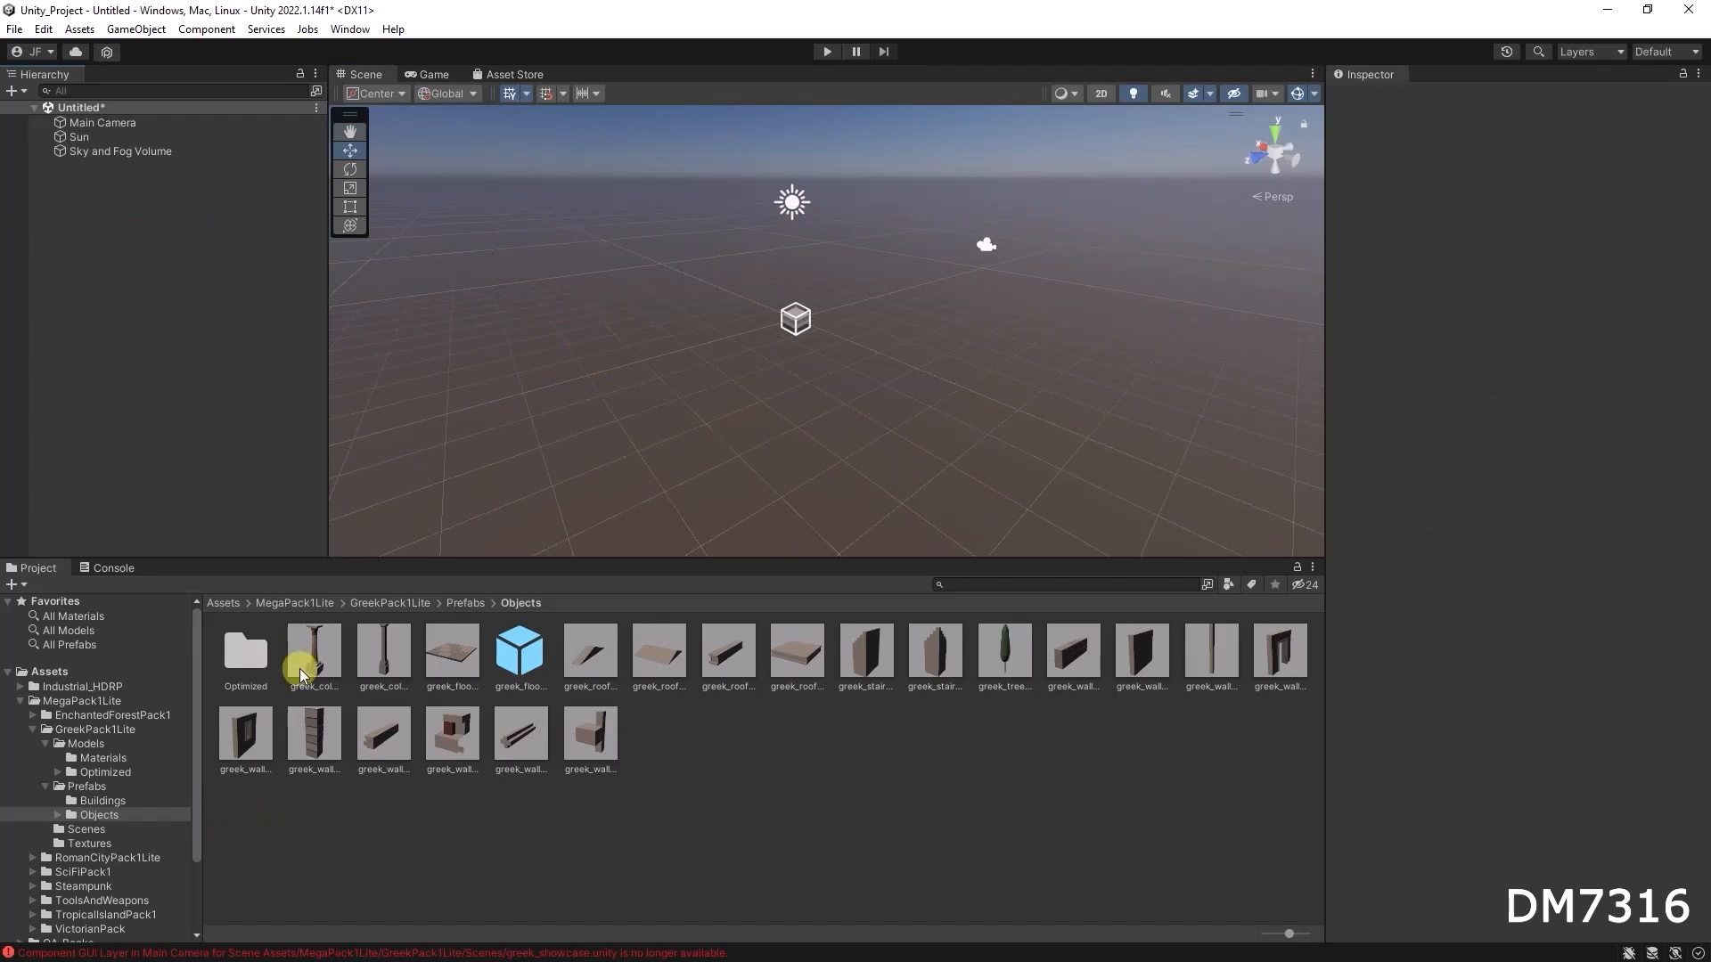
Step: Add greek_column_1 to the scene and duplicate it into a row of six columns along the Z axis, ending at about -27.19
left_click_drag(312, 655, 181, 408)
scroll(671, 413, "down", 5)
middle_click_drag(888, 312, 828, 463)
left_click_drag(828, 464, 947, 421, "alt")
key("ctrl+d")
key("ctrl+d")
key("ctrl+d")
key("ctrl+d")
key("ctrl+d")
scroll(1054, 451, "down", 5)
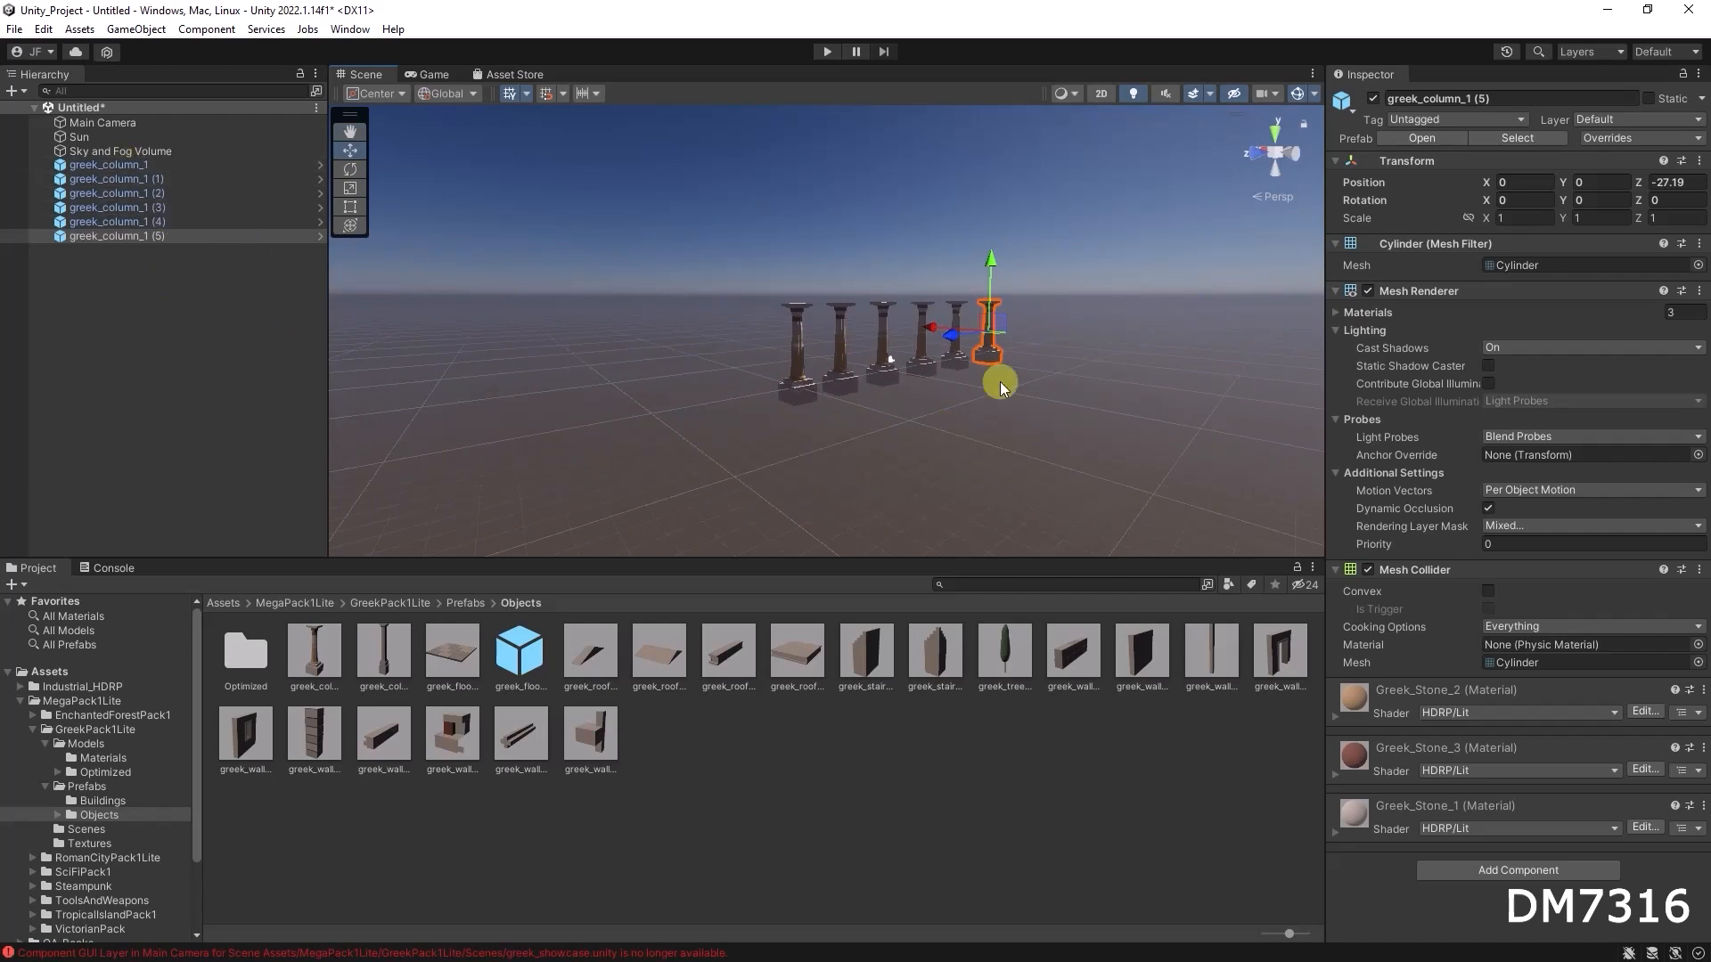
Step: Duplicate the last column and move the copy along the Z axis to about -34.12 to extend the row
key("ctrl+d")
left_click_drag(948, 334, 890, 442)
left_click_drag(1054, 460, 1025, 459, "alt")
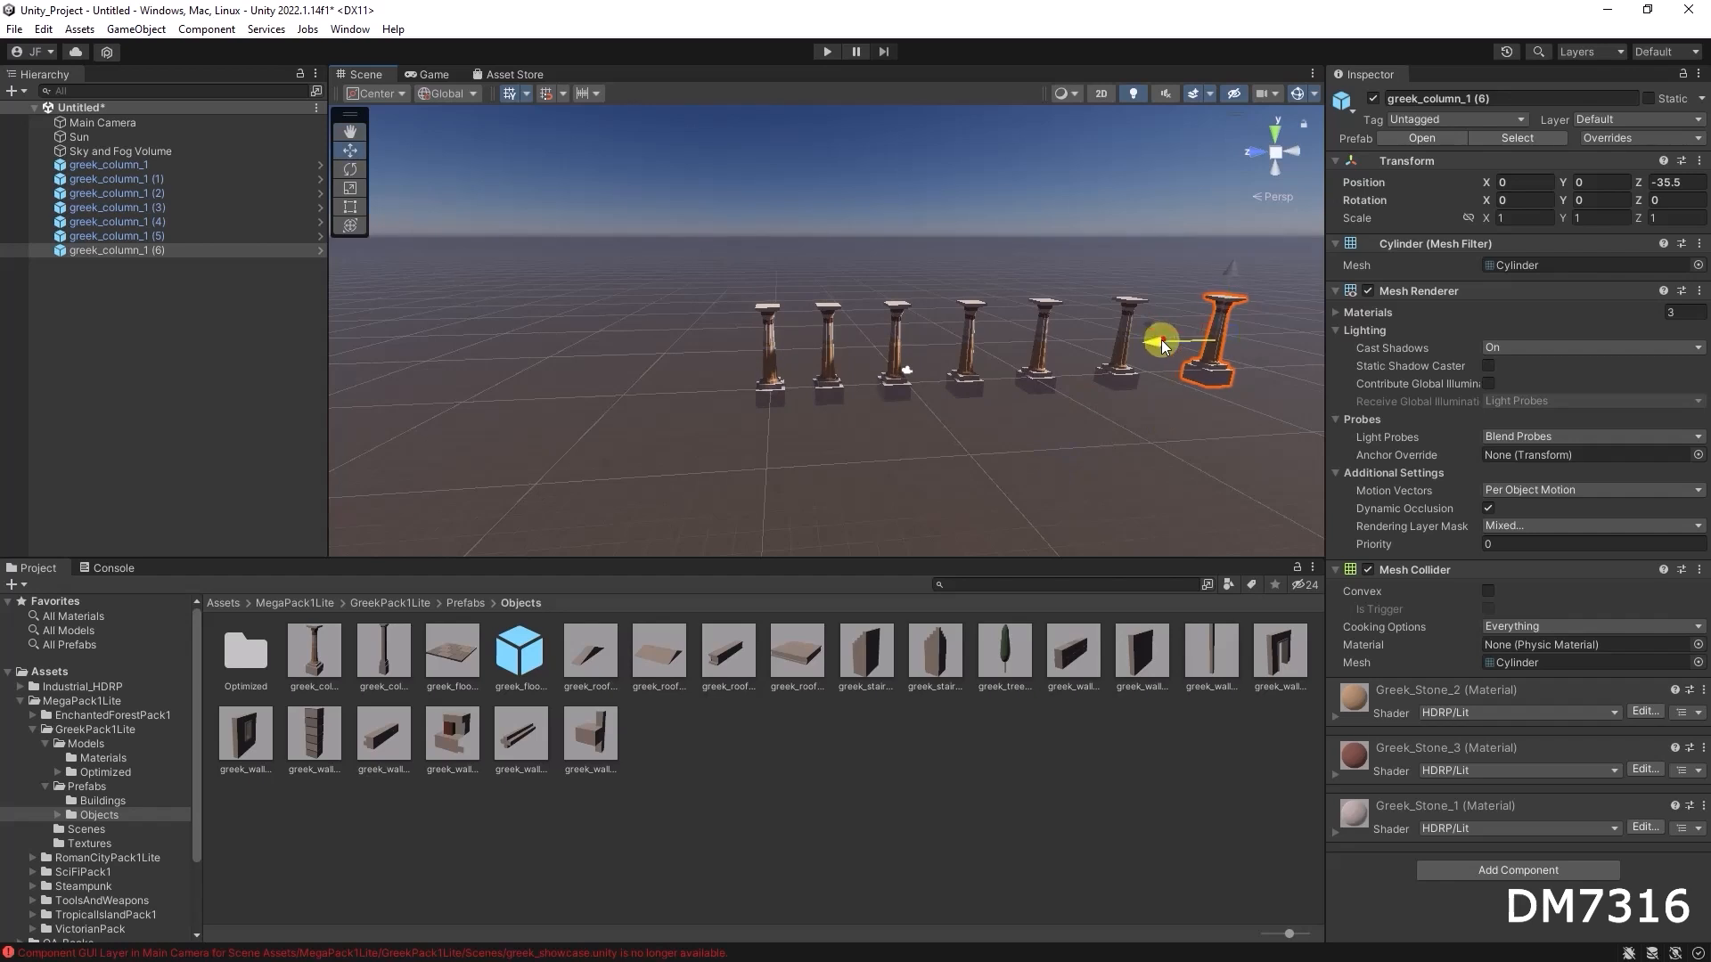
left_click_drag(1162, 340, 1148, 342)
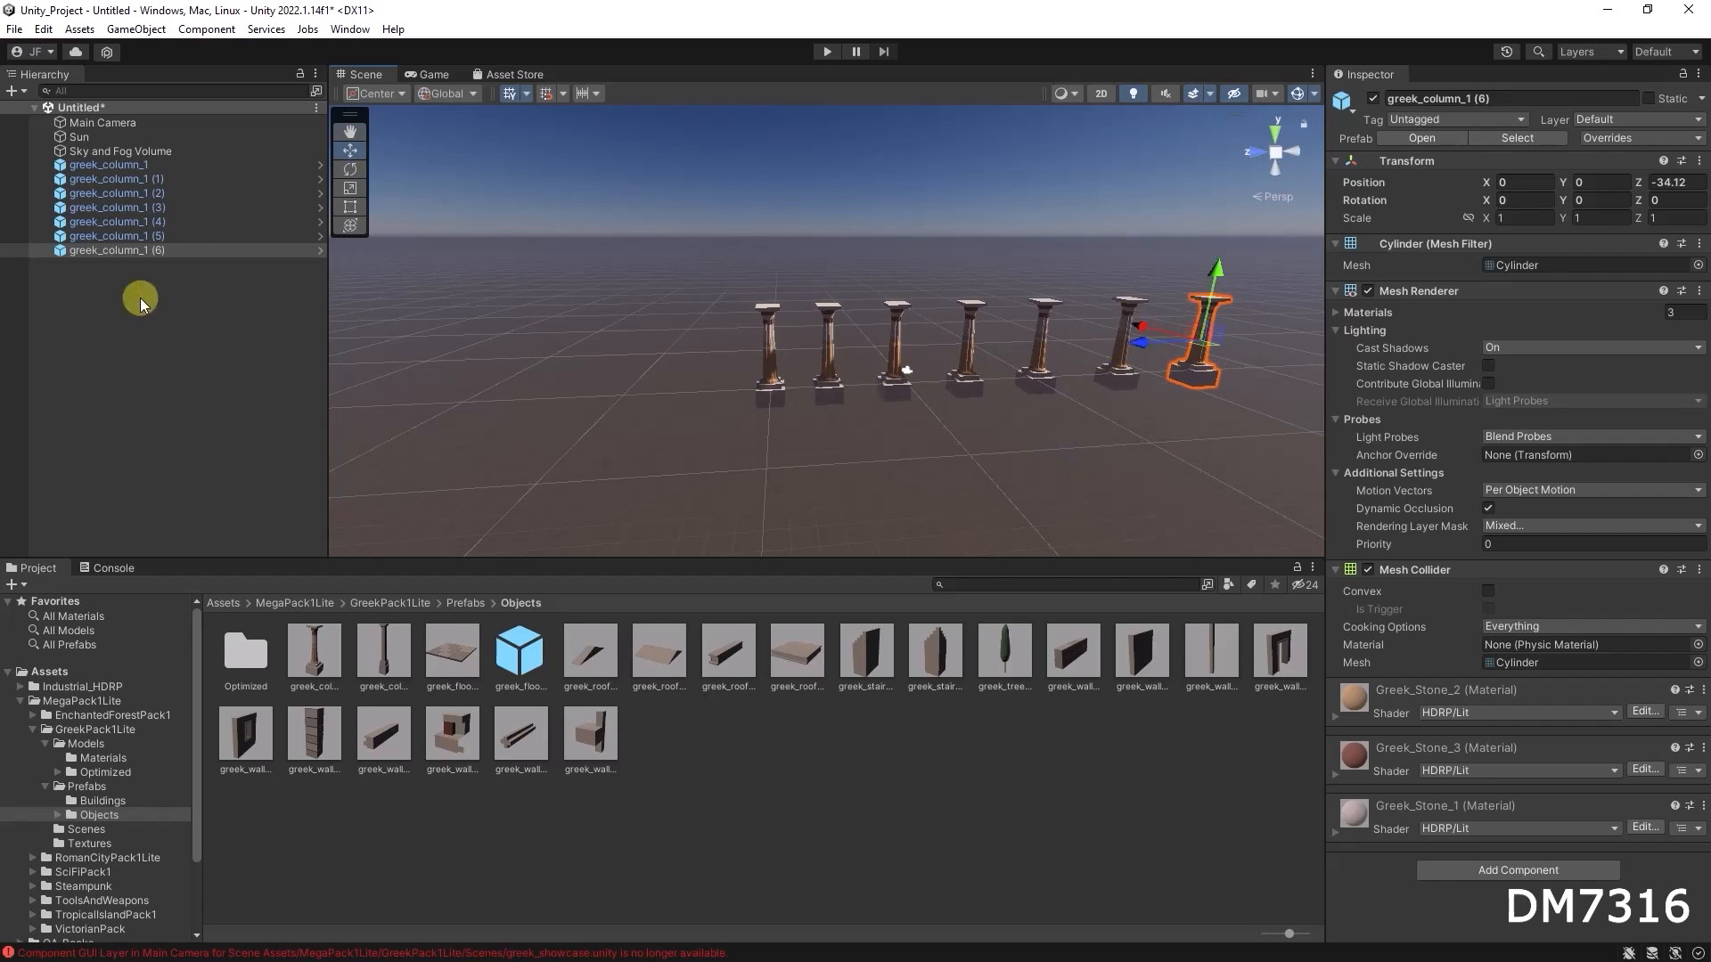
Step: Group all seven columns under a new empty parent object named Columns-Line
left_click(130, 164)
left_click(146, 251, "shift")
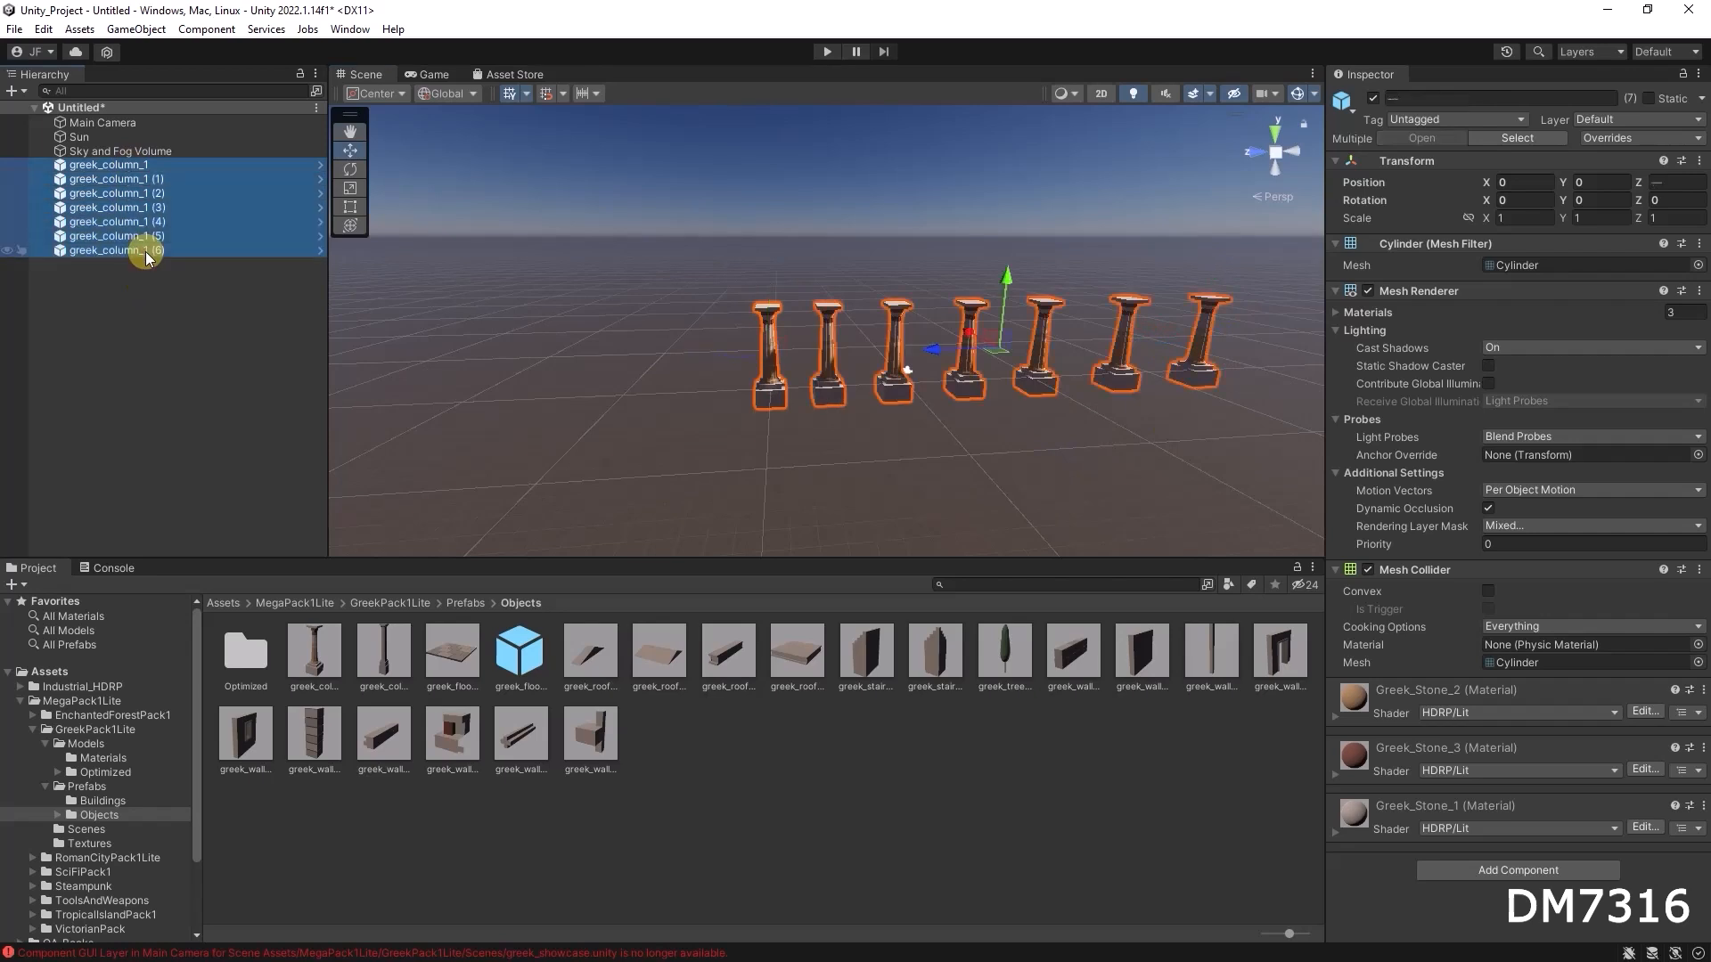
right_click(147, 251)
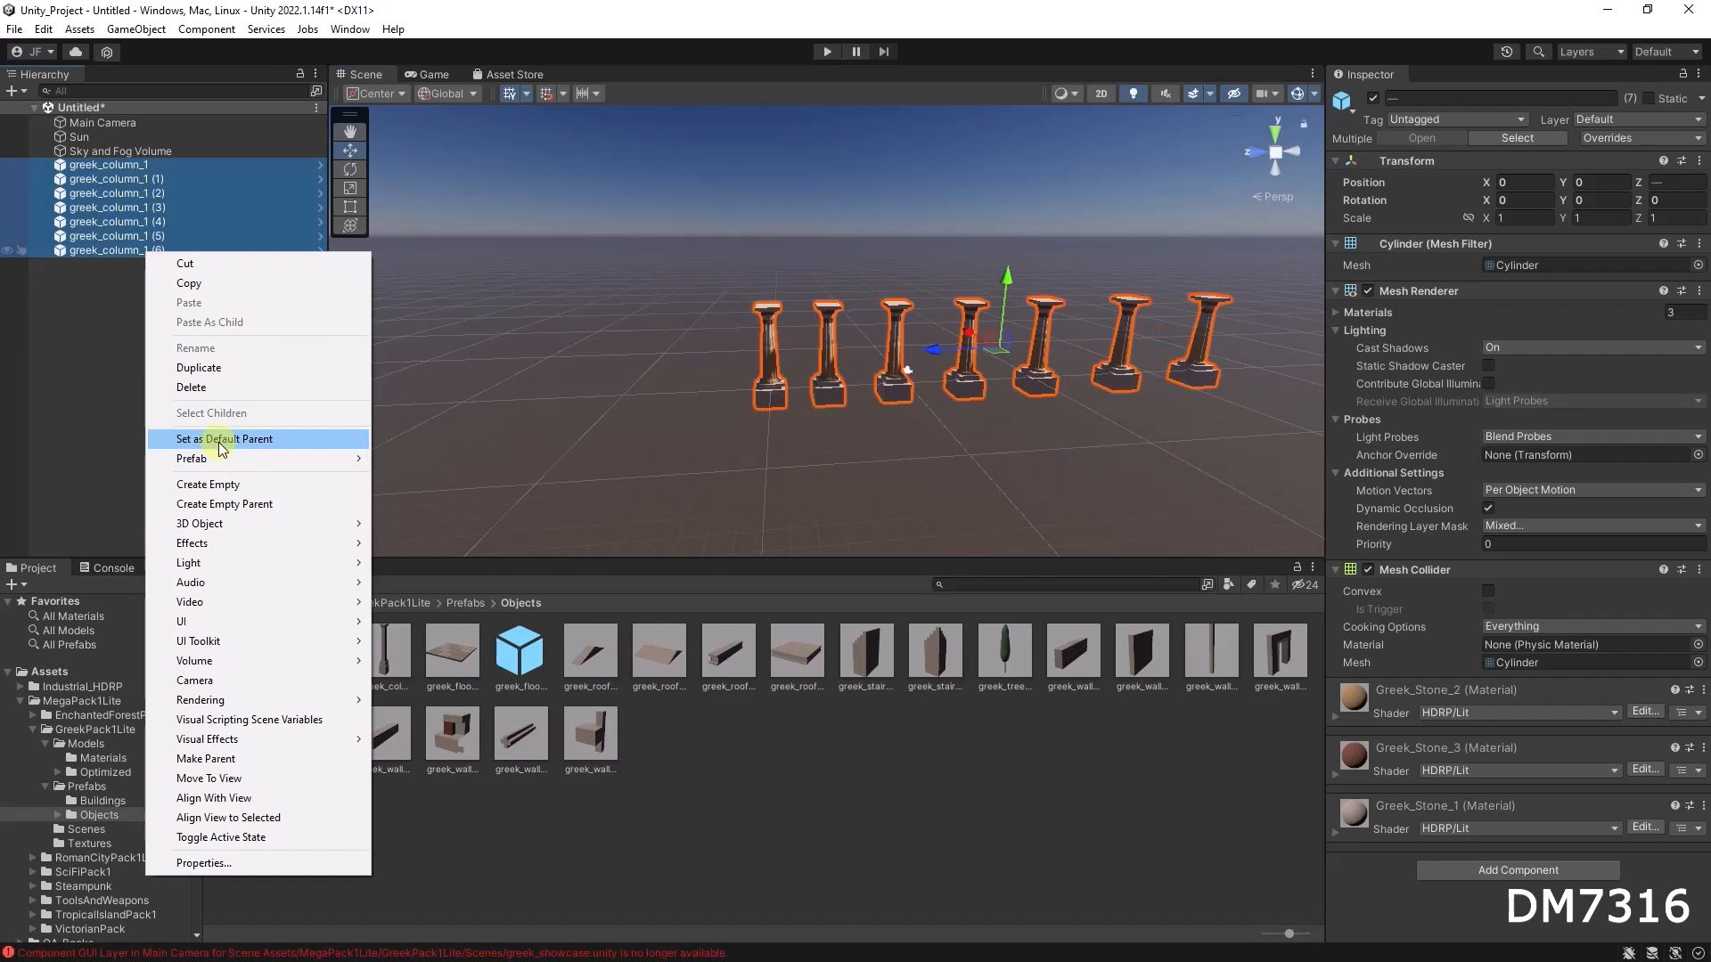
left_click(245, 505)
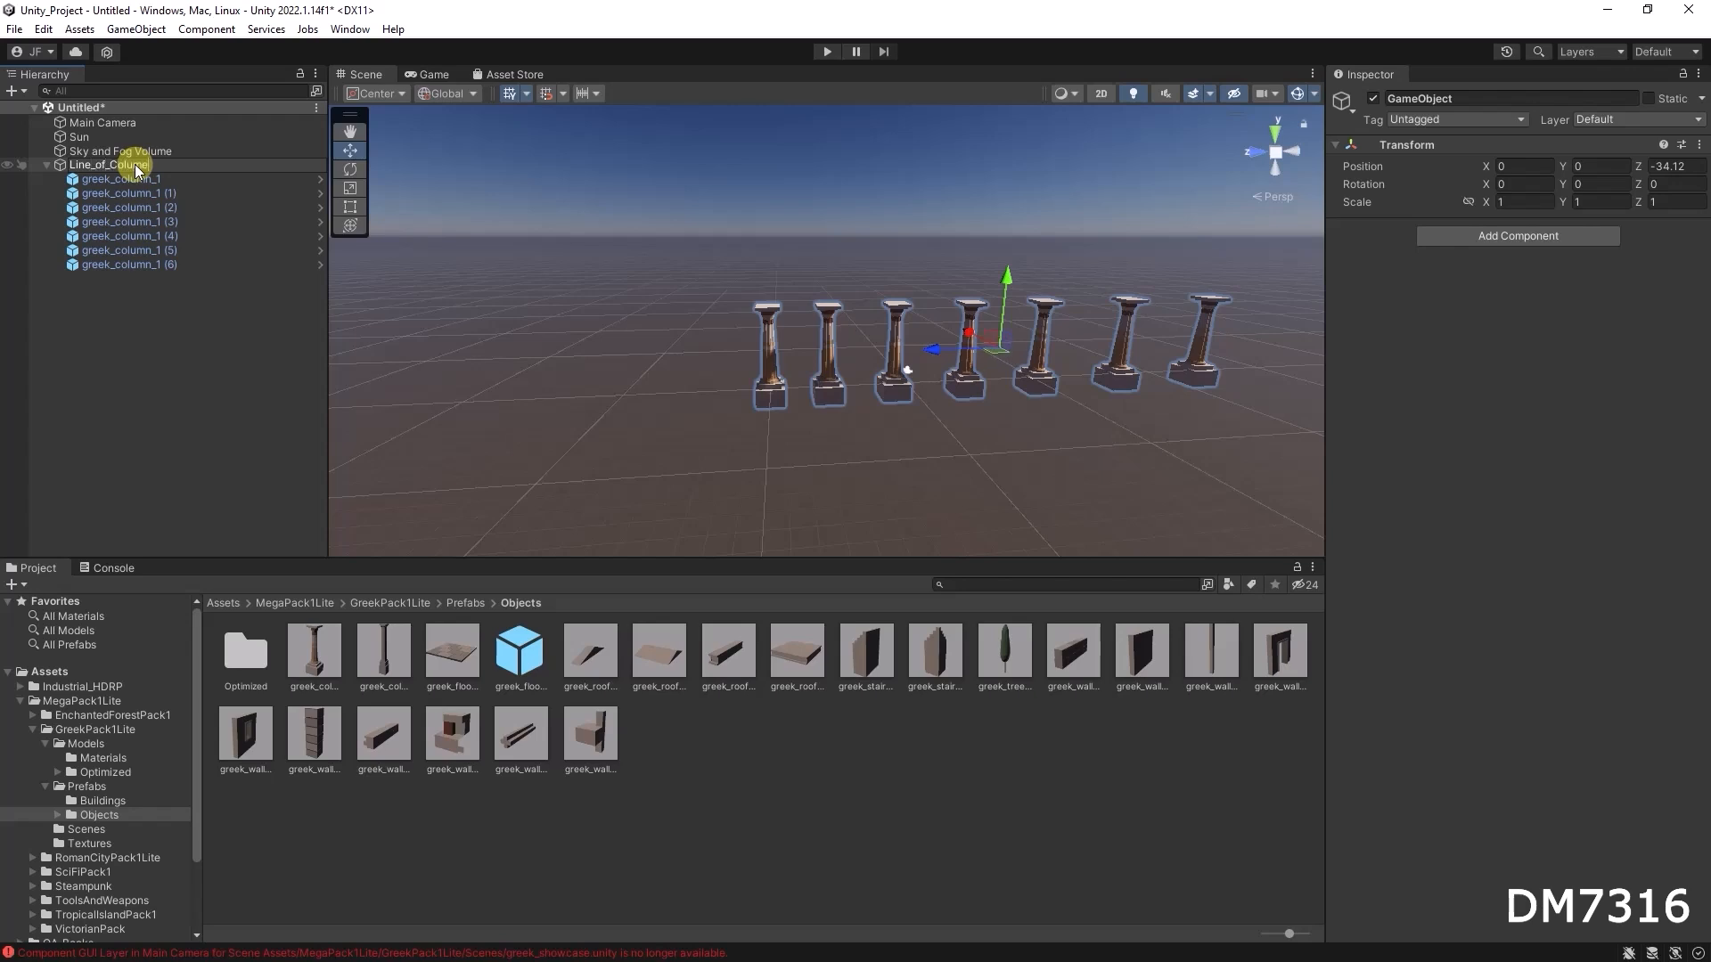
type("Columns-Line")
key("Return")
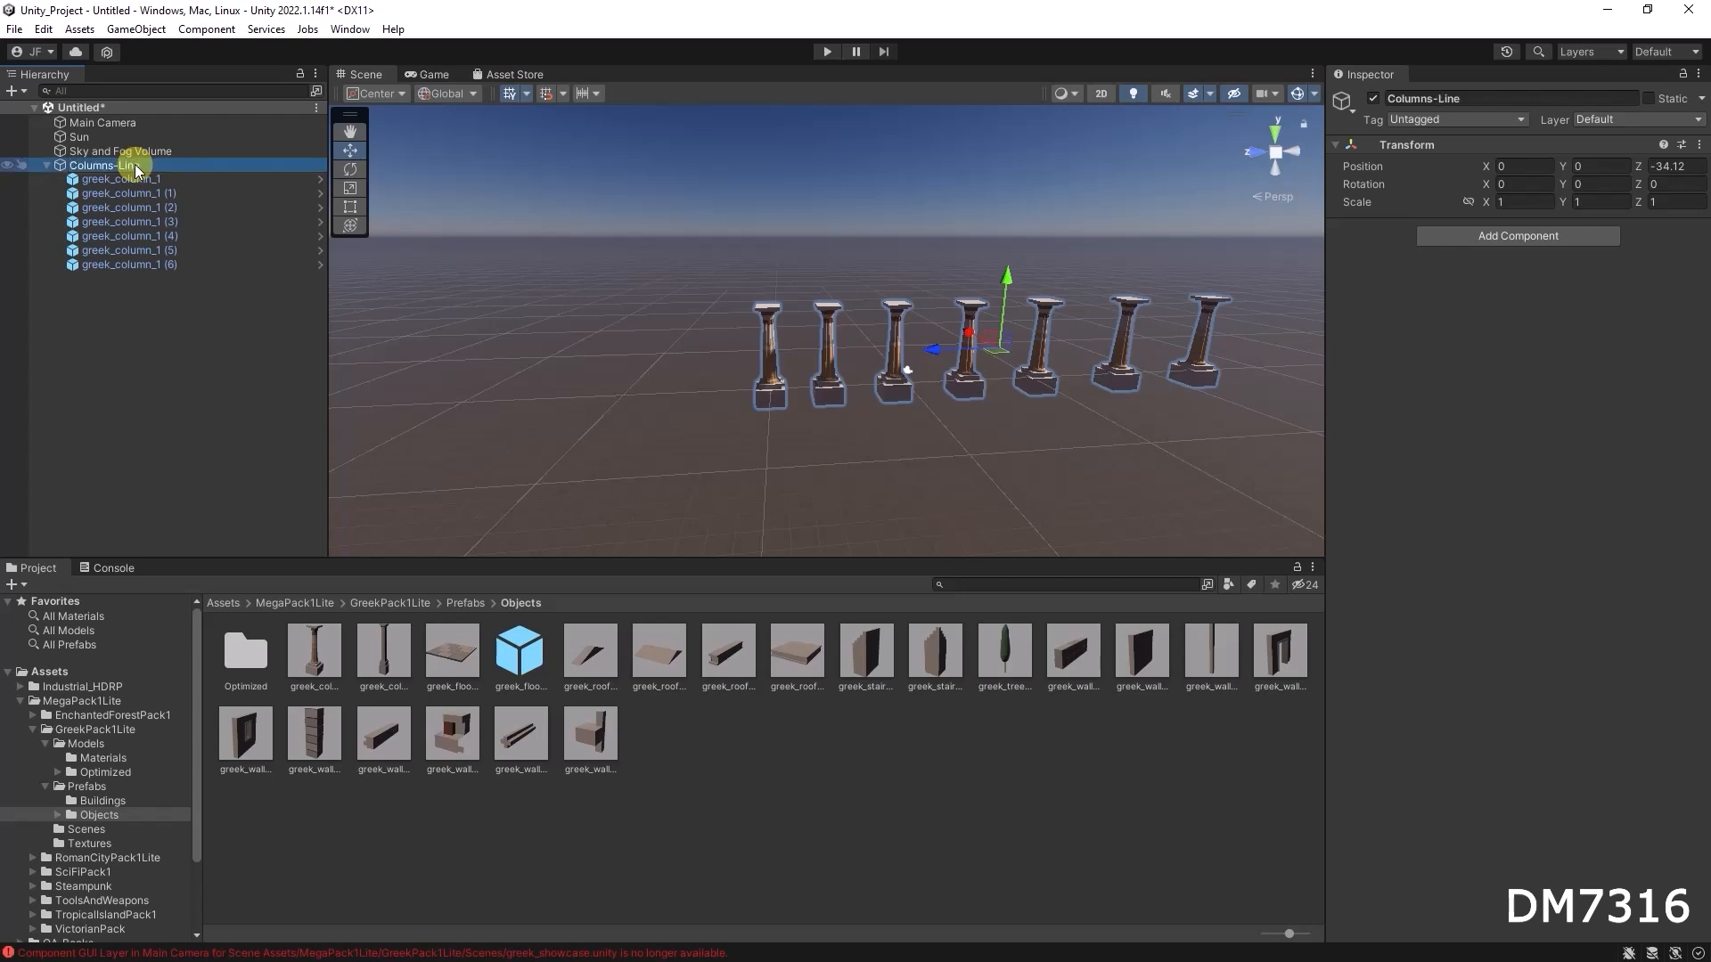
Step: Collapse the Columns-Line group and save it as a prefab in the Objects folder
left_click(46, 166)
left_click(132, 291)
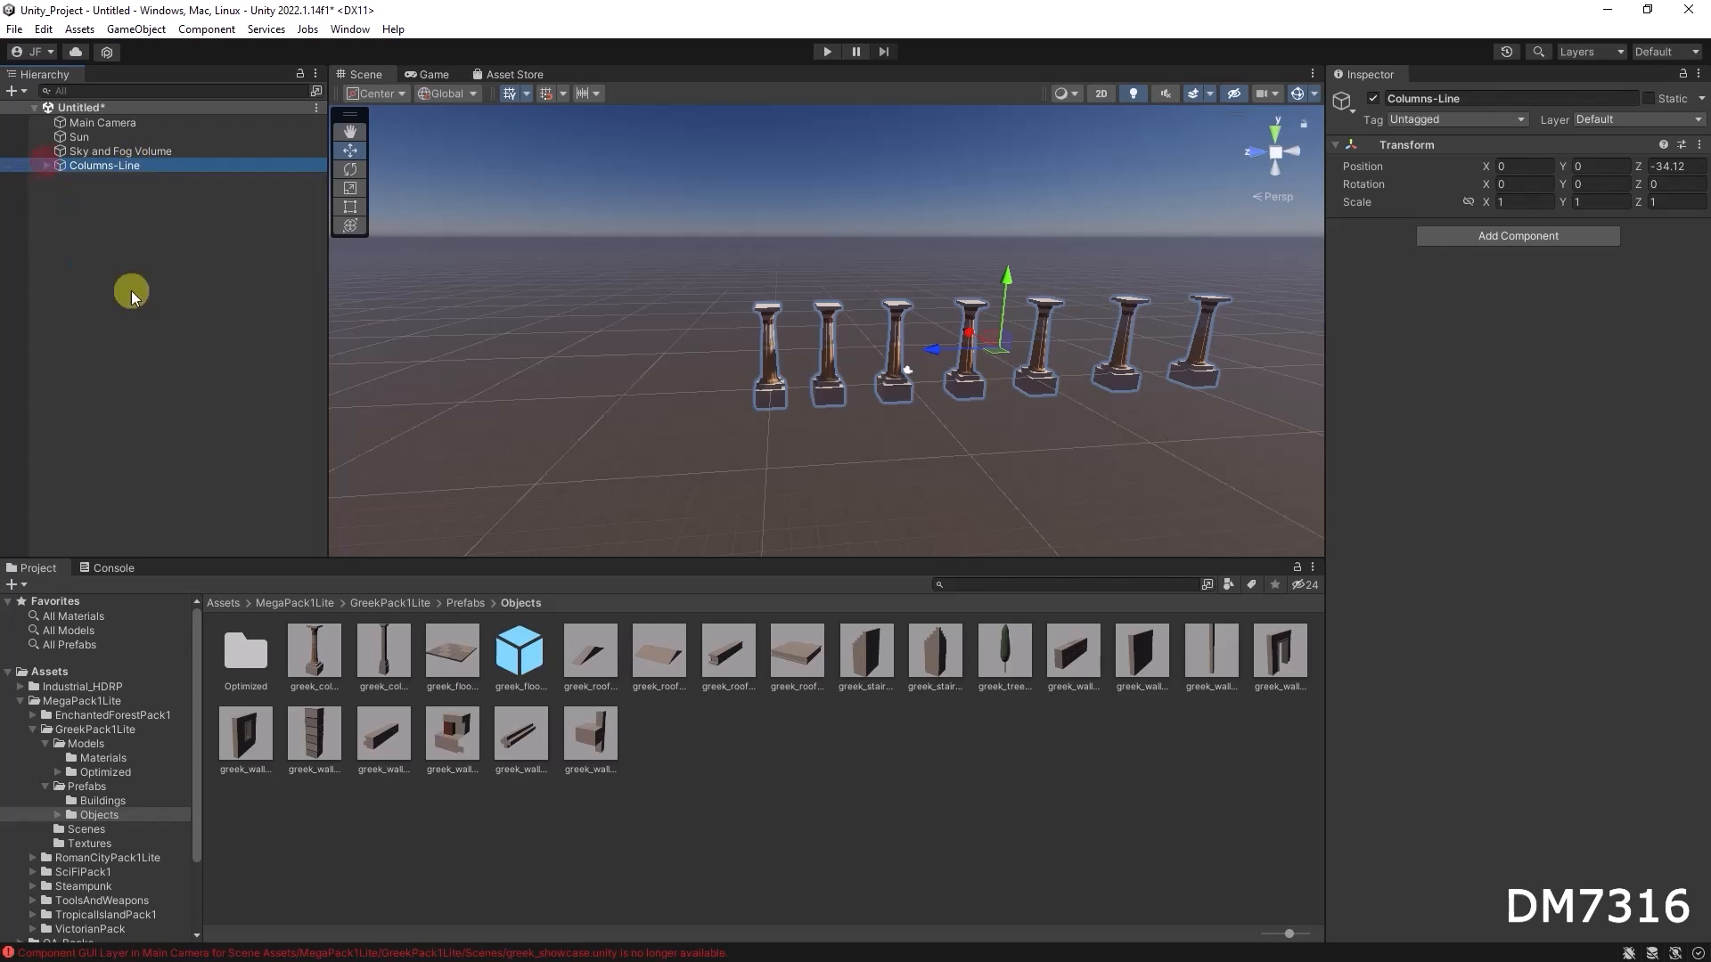
left_click(142, 174)
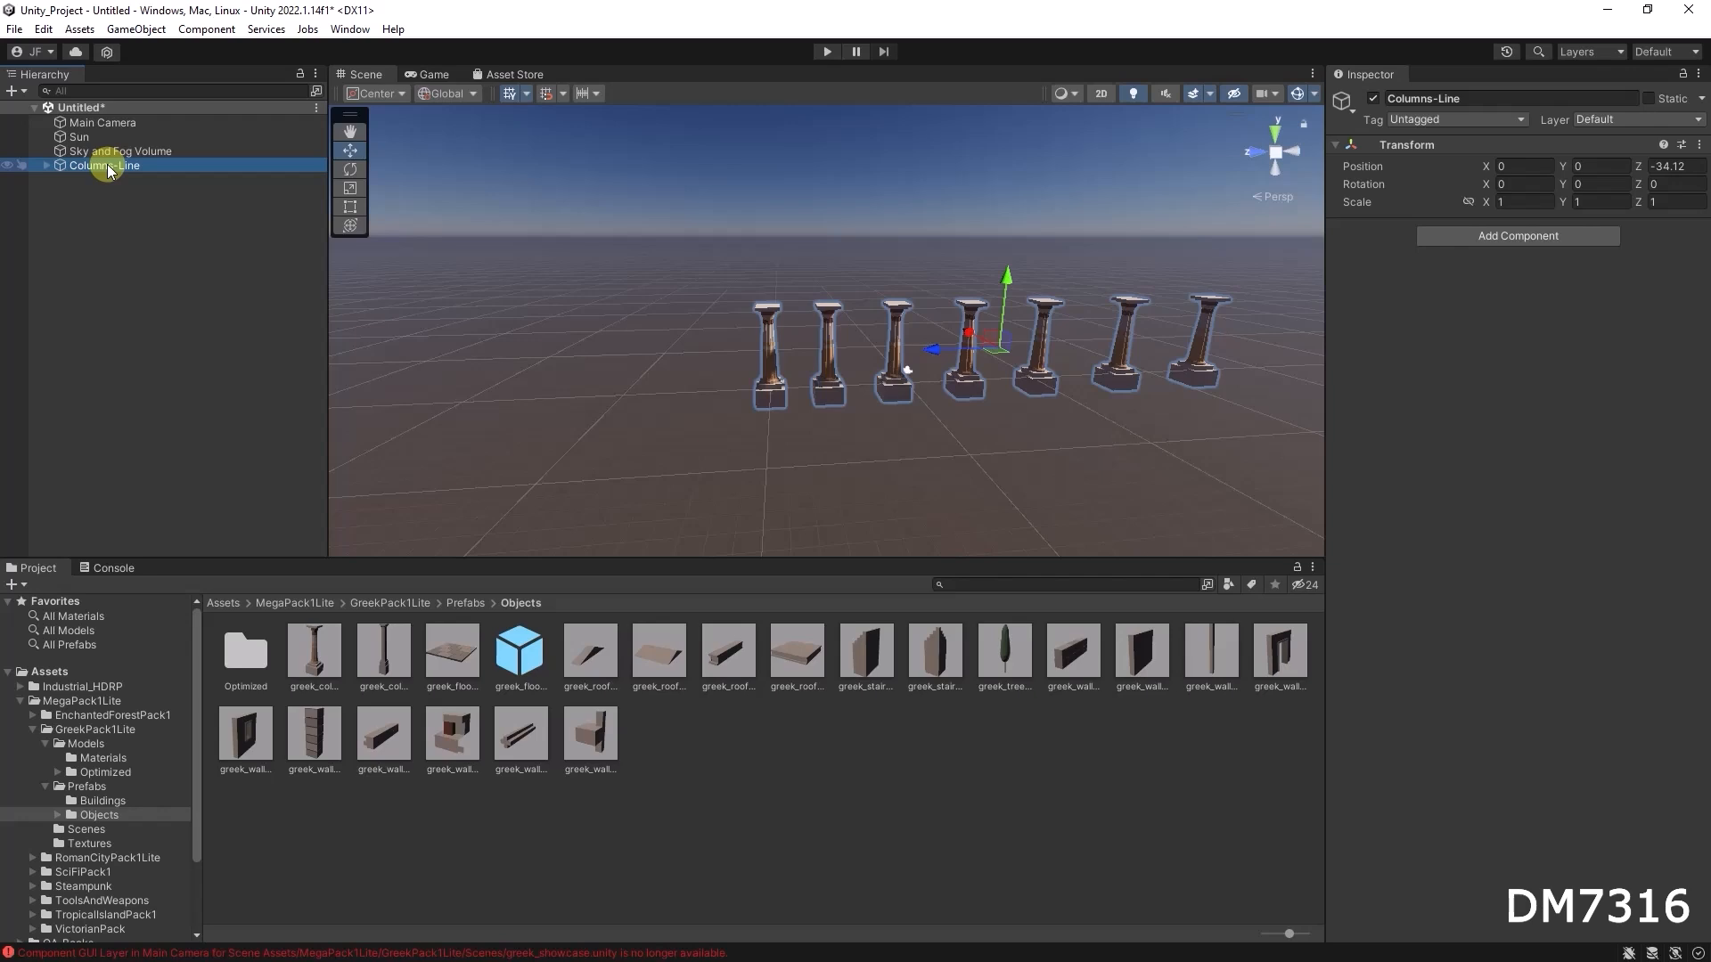
left_click_drag(298, 335, 741, 751)
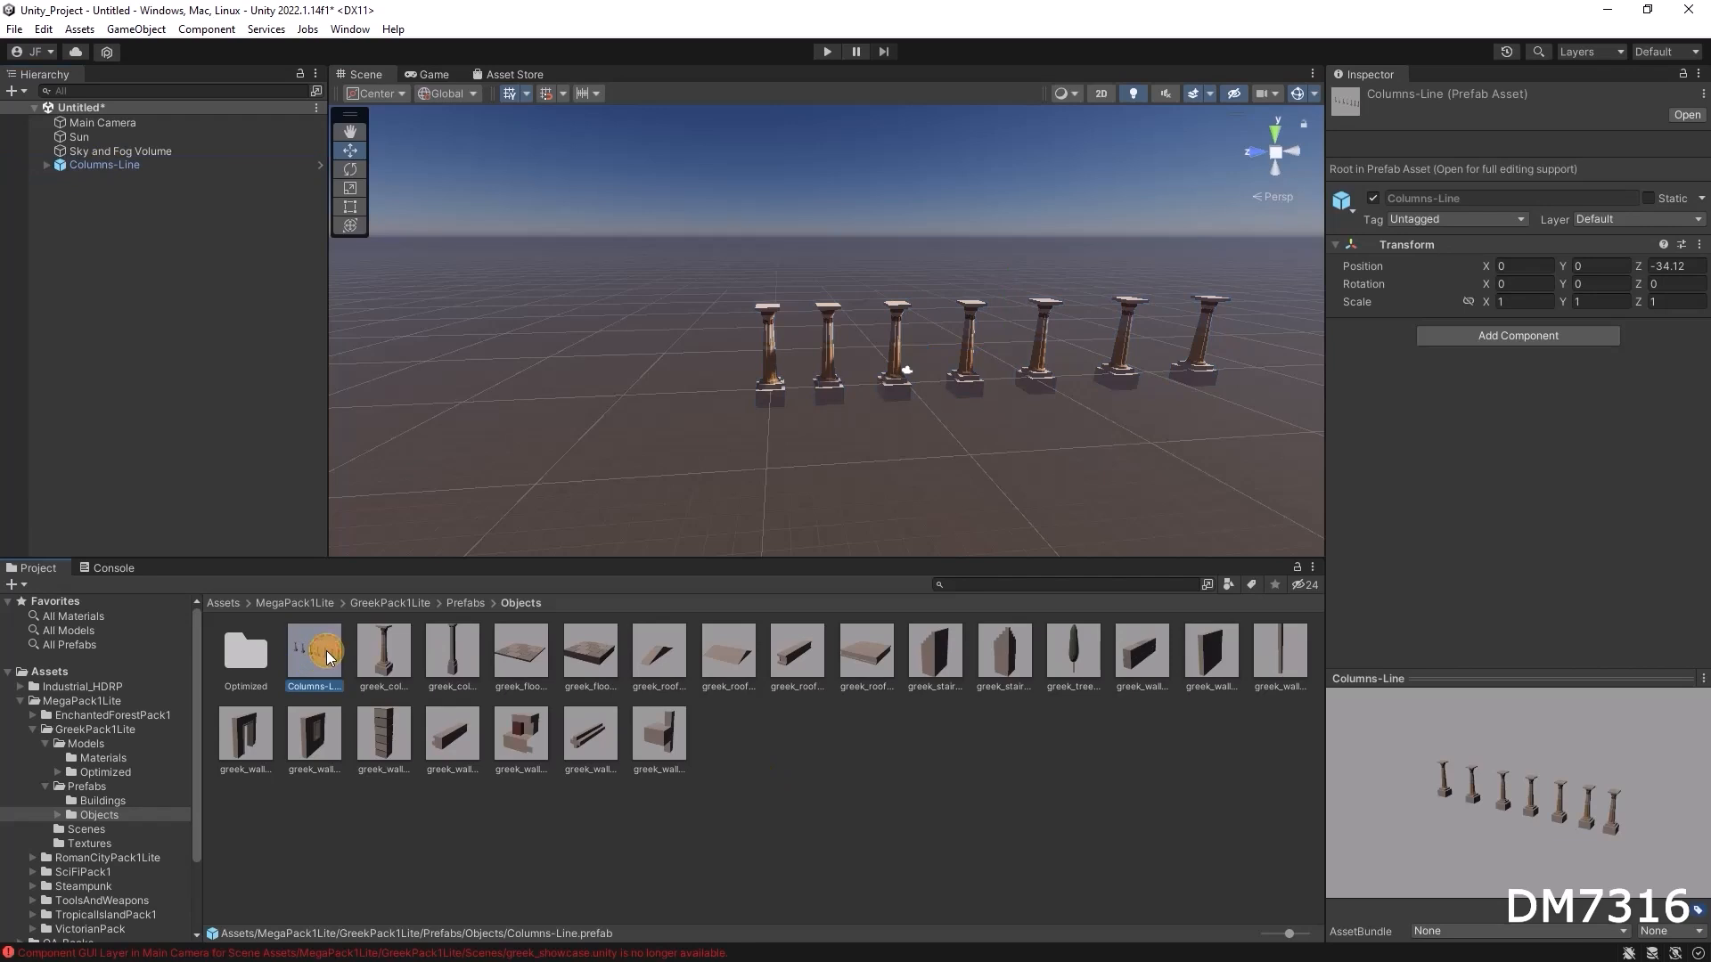
Step: Add a second instance of the Columns-Line prefab to the scene and frame it in the view
left_click(390, 642)
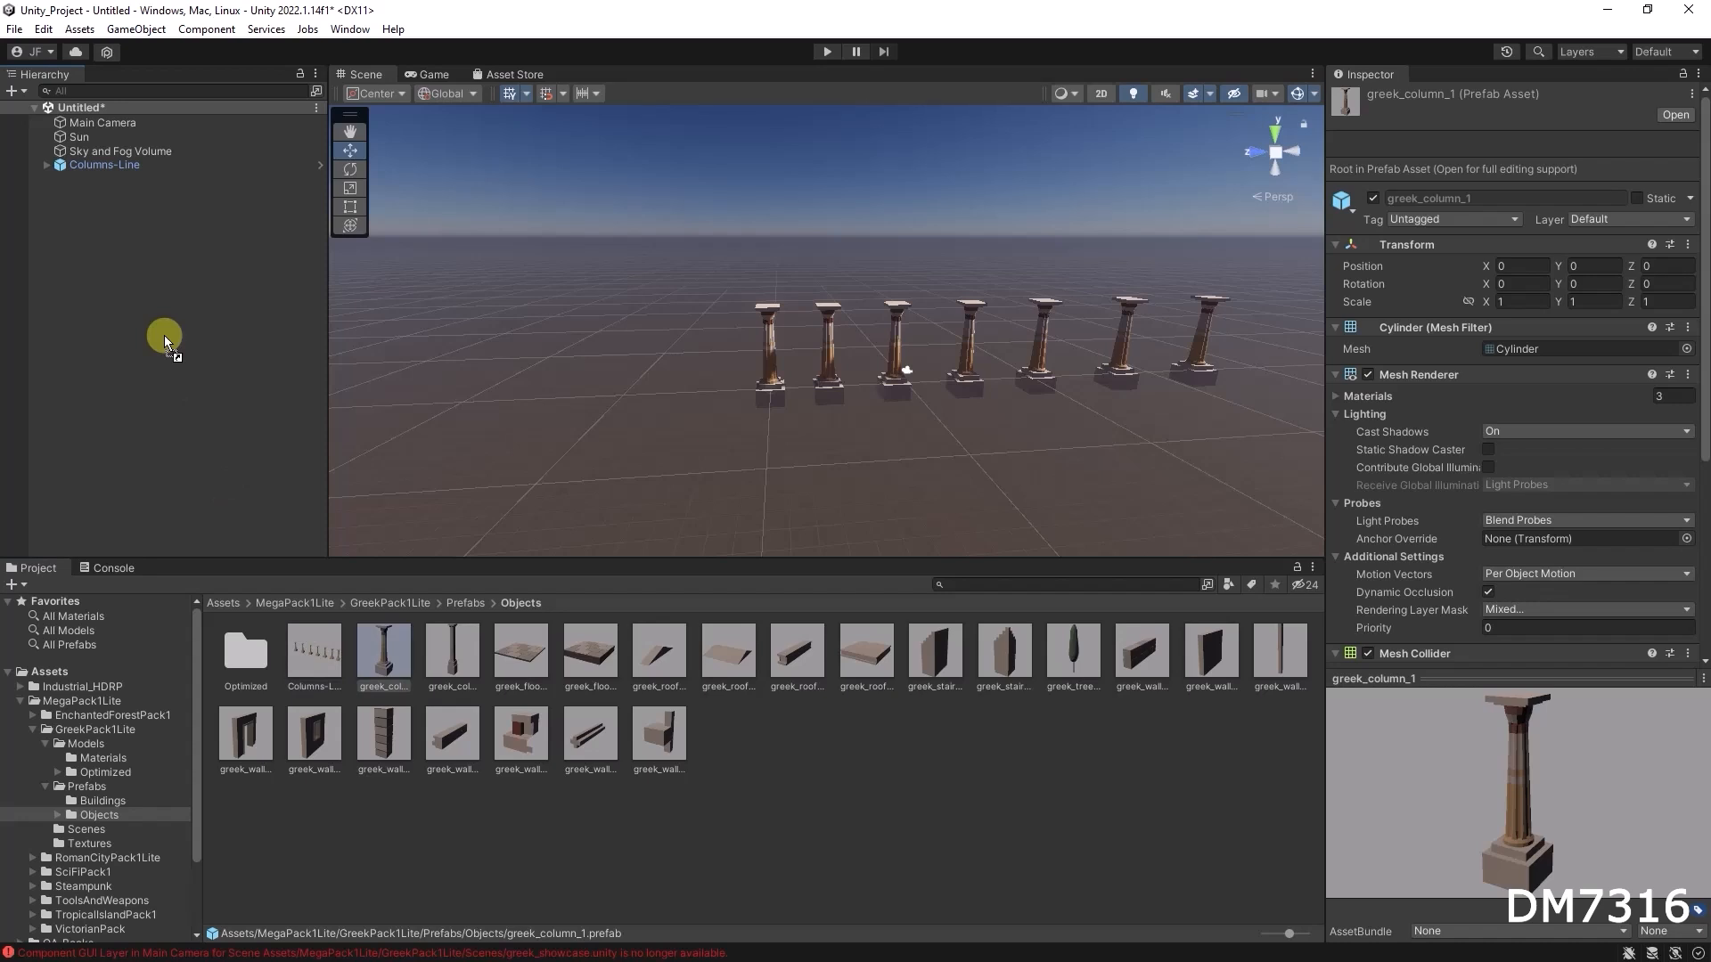
left_click_drag(164, 335, 164, 335)
key("f")
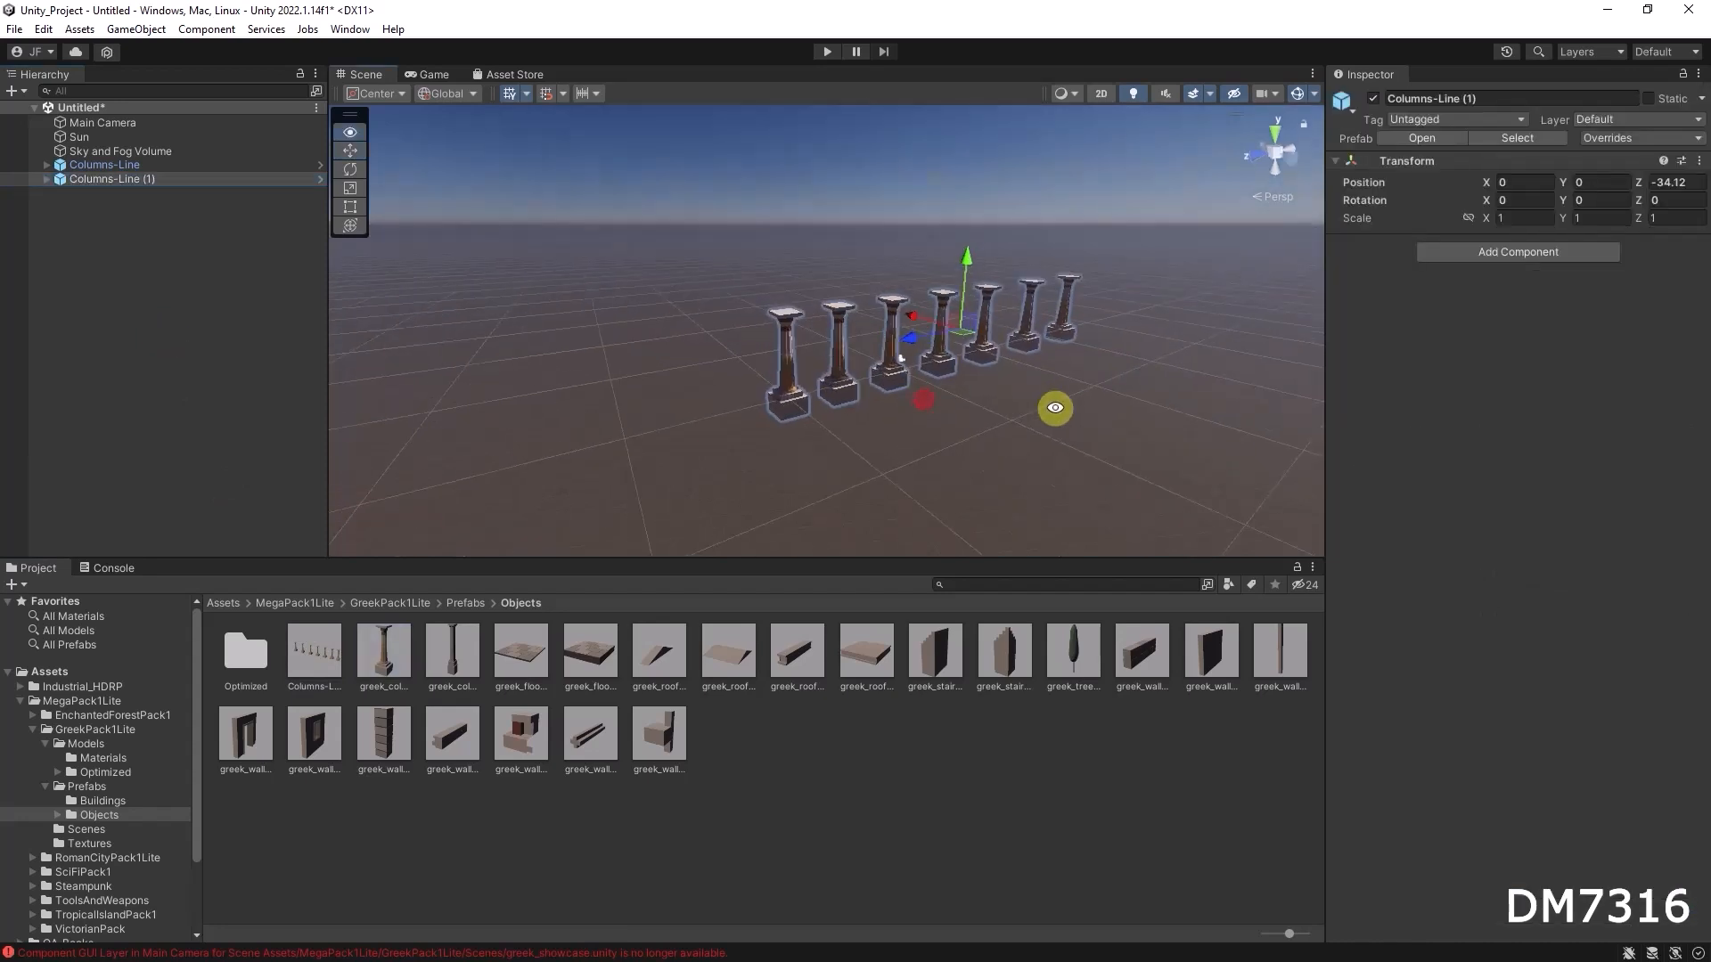
Step: Move the second Columns-Line instance to X about -9.19 and add a third instance at Z about 5.91, extending the first row
left_click_drag(911, 312, 1025, 348)
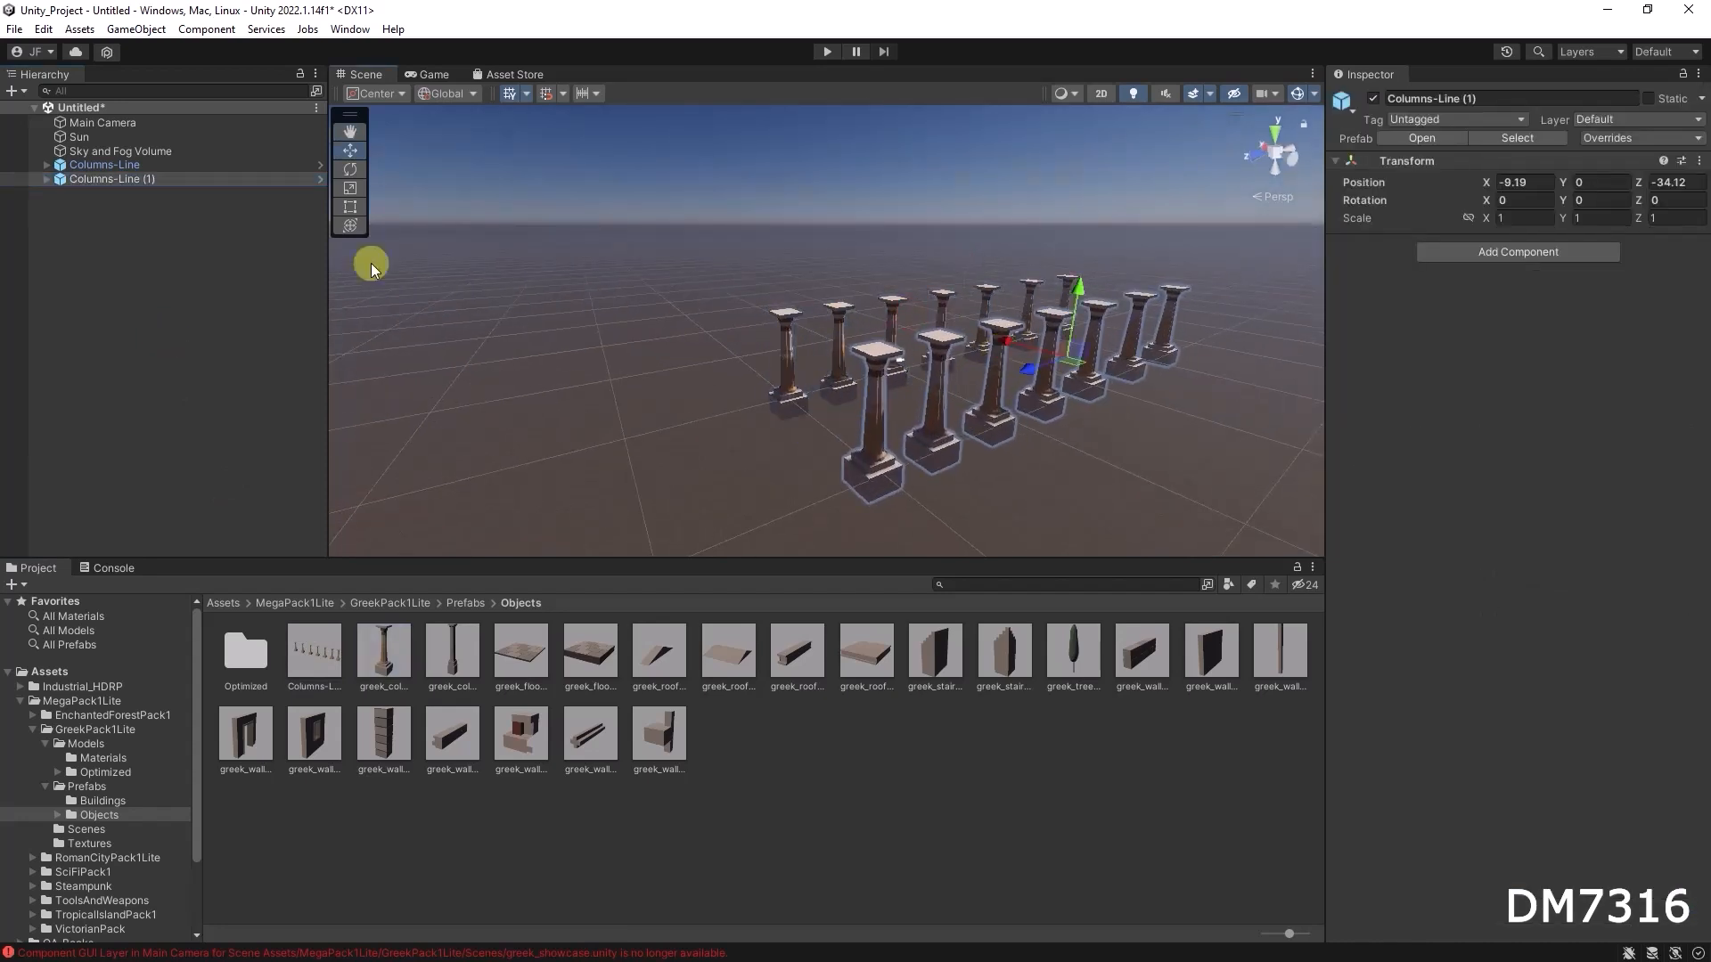
left_click_drag(301, 621, 184, 440)
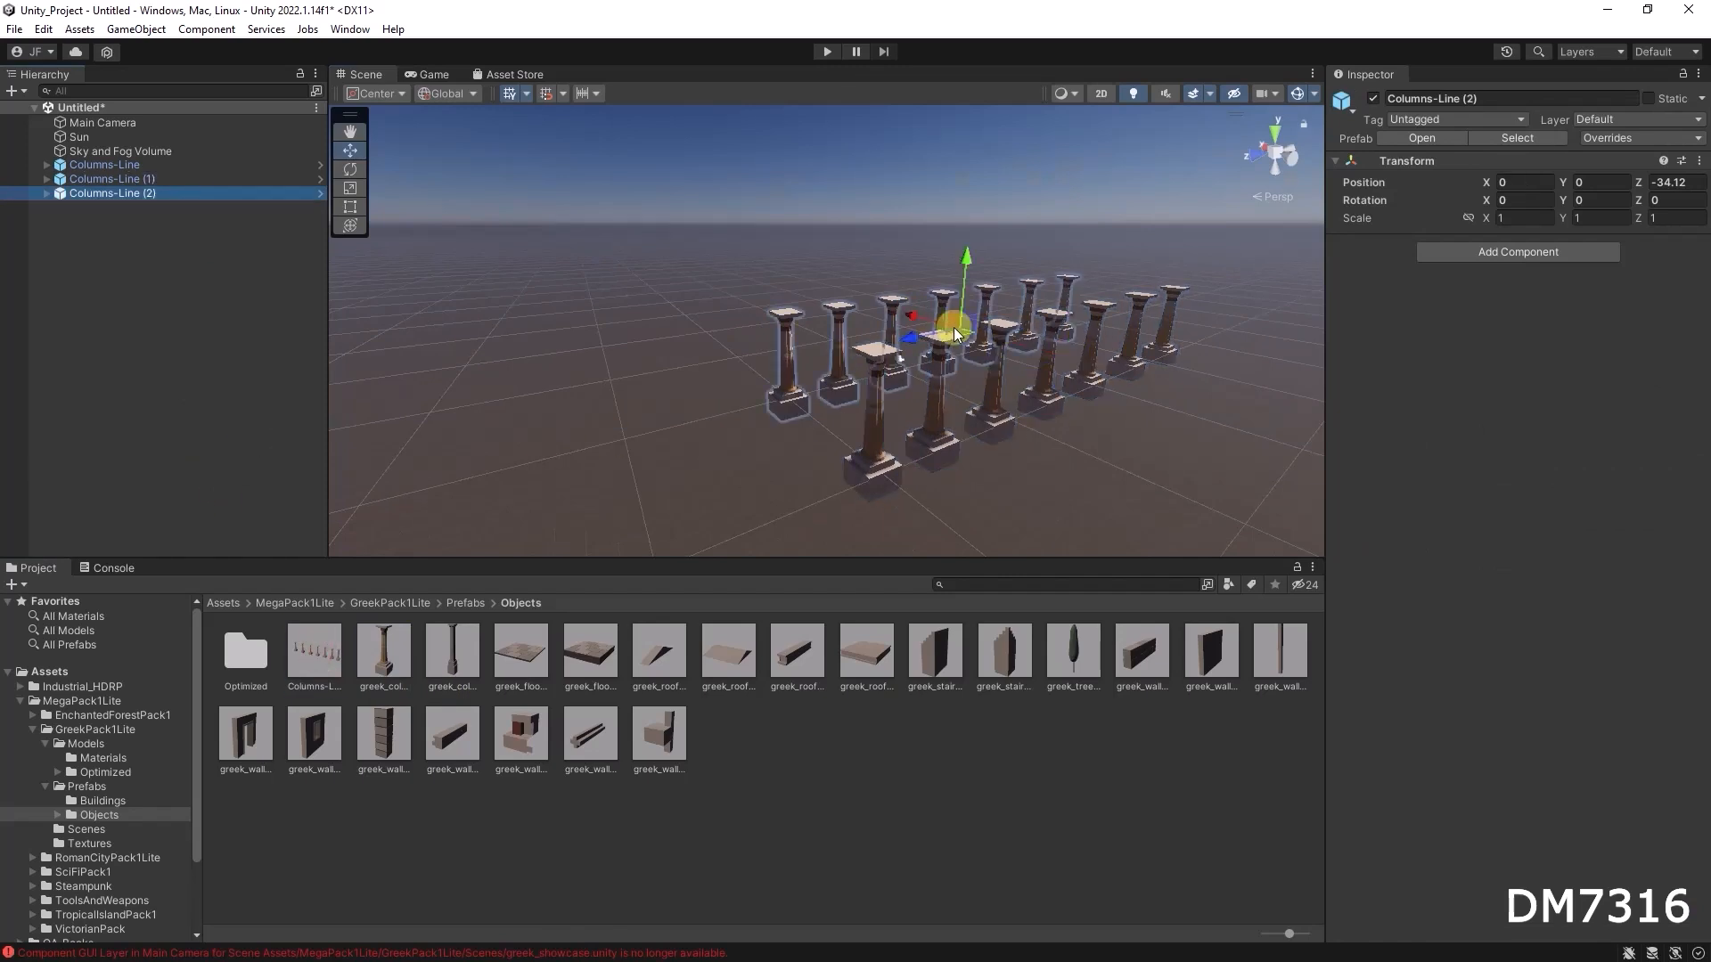
left_click_drag(918, 339, 222, 452)
mouse_move(93, 483)
left_mouse_down()
mouse_move(65, 500)
mouse_move(82, 489)
left_mouse_up()
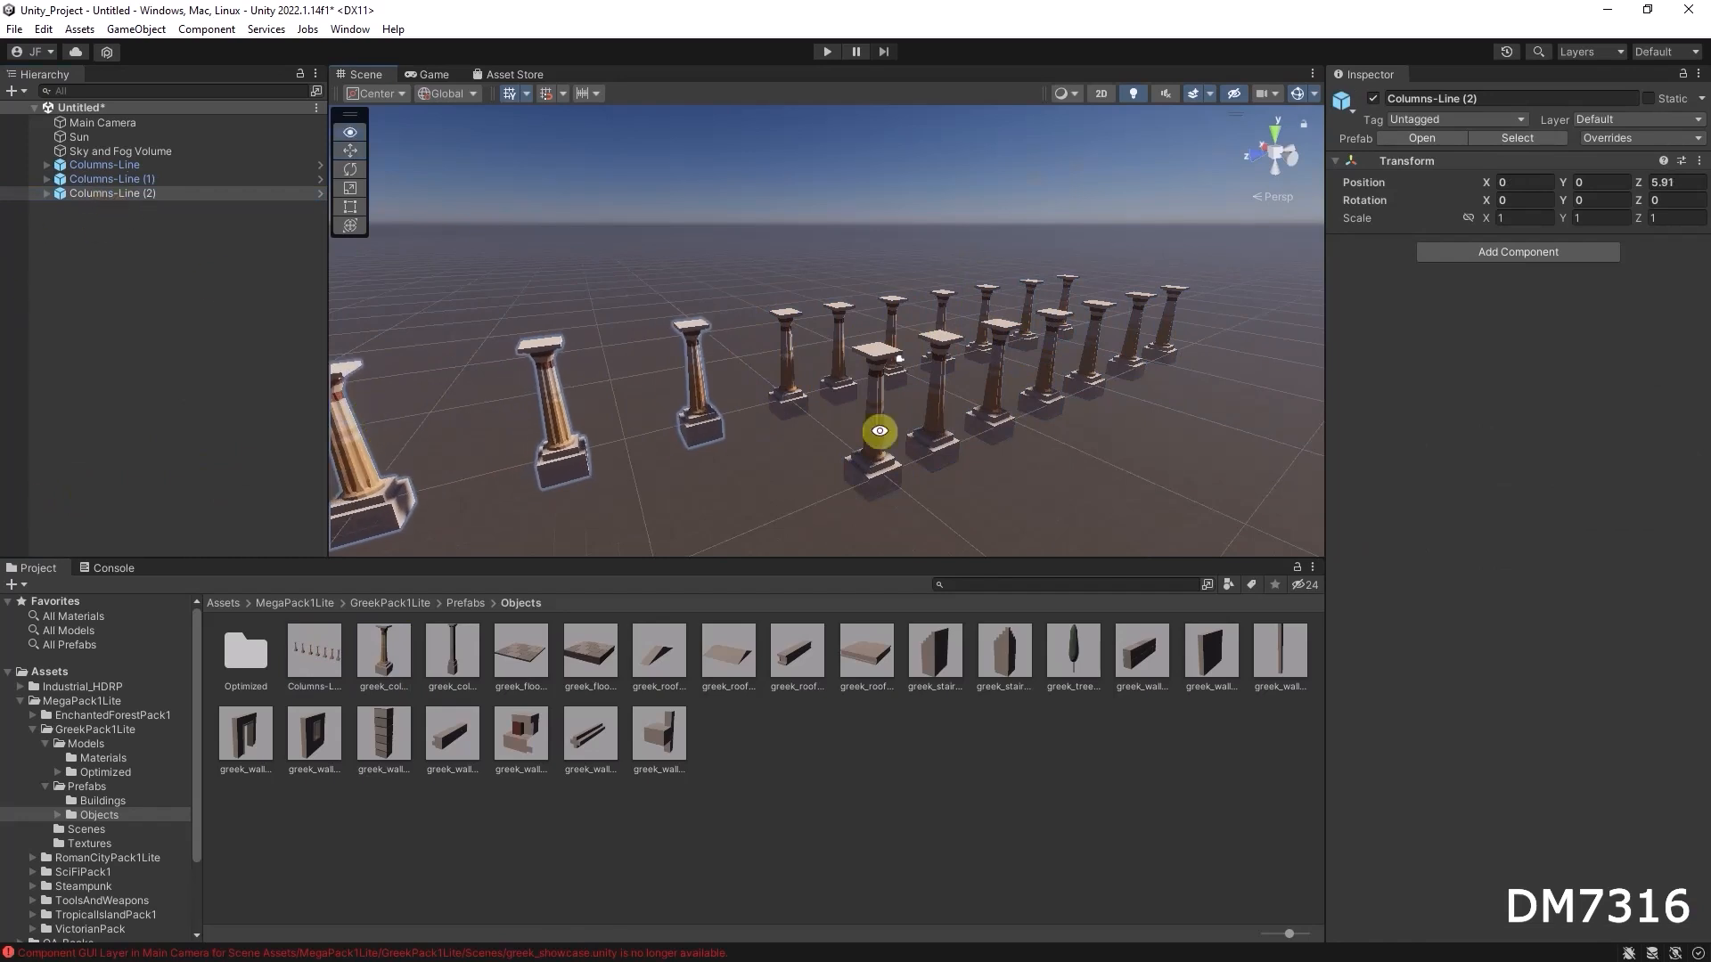
Step: Duplicate the third Columns-Line instance, move the copy to X about -9.26 to extend the parallel row, and clear the selection
scroll(879, 431, "down", 5)
key("ctrl+d")
scroll(636, 388, "up", 3)
left_click_drag(631, 401, 698, 419)
left_click_drag(1060, 470, 643, 471, "alt")
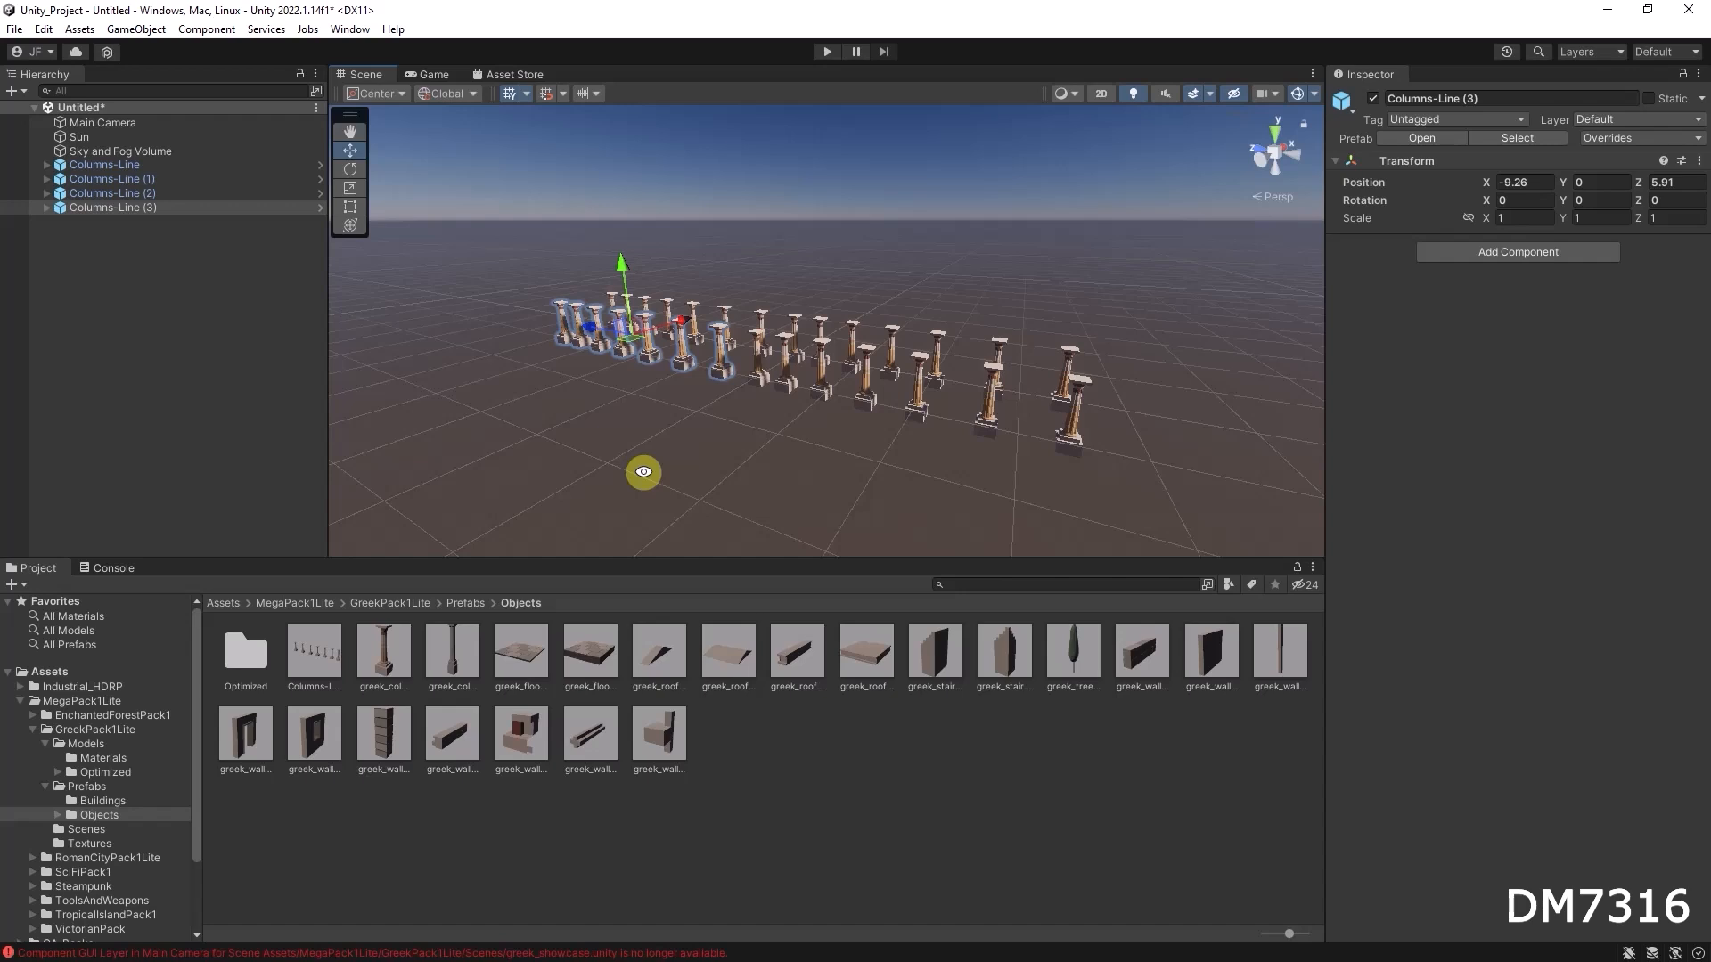
left_click_drag(732, 339, 1019, 366, "alt")
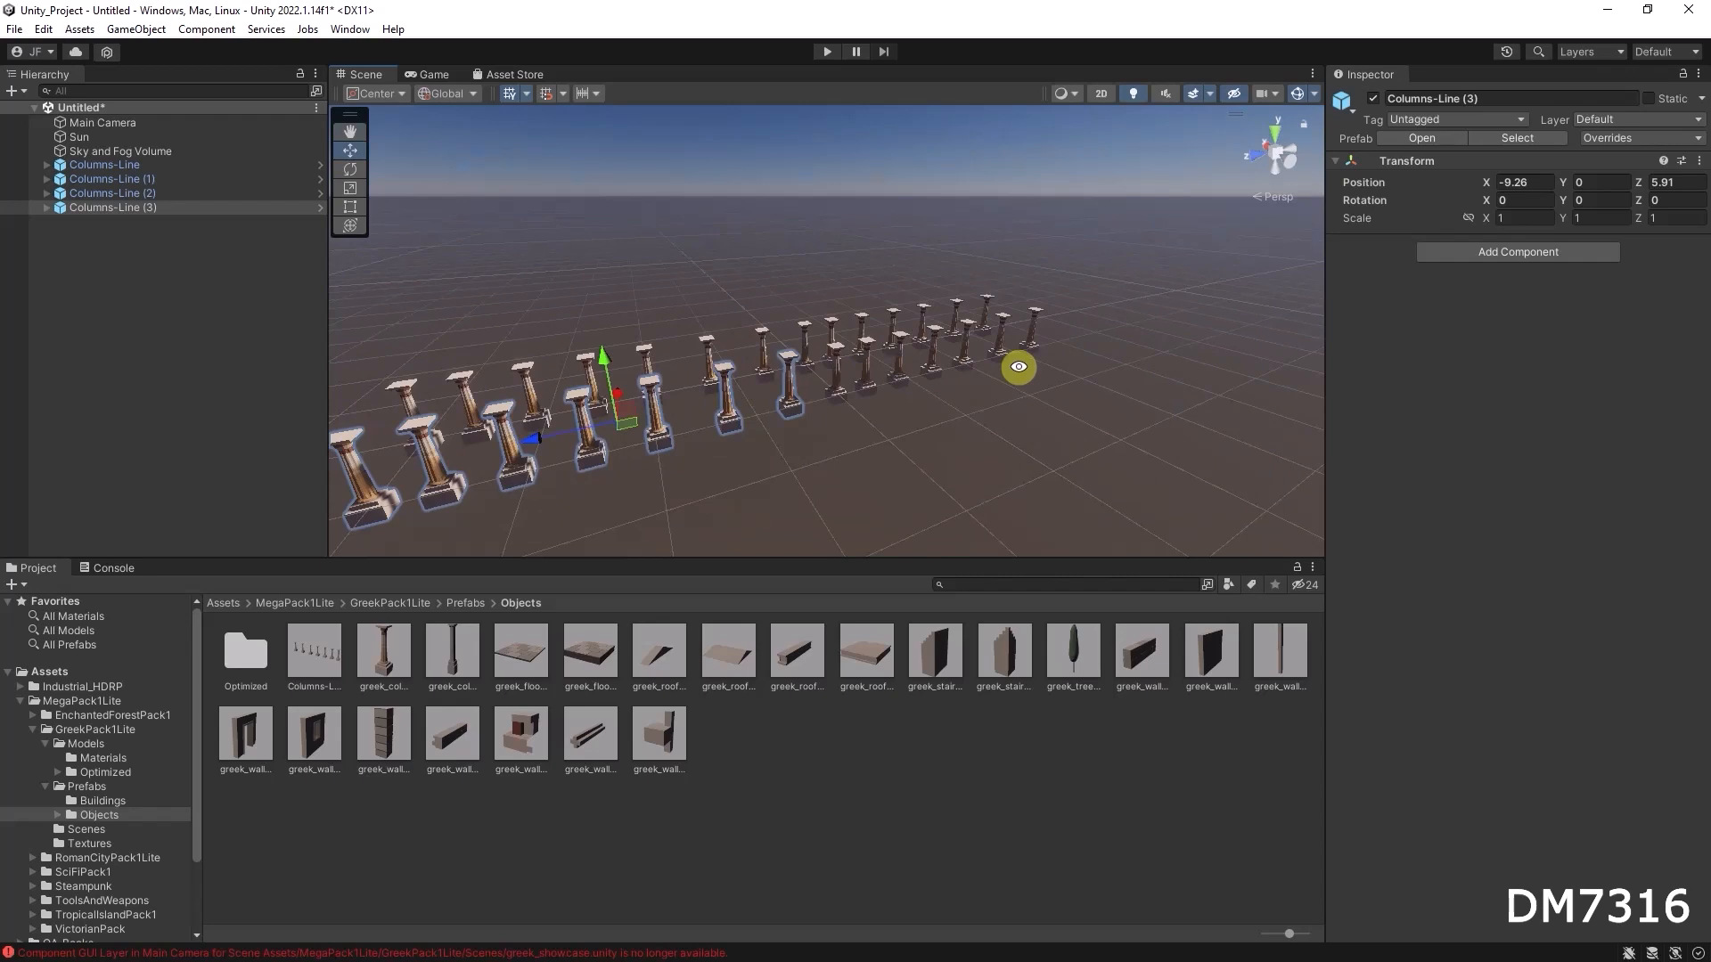
left_click_drag(1018, 366, 1017, 425, "alt")
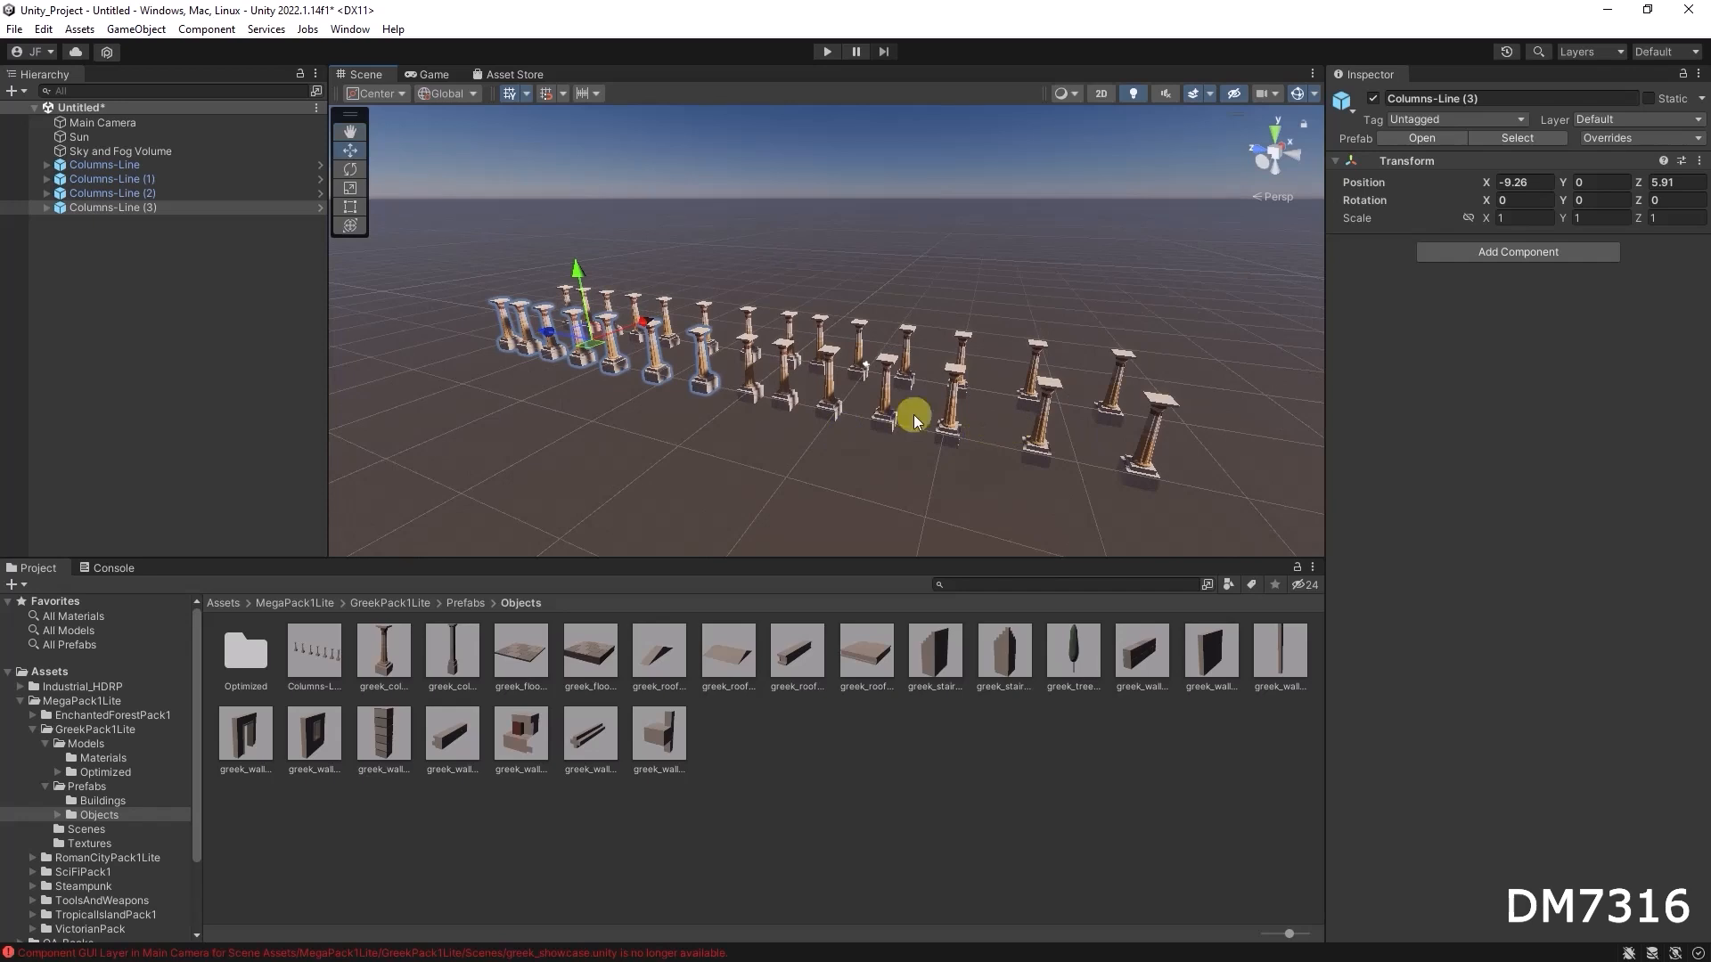
left_click(184, 326)
left_click_drag(768, 431, 758, 374, "alt")
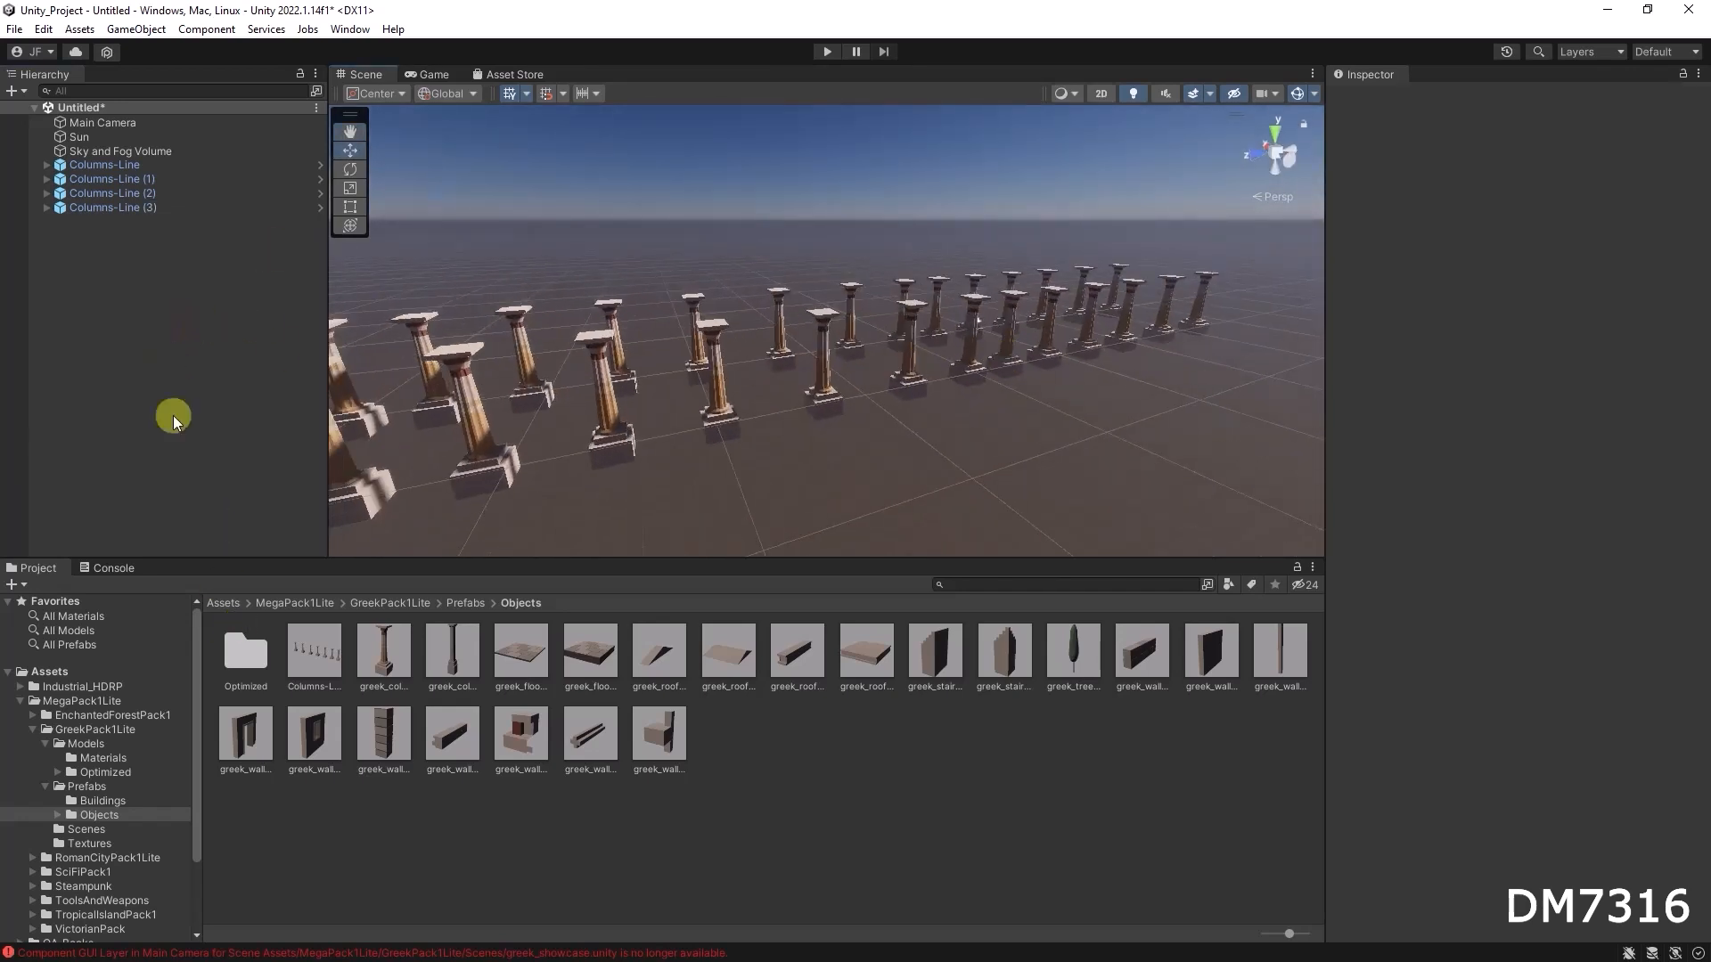
Step: Open the greek_column_1 prefab, squash it to a Y scale of about 0.53, and return to the scene to view its instances
left_click(311, 639)
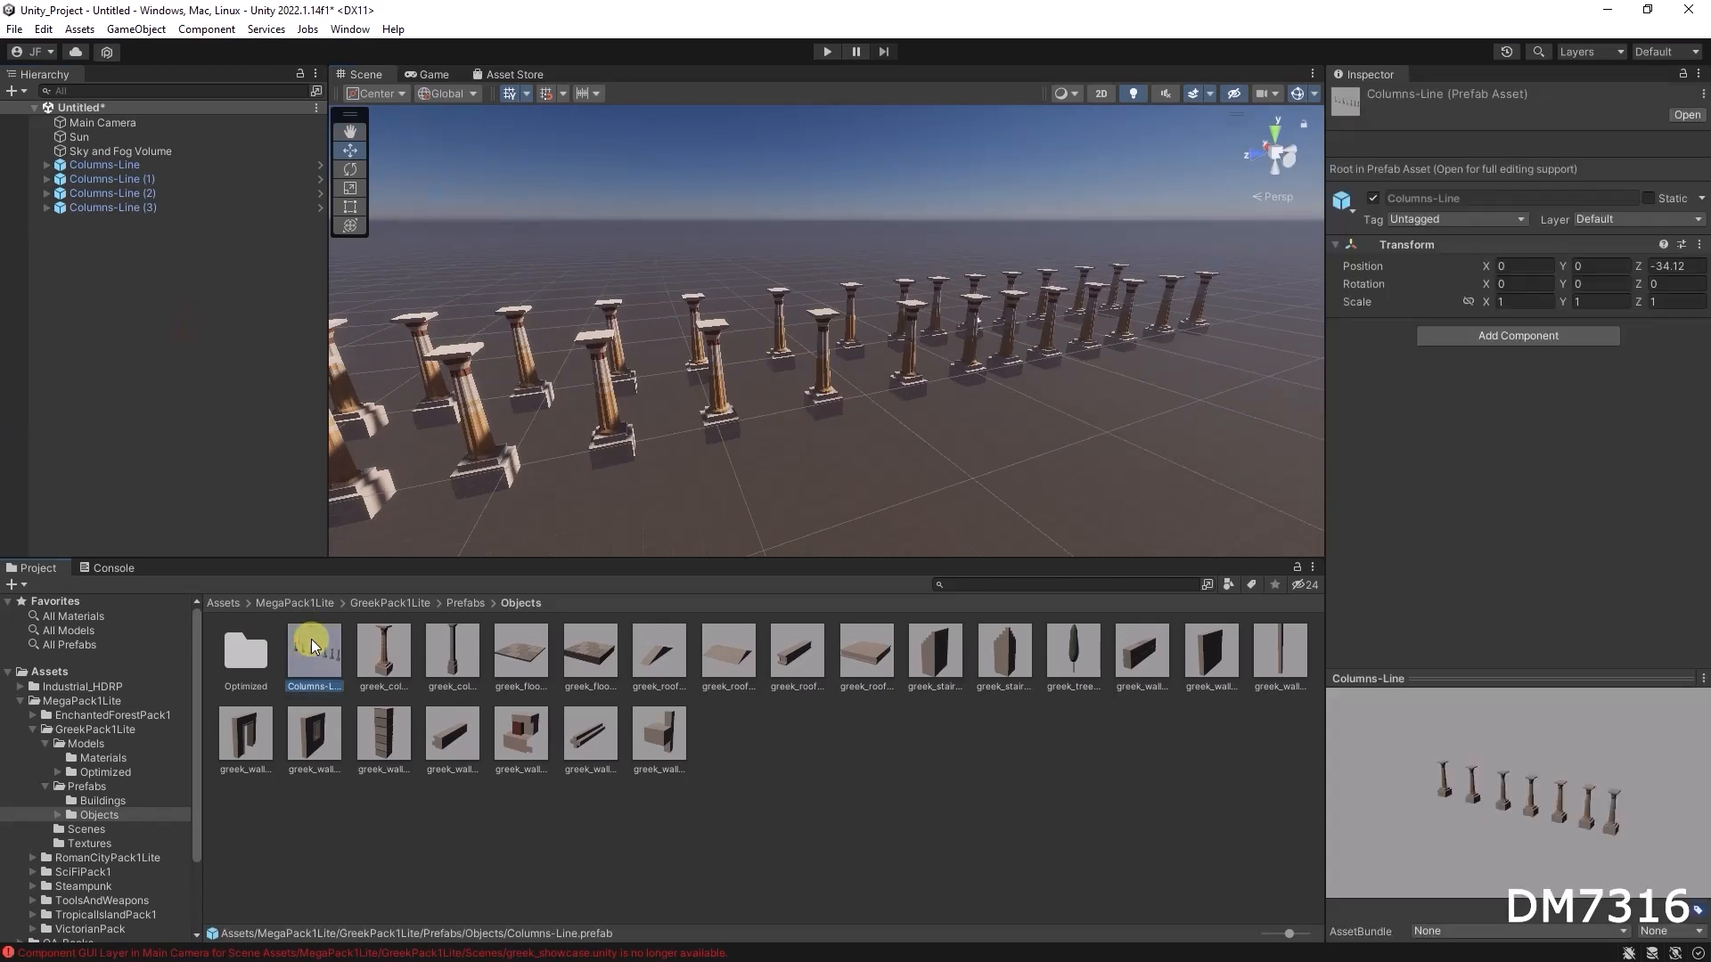
left_click(378, 649)
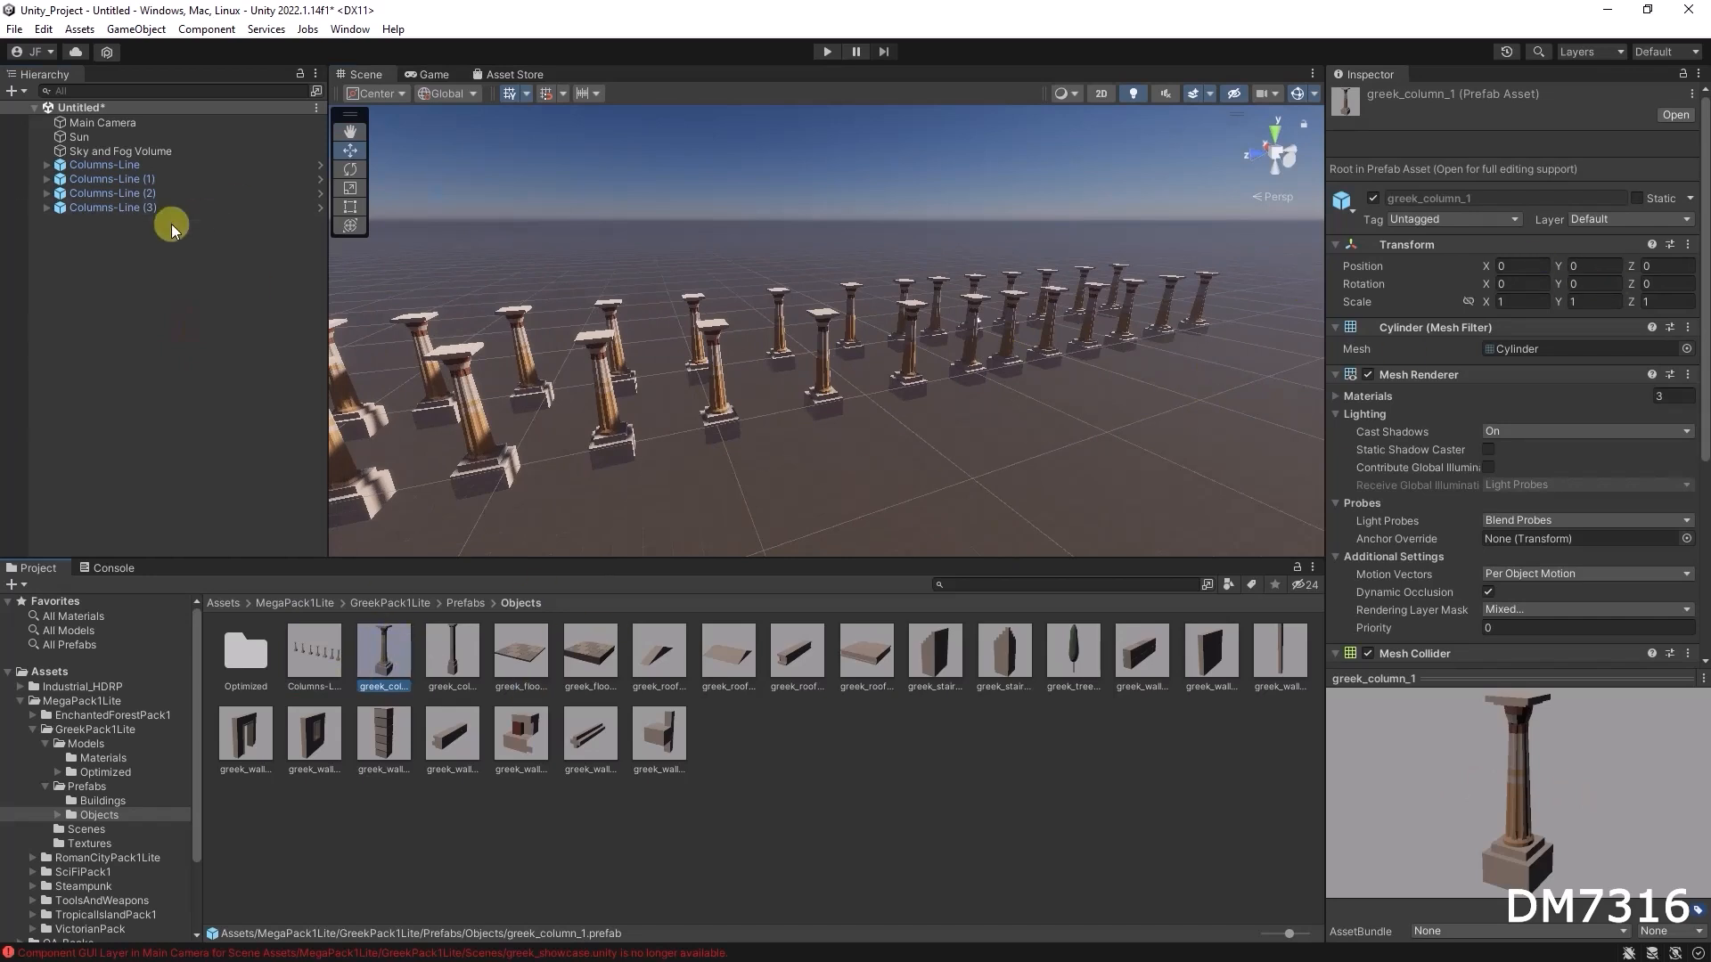
double_click(385, 643)
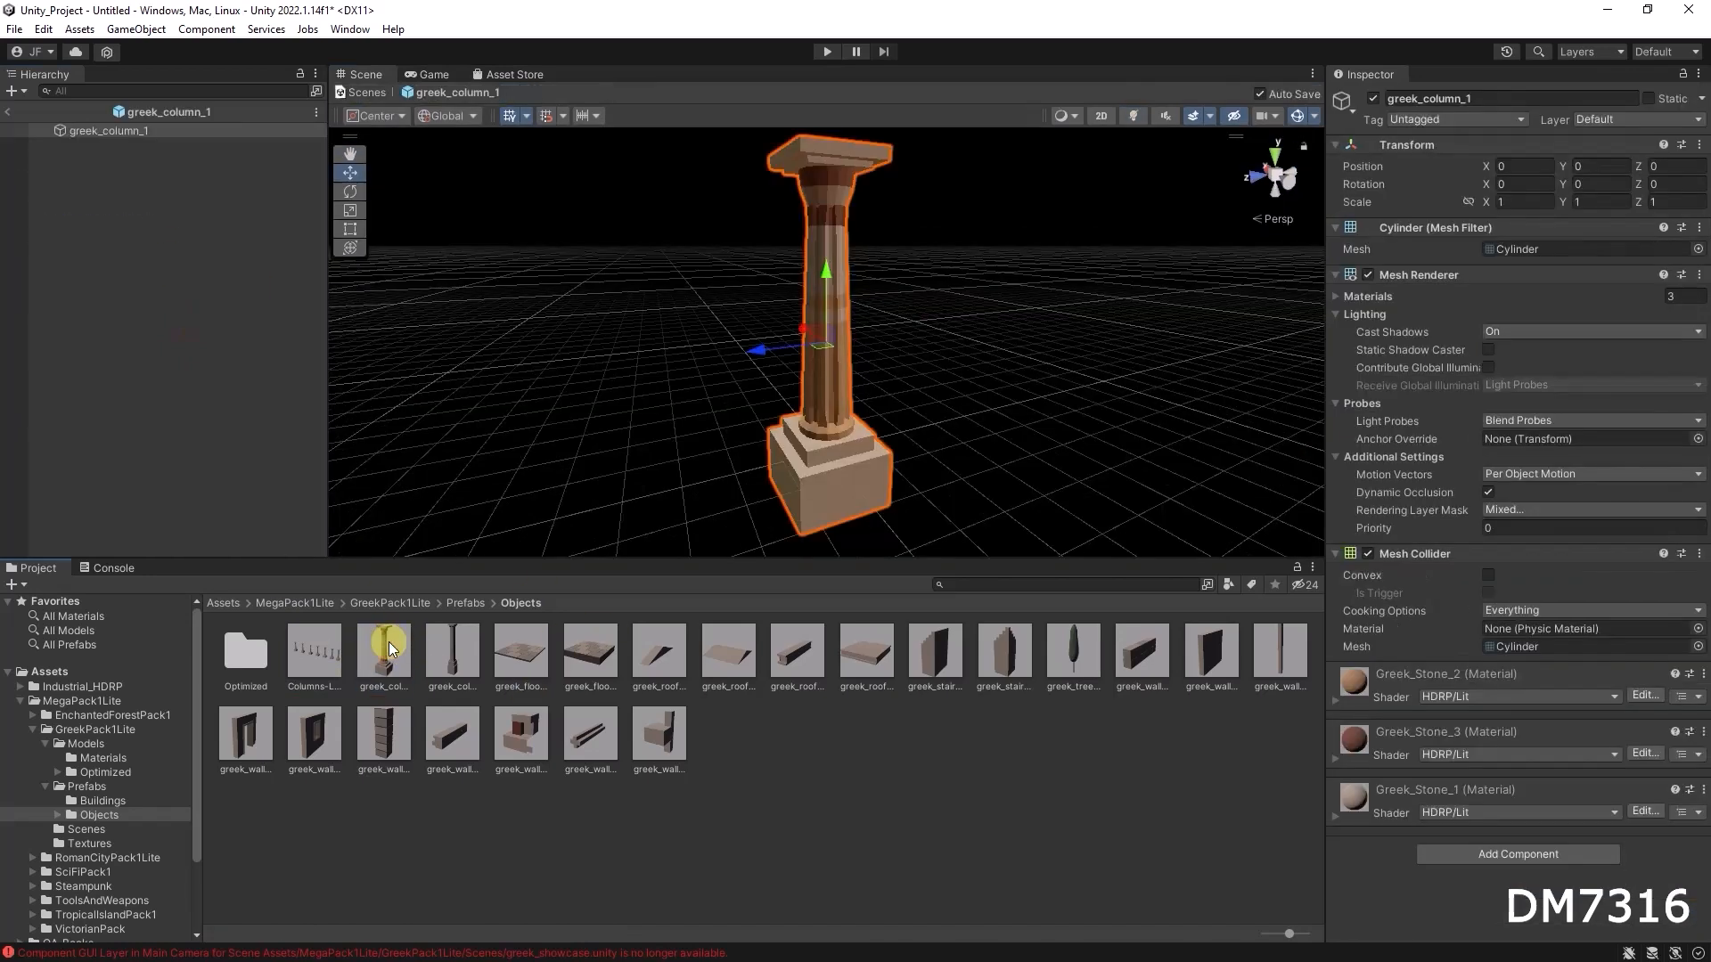
key("r")
left_click_drag(824, 276, 831, 297)
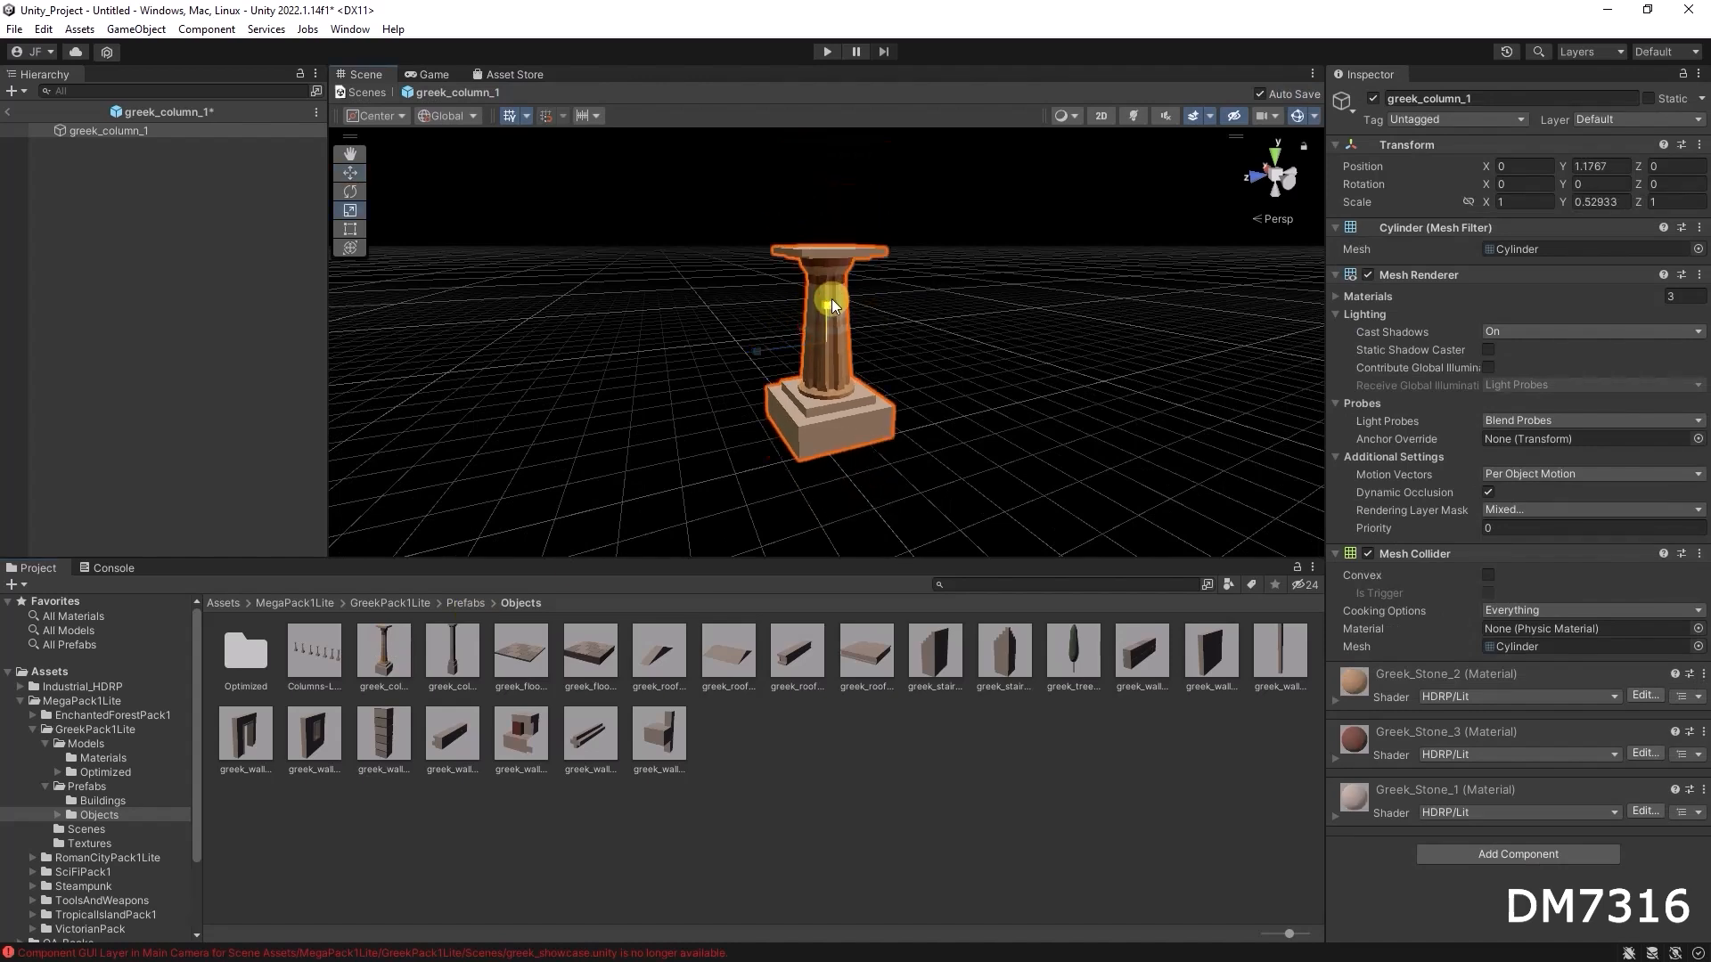
left_click(6, 114)
left_click_drag(791, 439, 855, 409, "alt")
Step: Reopen the greek_column_1 prefab, set its Y scale to 1, and return to the scene
double_click(380, 653)
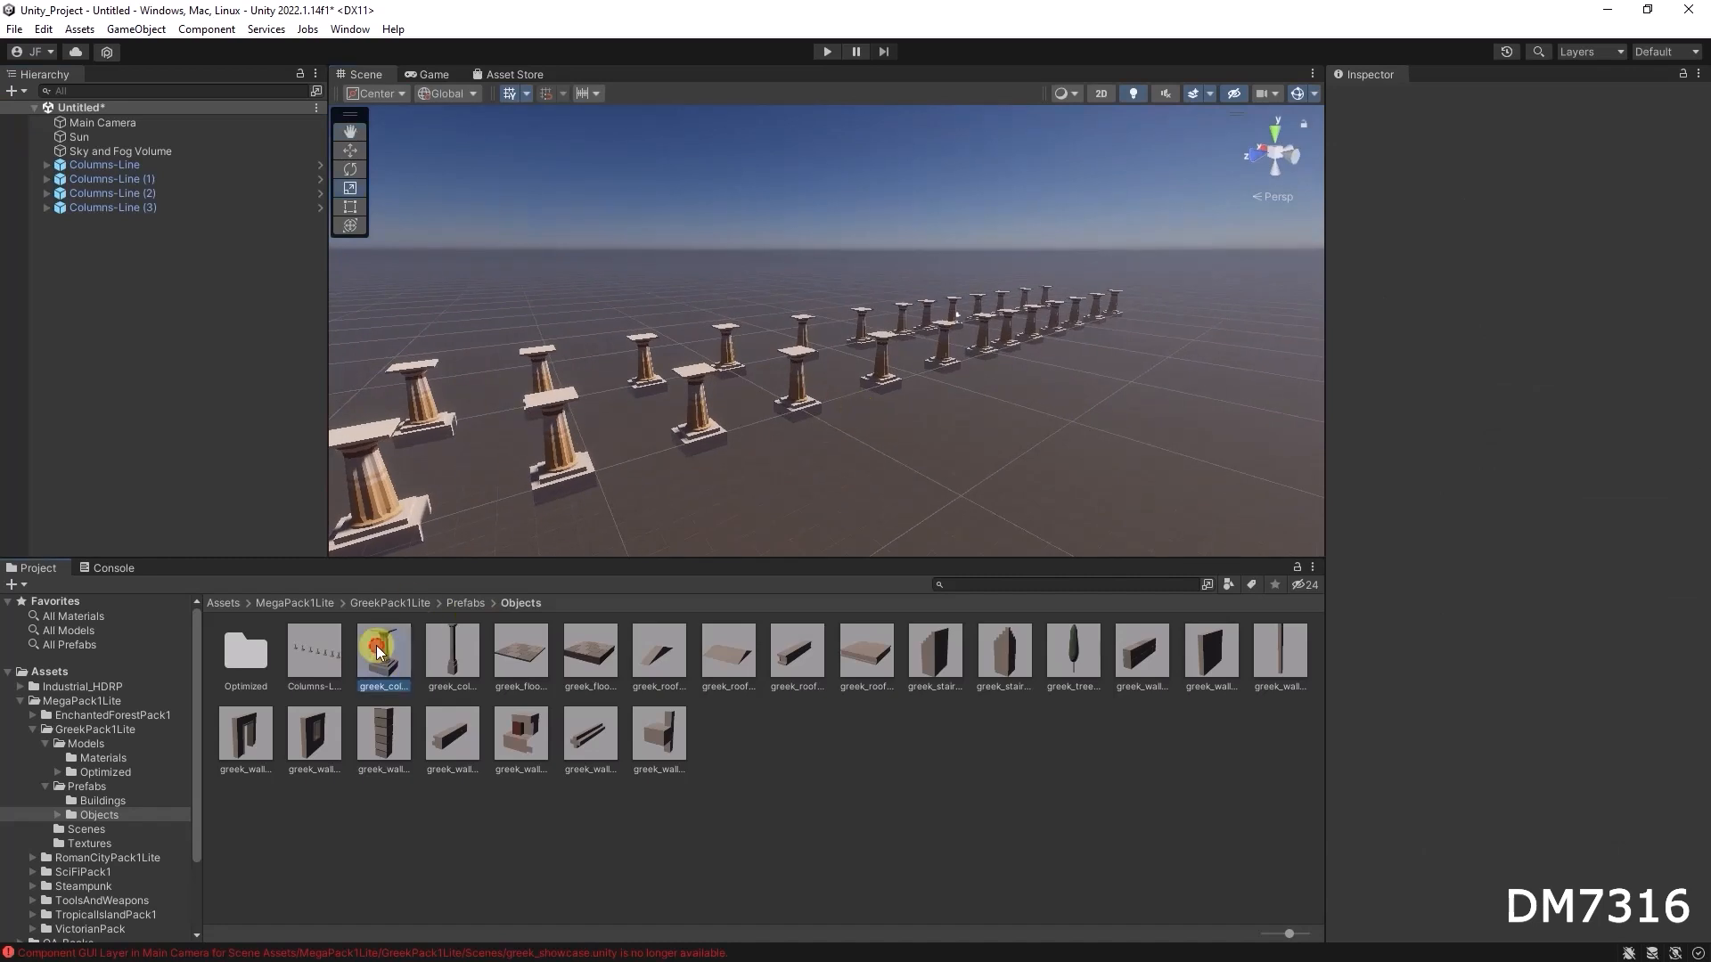
left_click(1622, 197)
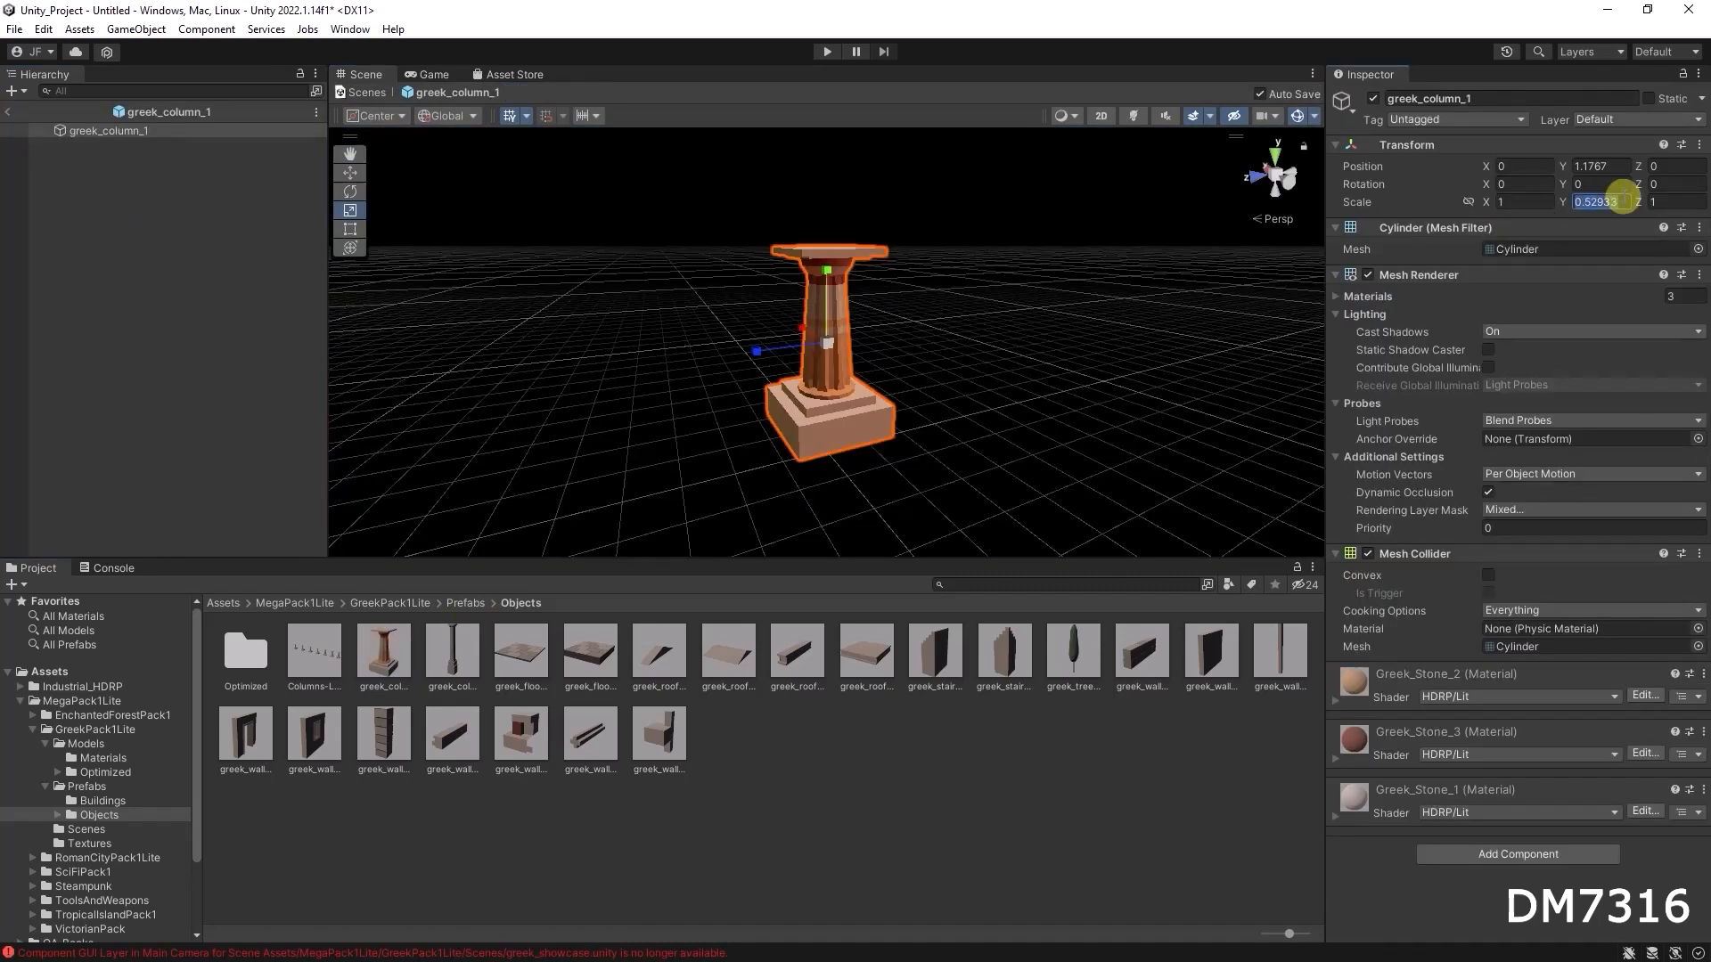
type("1")
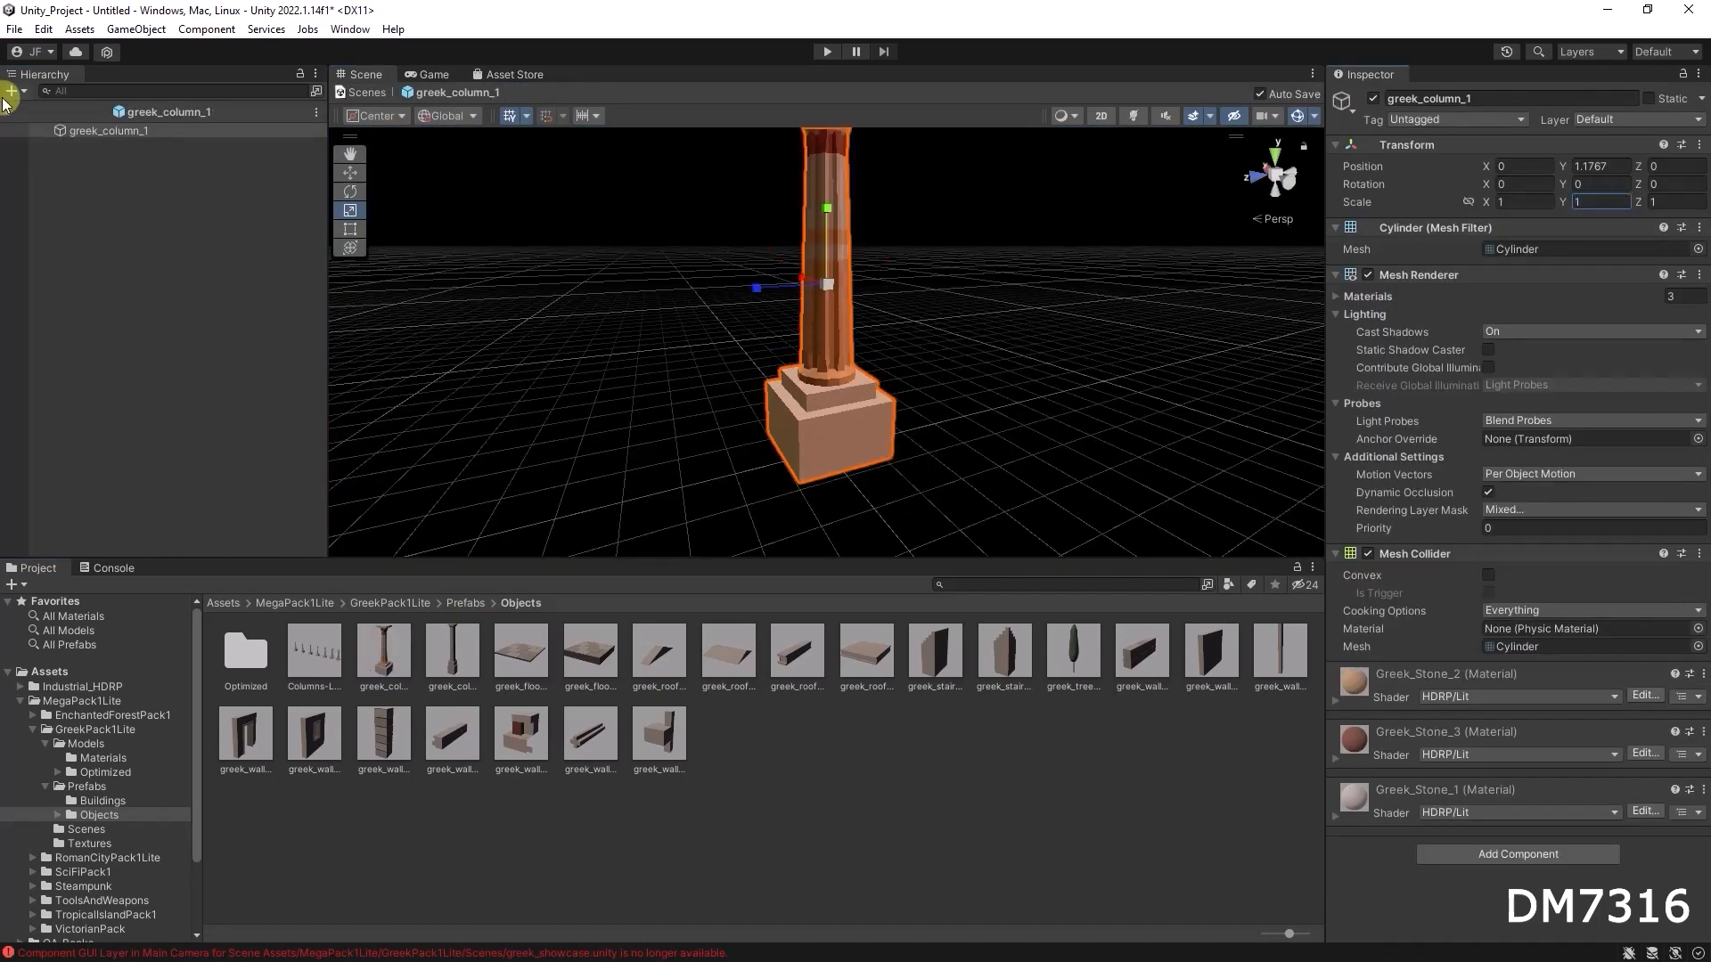
left_click(6, 113)
scroll(788, 371, "down", 3)
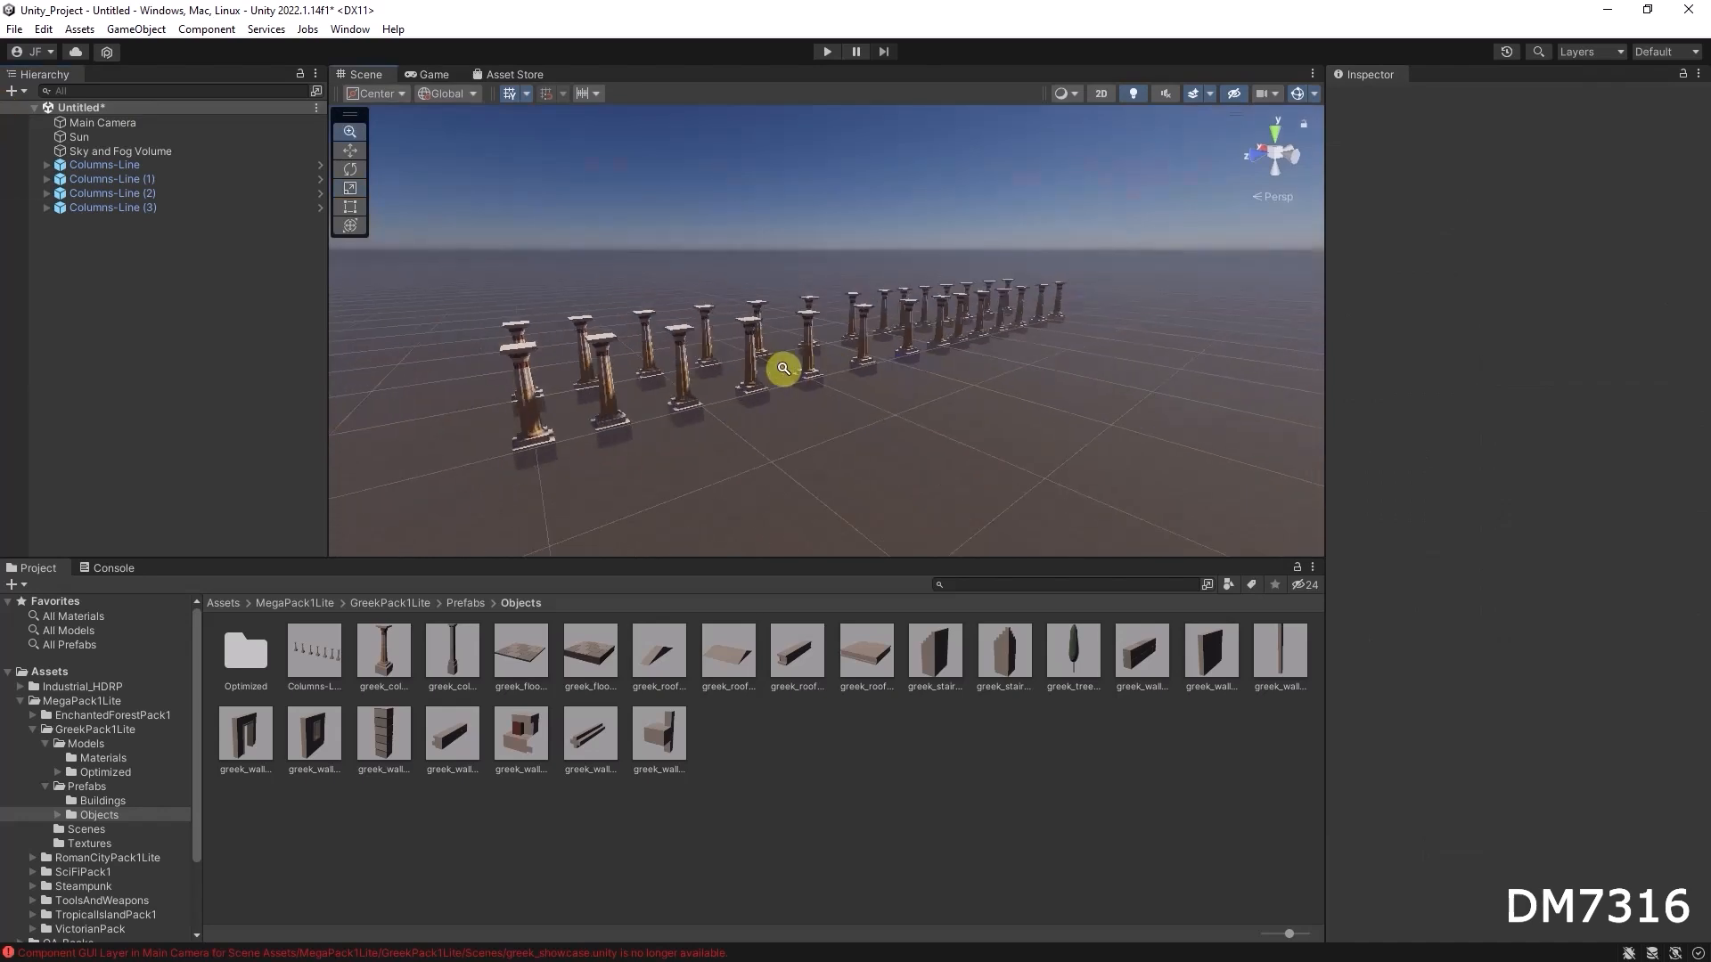
left_click_drag(813, 389, 794, 398, "alt")
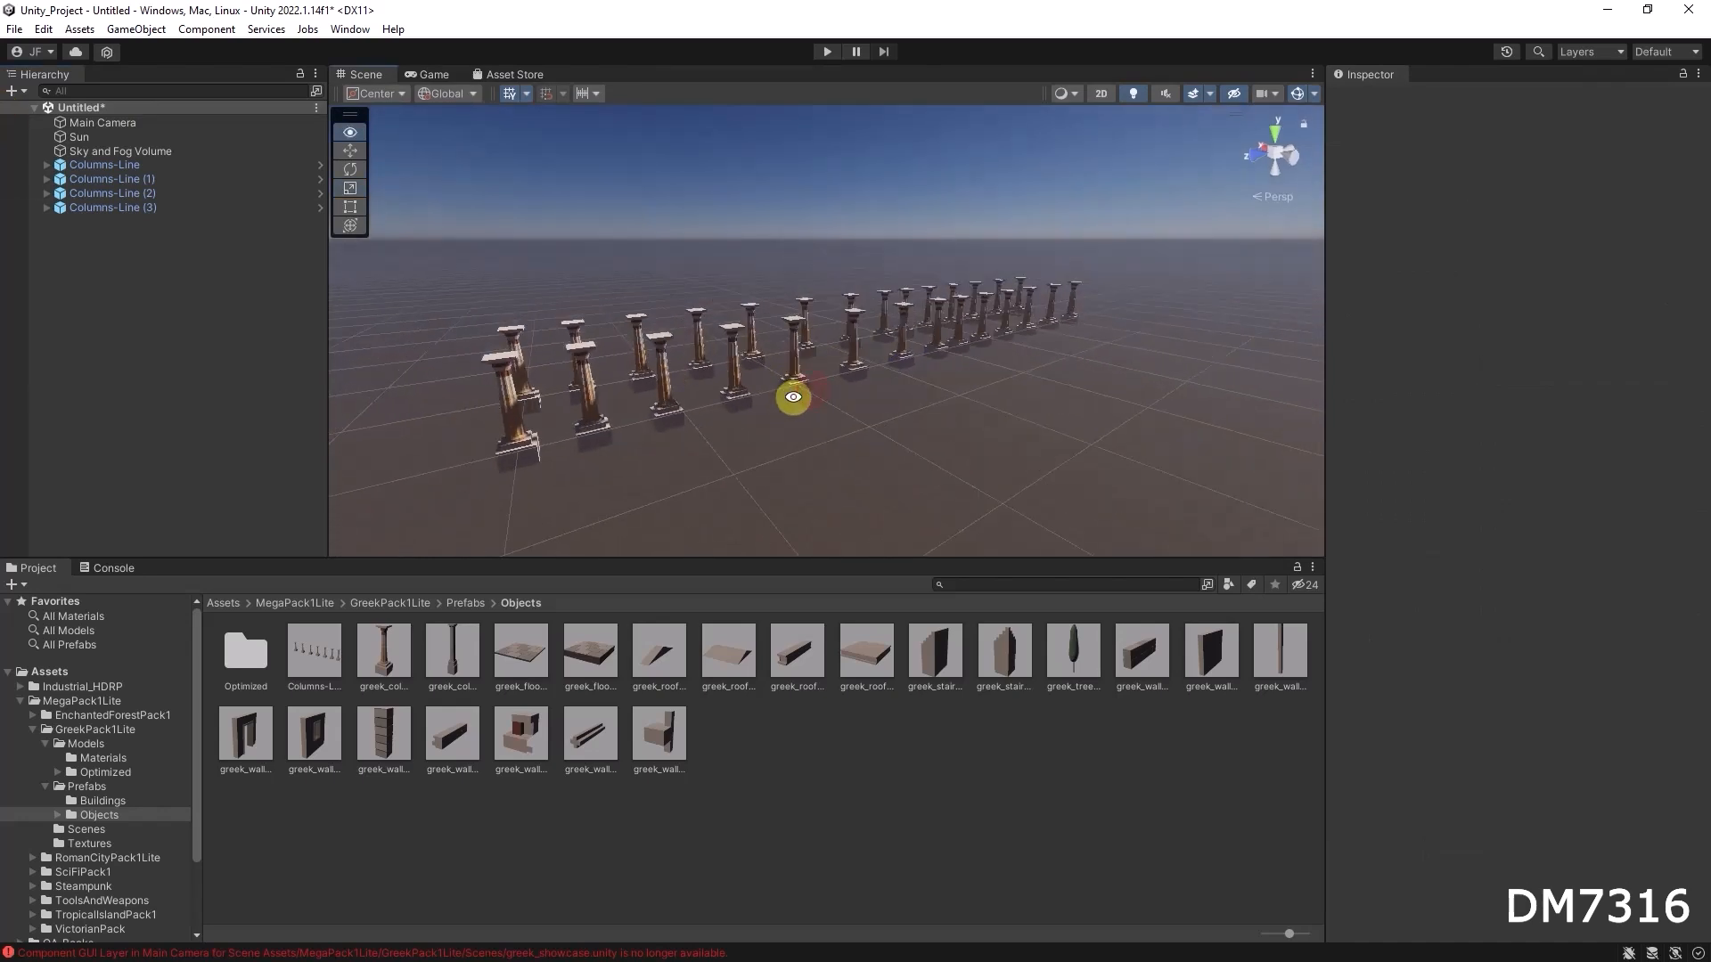
Step: Shorten only greek_column_1 (4) in Columns-Line (3) to a Y scale of about 0.56 and lower it to Y about -0.15
left_click(793, 347)
left_click(793, 344)
scroll(793, 344, "up", 2)
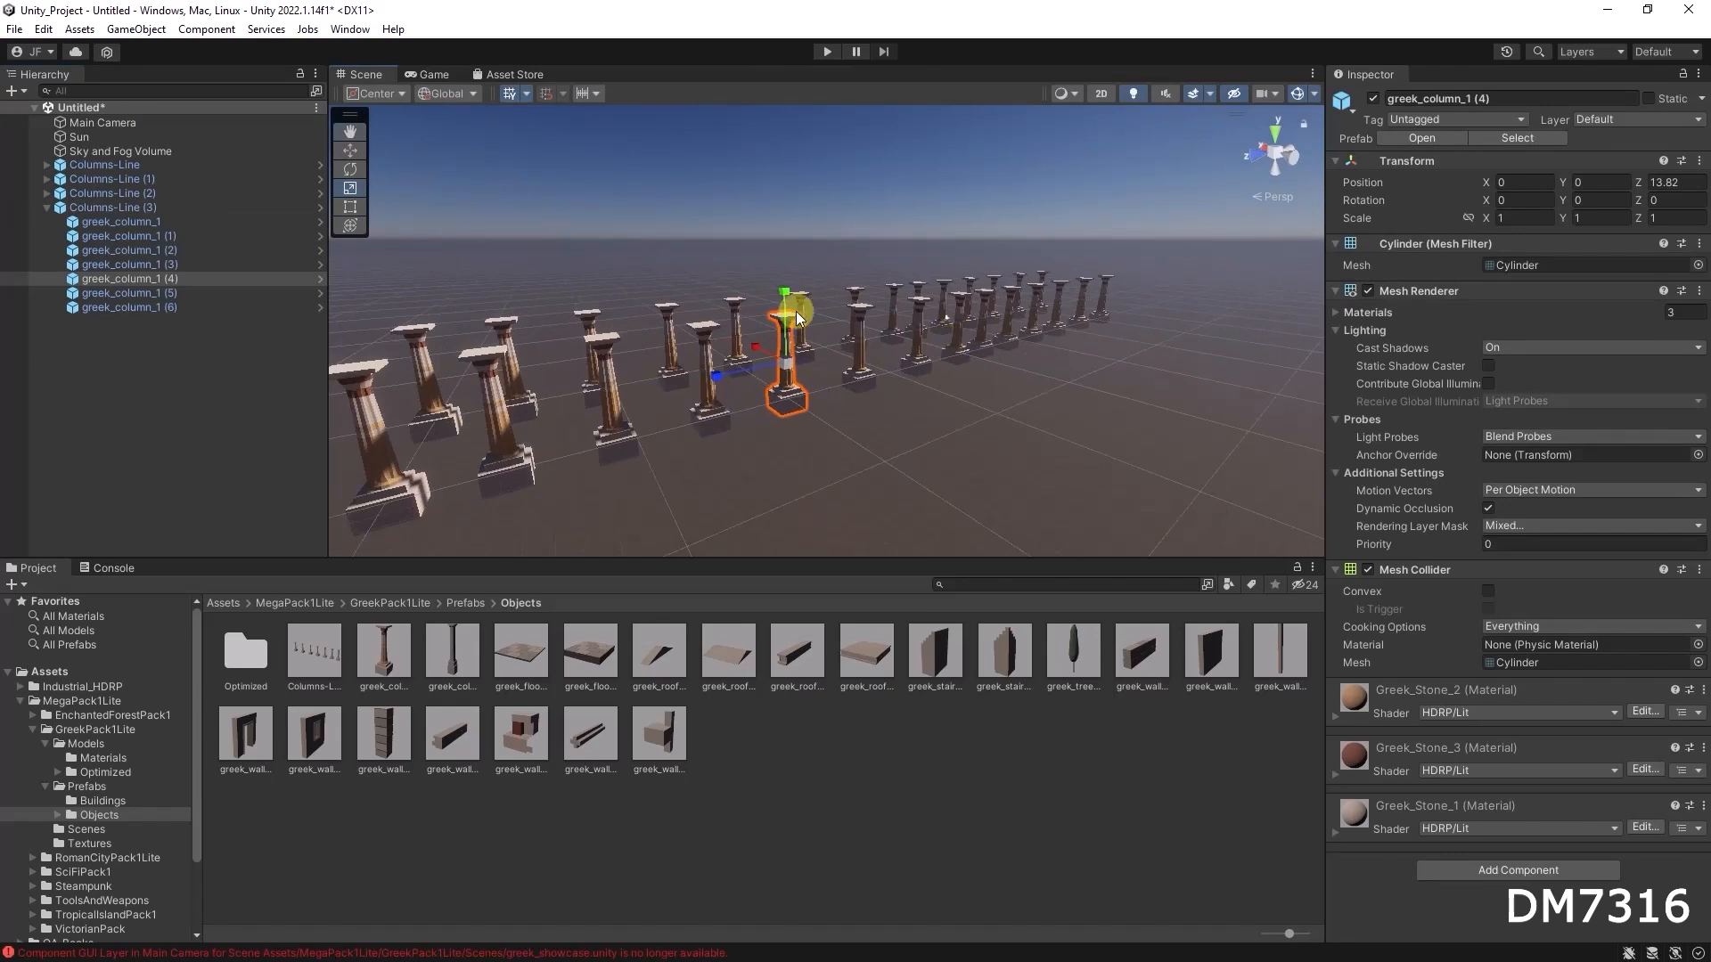
mouse_move(784, 290)
left_mouse_down()
mouse_move(784, 335)
mouse_move(788, 314)
left_mouse_up()
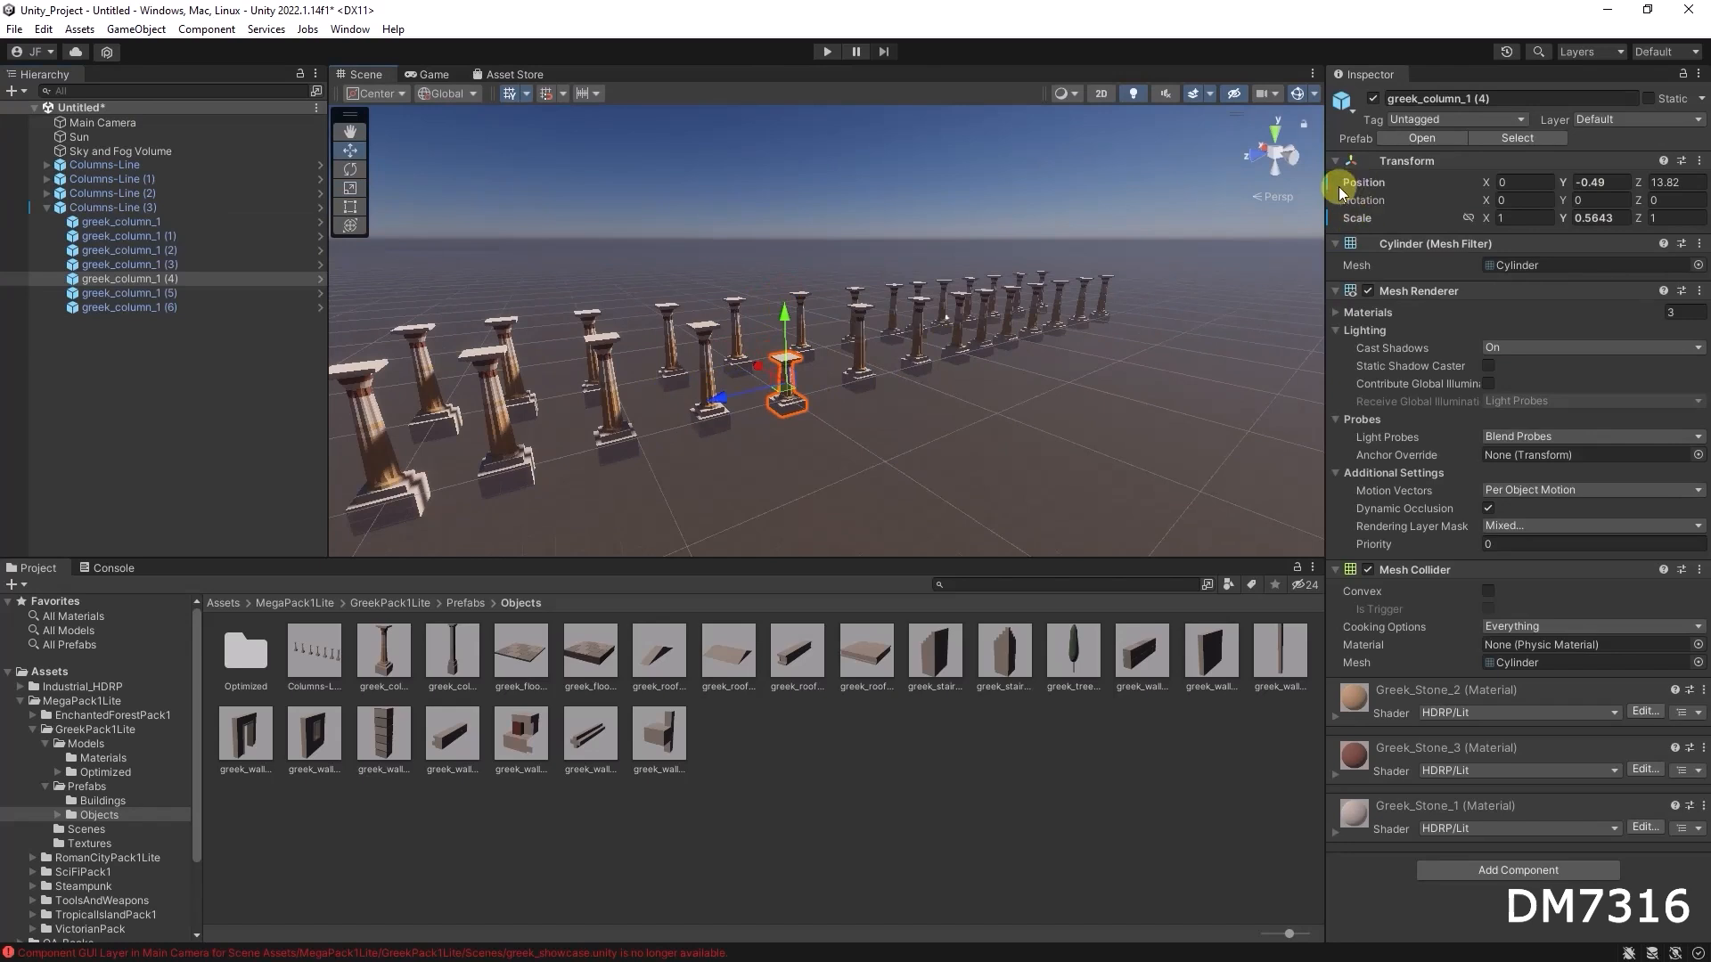
left_click_drag(787, 306, 784, 291)
left_click_drag(911, 413, 833, 367, "alt")
left_click_drag(720, 253, 732, 265)
left_click_drag(753, 366, 869, 439, "alt")
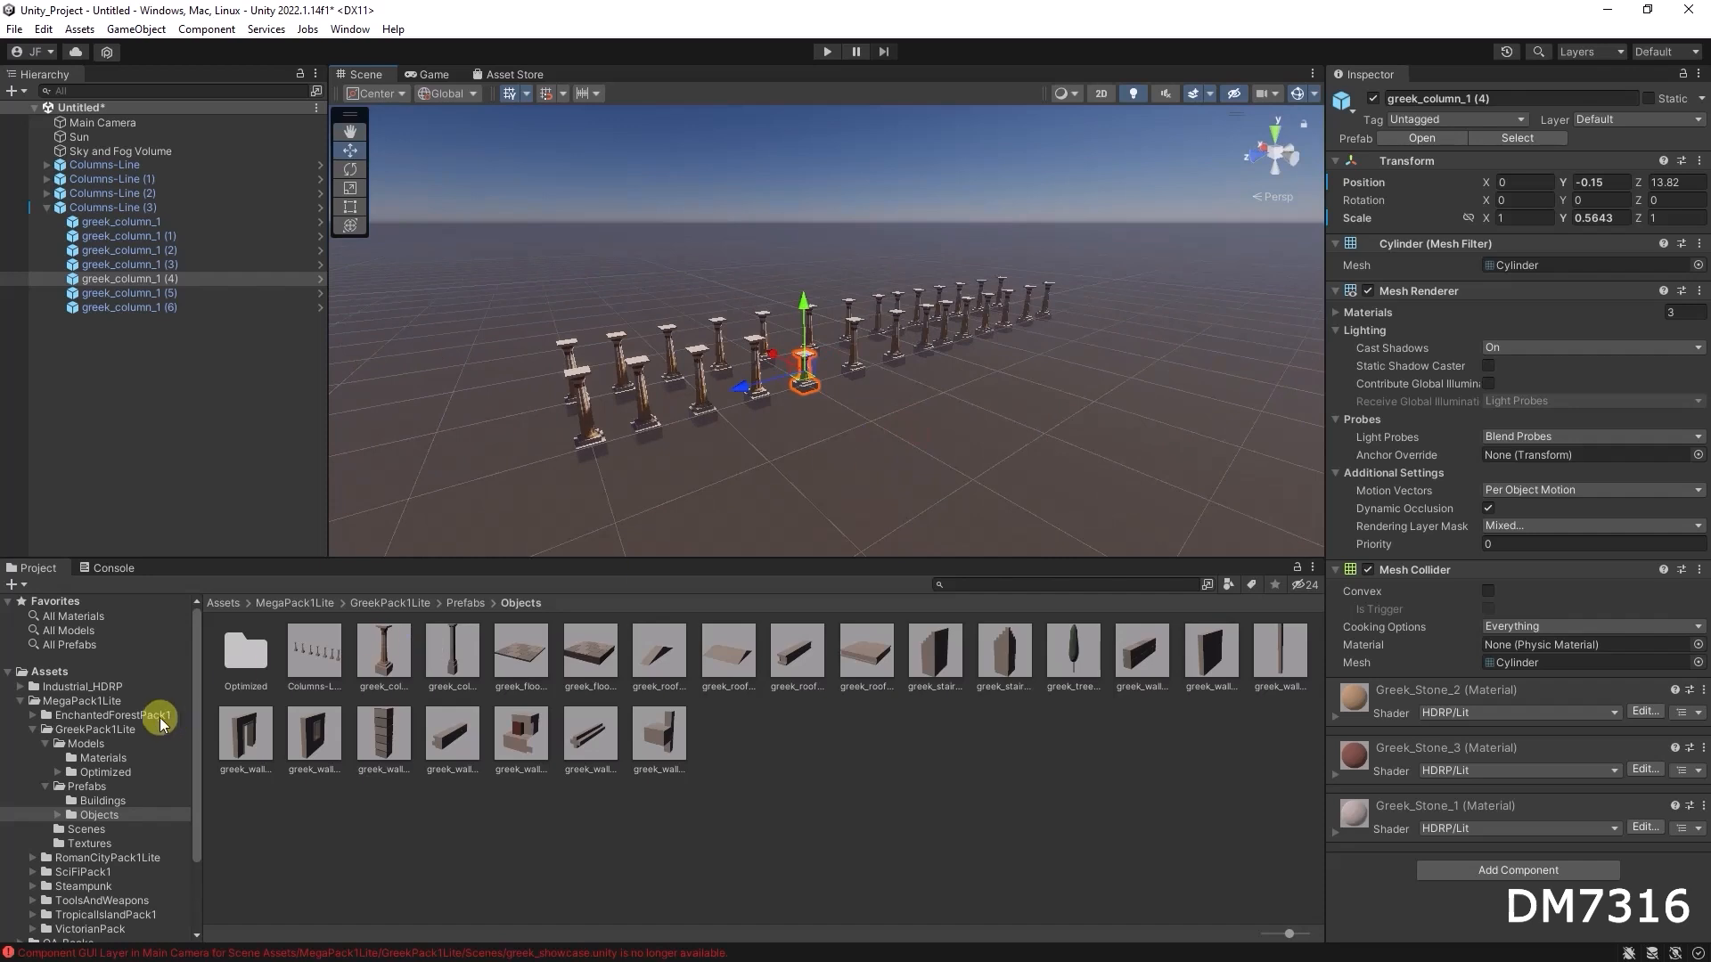
Step: Open the Buildings prefabs folder and place a Temple prefab in the scene beside the column rows
left_click(89, 787)
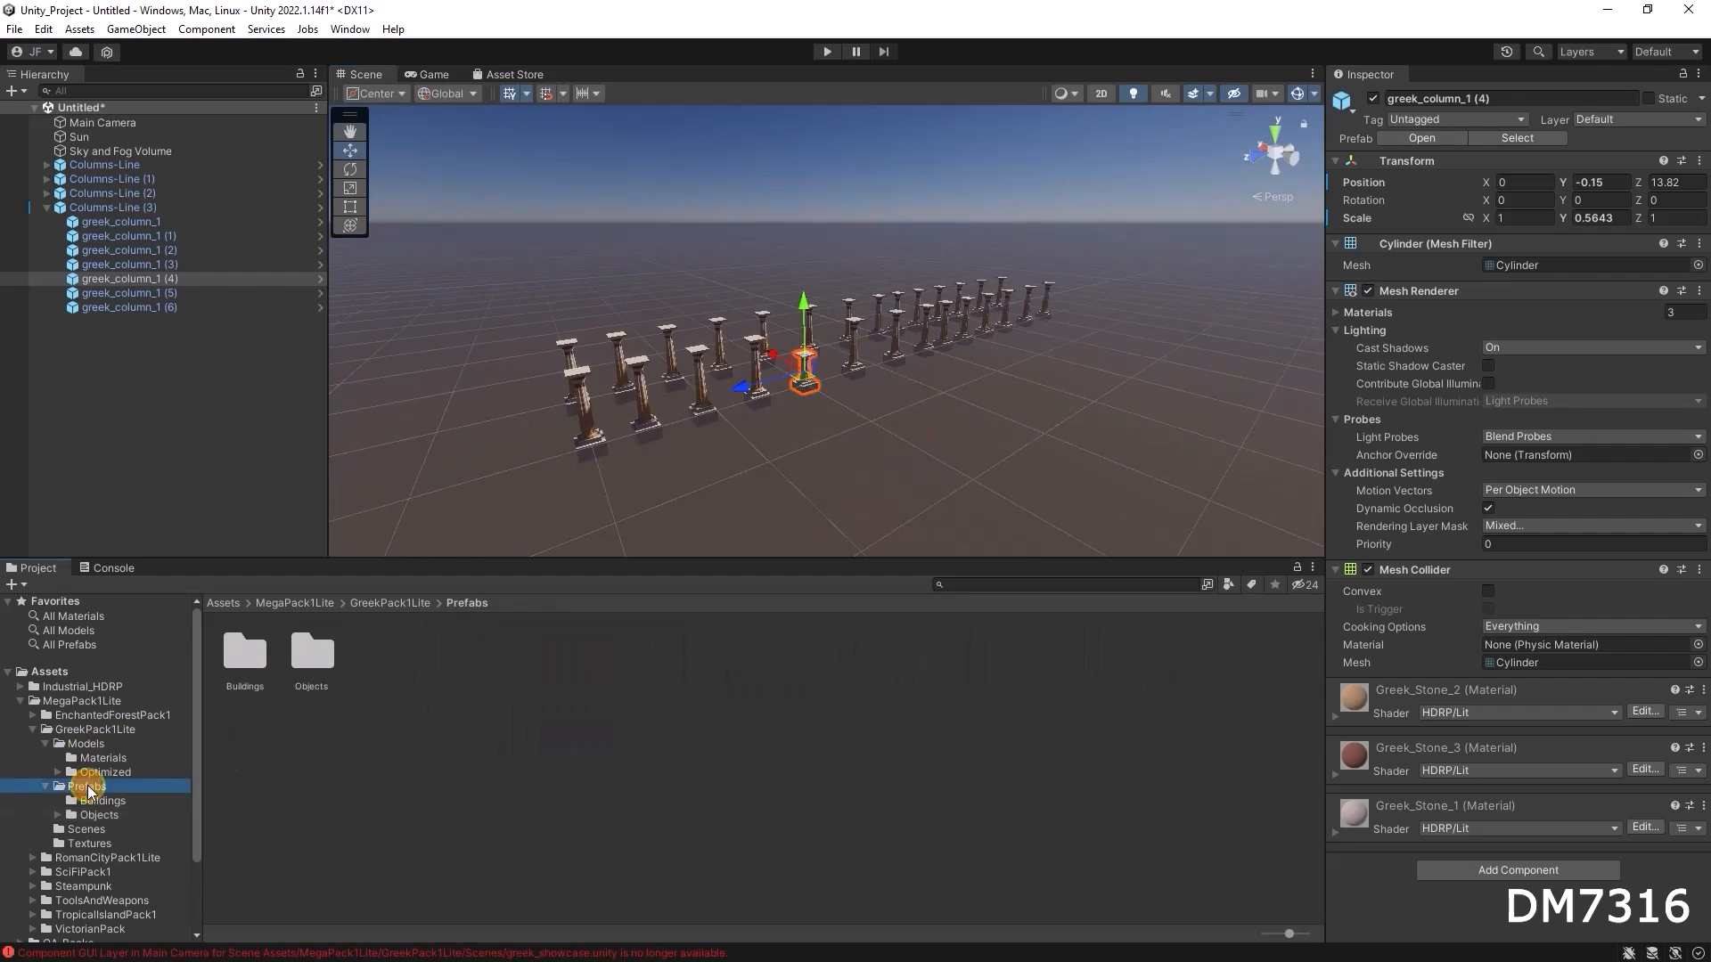
left_click(103, 800)
left_click_drag(264, 659, 796, 327)
left_click_drag(891, 408, 824, 387, "alt")
left_click_drag(685, 292, 713, 425)
Step: Add a second Temple instance near the first and rotate it to about 84° around the Y axis
left_click_drag(242, 655, 731, 486)
key("e")
left_click_drag(603, 446, 344, 435)
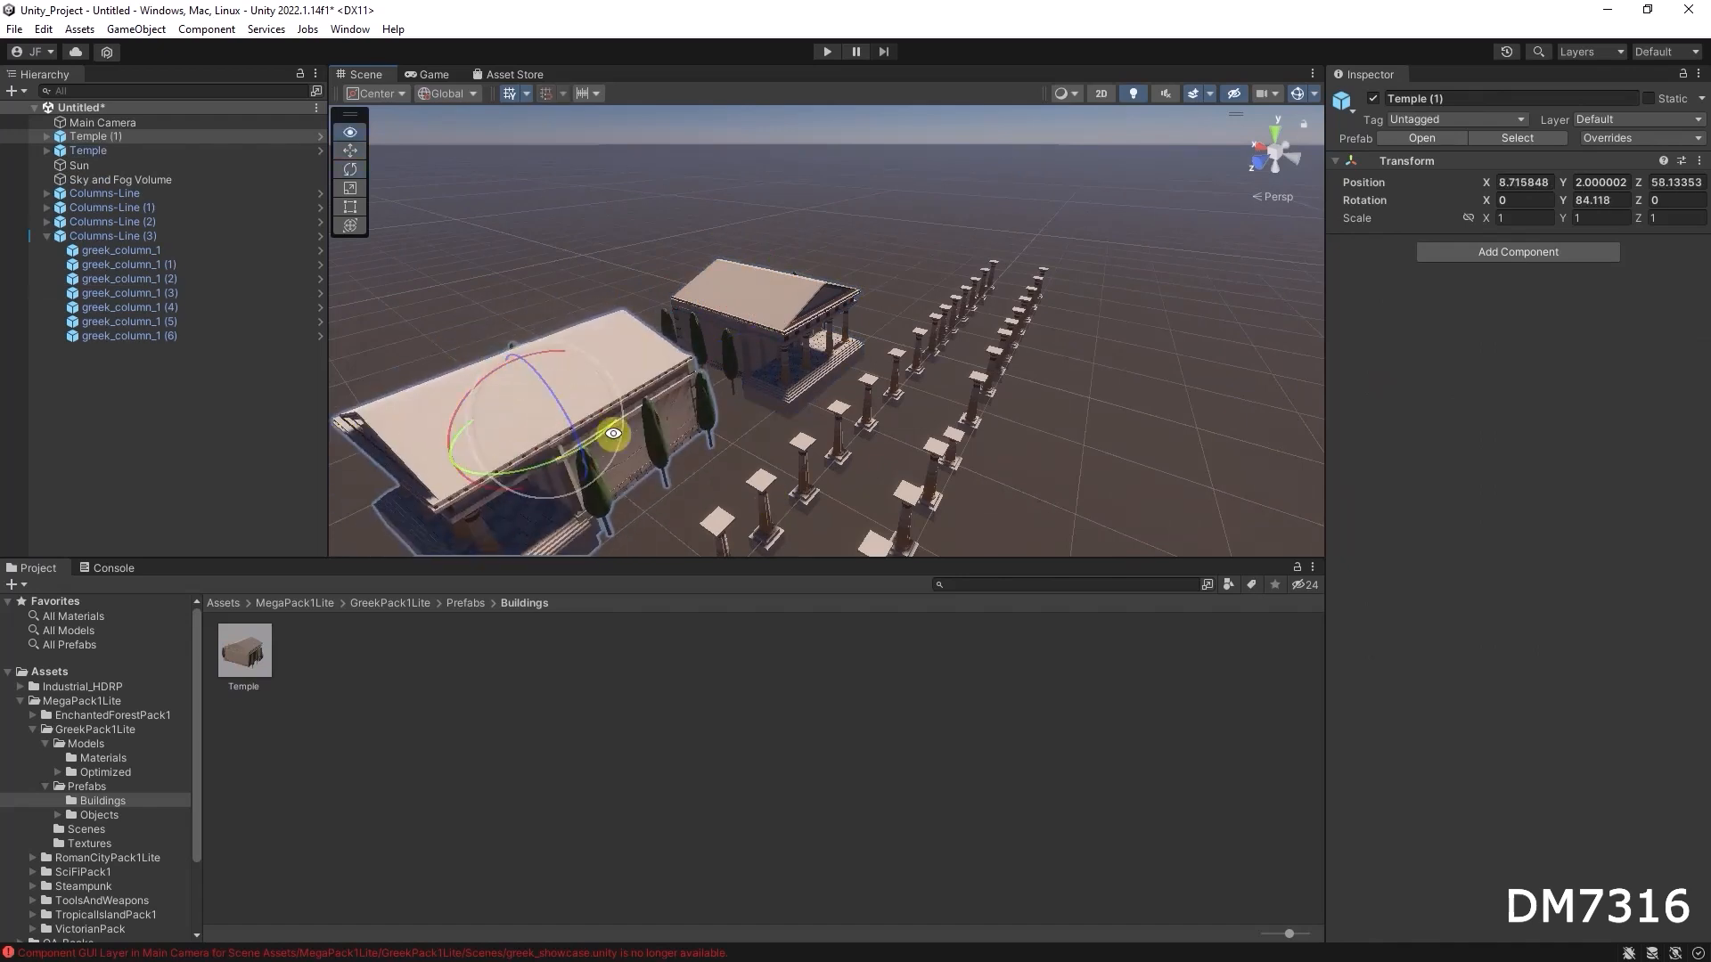
Step: Try to delete a greek_tree_2 tree from one of the Temple prefab instances without opening or unpacking the prefab
left_click_drag(623, 404, 433, 277, "alt")
right_click_drag(680, 275, 1070, 385, "alt")
left_click(969, 158)
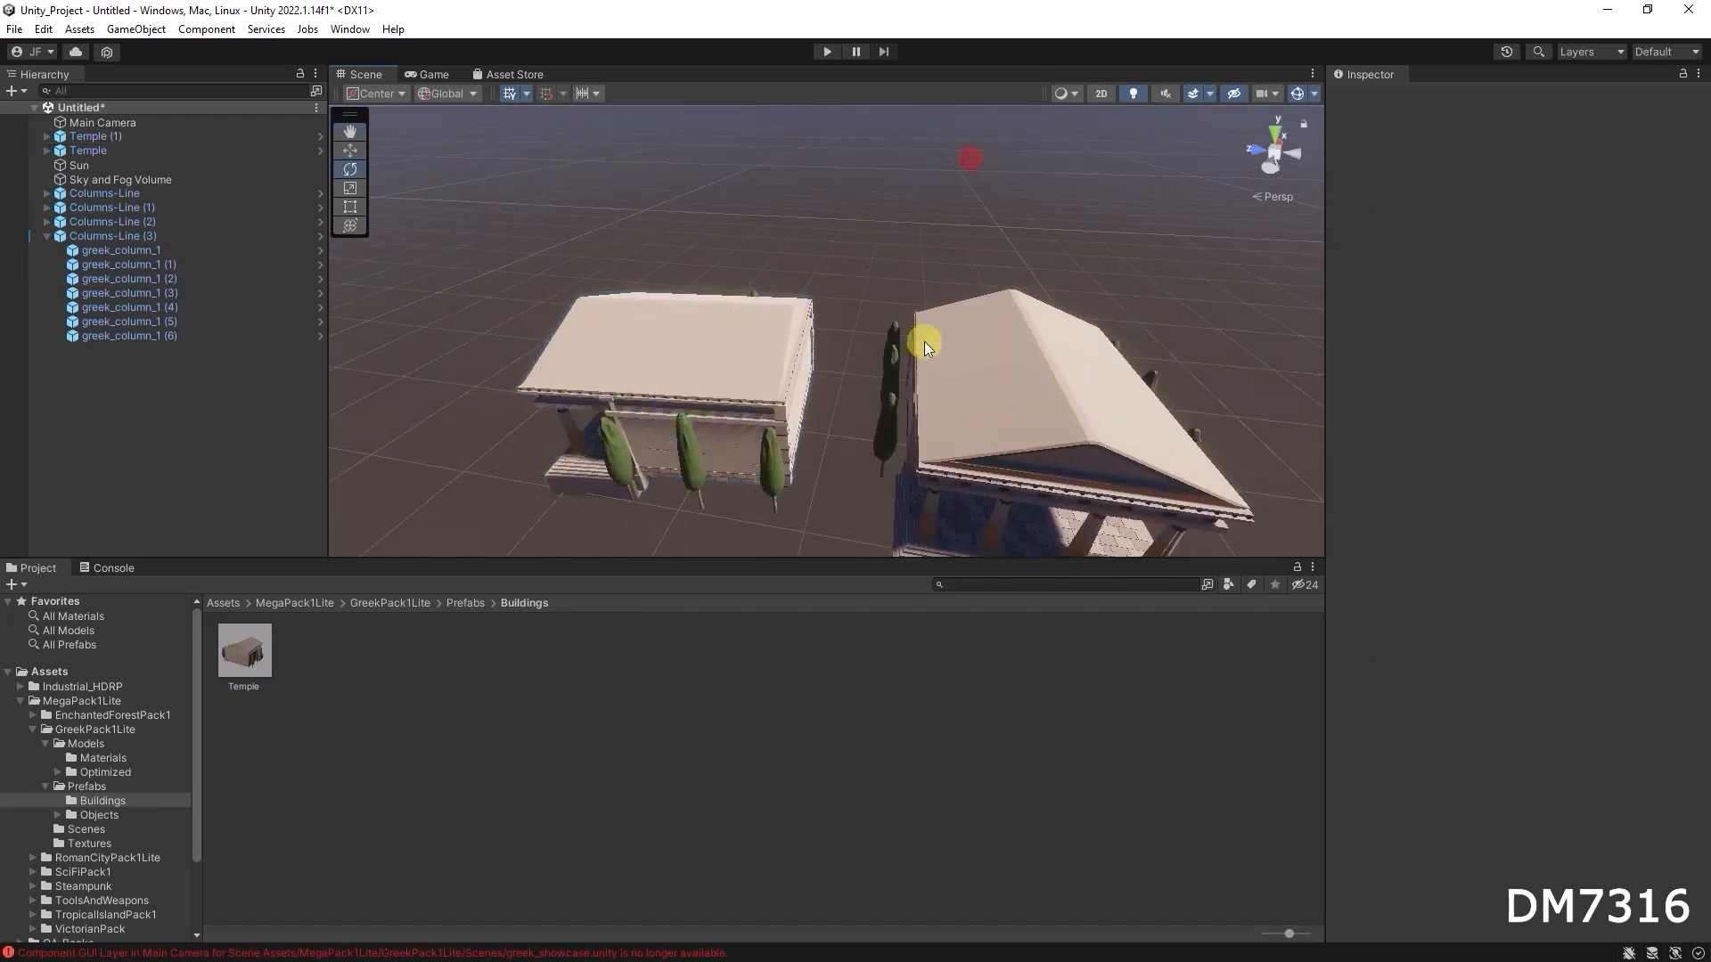
left_click(773, 474)
left_click(695, 462)
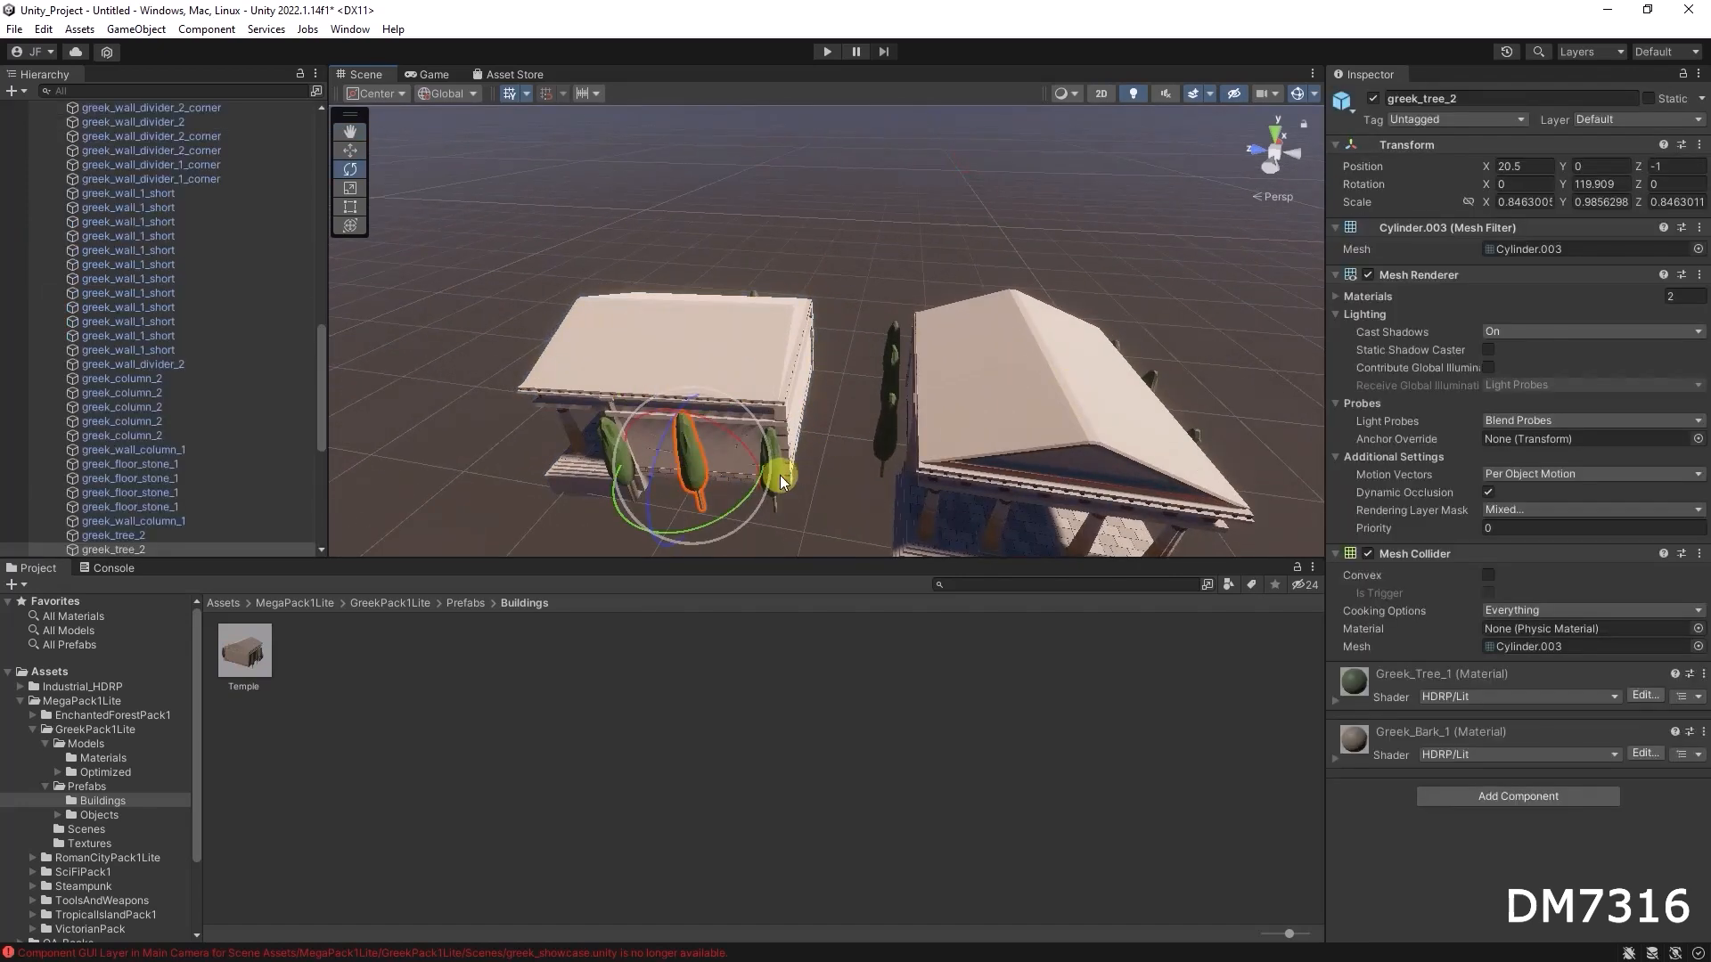
key("Delete")
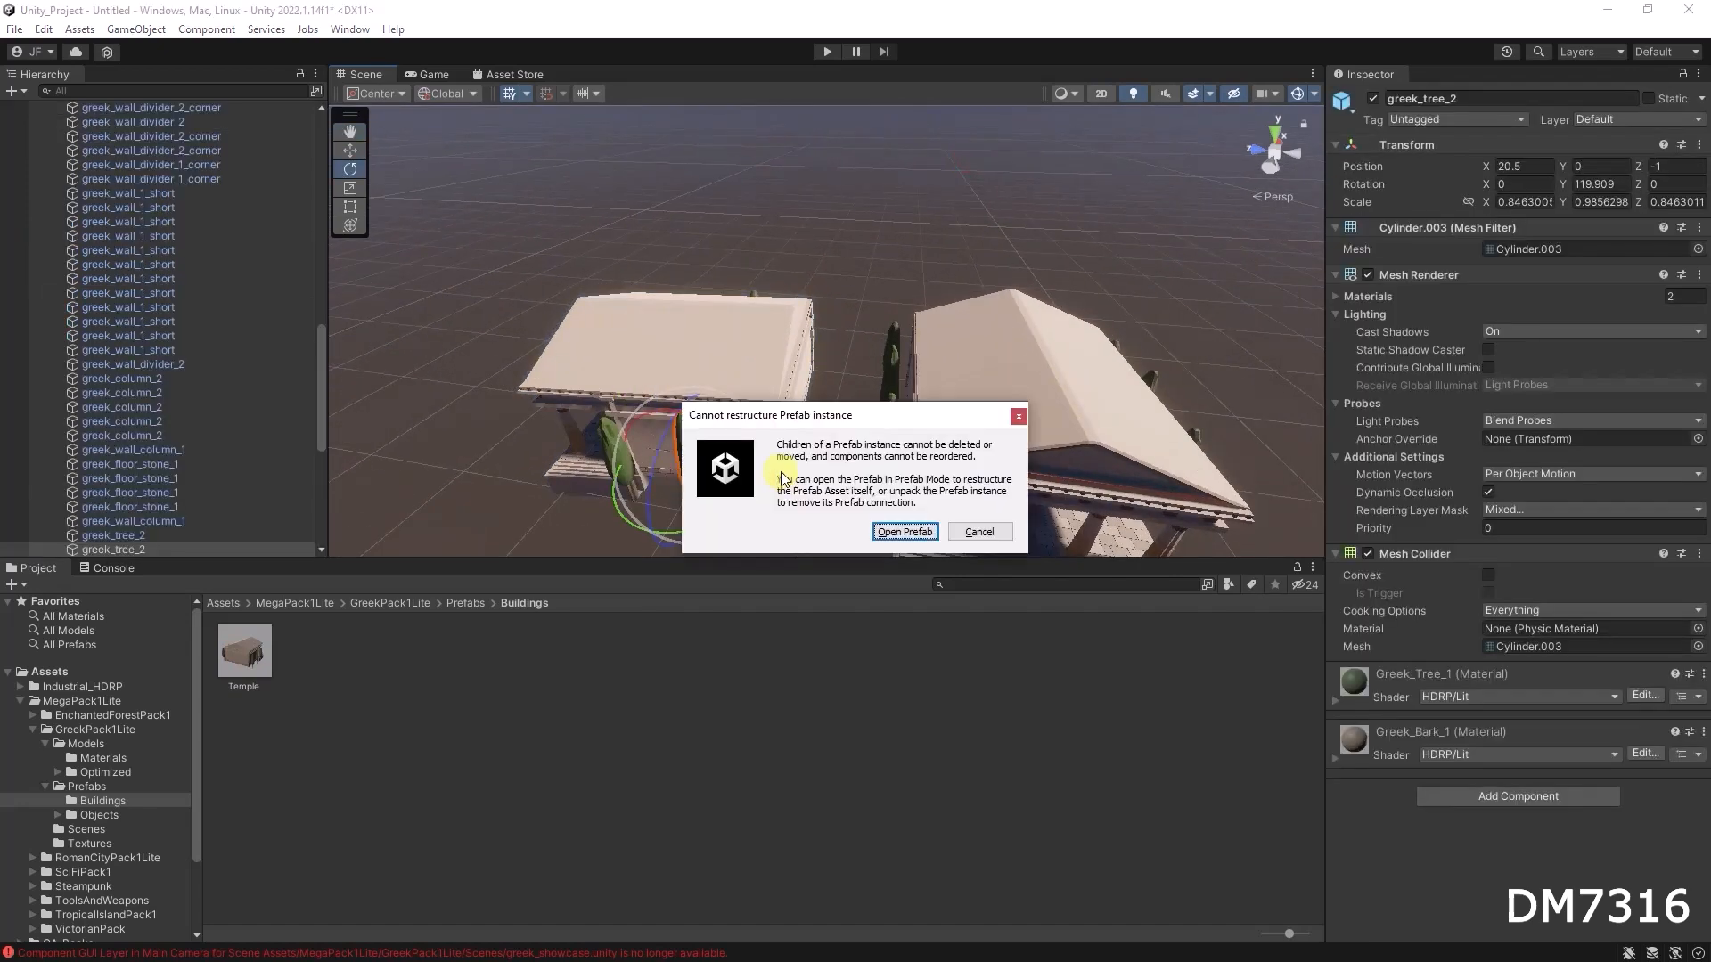
left_click(979, 532)
Step: Examine the arrangement of temples and column rows in the scene from several angles
left_click_drag(692, 459, 920, 343, "alt")
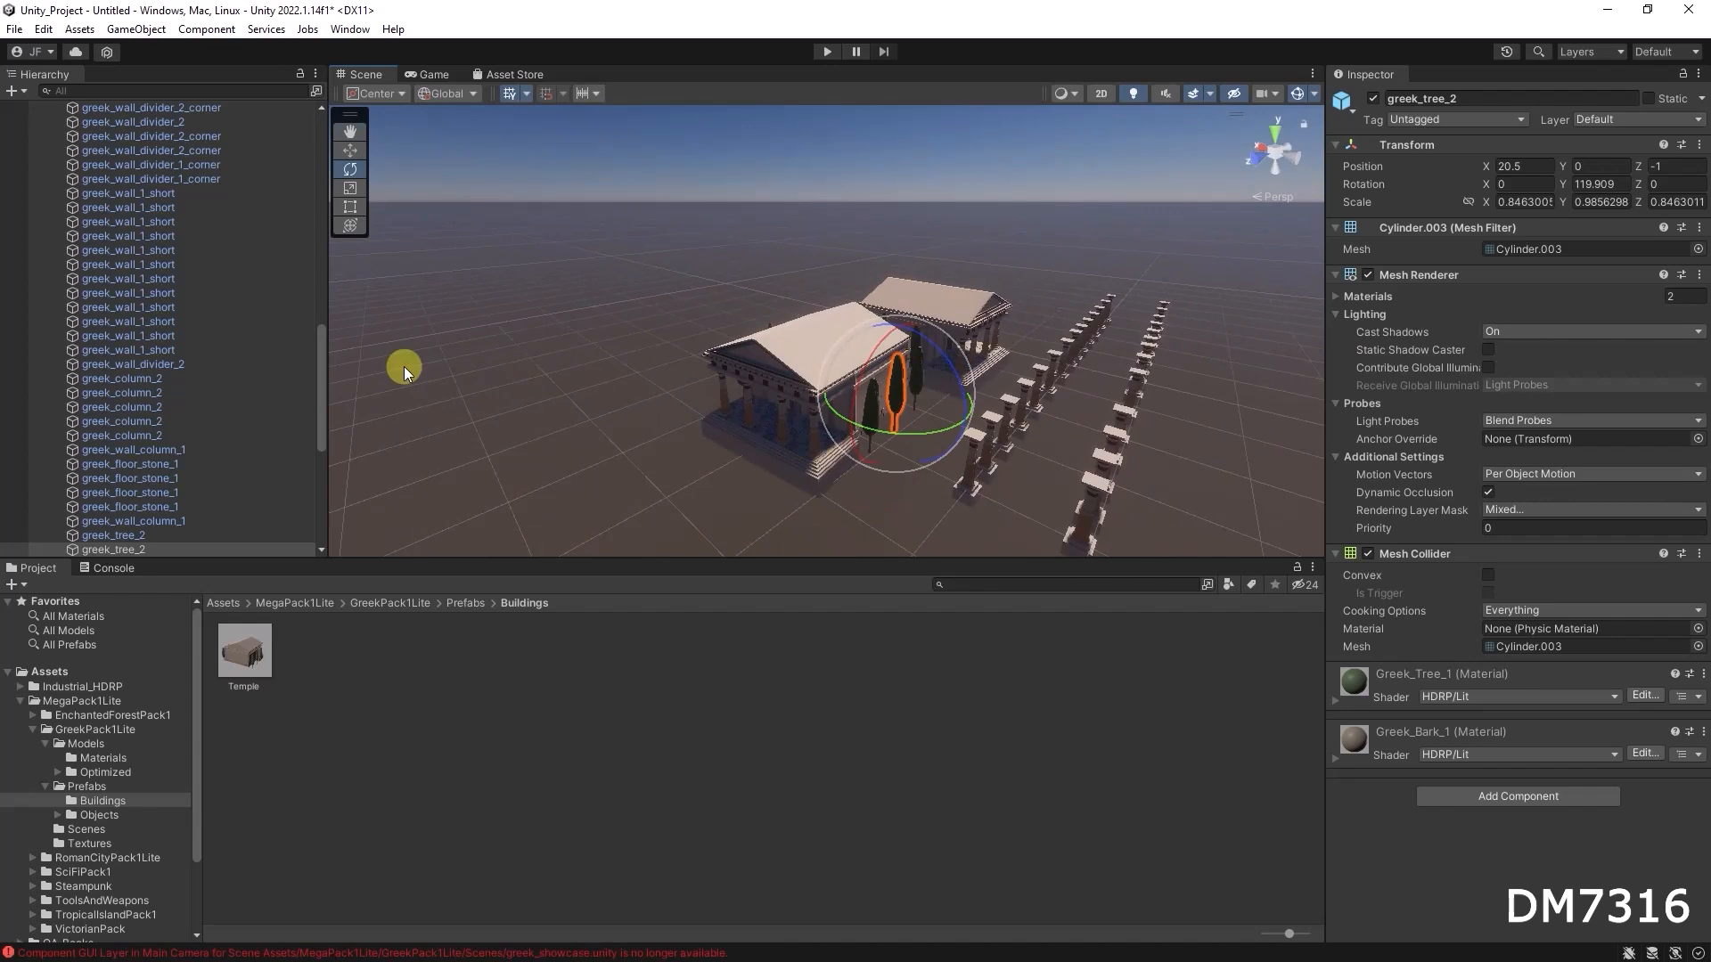
left_click_drag(866, 357, 738, 390, "alt")
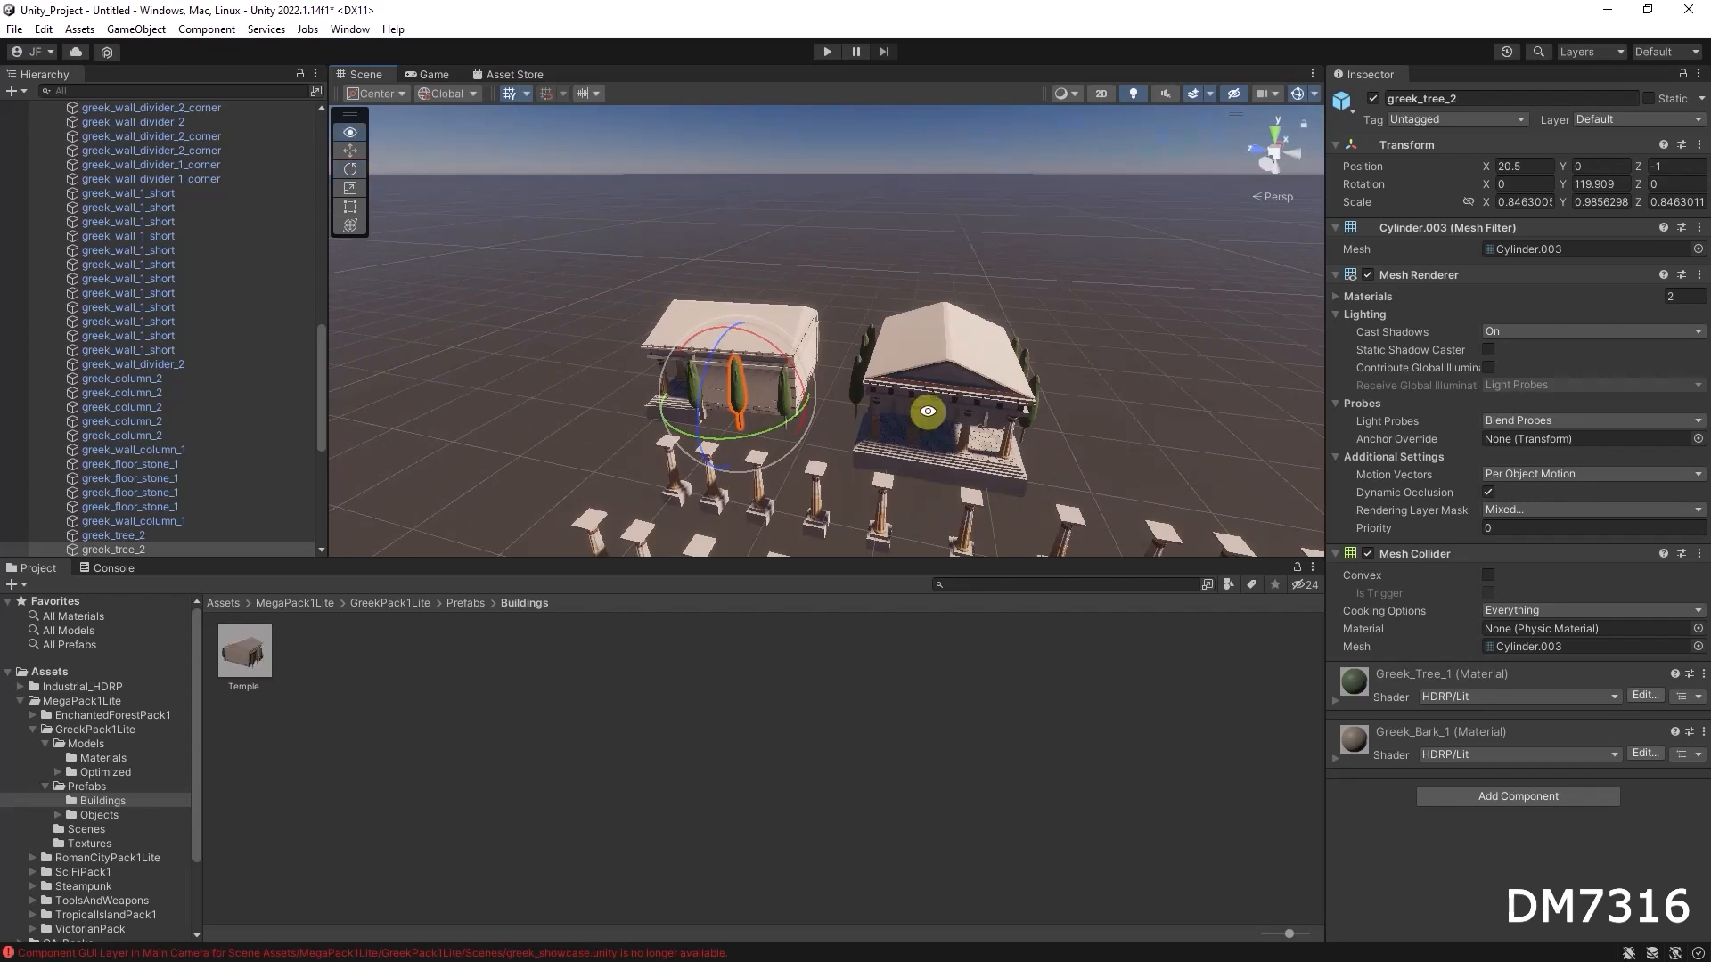
scroll(928, 412, "down", 3)
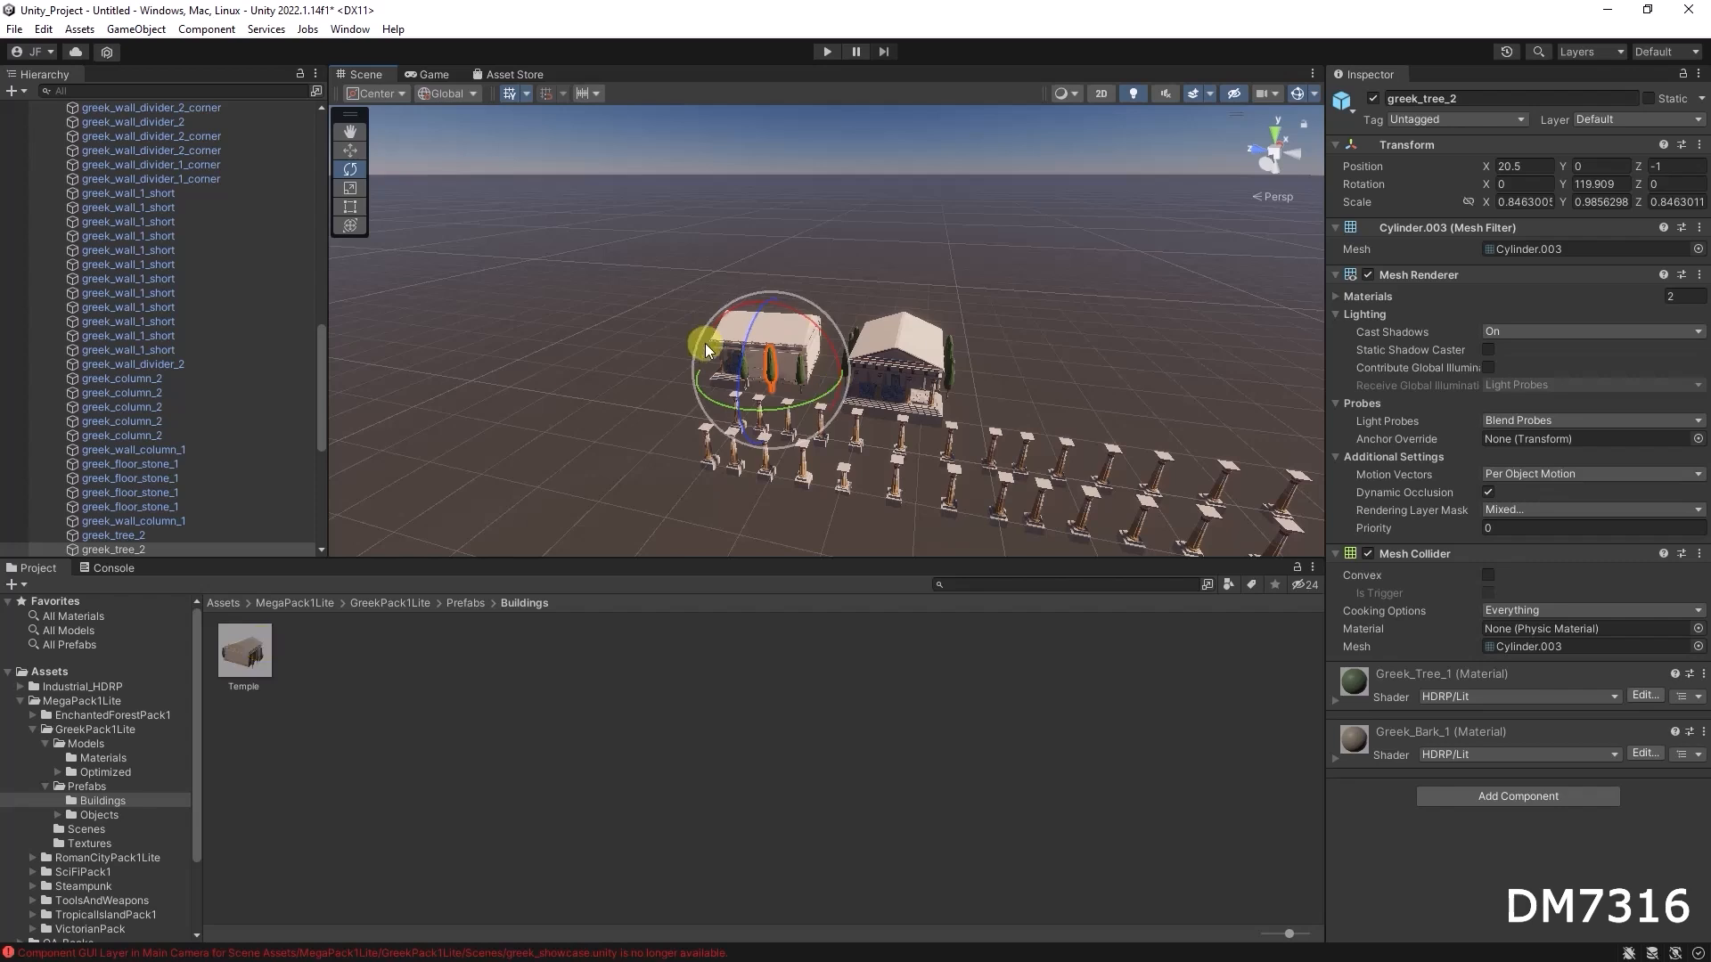
left_click_drag(837, 447, 1128, 415, "alt")
middle_click_drag(1127, 414, 935, 393)
left_click_drag(933, 396, 1106, 398, "alt")
middle_click_drag(877, 431, 928, 421)
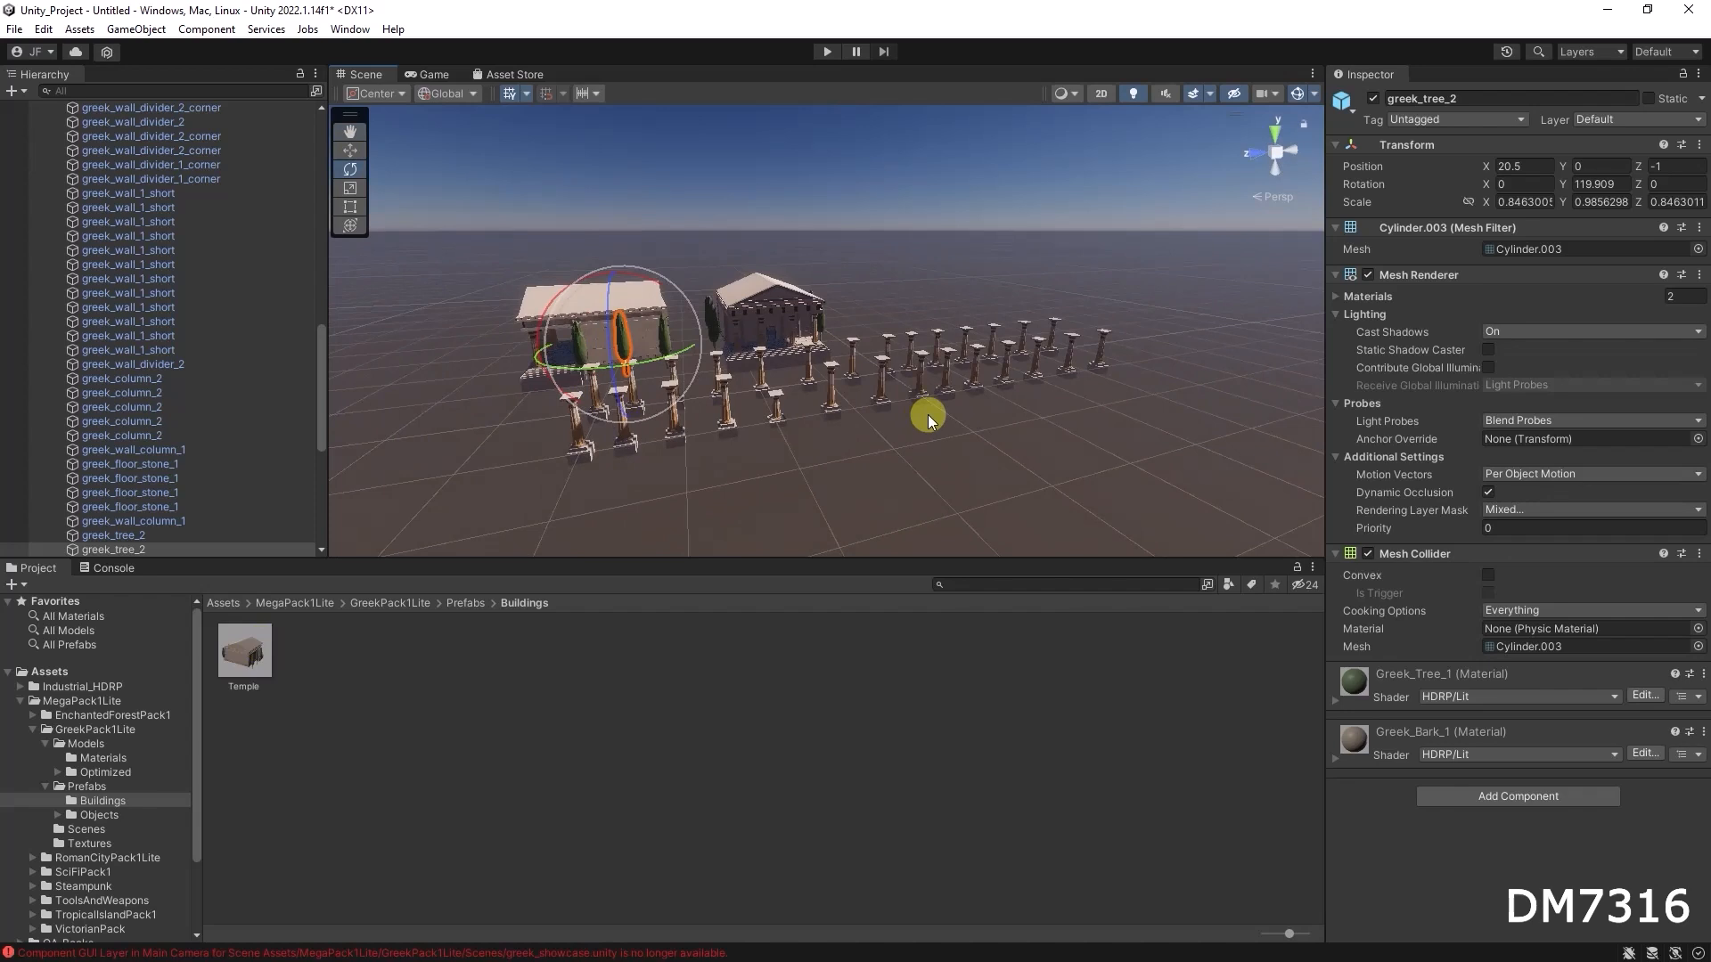
left_click_drag(719, 366, 904, 385, "alt")
mouse_move(720, 398)
left_mouse_down("alt")
mouse_move(871, 366)
mouse_move(806, 370)
left_mouse_up("alt")
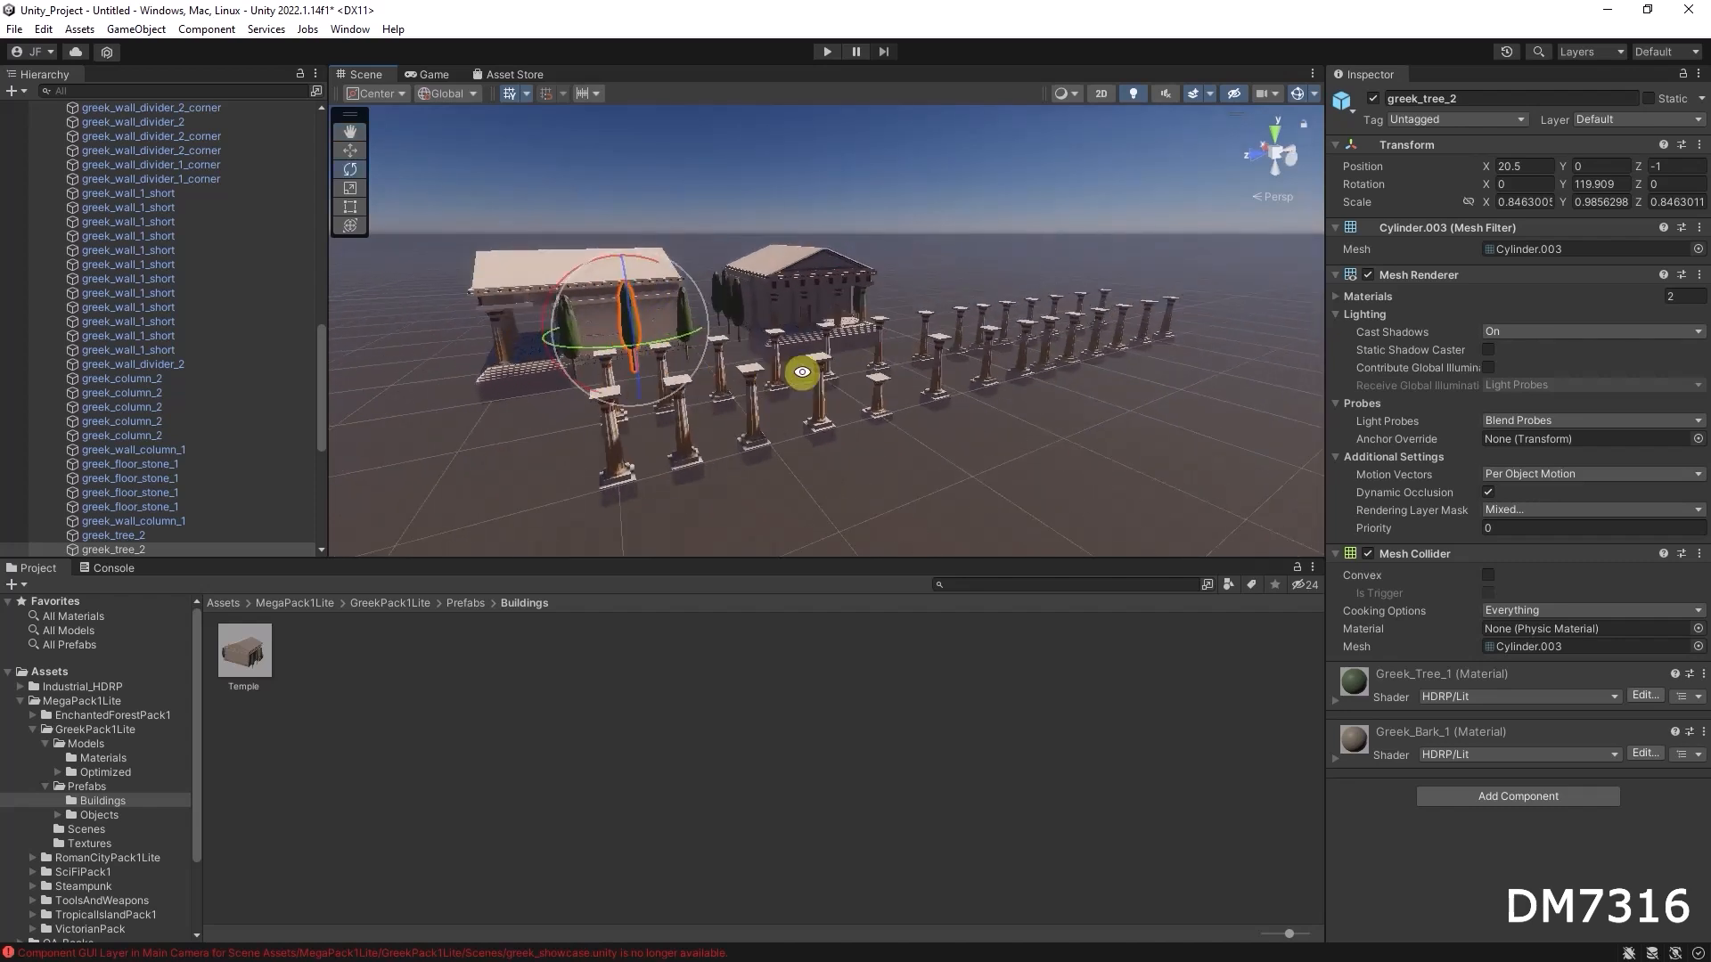